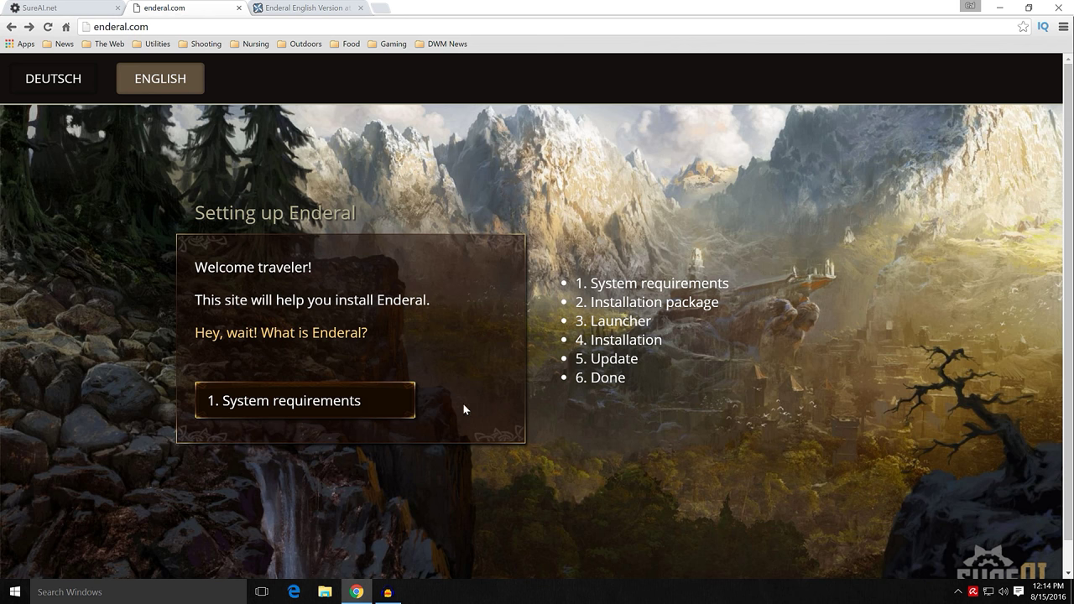
Step: Advance the Enderal setup guide through the system requirements to the installation package page
click(268, 408)
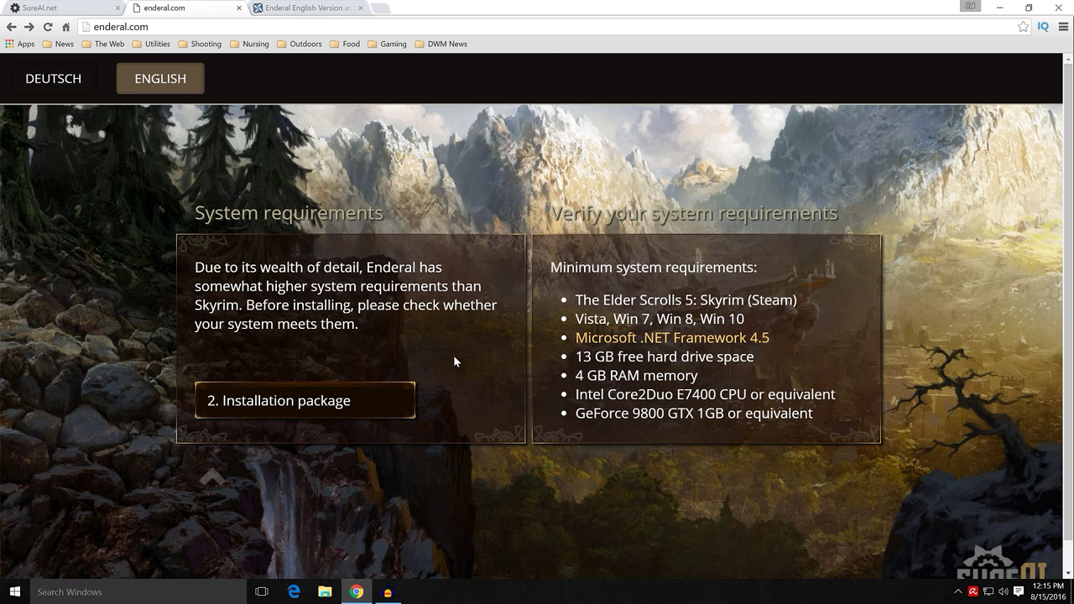
click(356, 399)
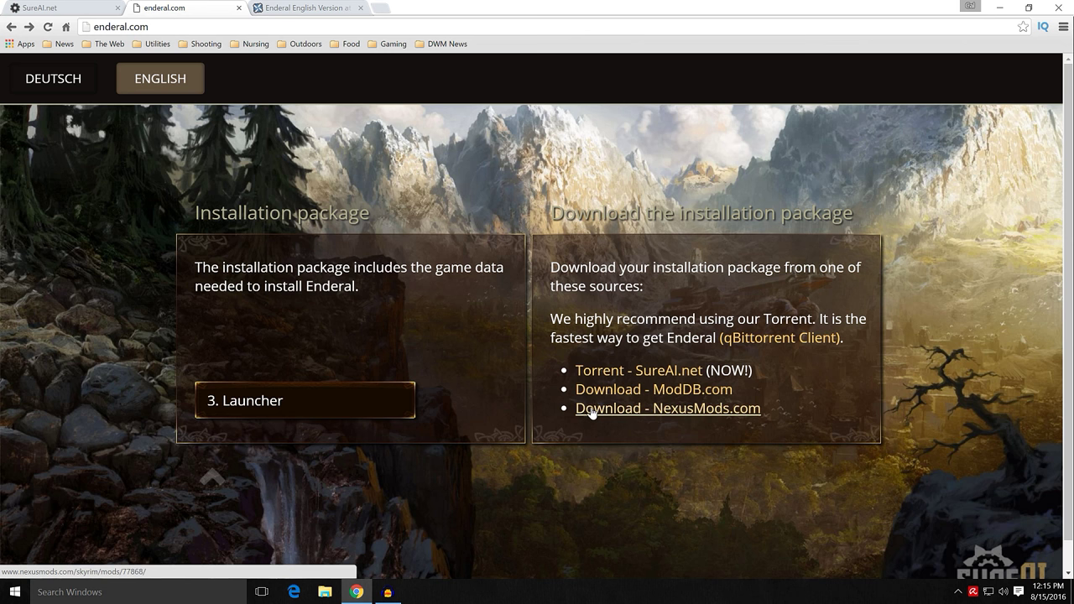
Step: Switch to the Nexus Mods page of Enderal English Version and look over its description
click(306, 7)
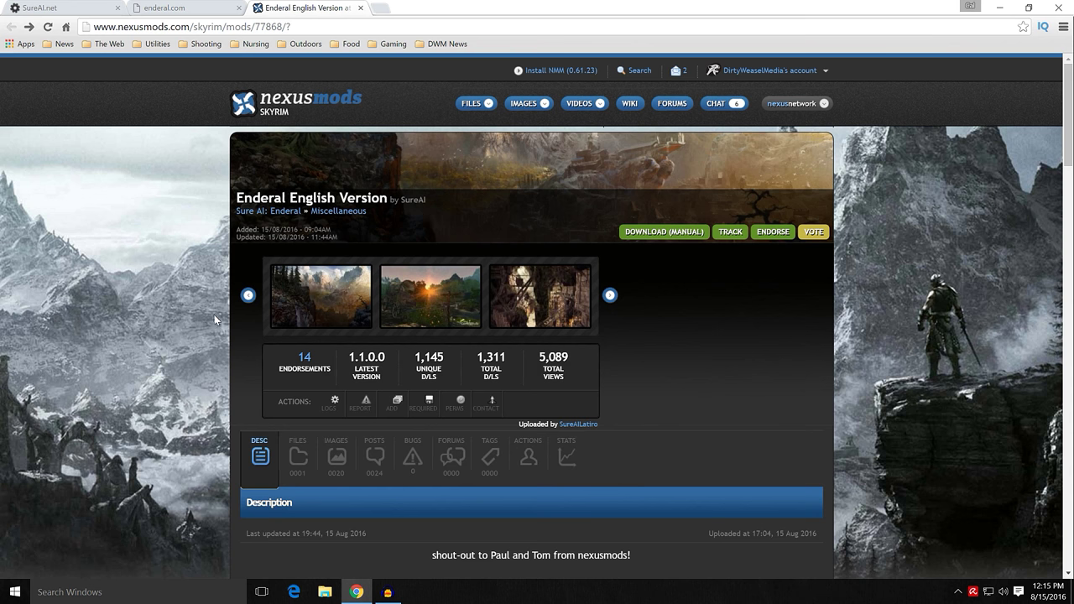
scroll(211, 311, down, 4)
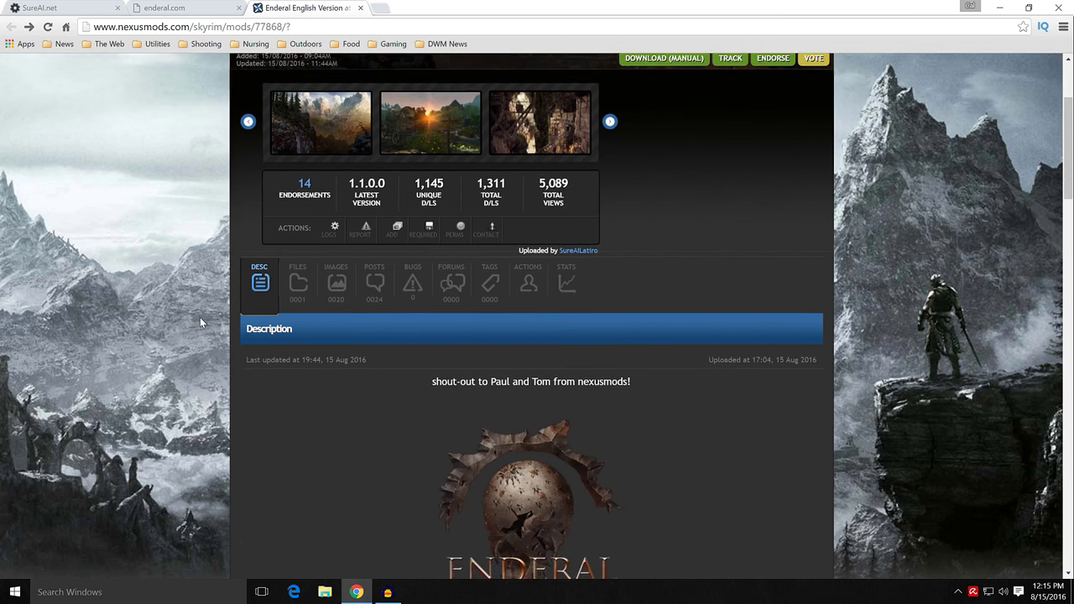
scroll(200, 322, down, 3)
scroll(200, 322, up, 3)
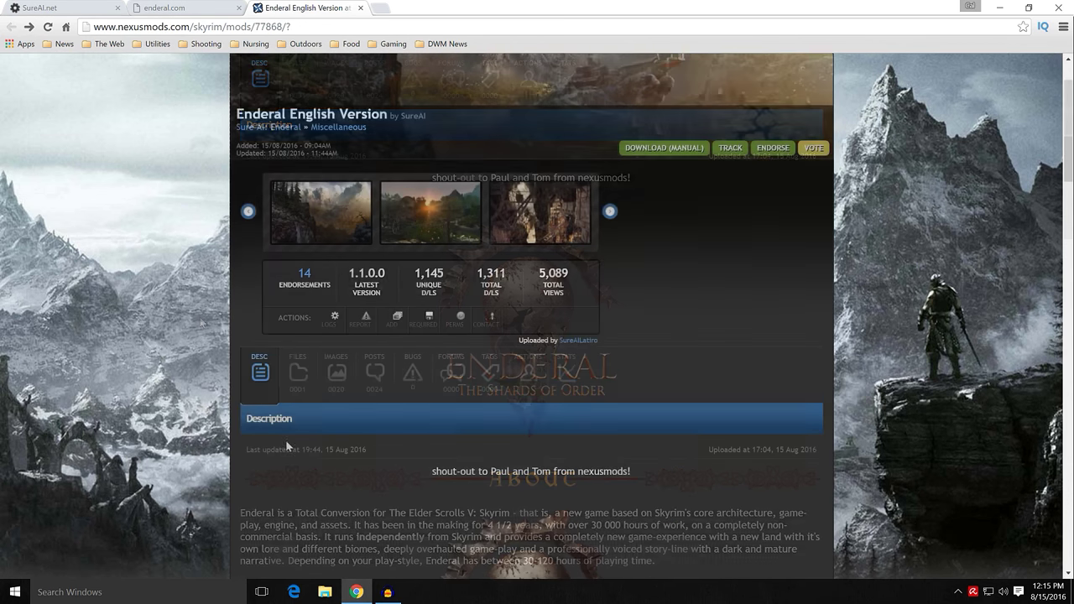
scroll(209, 401, down, 2)
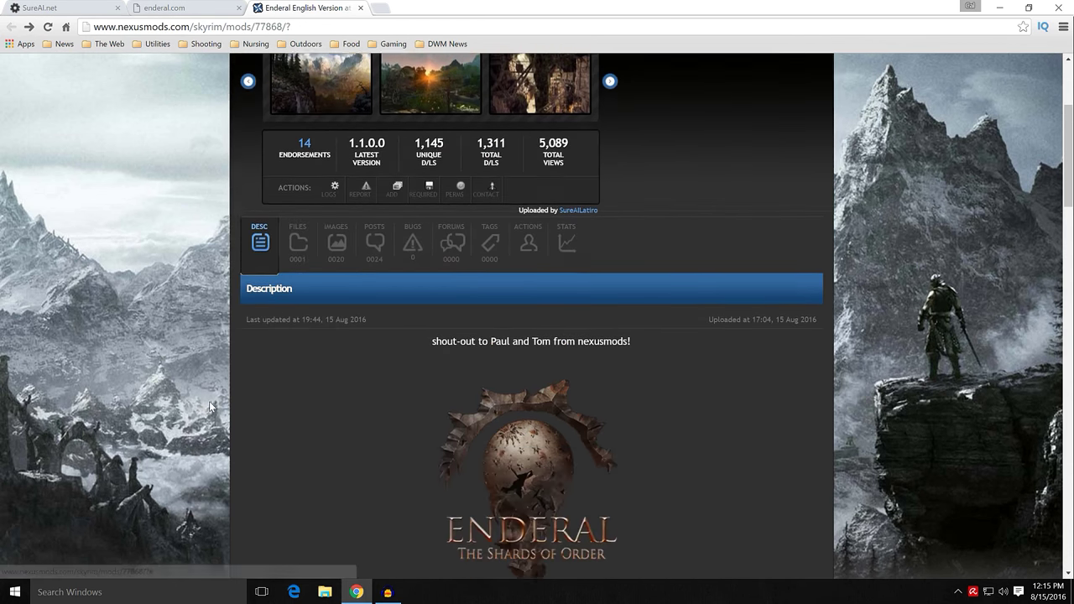
scroll(209, 401, down, 5)
scroll(220, 394, up, 6)
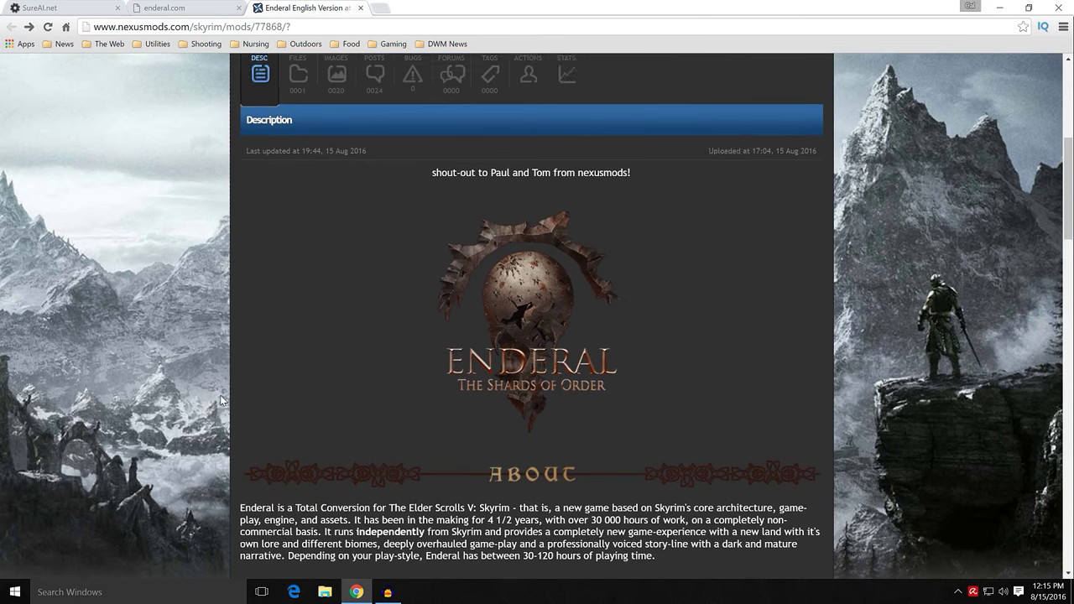
scroll(220, 394, up, 2)
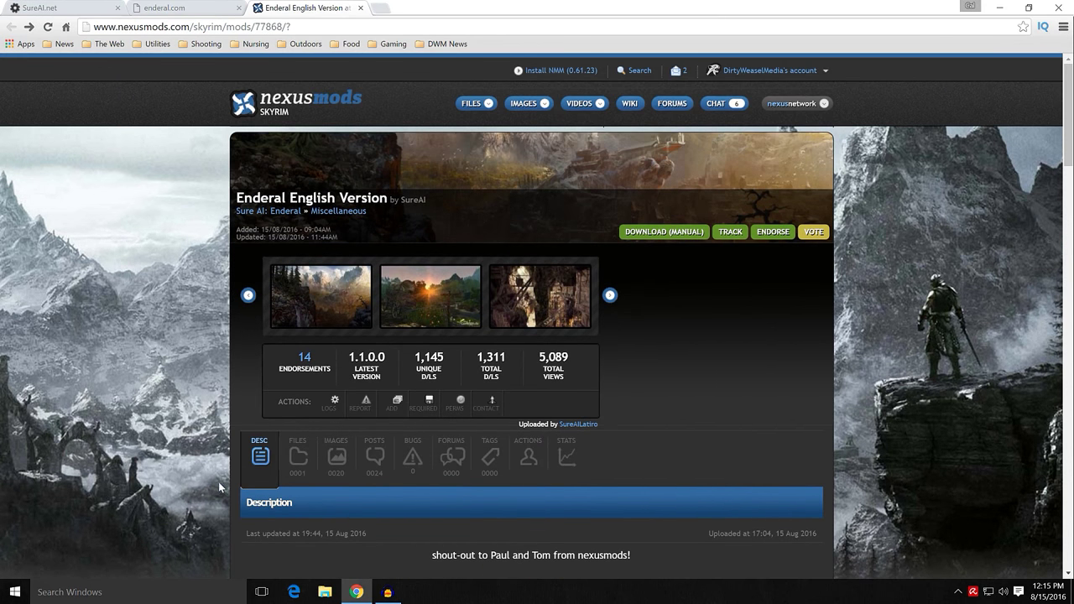
Step: Open the mod's file list and examine the size and manual download option of the Enderal - English main file
click(300, 463)
scroll(208, 365, down, 3)
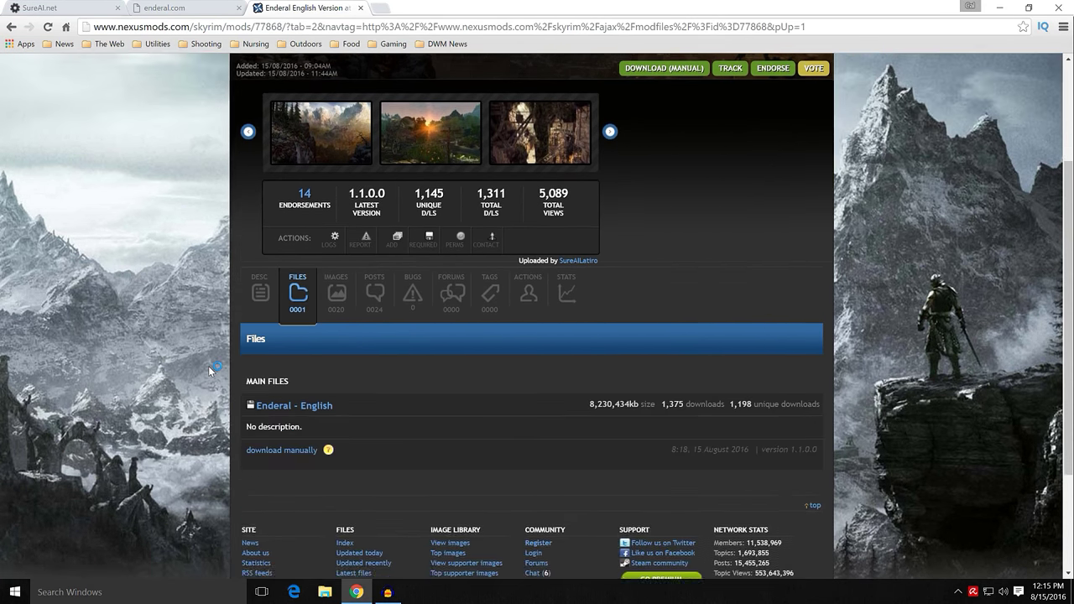
scroll(208, 362, down, 2)
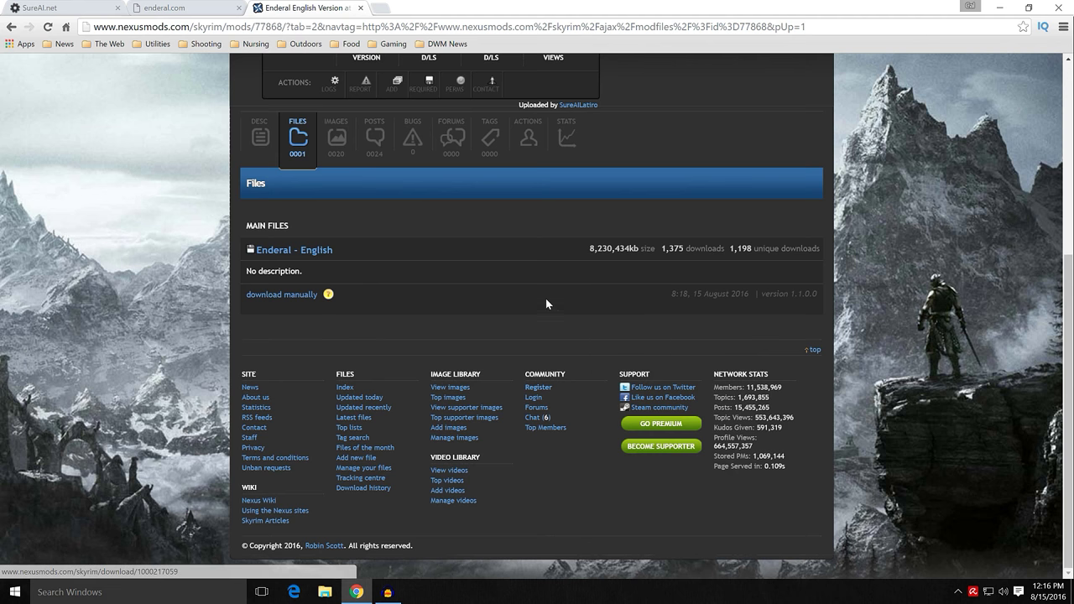
mouse_move(579, 256)
mouse_down()
mouse_move(633, 248)
mouse_move(589, 248)
mouse_up()
click(597, 248)
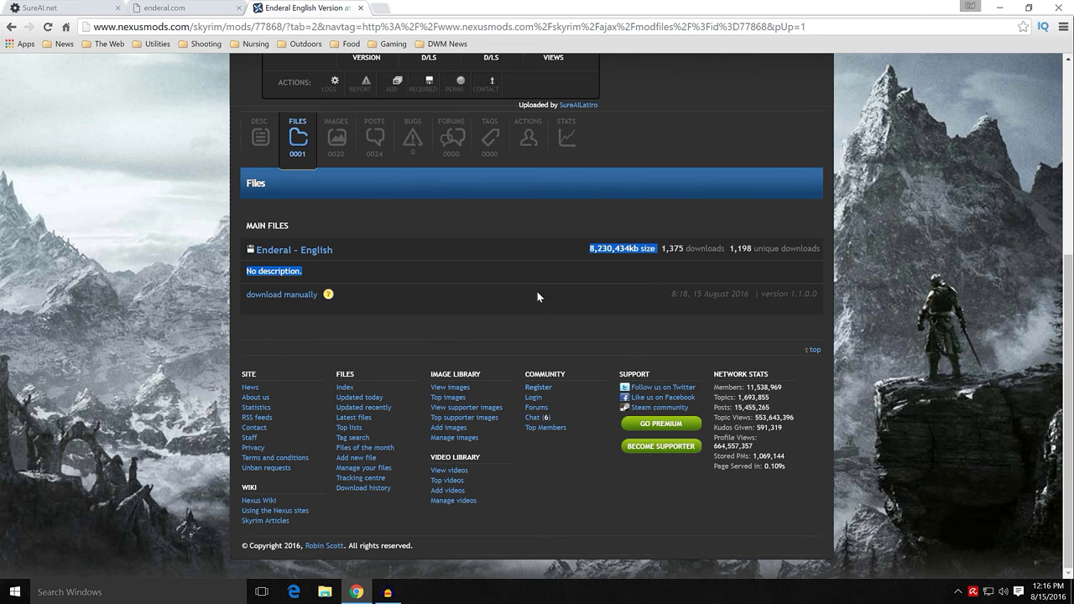
scroll(471, 304, up, 1)
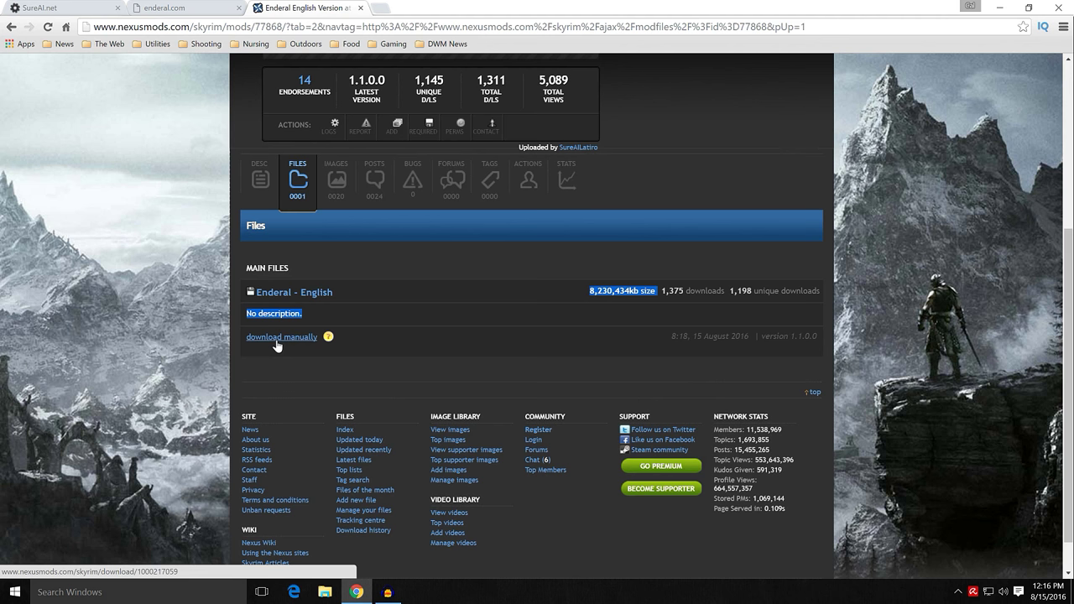
click(474, 326)
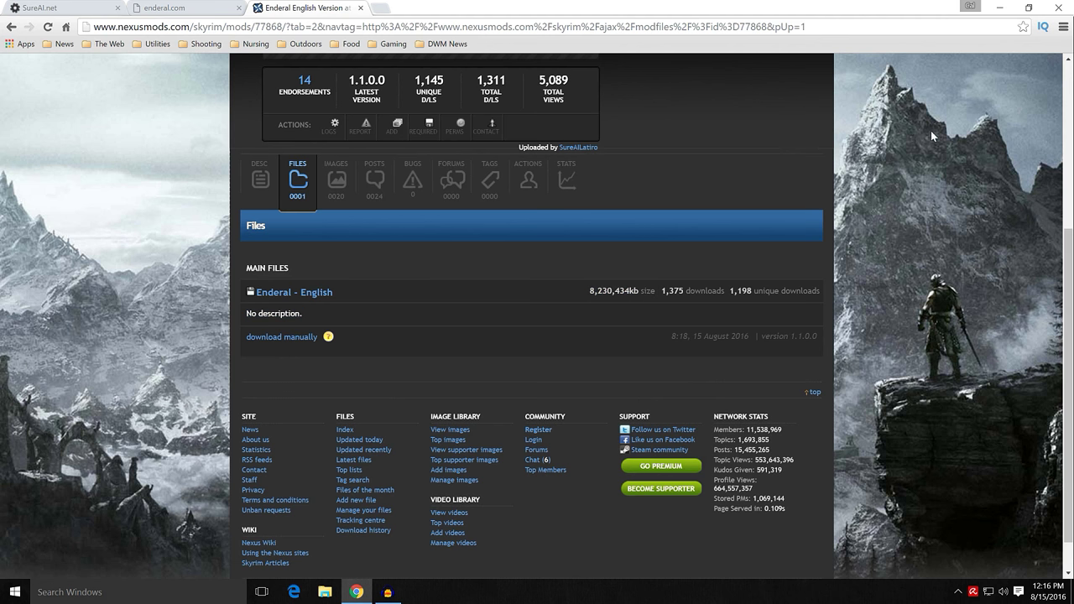
Step: Move the EnderalInstall_EN archive to a clear spot on the desktop and inspect its contents in WinRAR
click(999, 8)
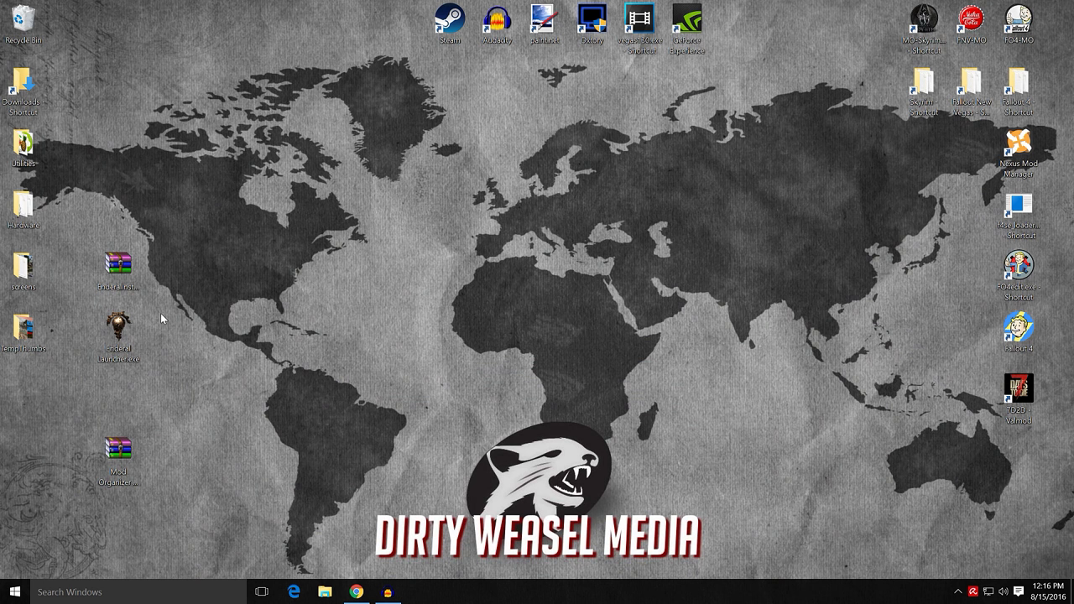
drag(119, 271, 221, 169)
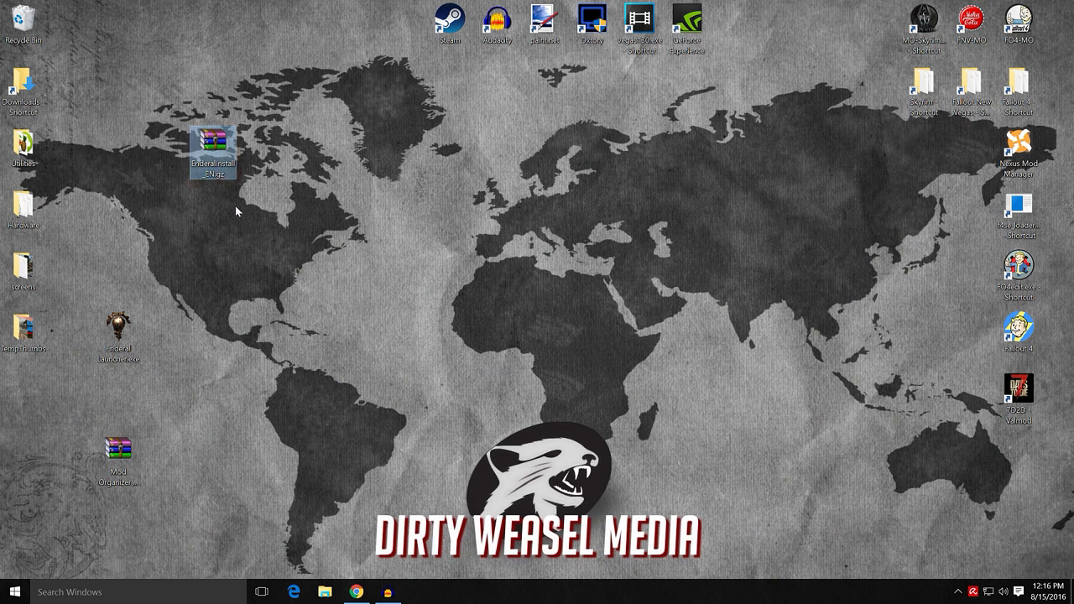
double_click(206, 143)
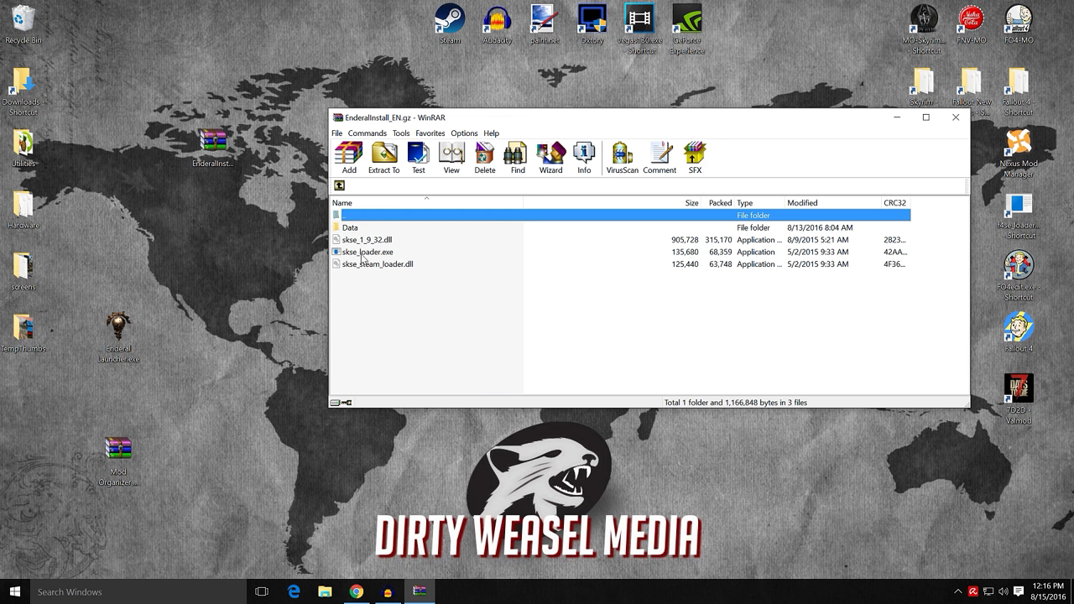
click(955, 118)
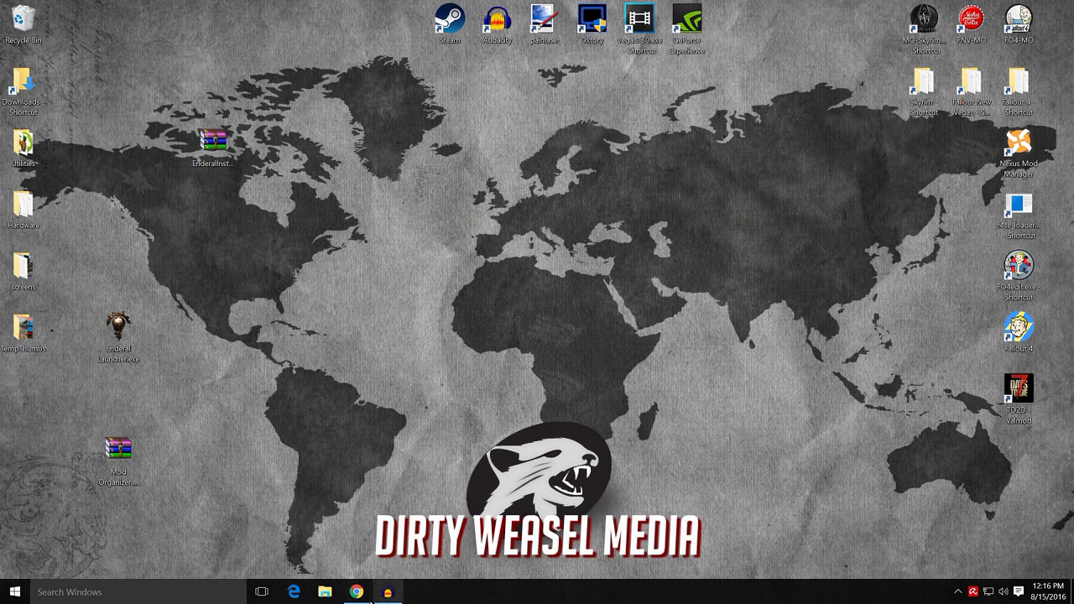
Step: Return to the Enderal setup guide in the browser and advance it to the launcher download page
click(356, 591)
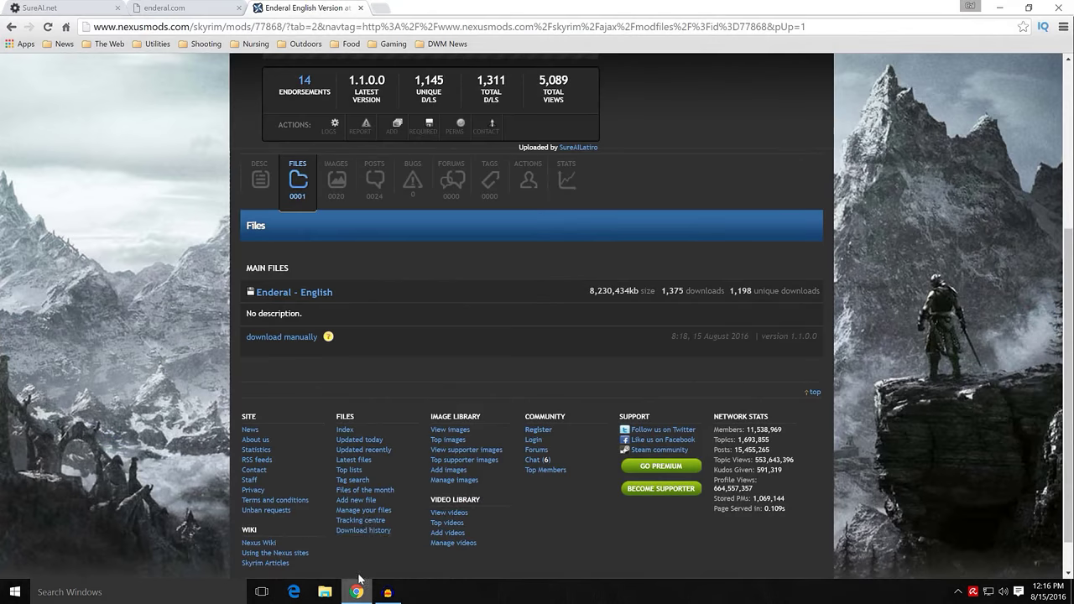
click(166, 12)
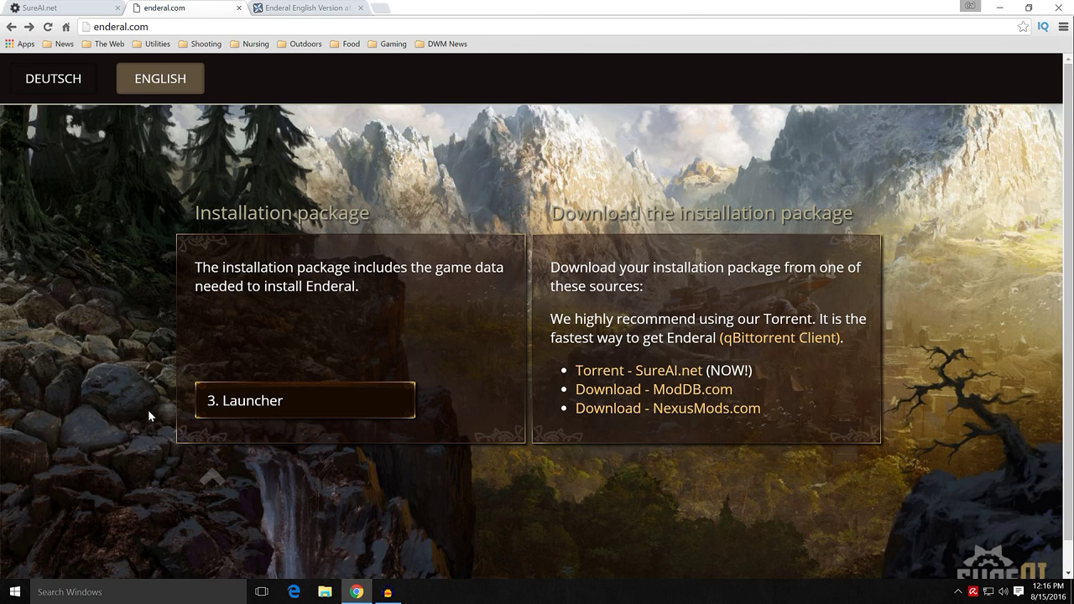
click(285, 409)
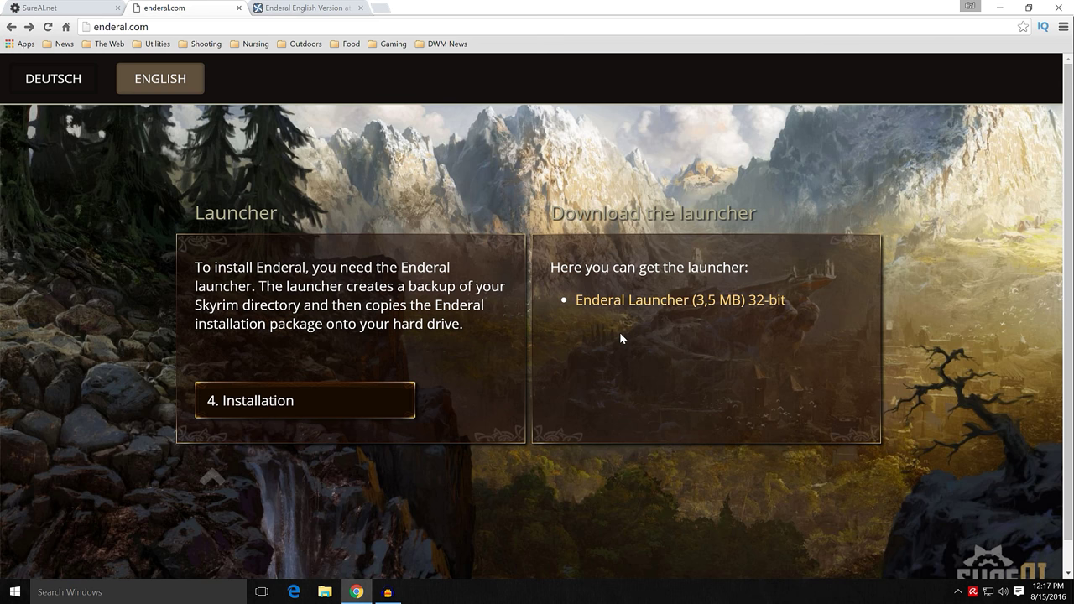
Step: Place Enderal Launcher.exe directly below the EnderalInstall_EN archive on the desktop
click(999, 8)
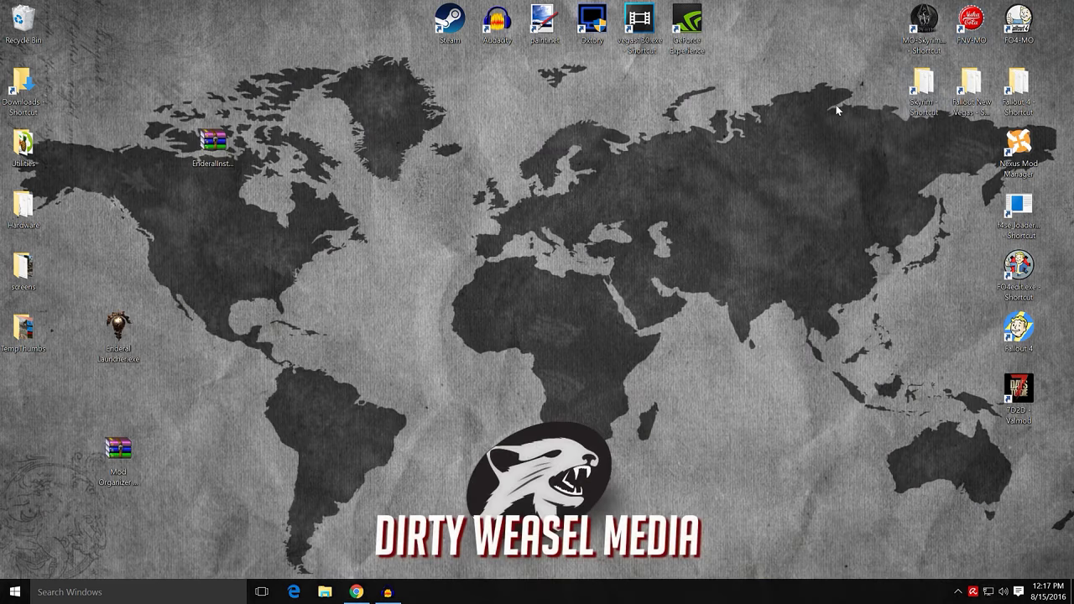
drag(115, 331, 210, 223)
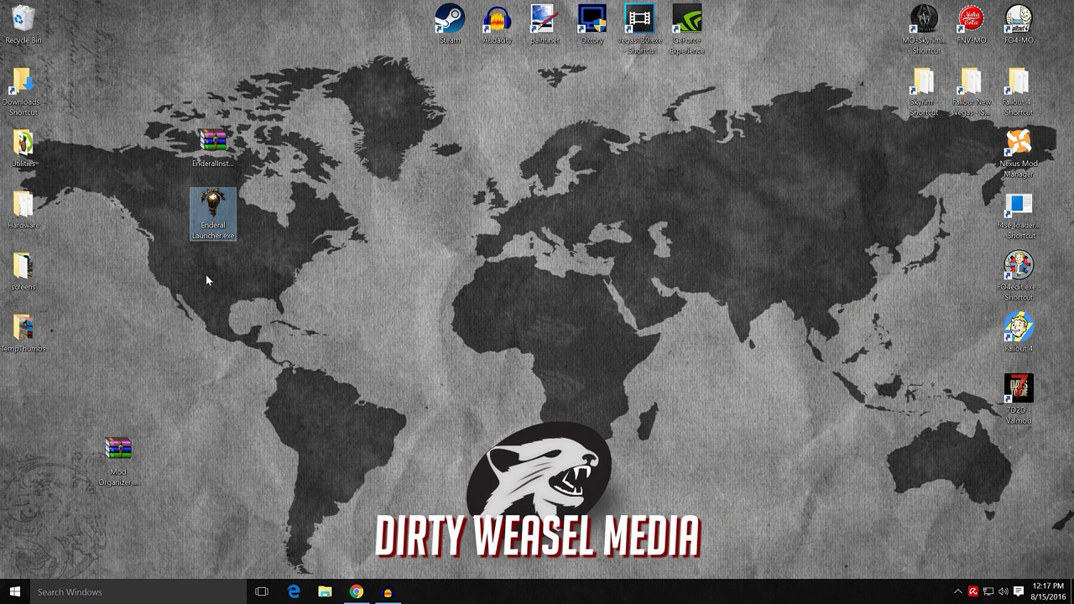
click(235, 141)
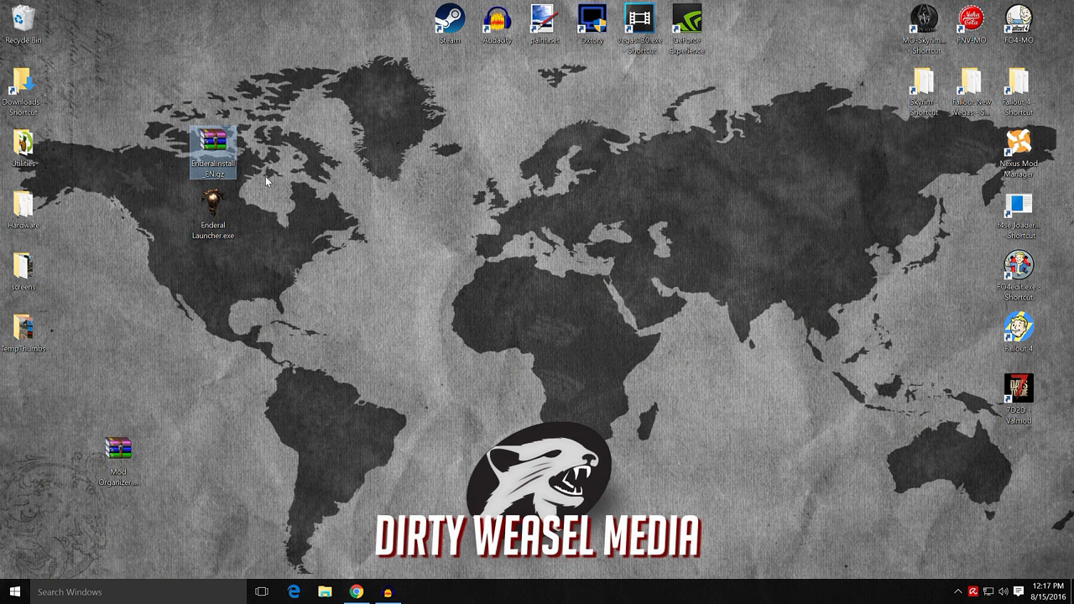
click(235, 206)
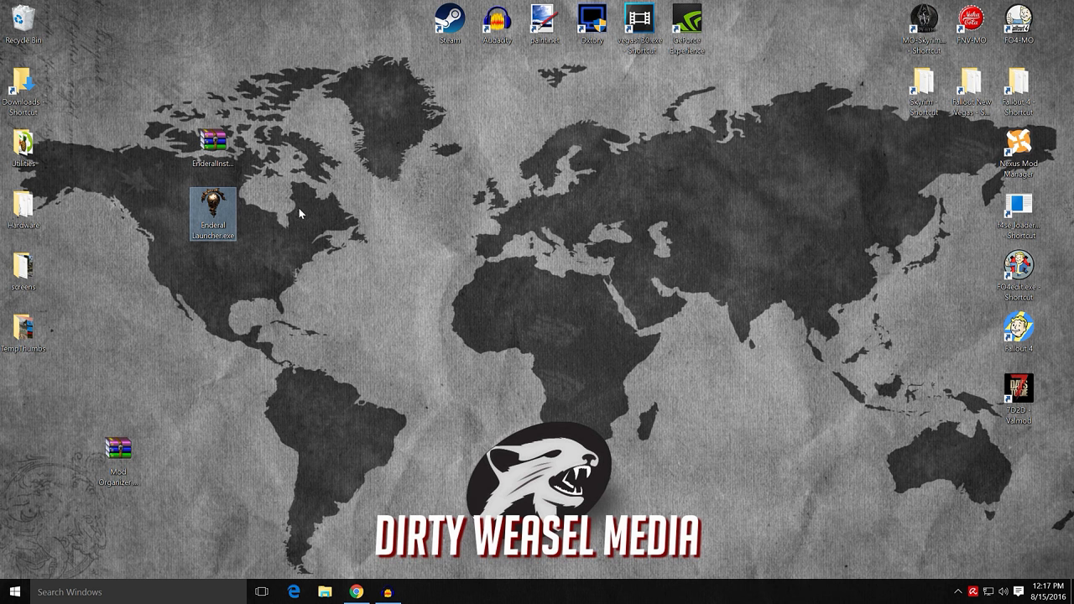
Step: Go back to the setup guide and read its Installation, Update and Done pages
click(357, 591)
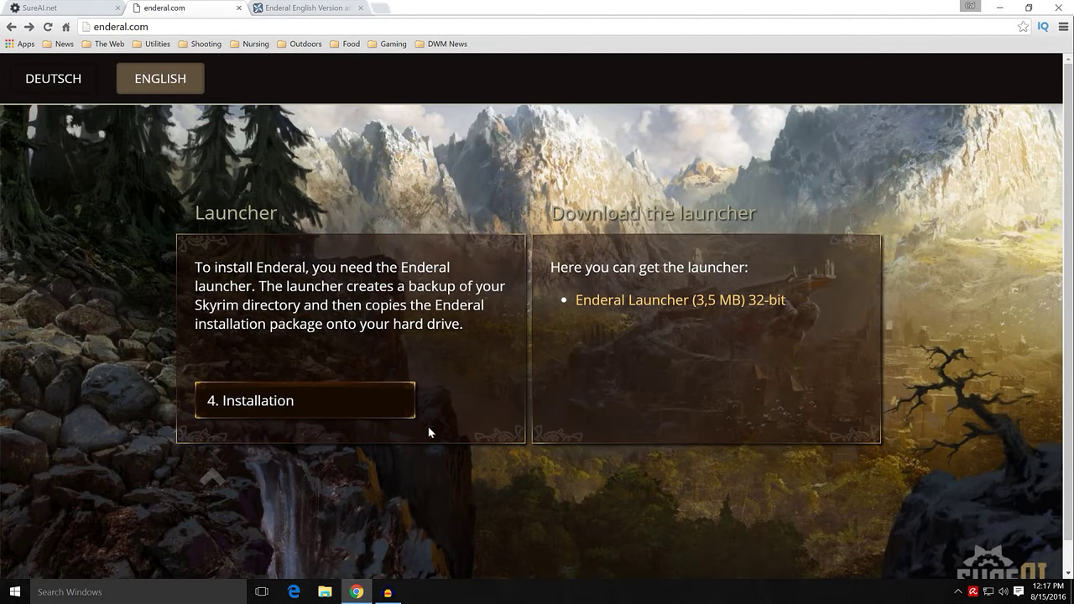
scroll(290, 411, down, 1)
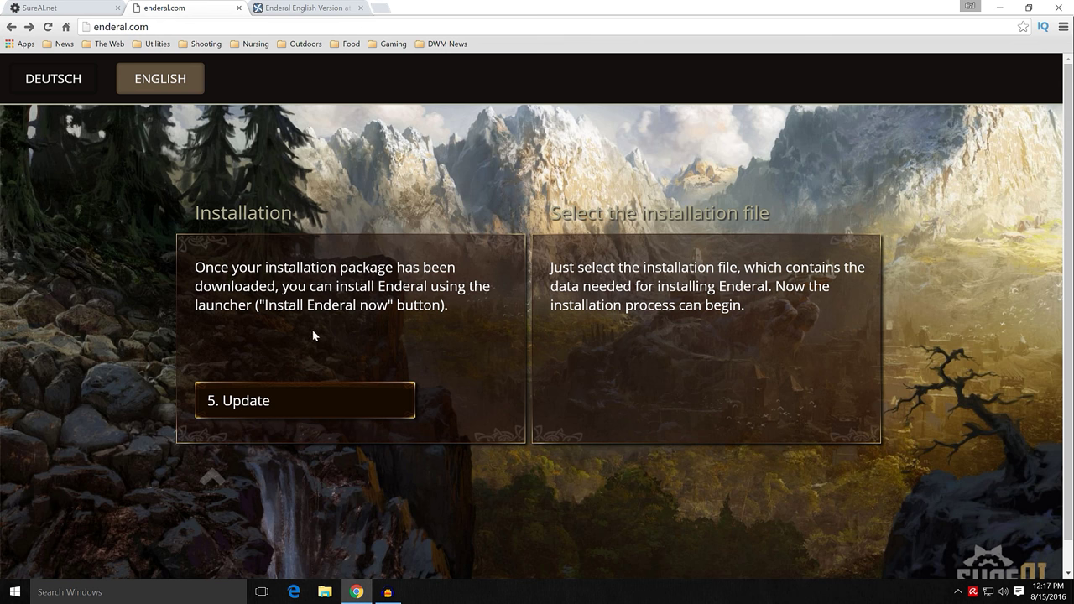
click(287, 404)
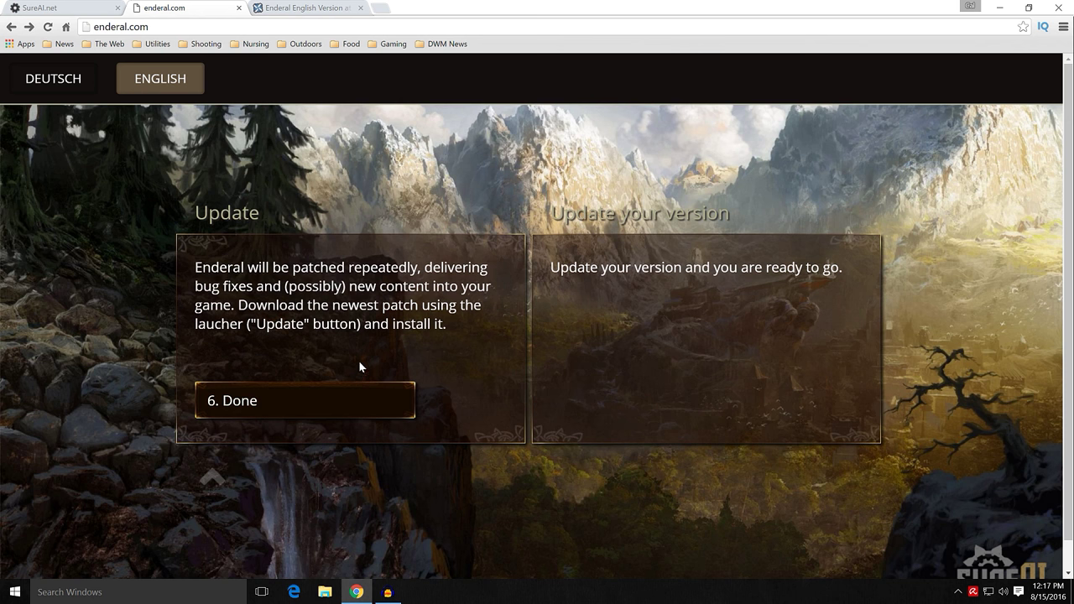
click(302, 402)
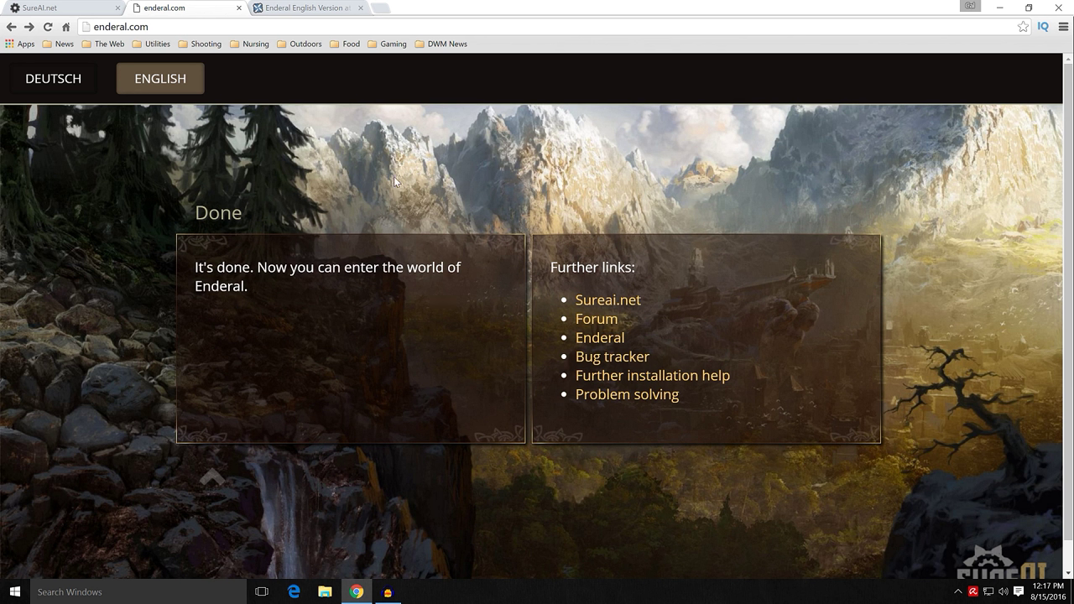
Step: View the SureAI.net news page and return to the desktop
click(86, 11)
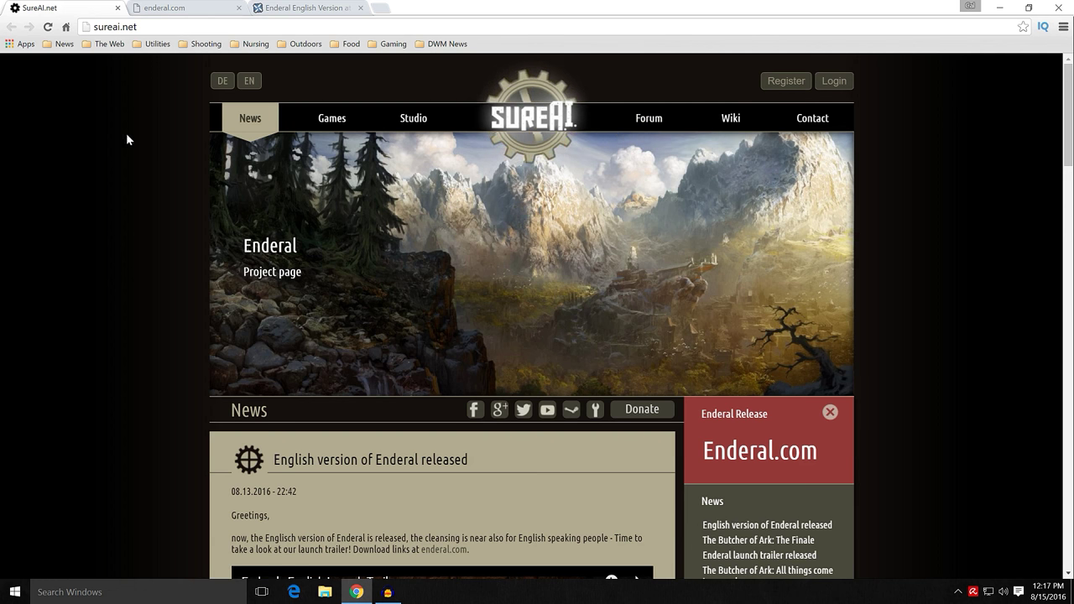
click(991, 10)
drag(132, 157, 306, 265)
click(421, 247)
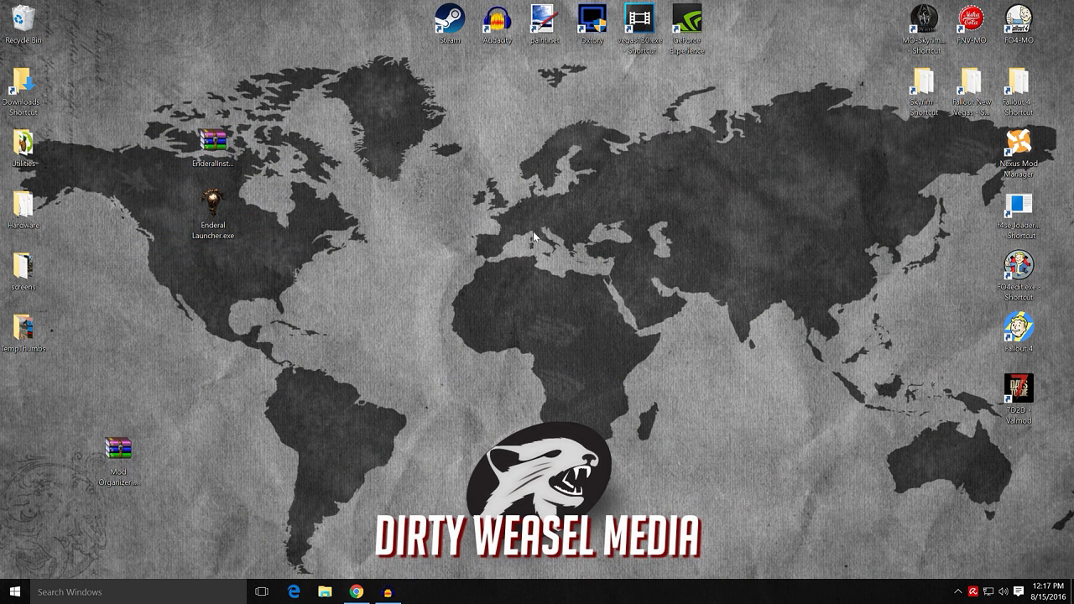
Step: Open the Skyrim game folder from its desktop shortcut and locate the Mod Organizer folder inside it
double_click(921, 88)
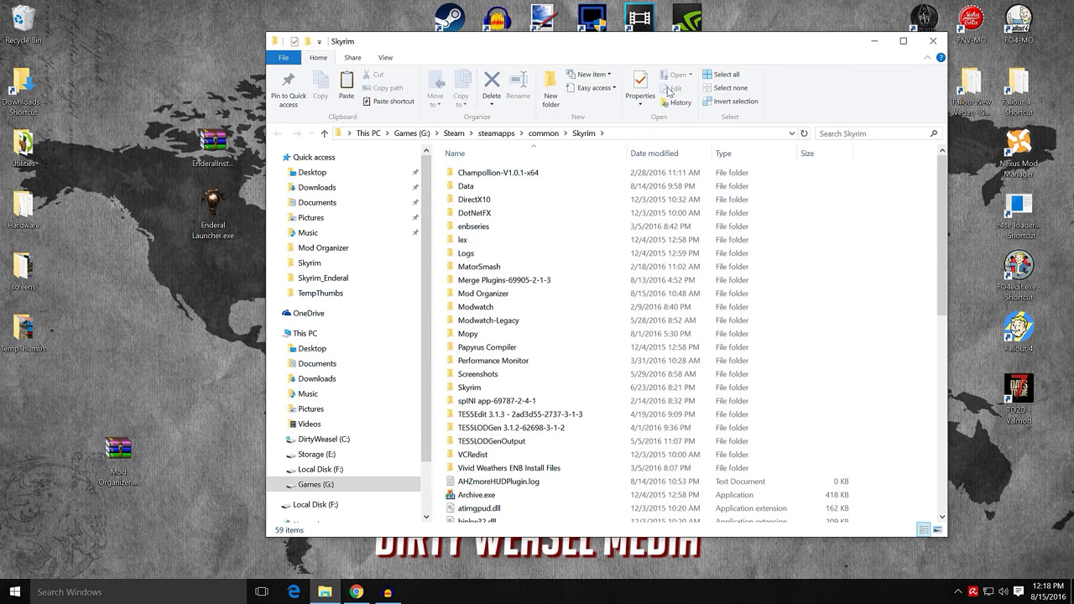
drag(656, 49, 651, 29)
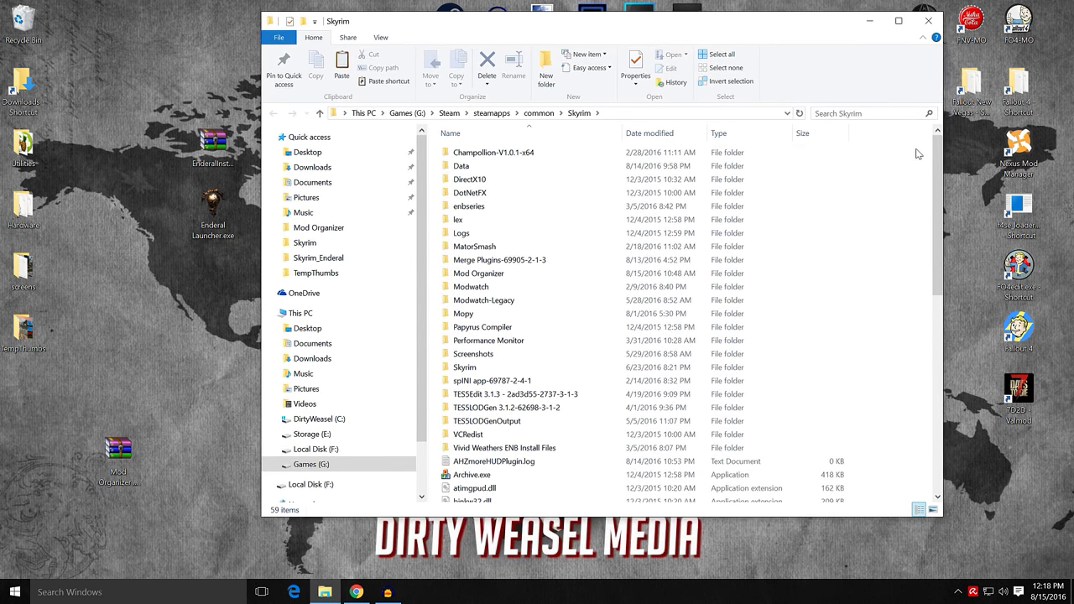
drag(937, 149, 936, 194)
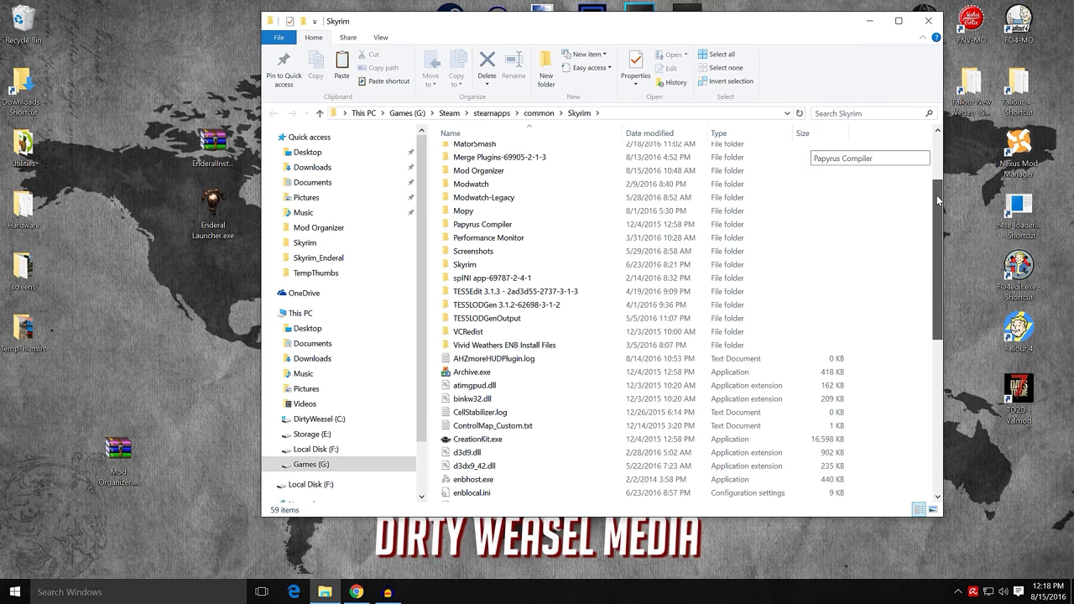
click(525, 174)
drag(937, 206, 938, 138)
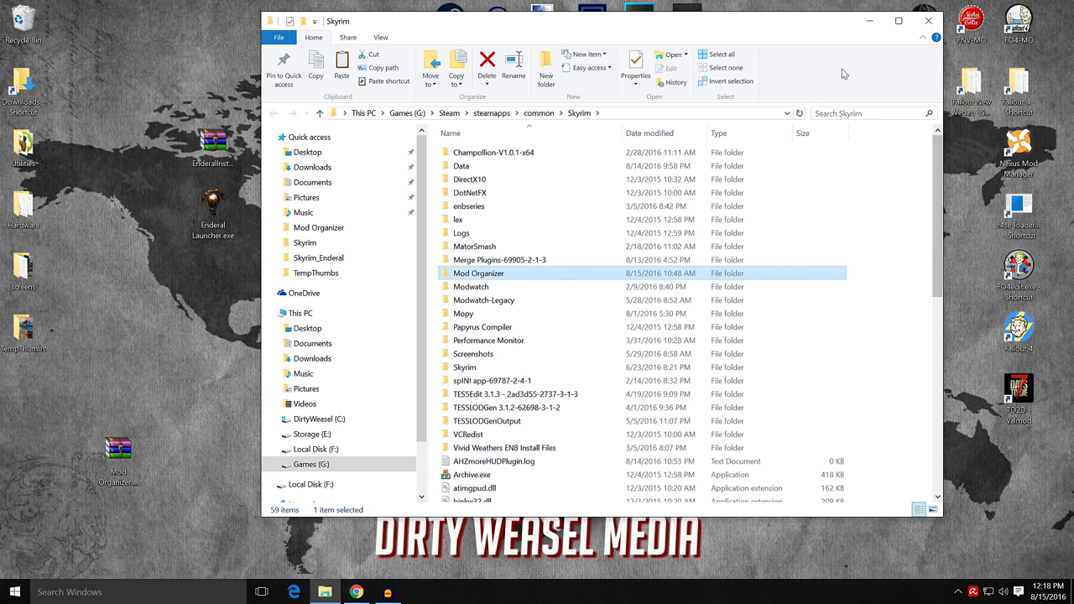
drag(709, 31, 738, 54)
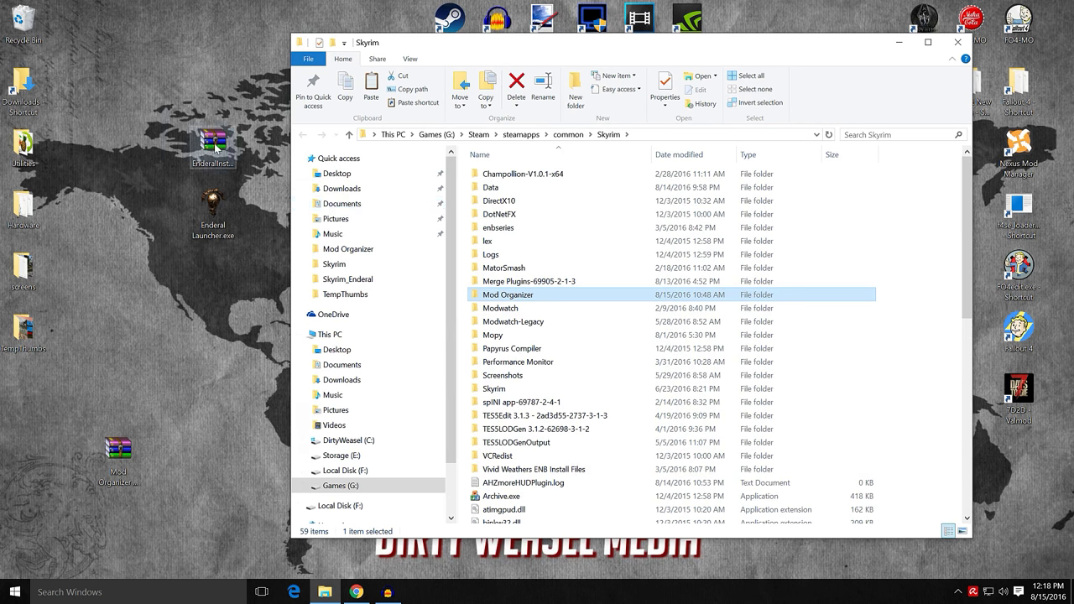
Step: Copy the EnderalInstall_EN archive from the desktop into the Skyrim game folder
drag(214, 143, 927, 291)
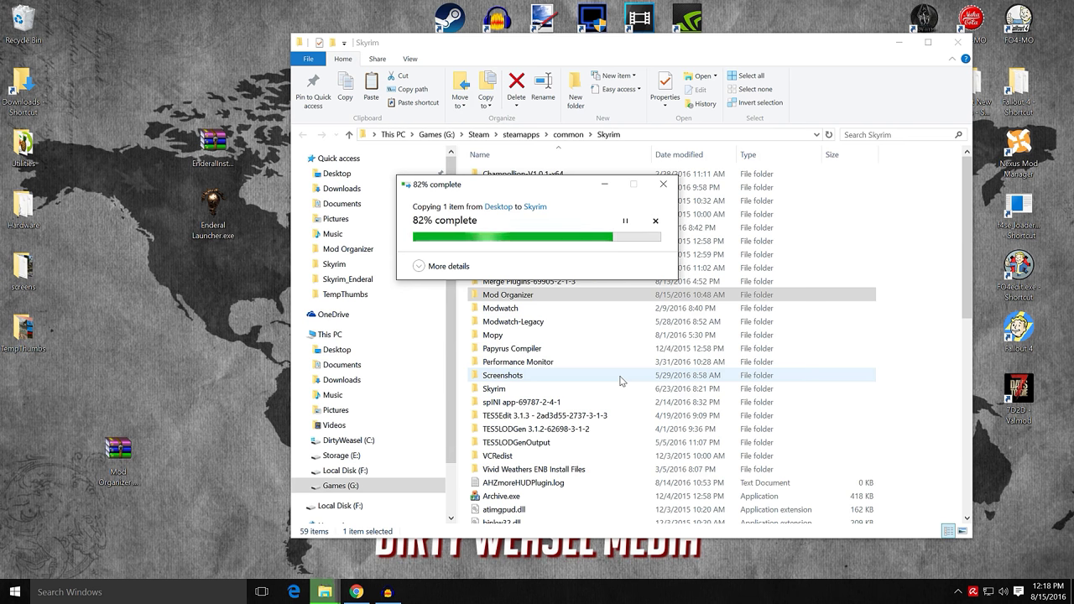
scroll(609, 420, down, 2)
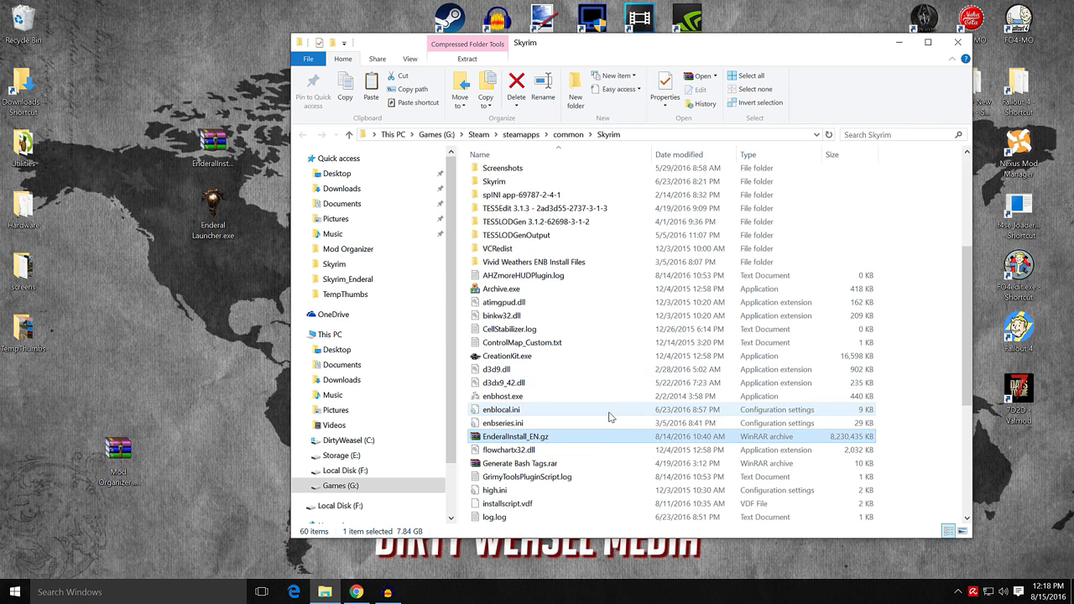
Step: Run Enderal Launcher.exe from the desktop despite the SmartScreen warning and accept its restart in the Skyrim root directory
double_click(217, 216)
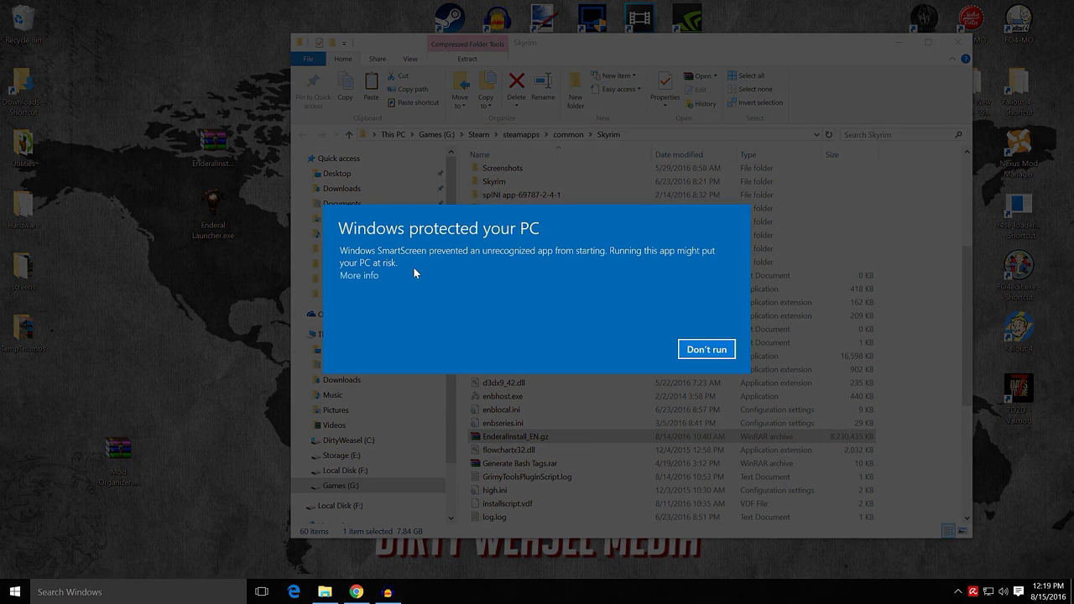
click(366, 277)
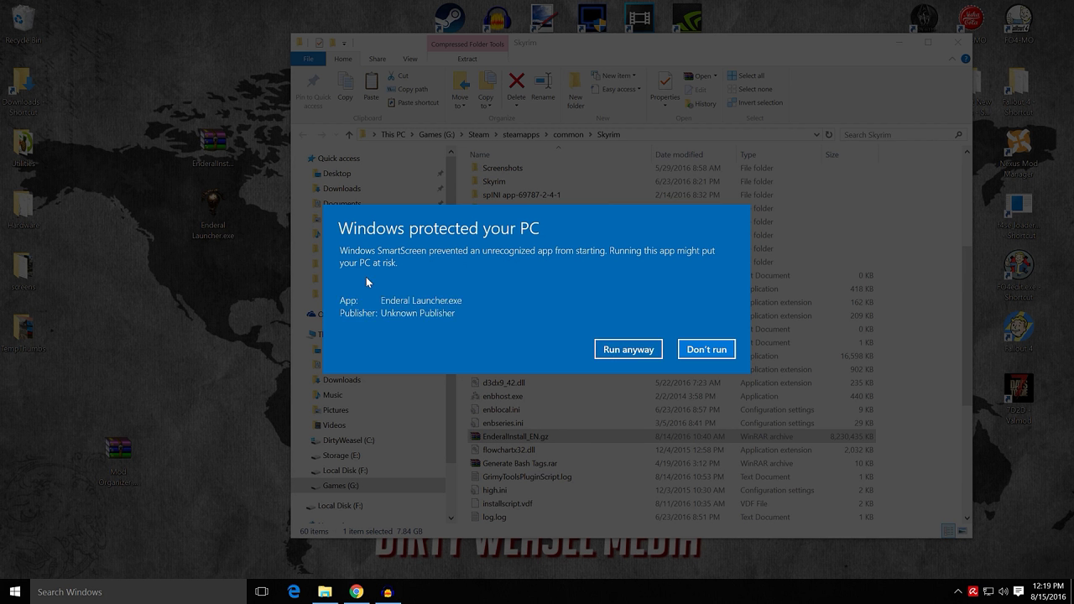
click(610, 351)
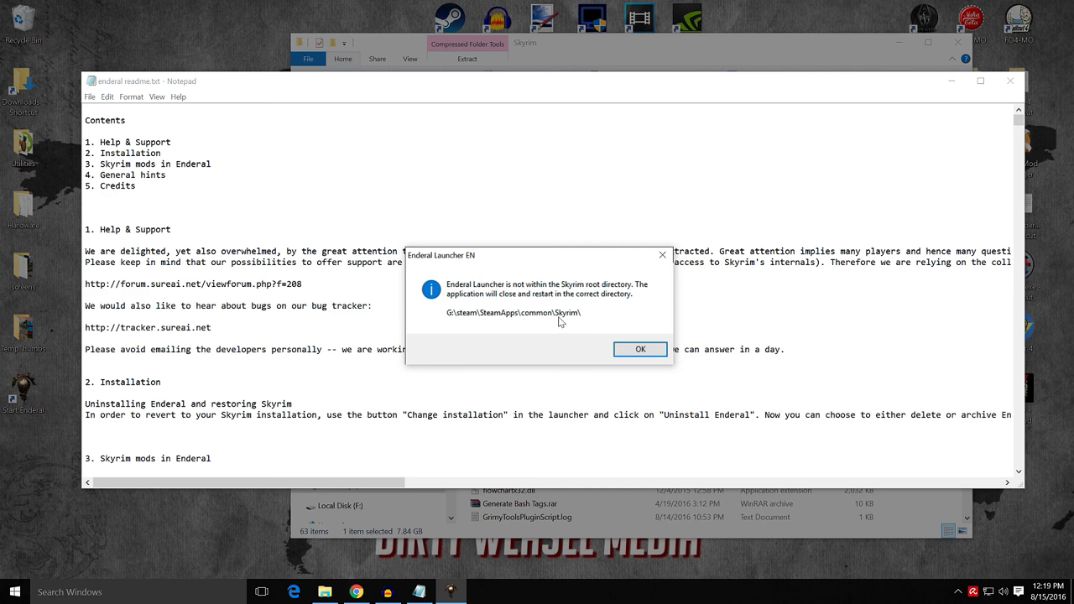
click(631, 349)
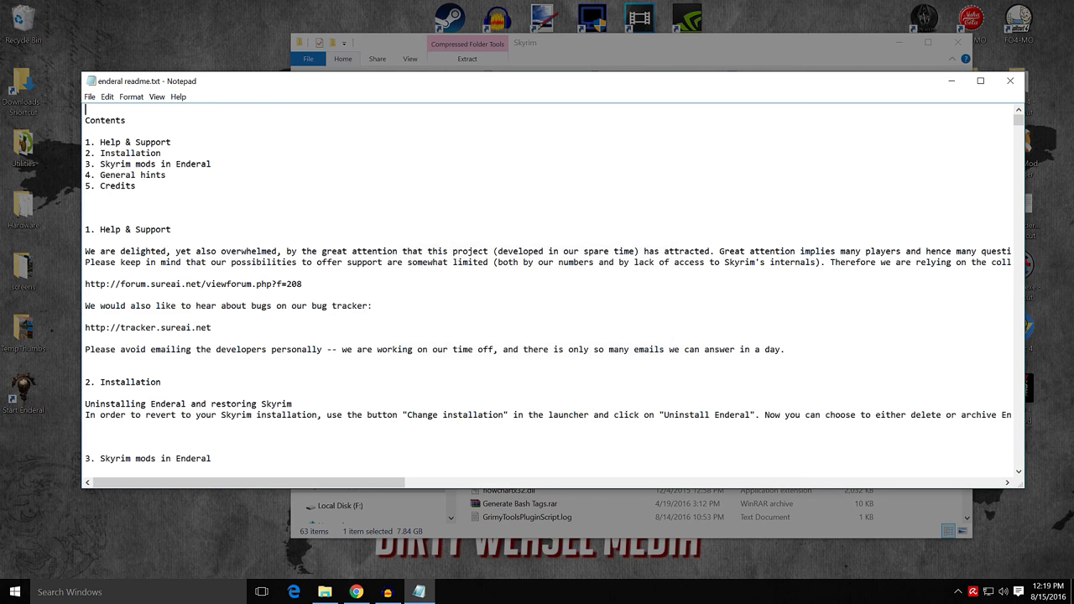
Step: Skim the Enderal readme from Help & Support to the general hints and close it
scroll(144, 251, down, 6)
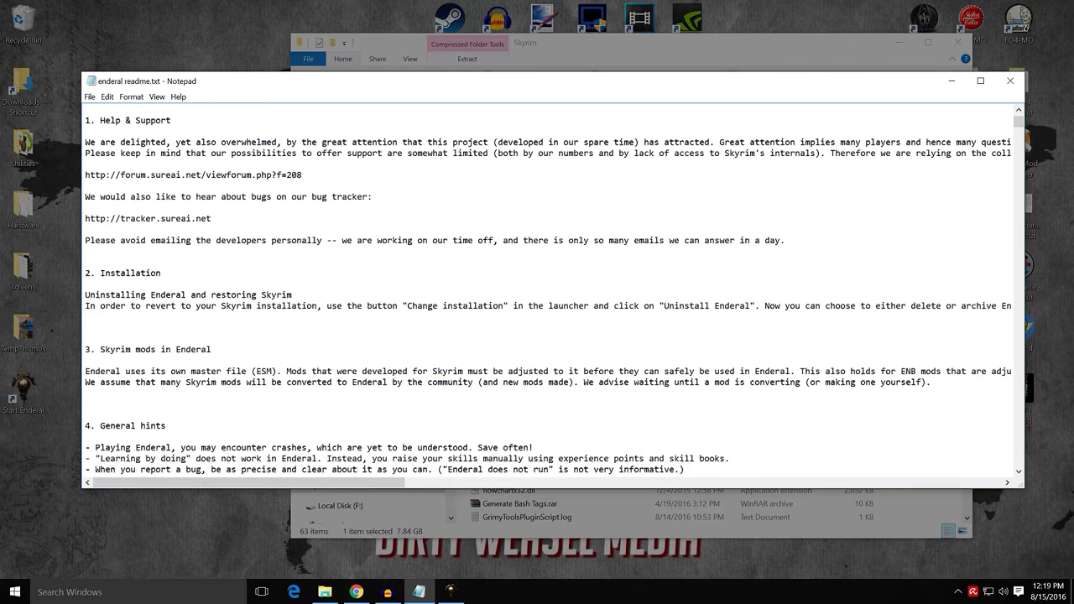
scroll(547, 295, down, 2)
scroll(548, 296, up, 8)
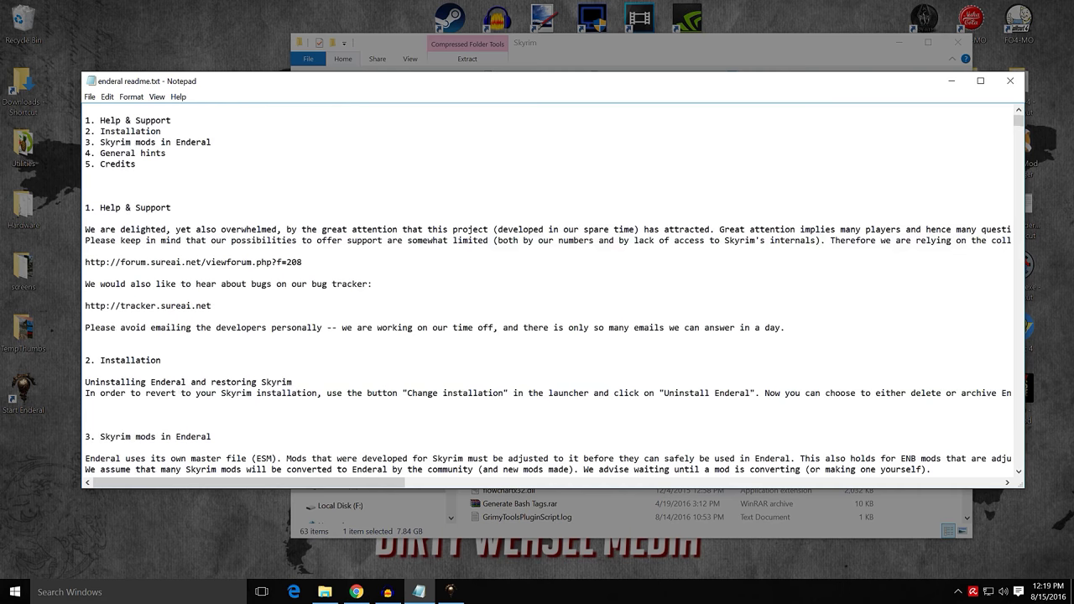
click(1010, 81)
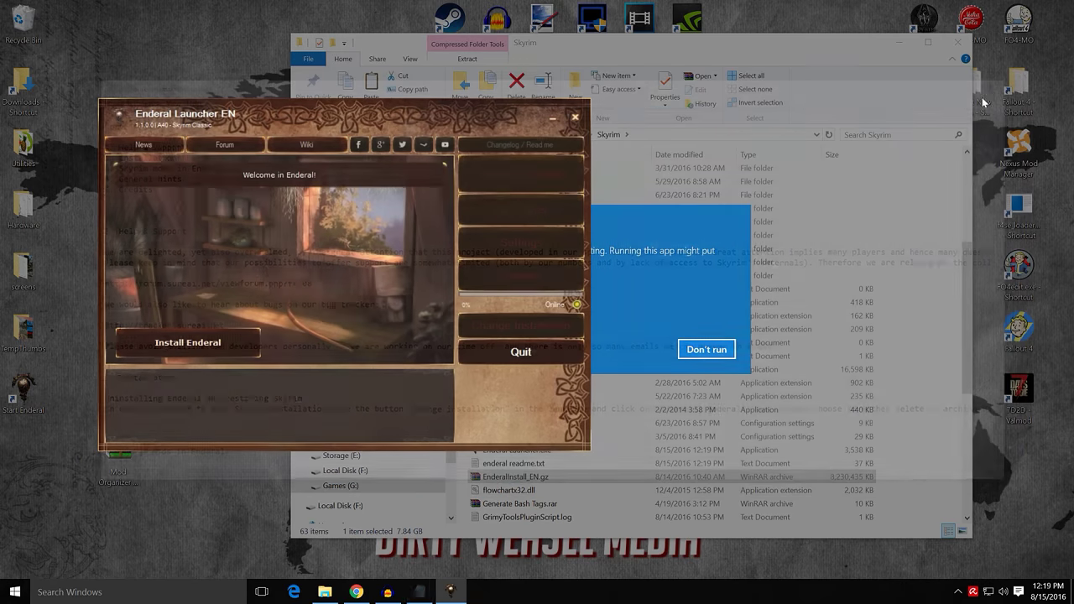
Step: Dismiss the leftover SmartScreen warning and minimize the Enderal launcher to inspect the files in the Skyrim folder
click(551, 118)
key(Escape)
scroll(611, 311, down, 2)
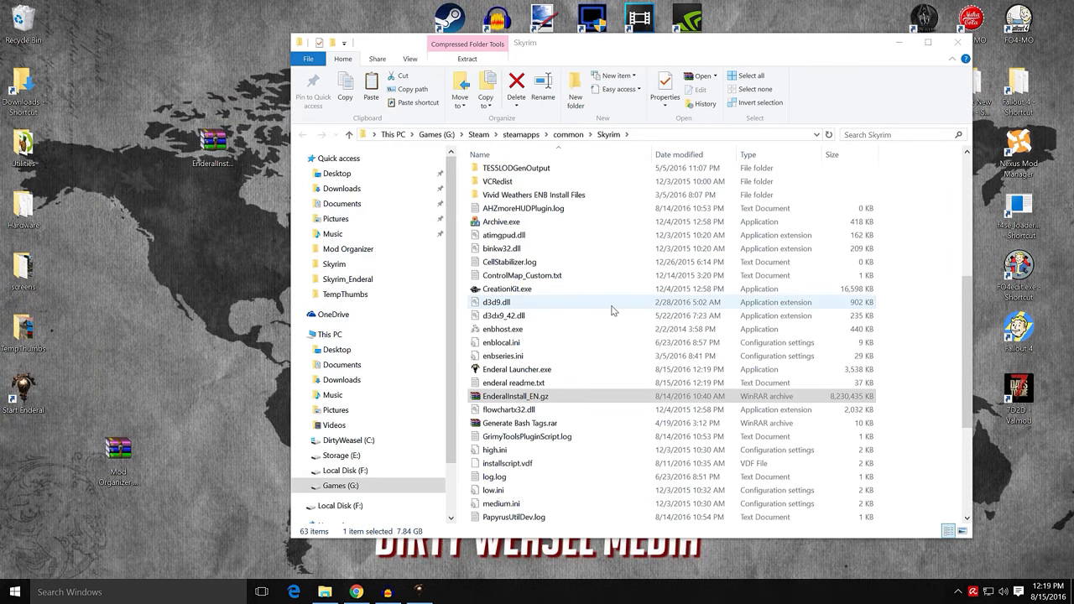
scroll(612, 311, up, 2)
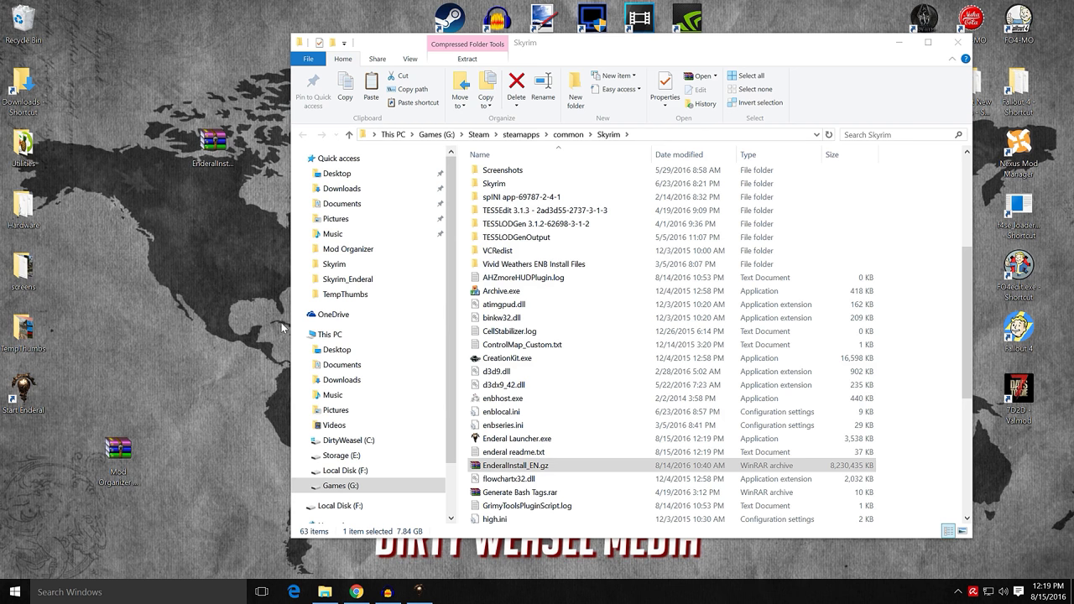
click(420, 591)
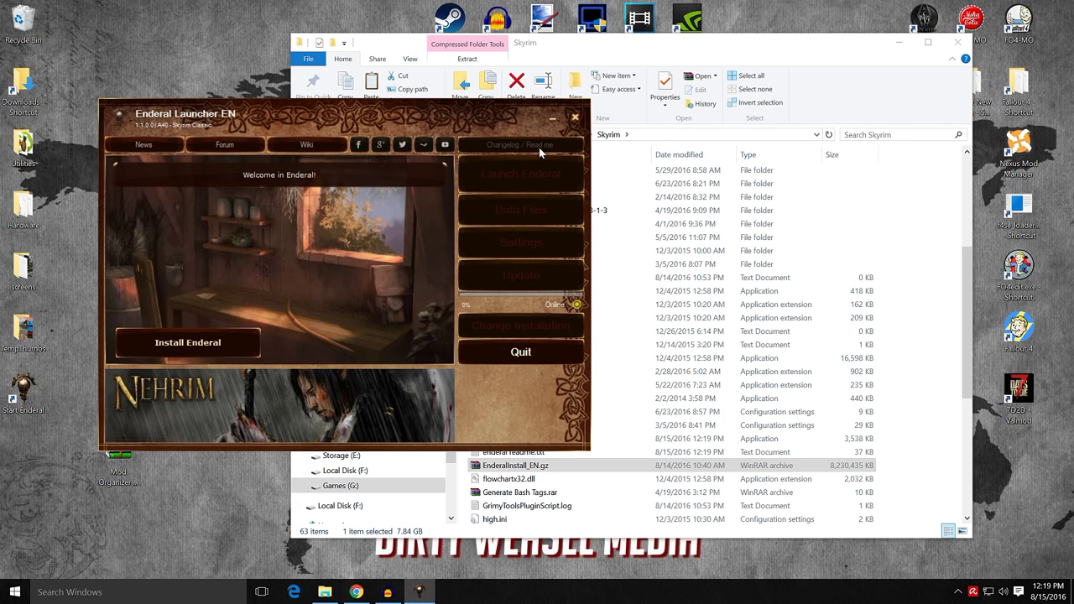
click(551, 122)
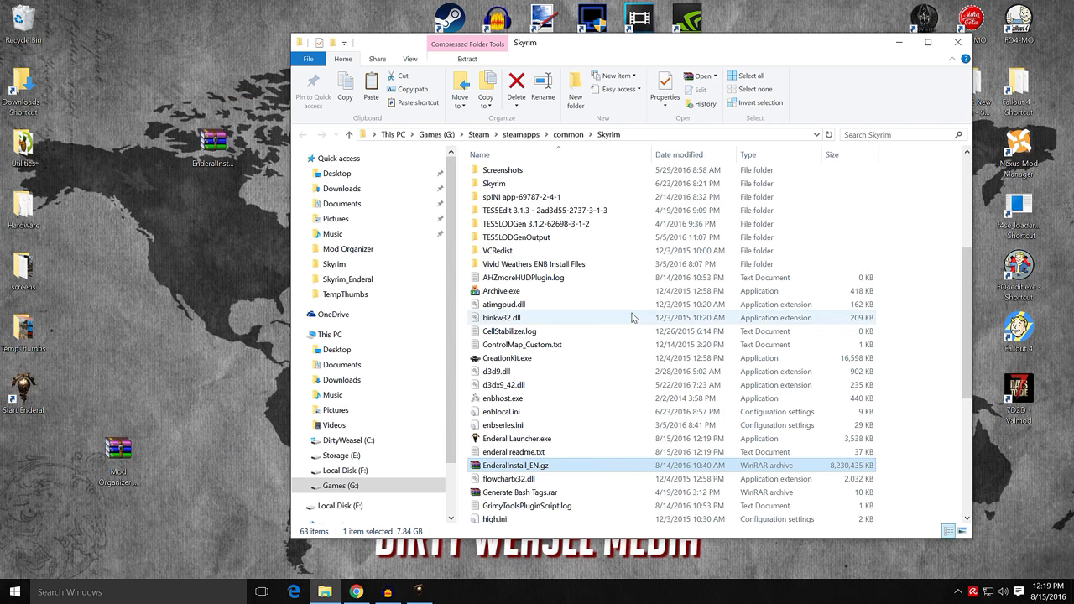
Step: Copy the Start Enderal shortcut from the desktop into the Skyrim folder that holds Enderal Launcher.exe
scroll(635, 313, down, 2)
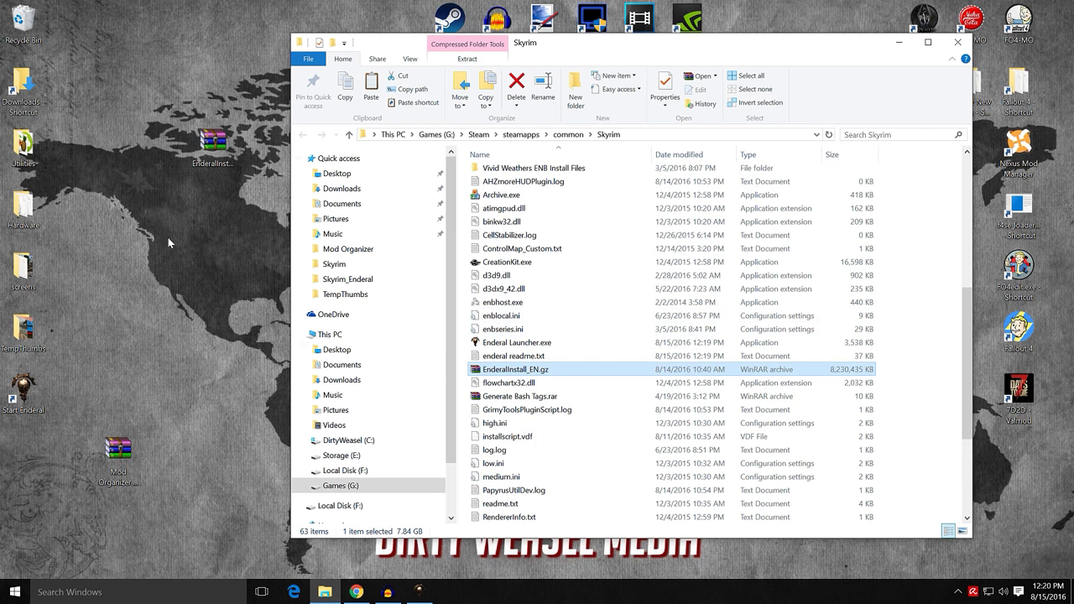
click(559, 344)
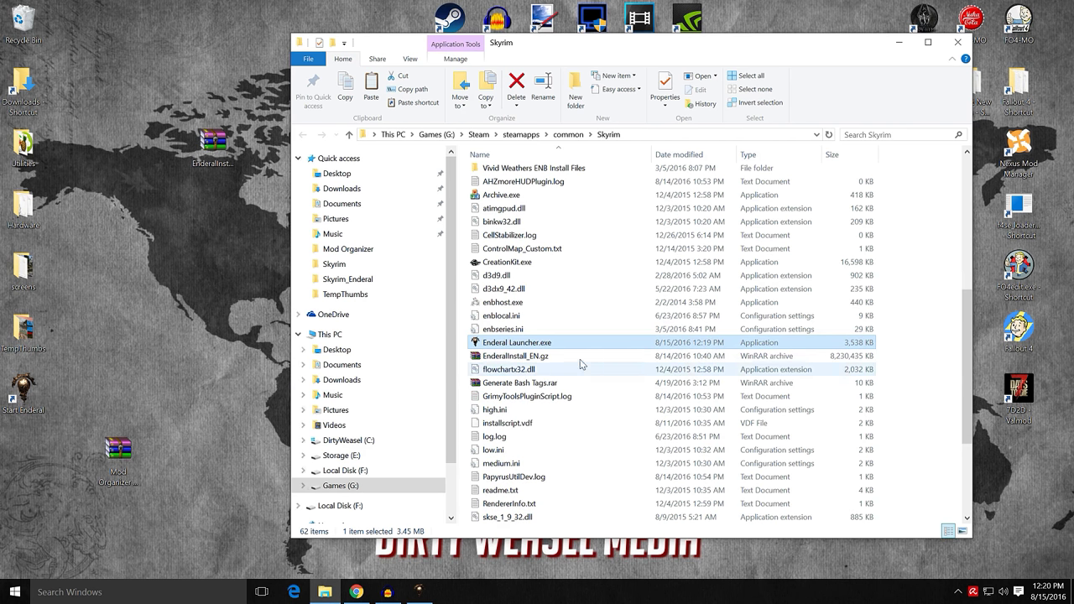
scroll(582, 358, down, 4)
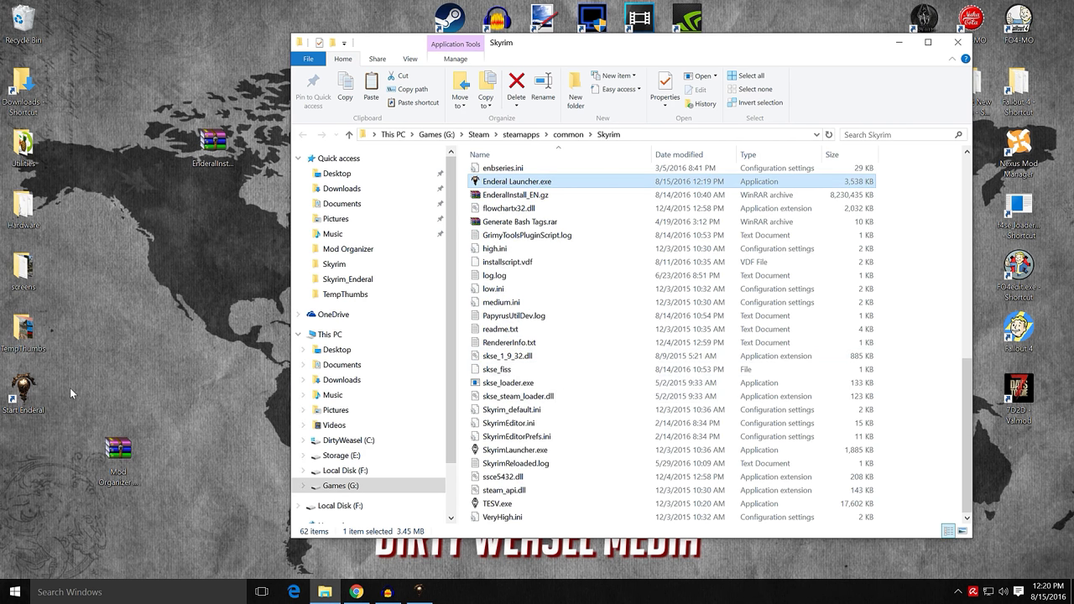
drag(32, 392, 906, 445)
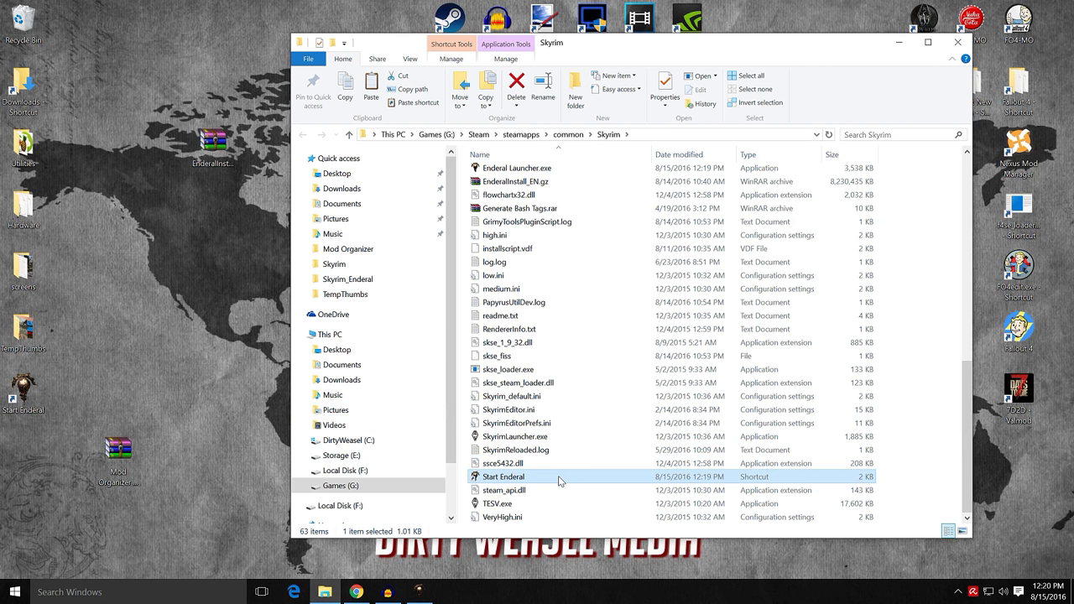
Step: Look through the Skyrim folder's Enderal files and subfolders, and briefly check the Downloads folder for the launcher
scroll(561, 478, up, 5)
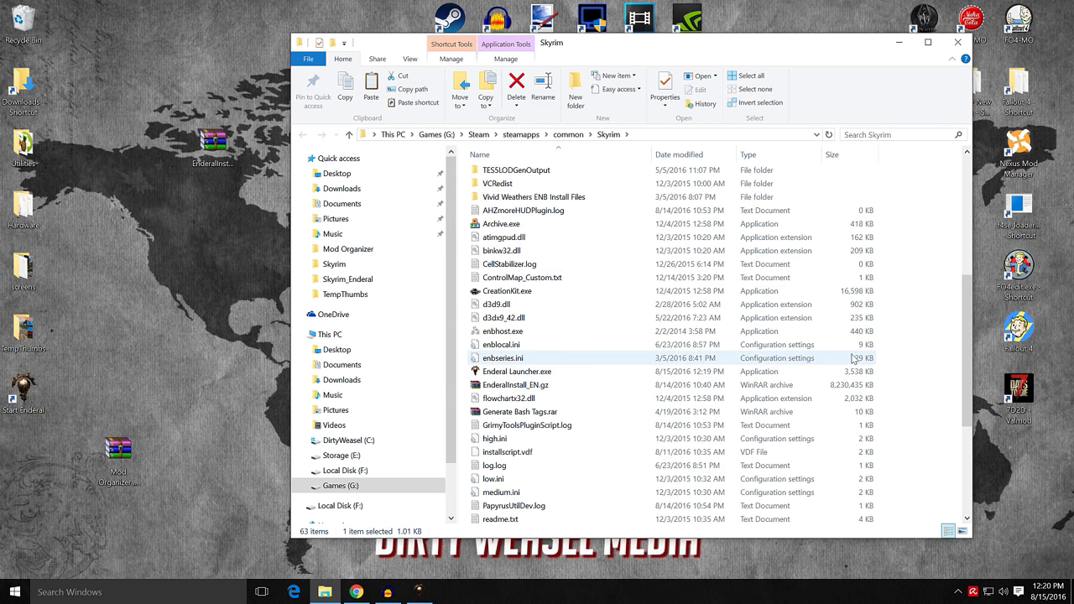
drag(968, 327, 968, 370)
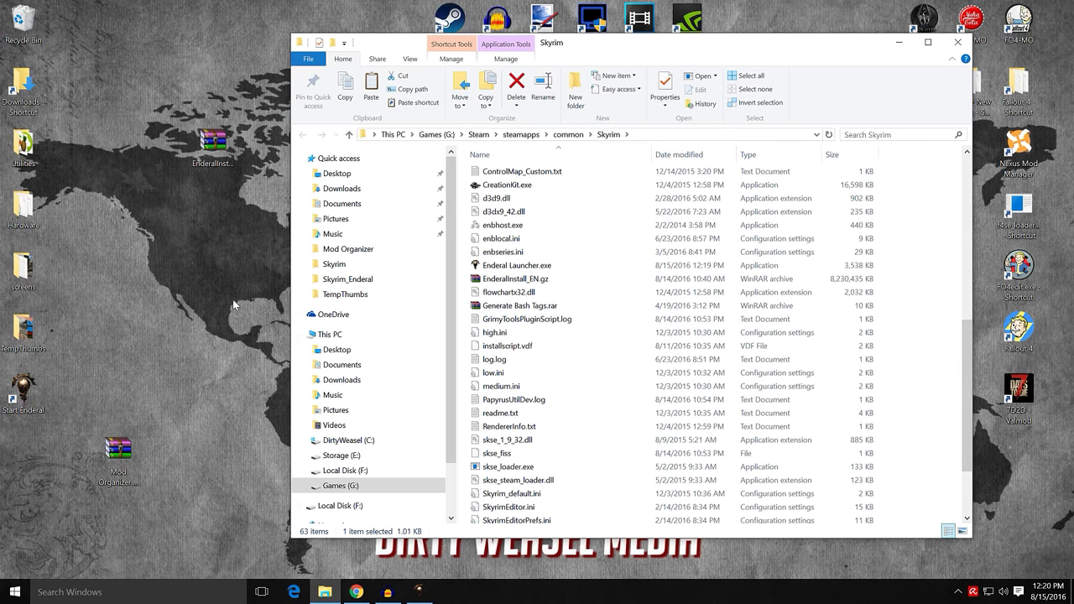
double_click(23, 88)
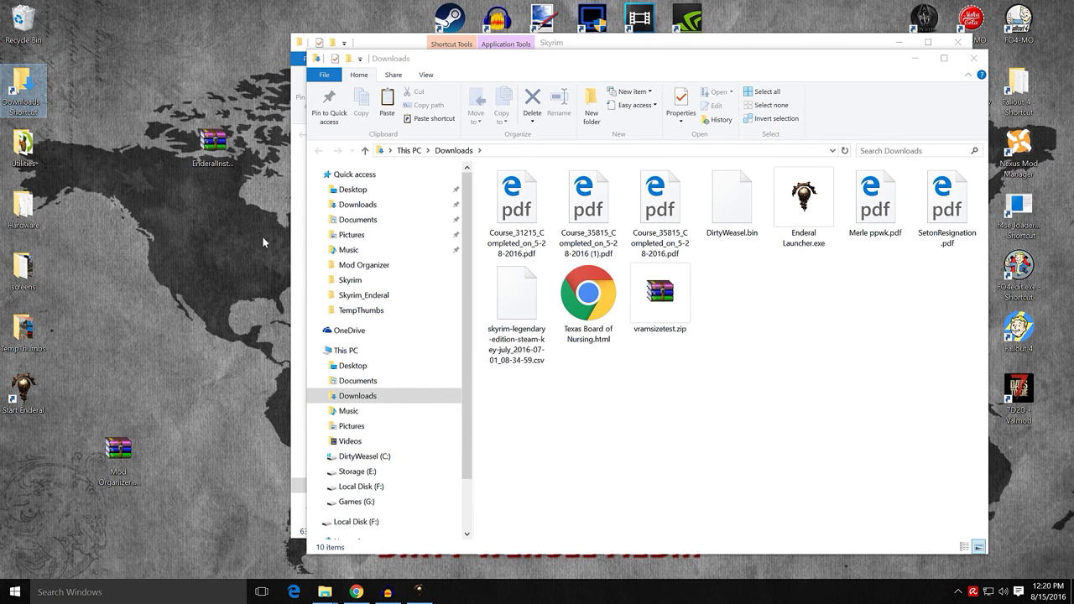
click(915, 57)
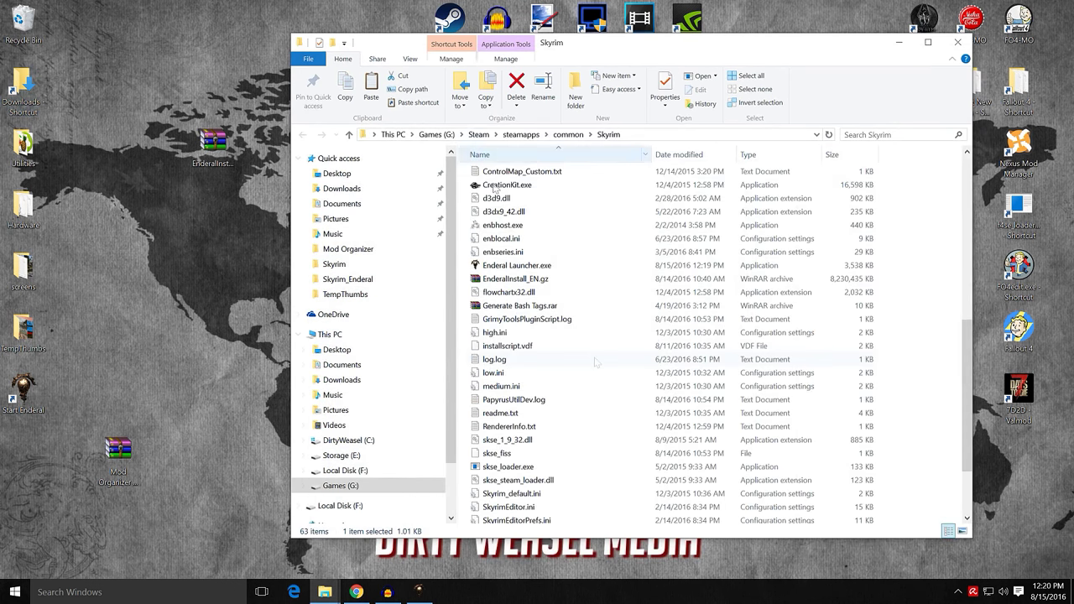
scroll(593, 340, down, 3)
scroll(595, 326, up, 3)
scroll(604, 327, up, 2)
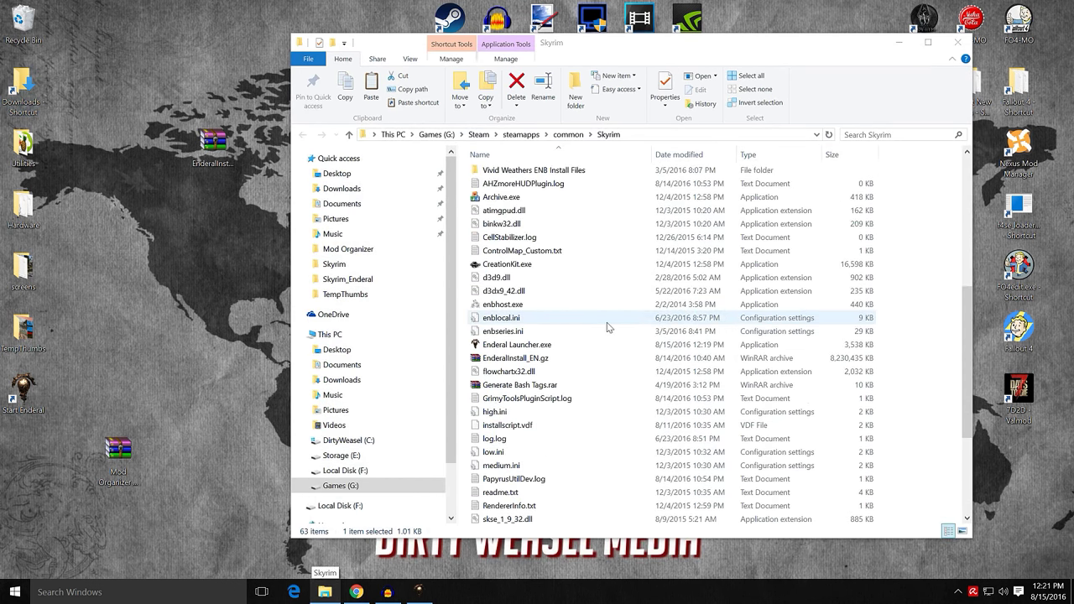
scroll(607, 327, up, 7)
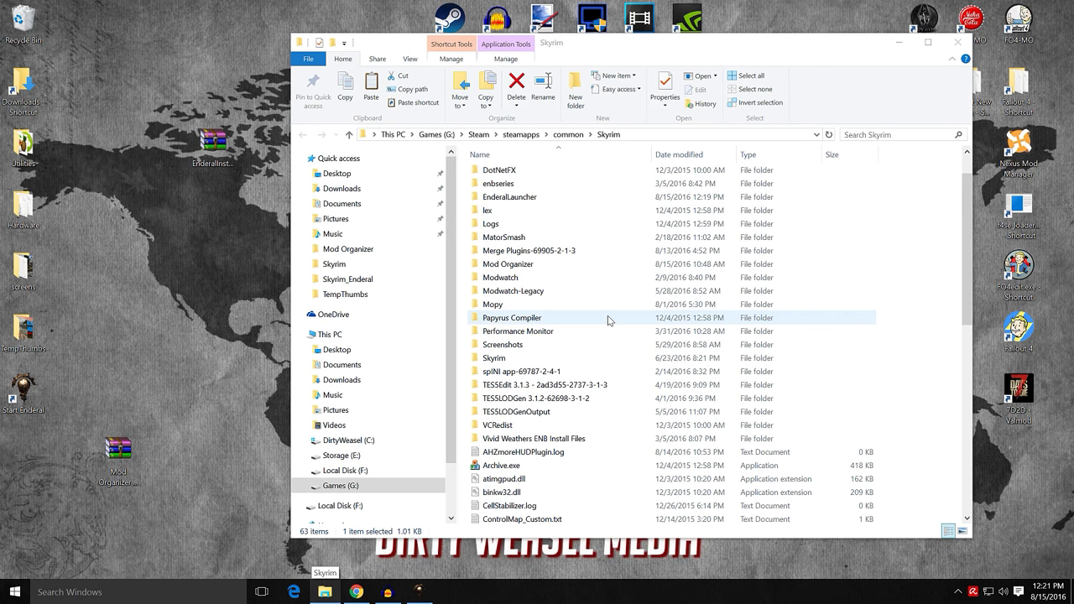
scroll(607, 315, up, 1)
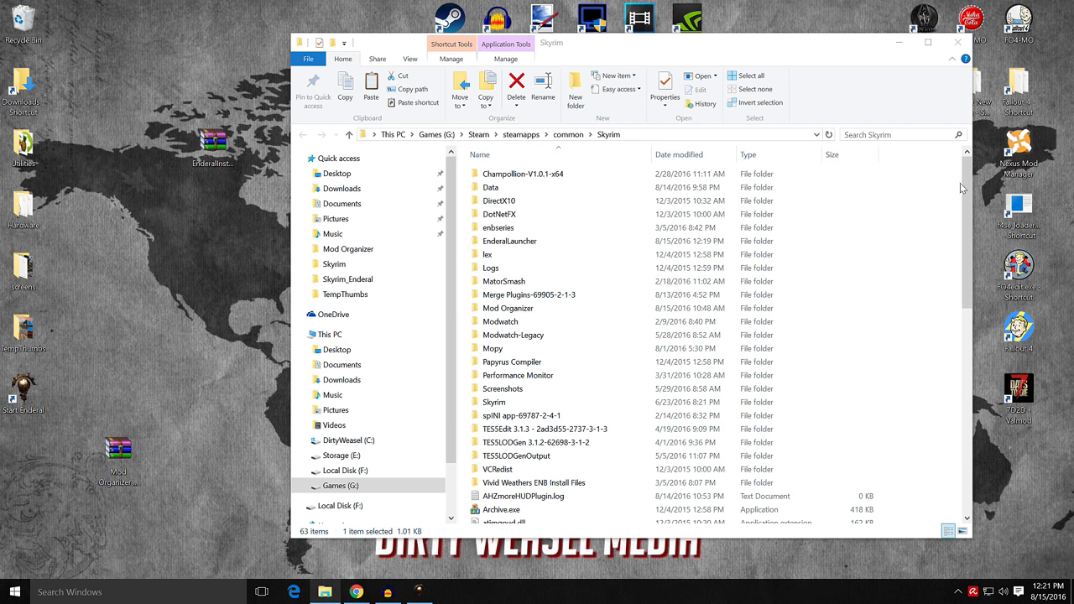
drag(966, 178, 971, 399)
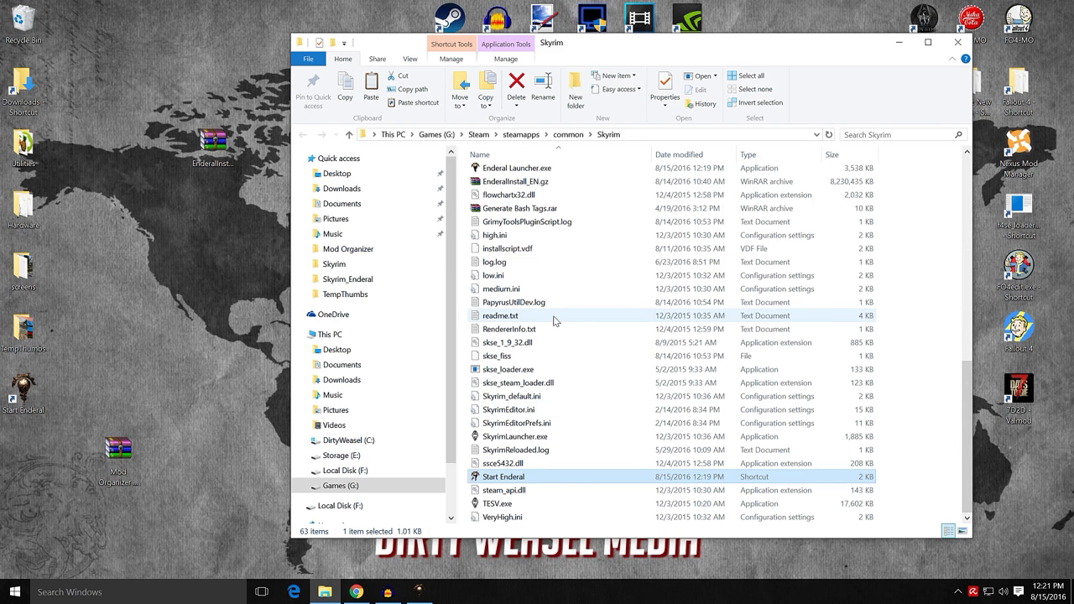
Step: Start the Enderal installation from the launcher, dismiss the mod compatibility warning and accept the licence terms
click(415, 594)
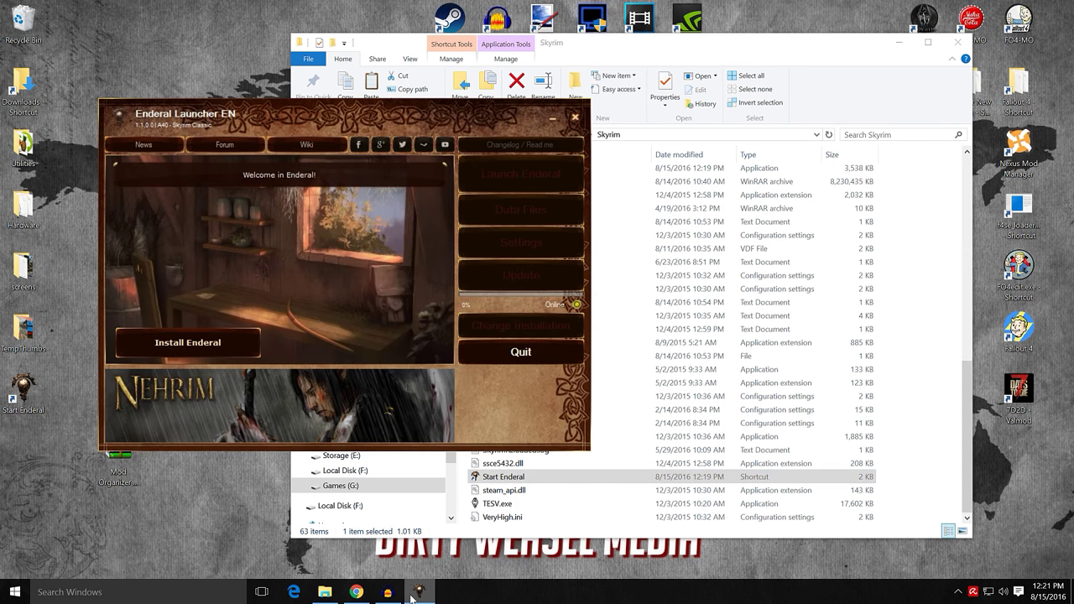
drag(301, 116, 418, 128)
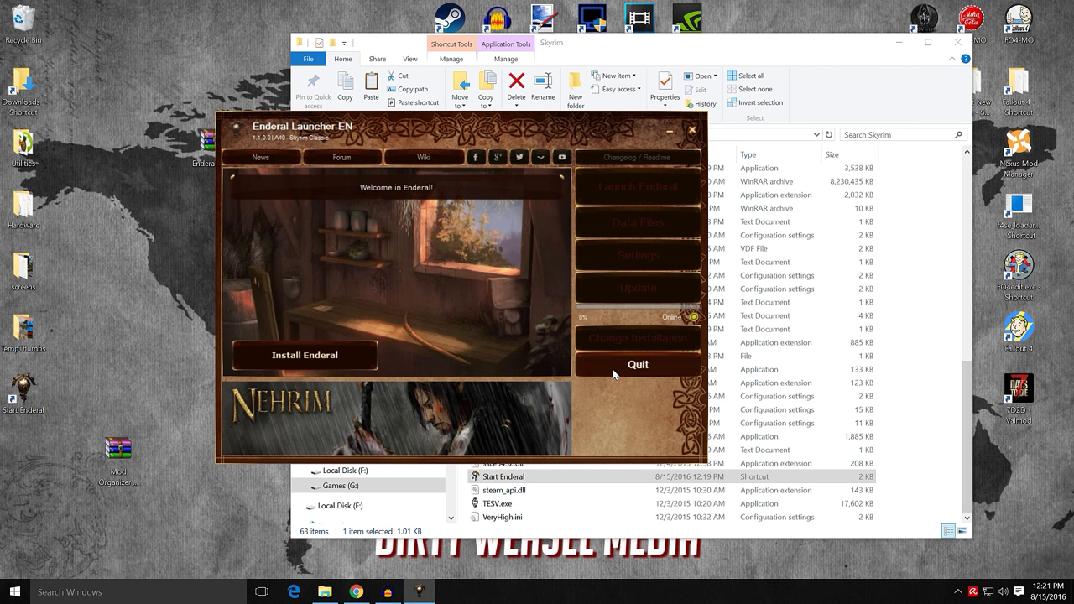
click(318, 356)
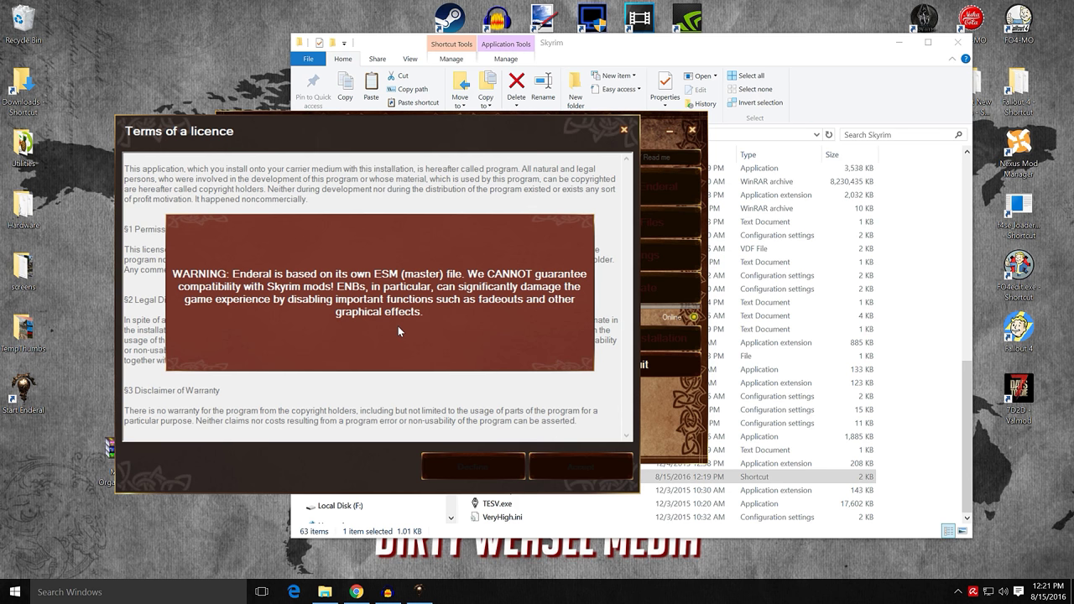
click(330, 339)
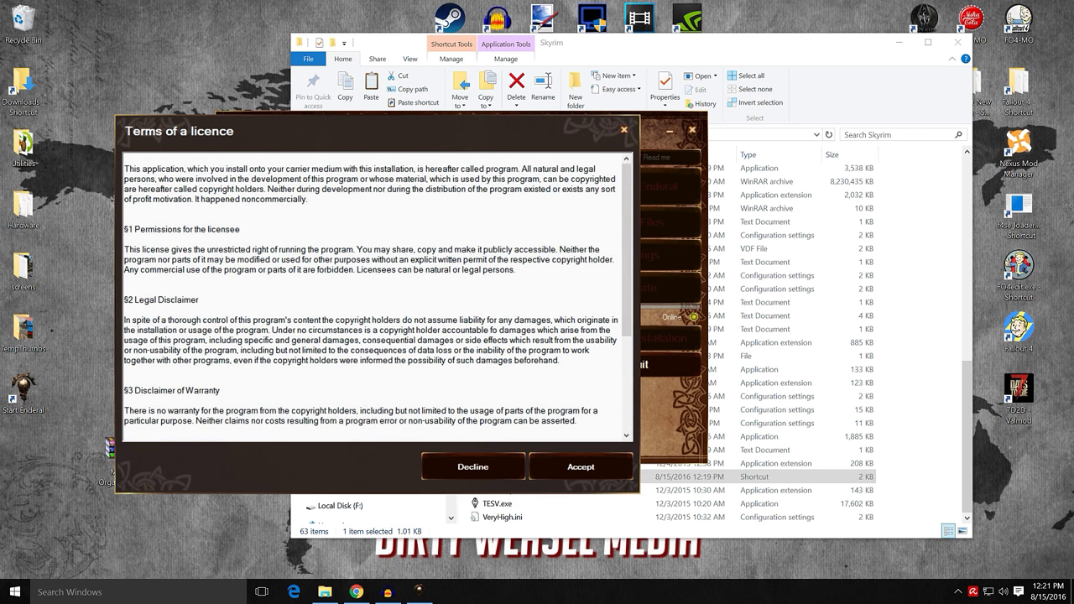
scroll(377, 298, down, 5)
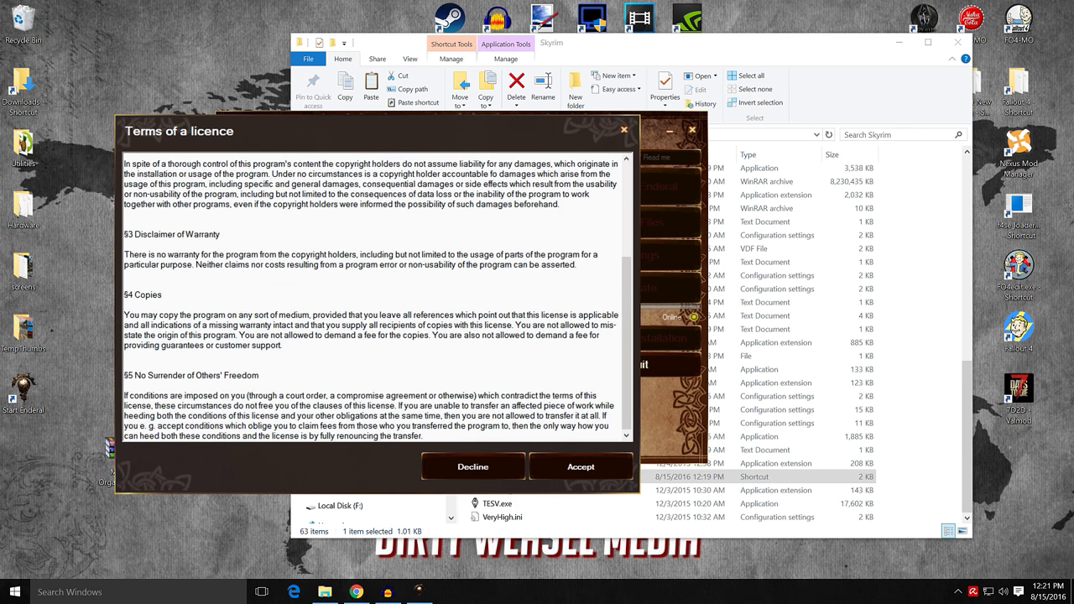
click(557, 468)
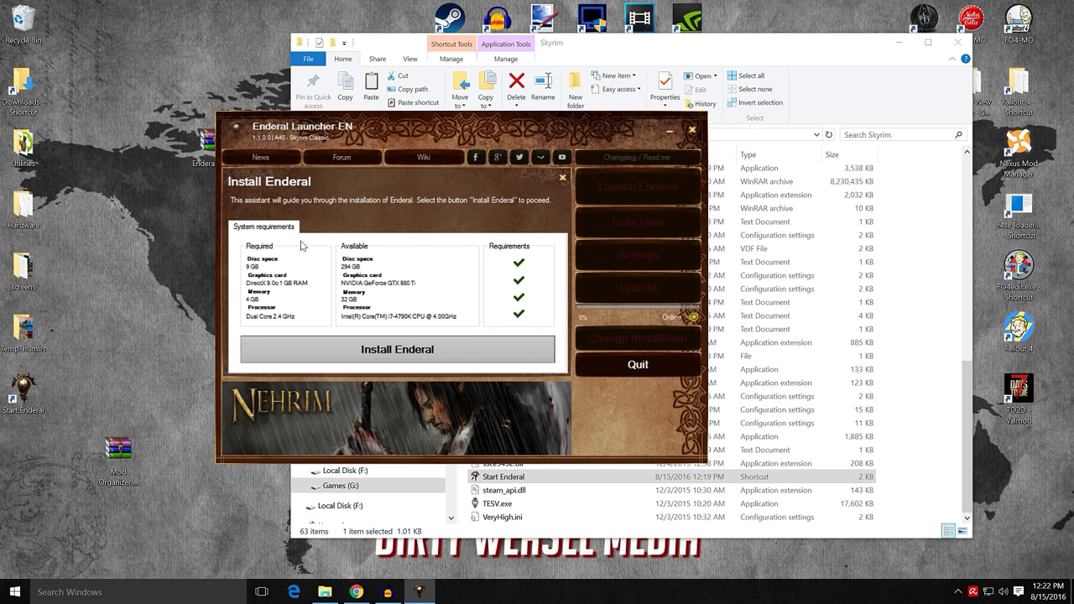
Step: Proceed past the system requirements and choose EnderalInstall_EN.gz from the Skyrim folder as the Enderal installation file
click(376, 354)
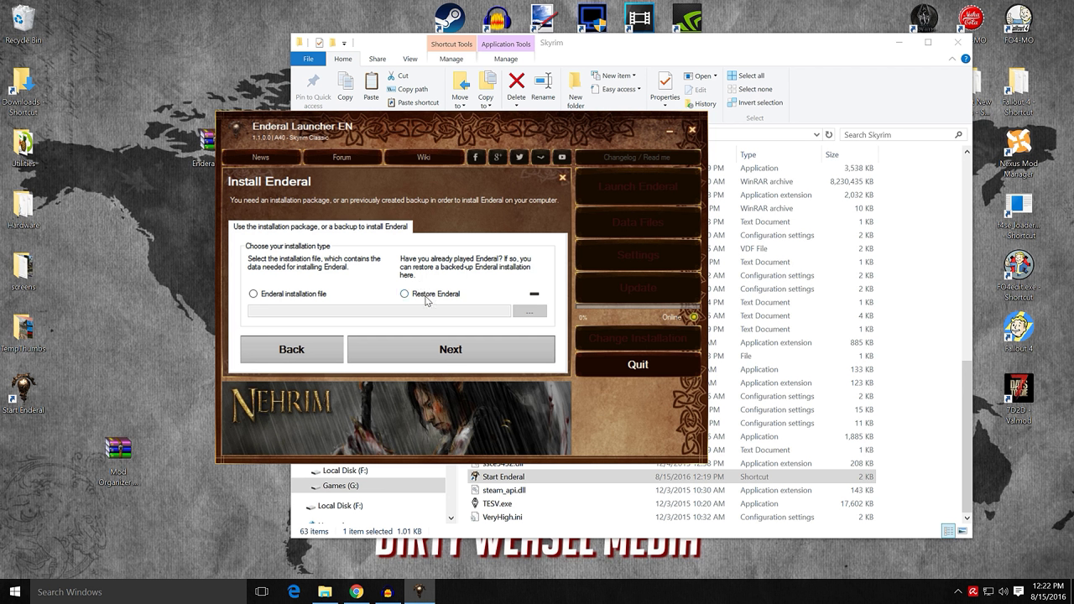
click(270, 296)
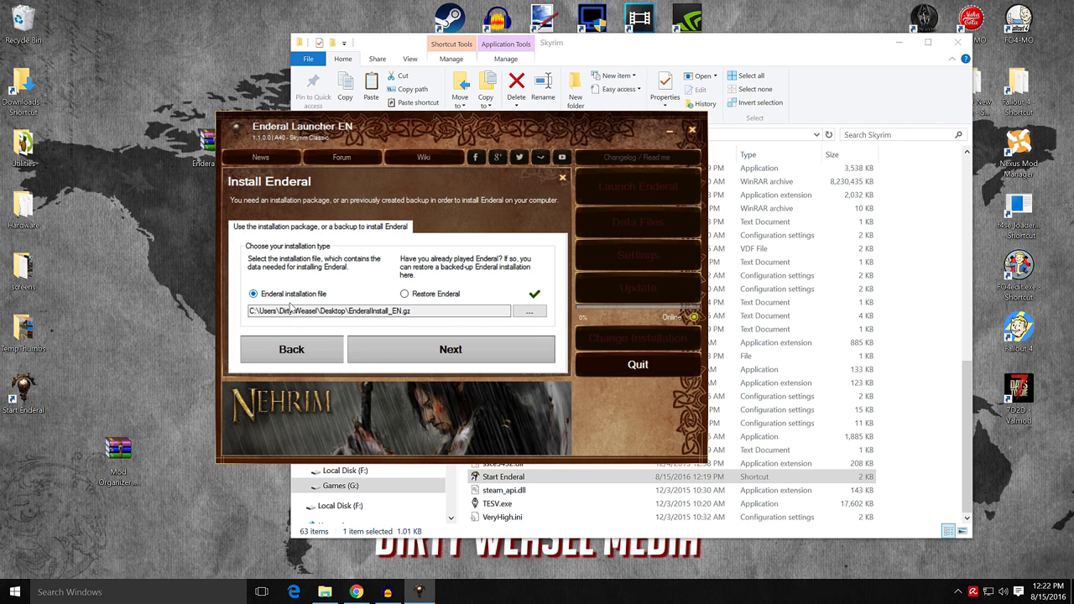
drag(497, 130, 228, 120)
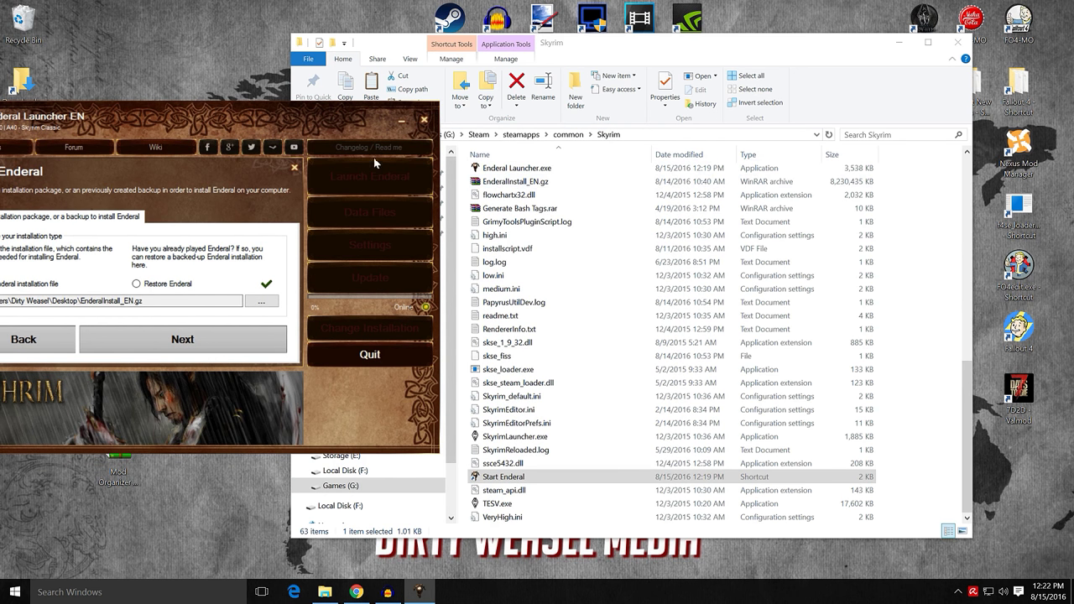
drag(196, 118, 445, 129)
click(508, 306)
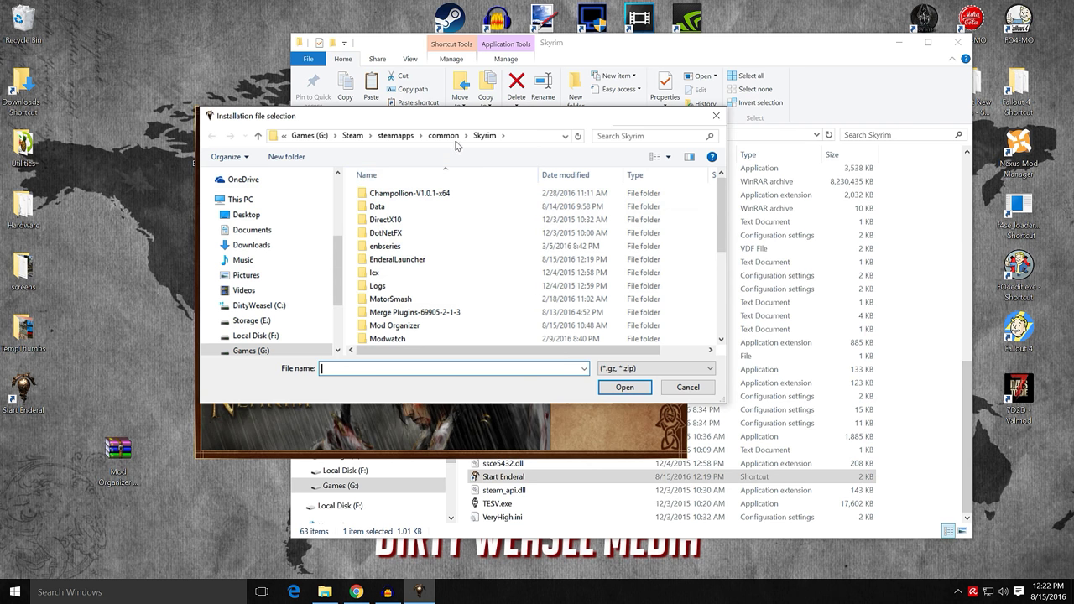
drag(725, 206, 737, 283)
click(443, 339)
click(621, 389)
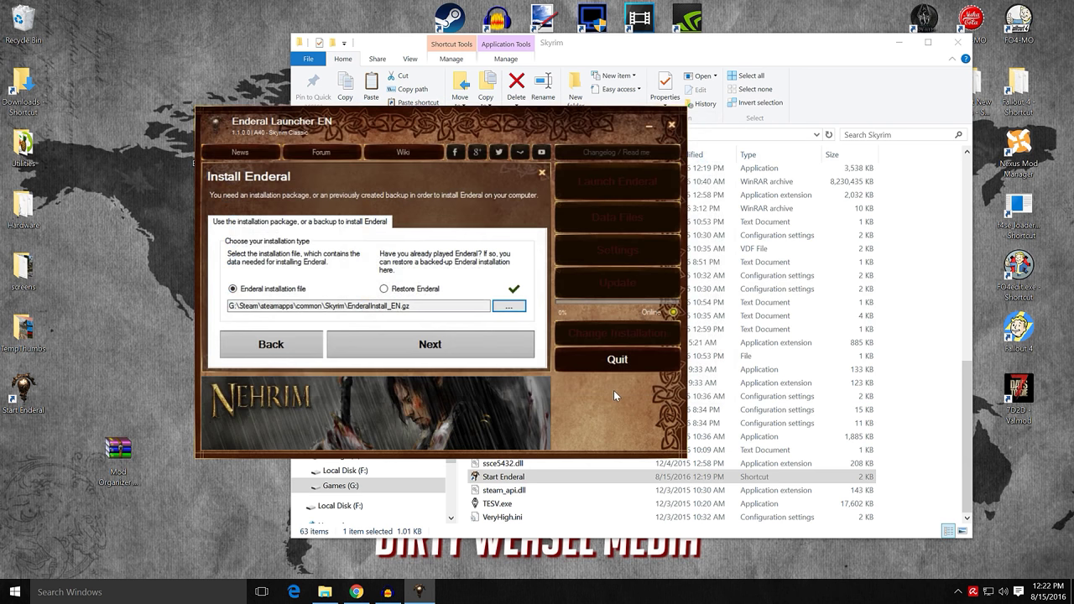
Step: Keep the default Skyrim backup path, run the Enderal installation and close the finished assistant
click(404, 341)
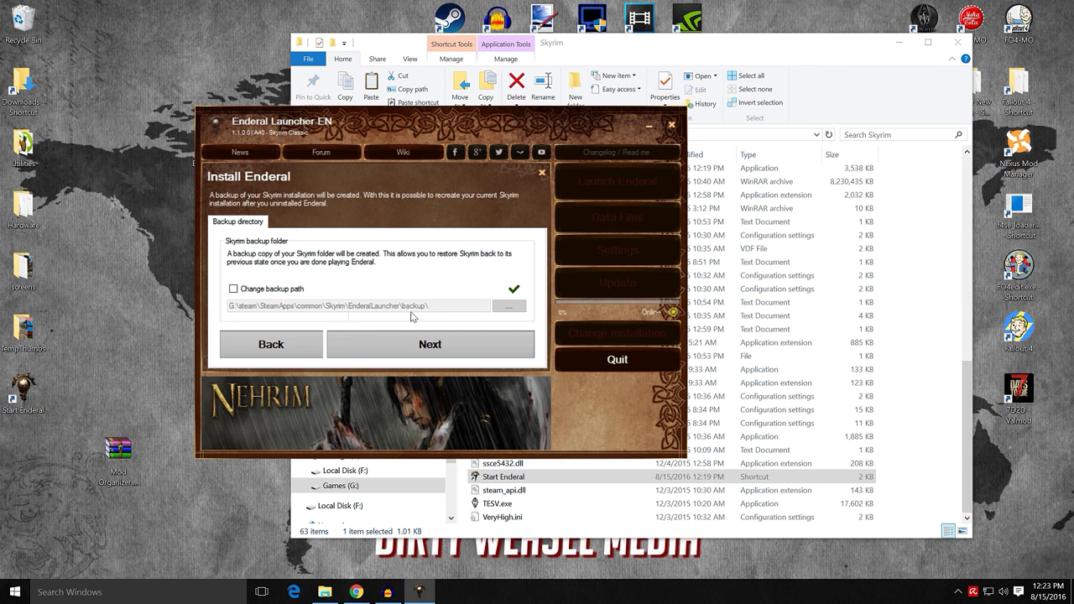
click(448, 346)
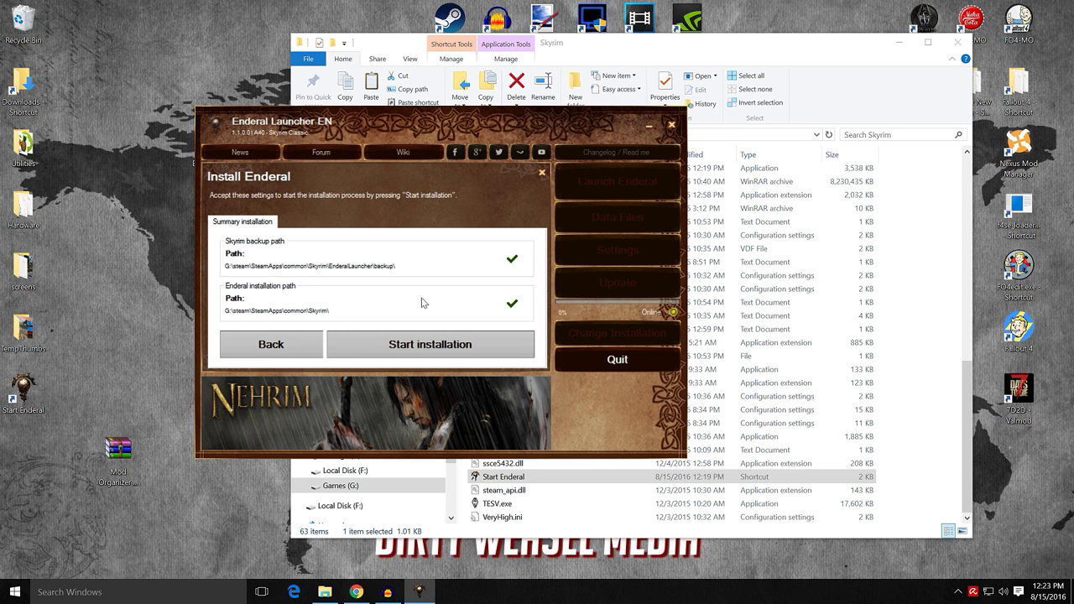
click(425, 346)
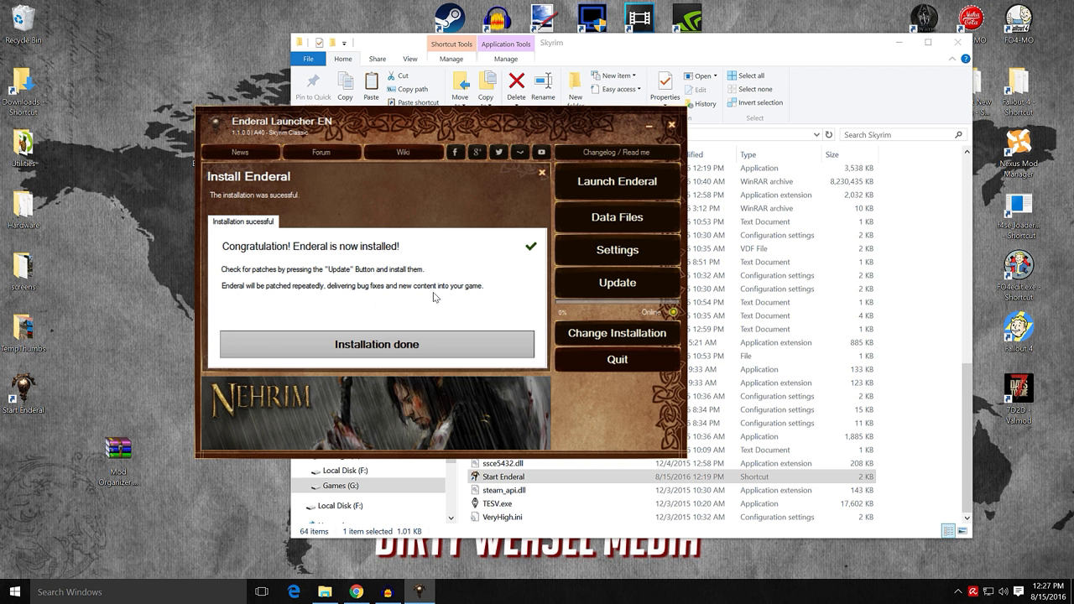
click(361, 345)
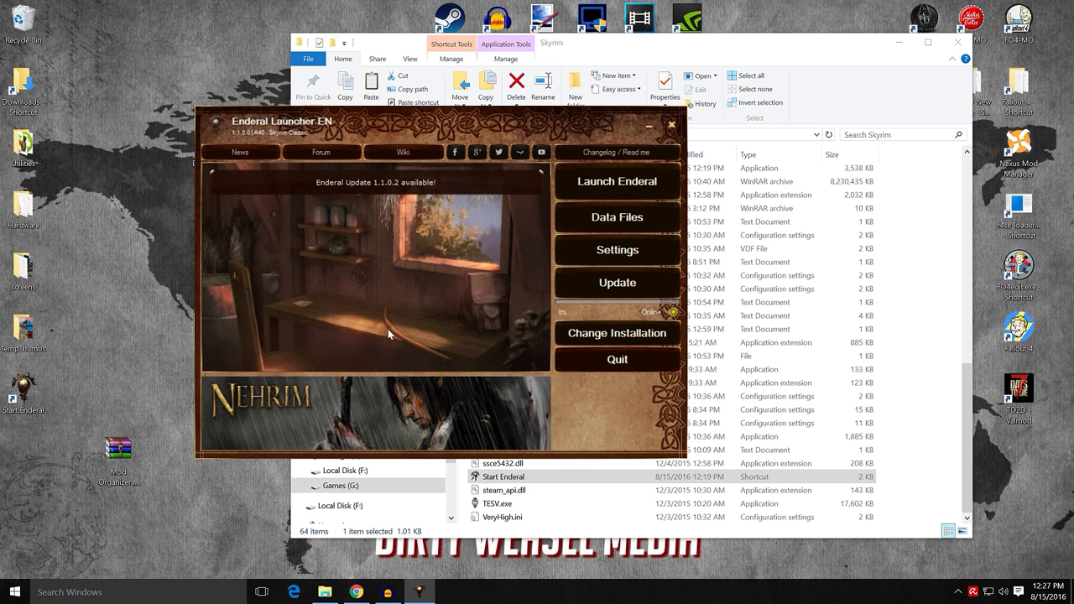
Step: Download and install Enderal update 1.1.0.2 and let the launcher restart
click(599, 284)
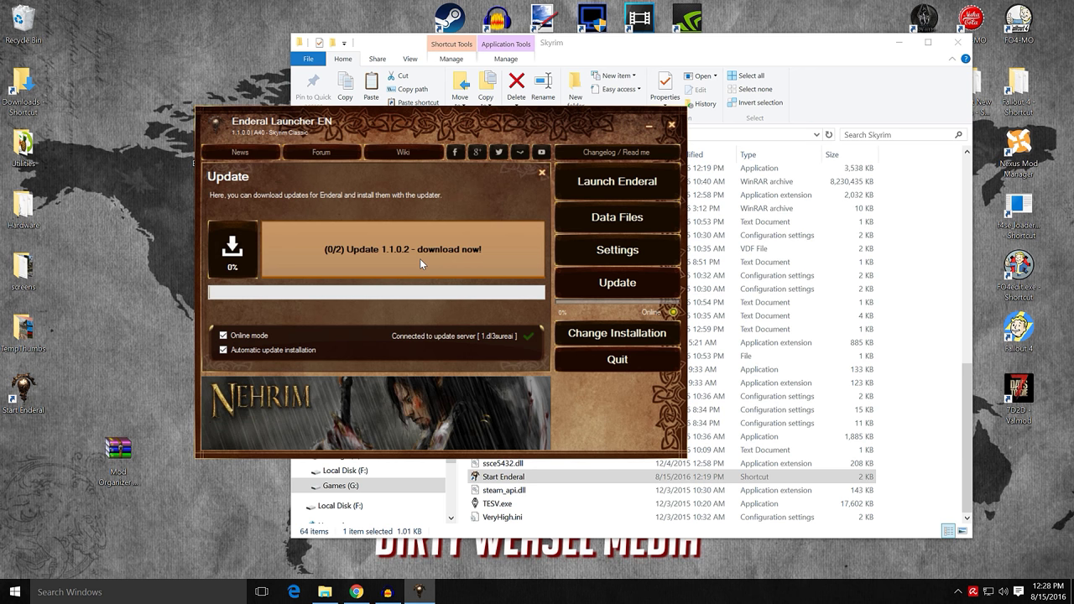
click(370, 256)
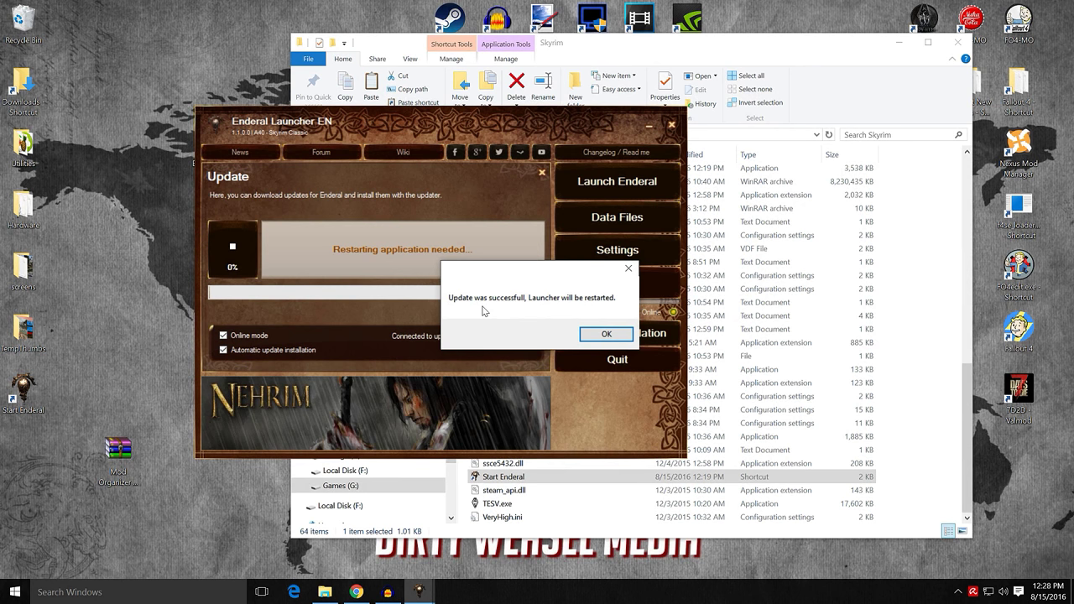
click(604, 334)
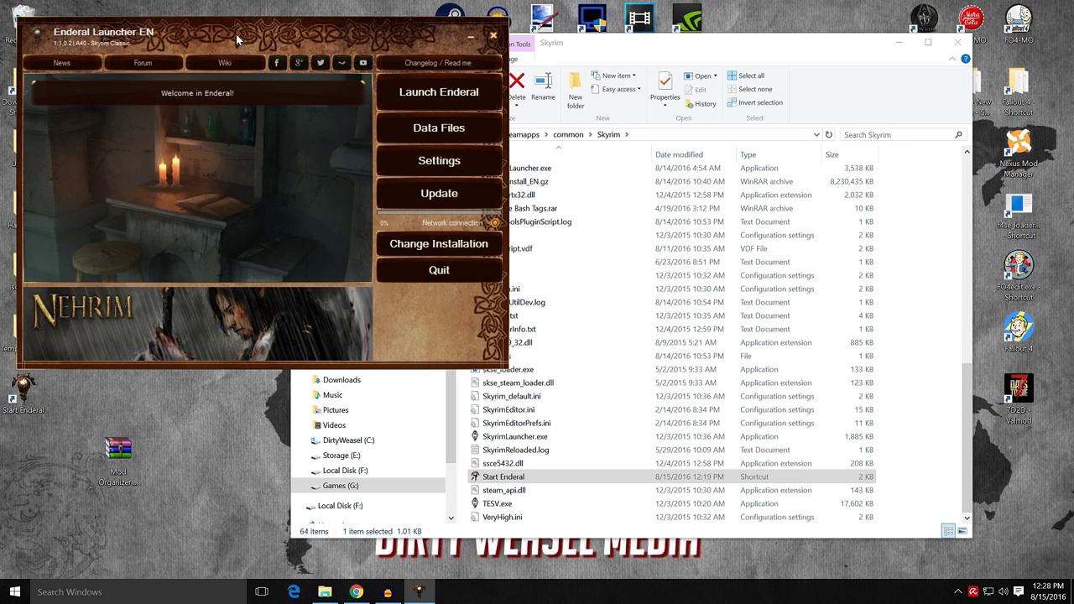
Step: Check which ESM and ESP game files are available for Enderal and leave without saving changes
drag(236, 33, 467, 132)
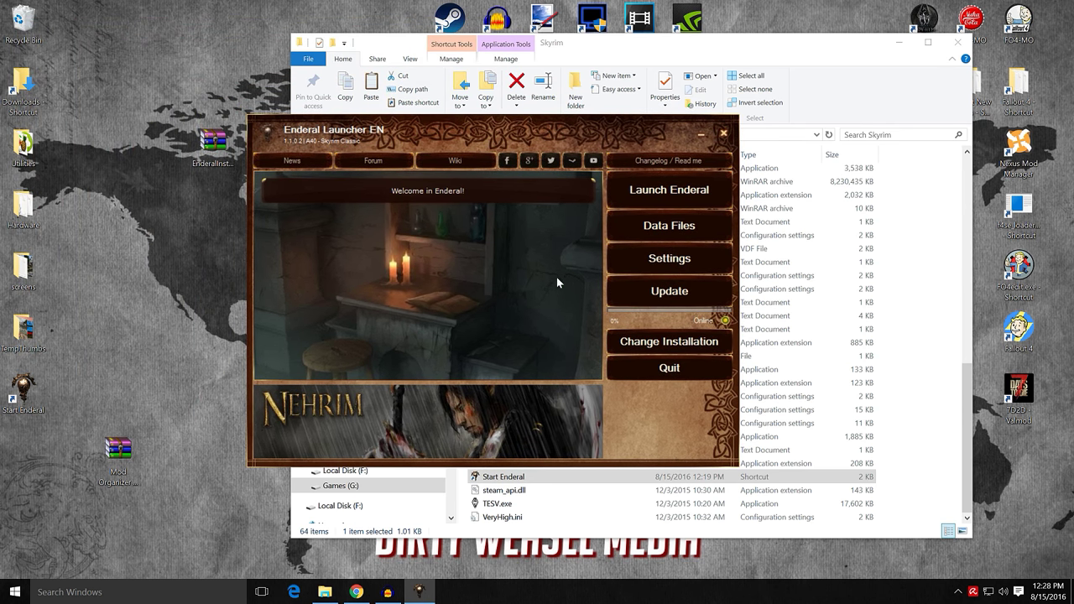
click(659, 234)
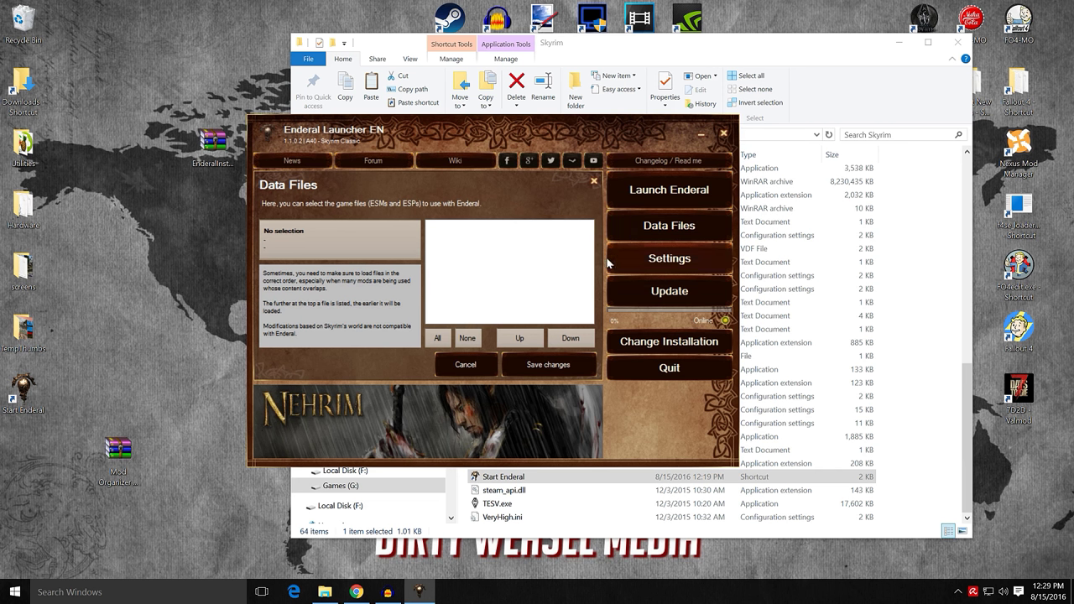
click(450, 367)
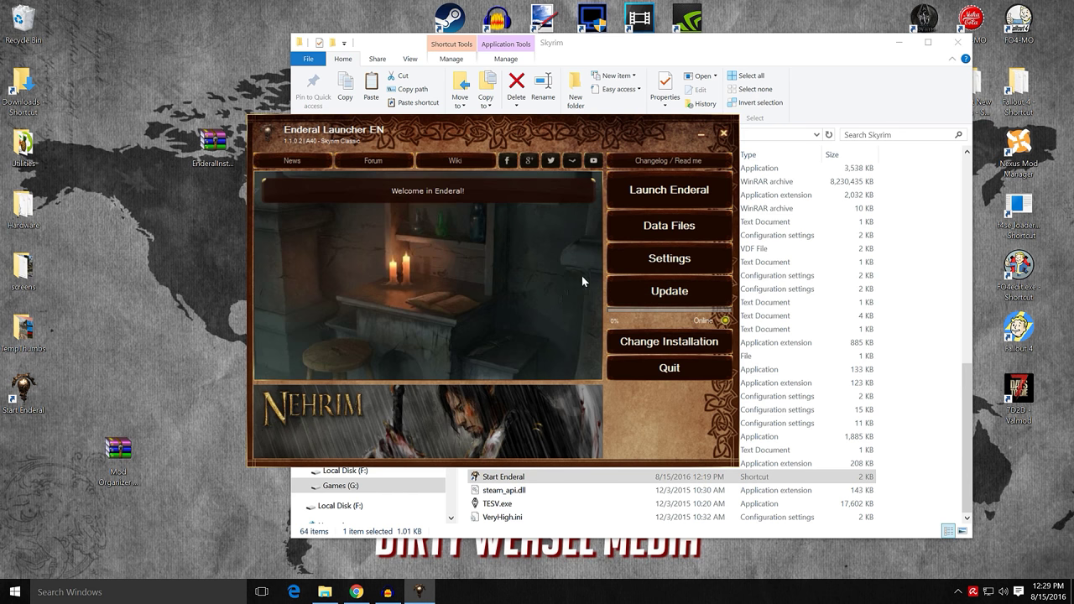
Step: Turn off OneTweak and disable window mode in the launcher's graphics settings
click(642, 255)
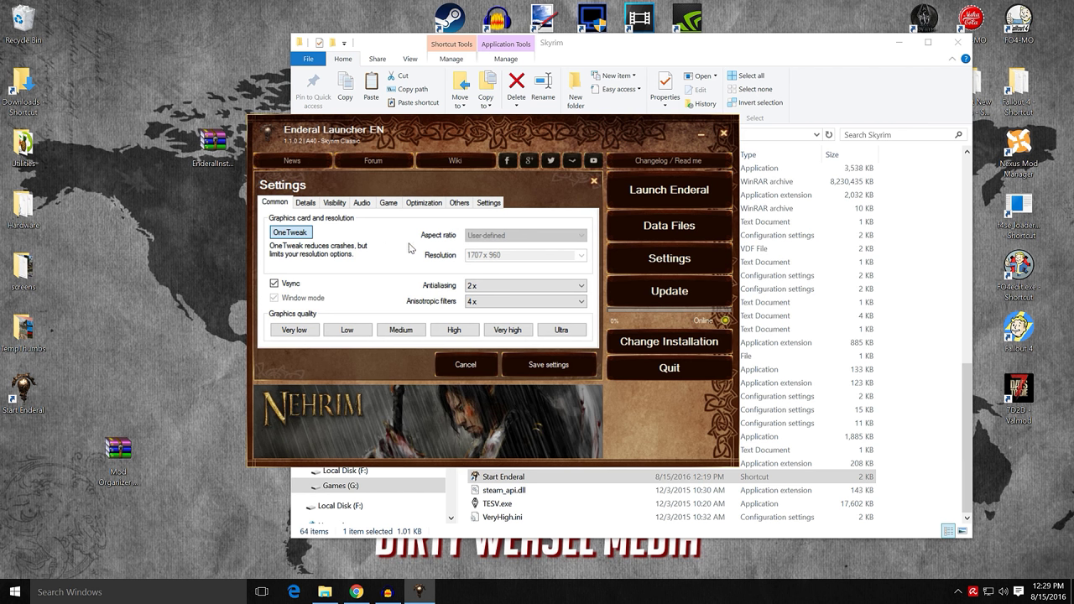
click(304, 239)
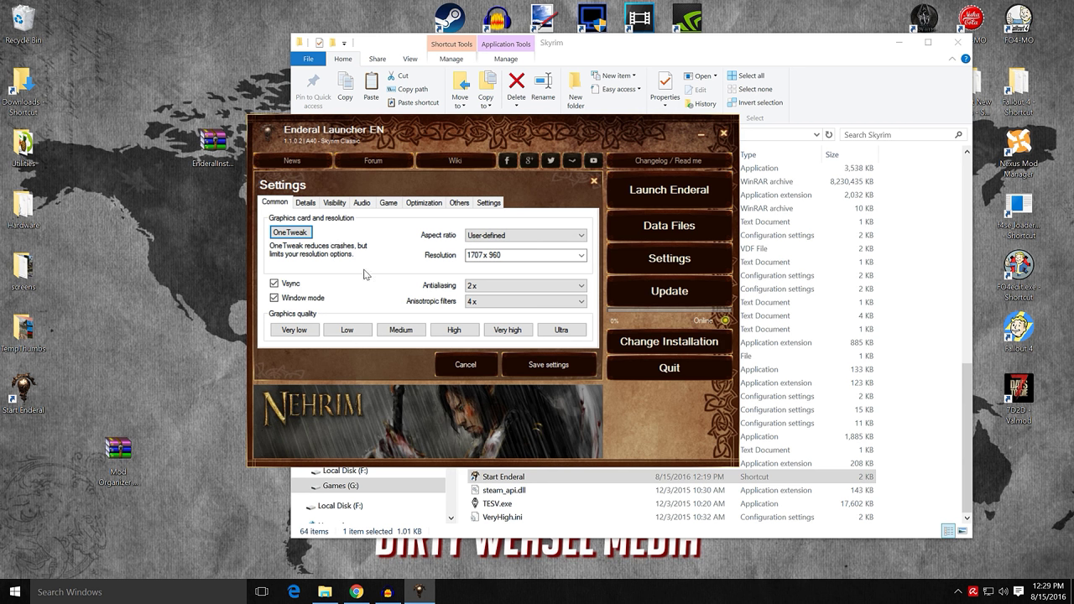
click(275, 299)
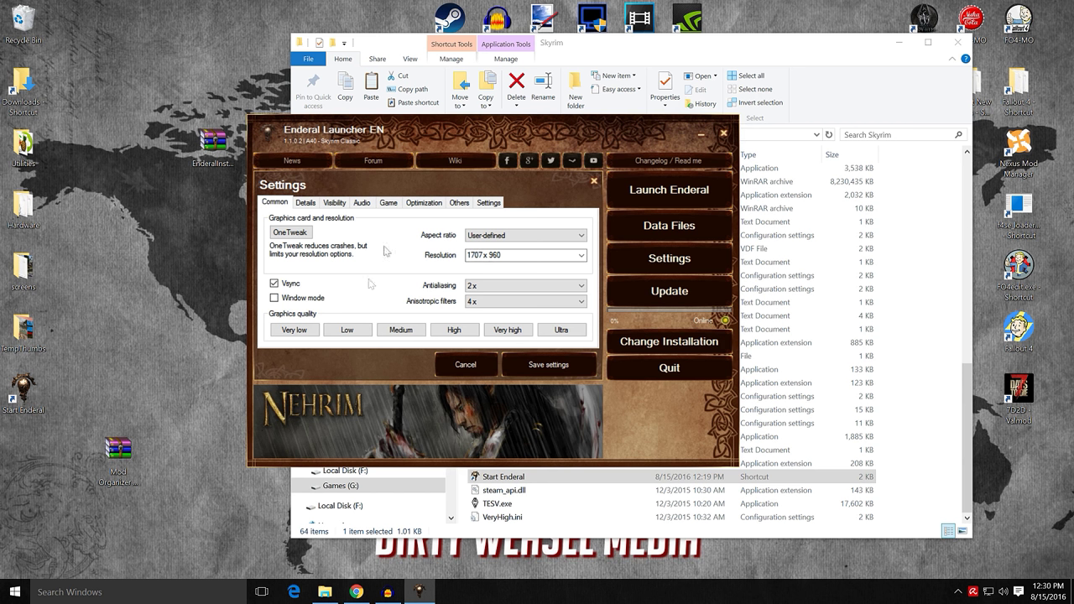
Step: Try the 16:9 (Widescreen) aspect ratio, browse its resolutions and return the aspect ratio to User-defined
click(569, 239)
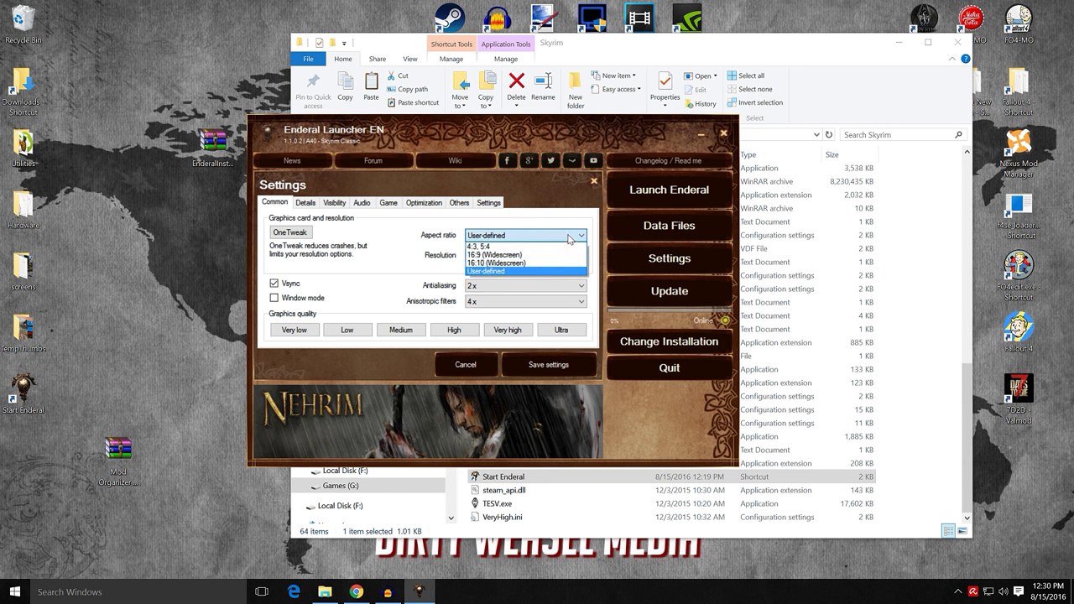
click(521, 256)
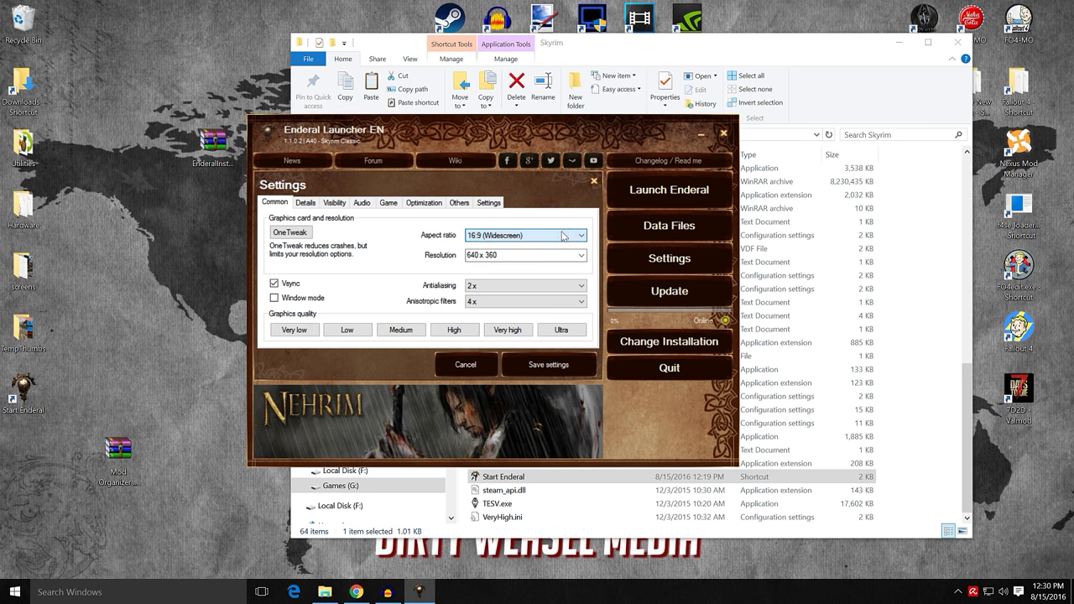
click(578, 256)
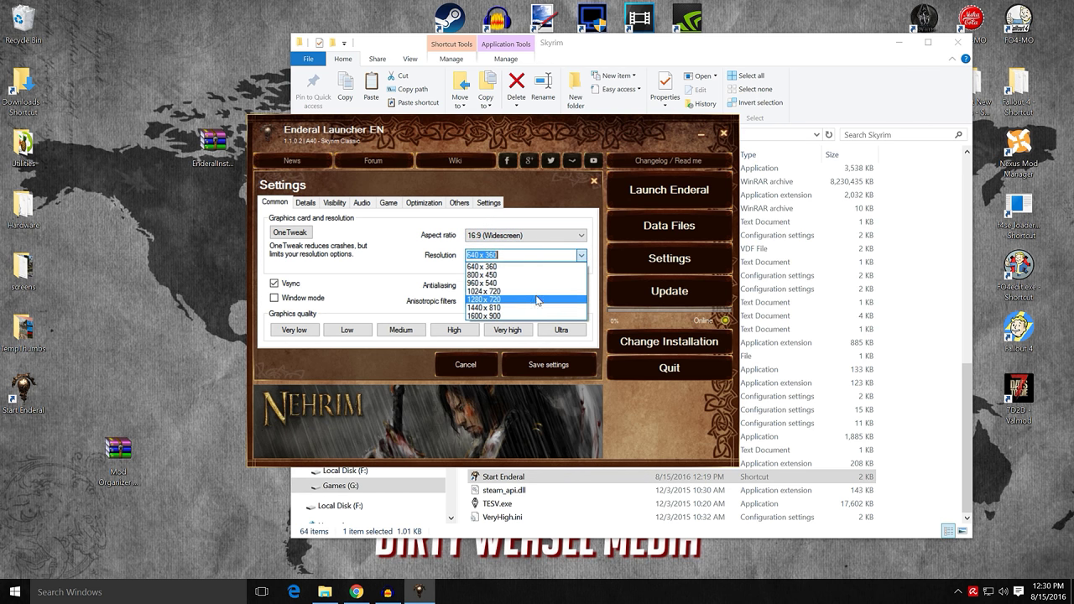
click(385, 266)
click(579, 235)
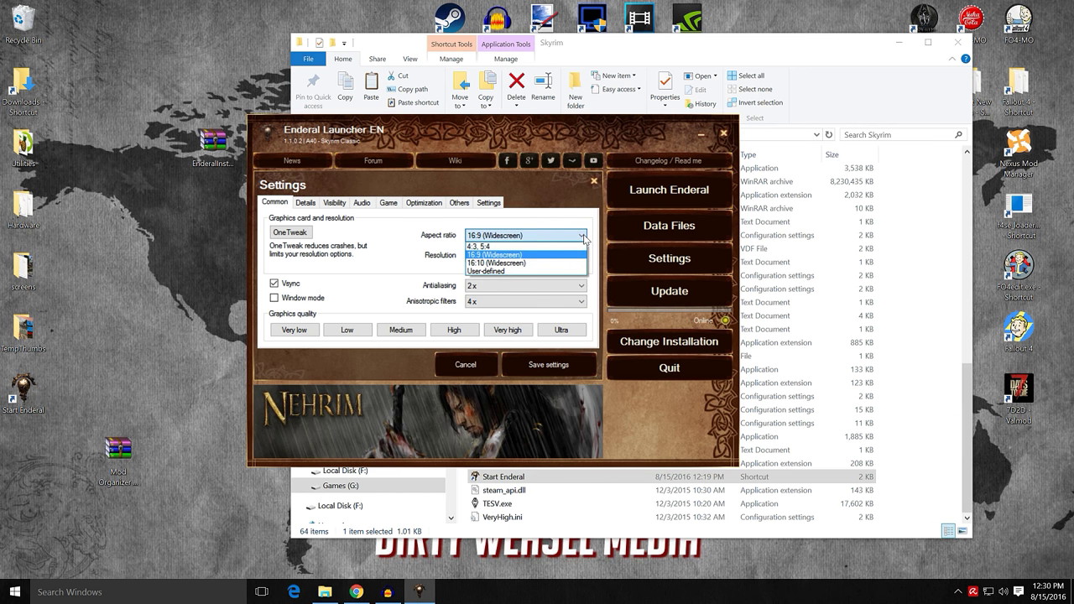
click(521, 272)
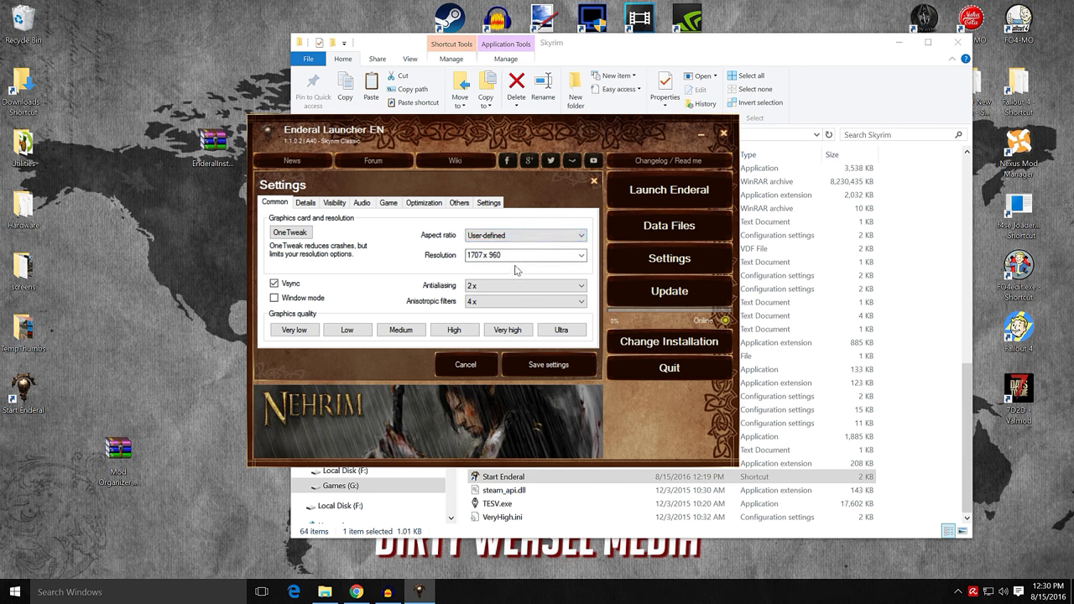
Step: Set the resolution to 2560 x 1440 and apply the Ultra graphics quality preset
click(580, 256)
click(581, 260)
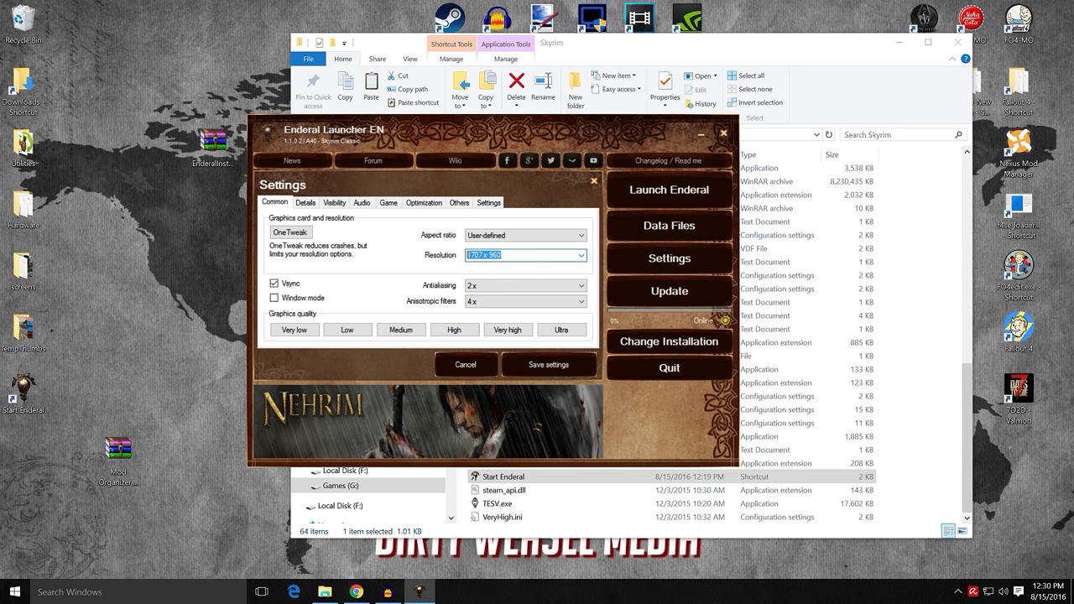
text(256)
click(547, 331)
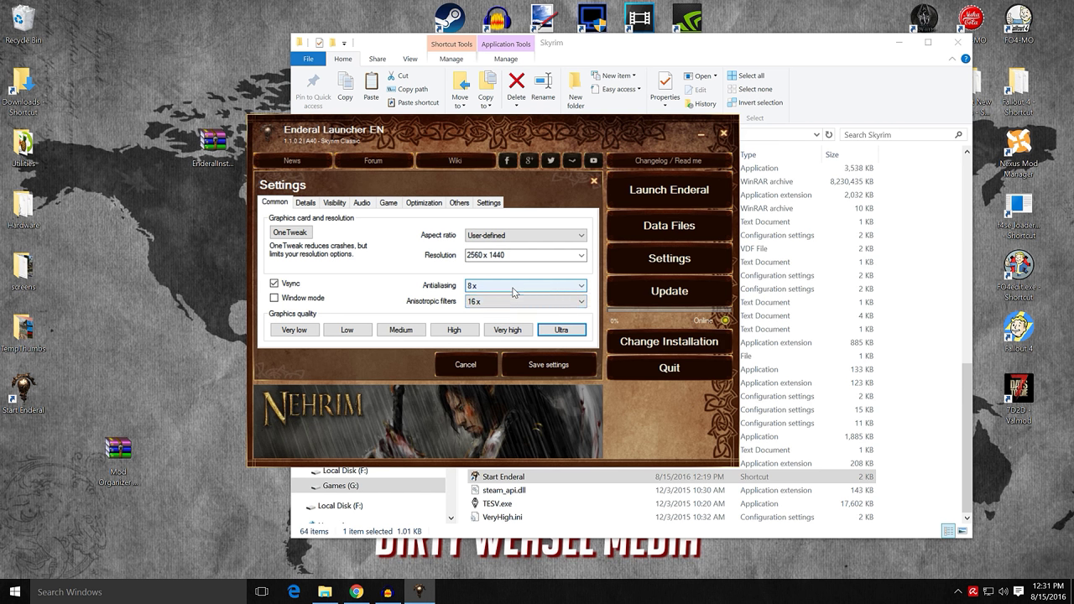
Step: Set antialiasing to none (best performance) and the anisotropic filters to 4 x
click(579, 287)
click(540, 299)
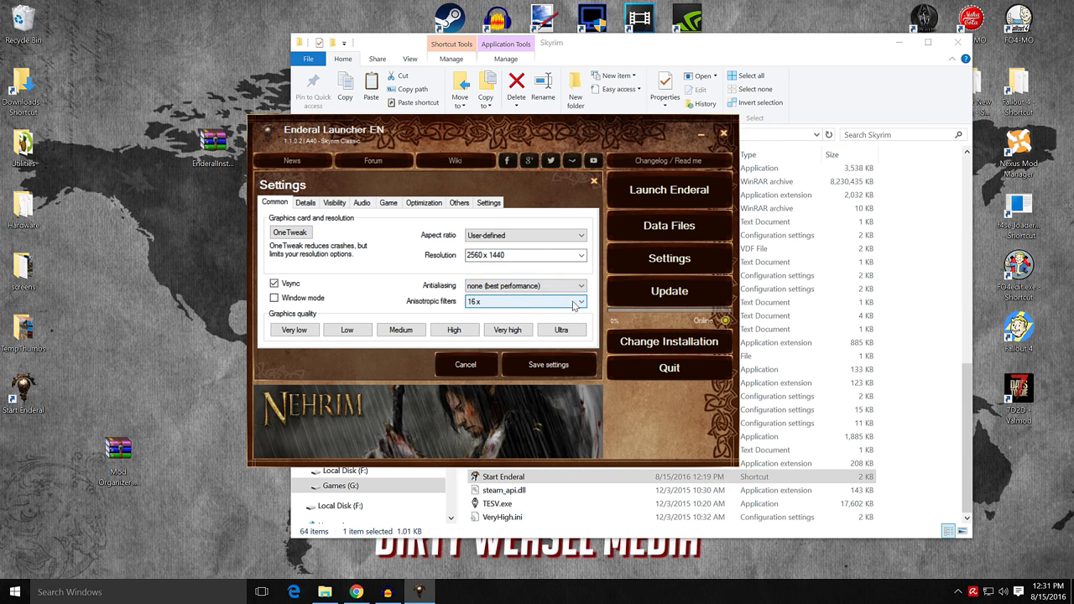
click(575, 302)
click(542, 314)
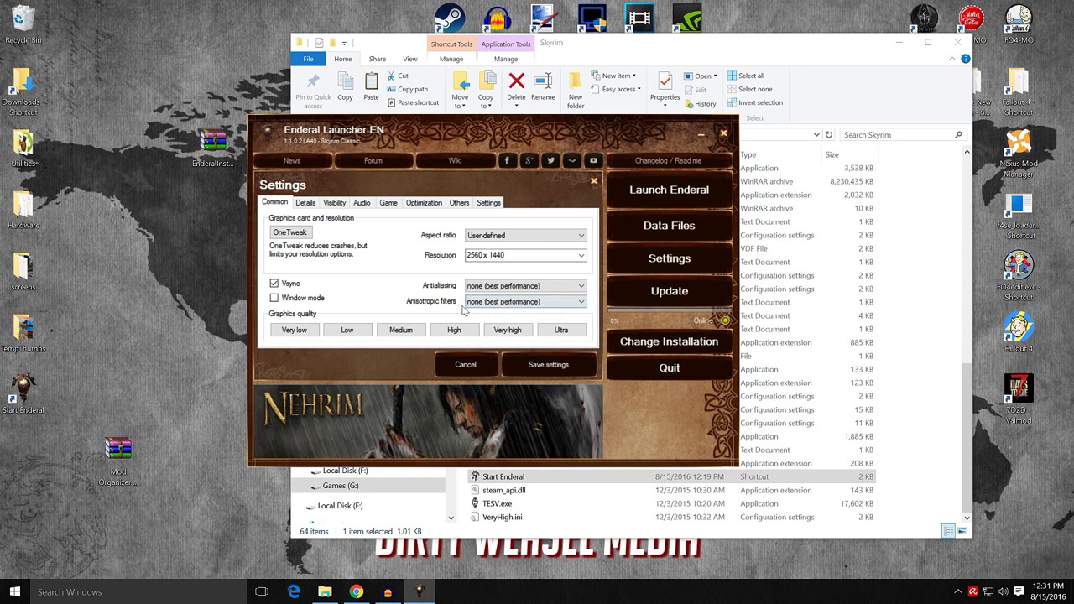
click(572, 302)
click(497, 338)
click(584, 304)
click(529, 329)
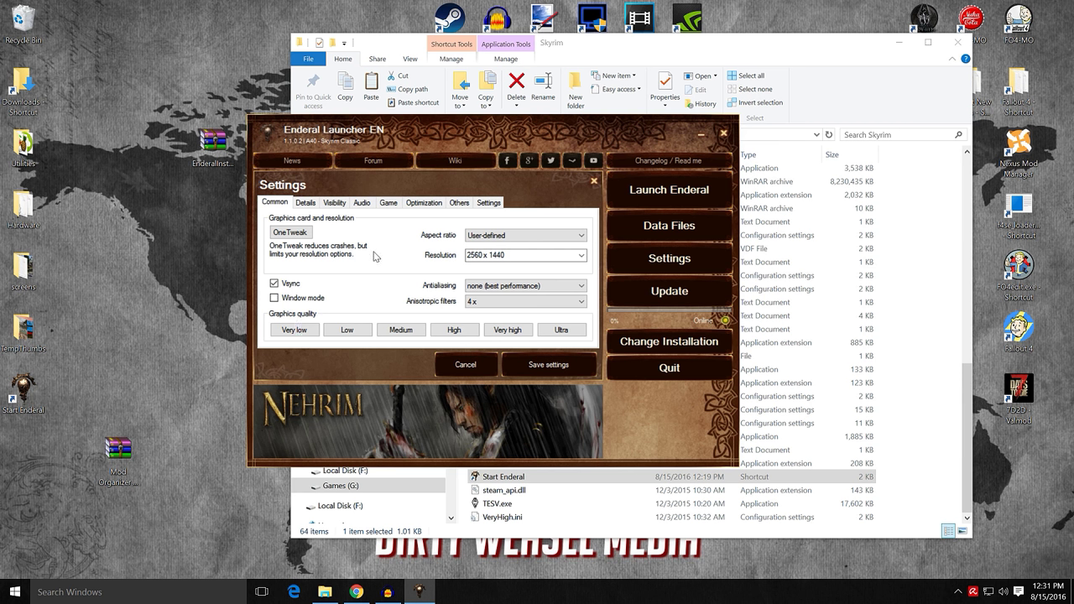
Step: Review the water, texture and shadow details, the draw distances and the detail levels for distant objects
click(305, 203)
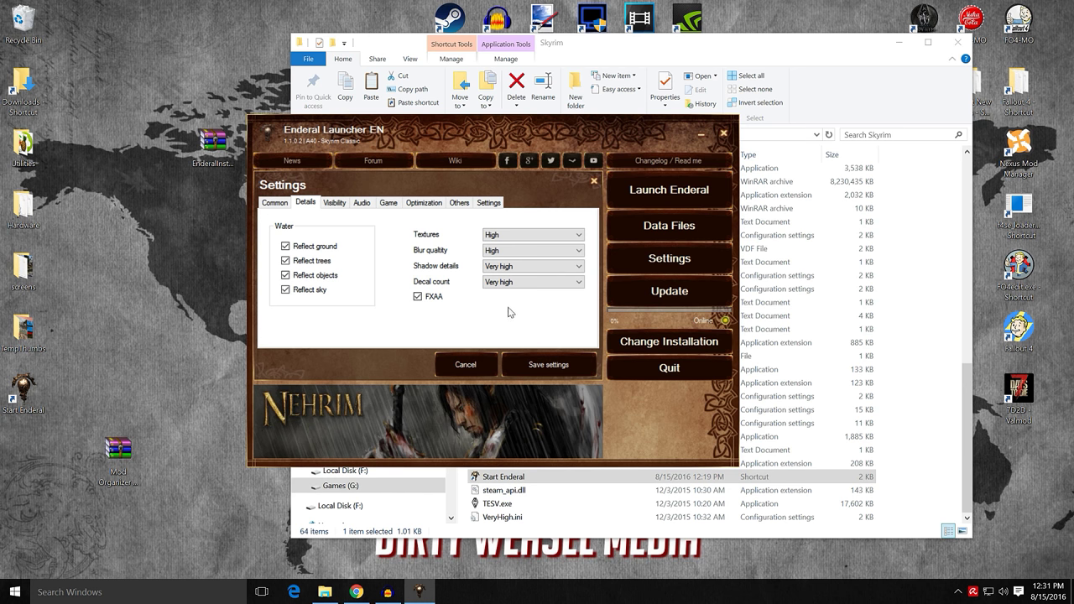
click(333, 203)
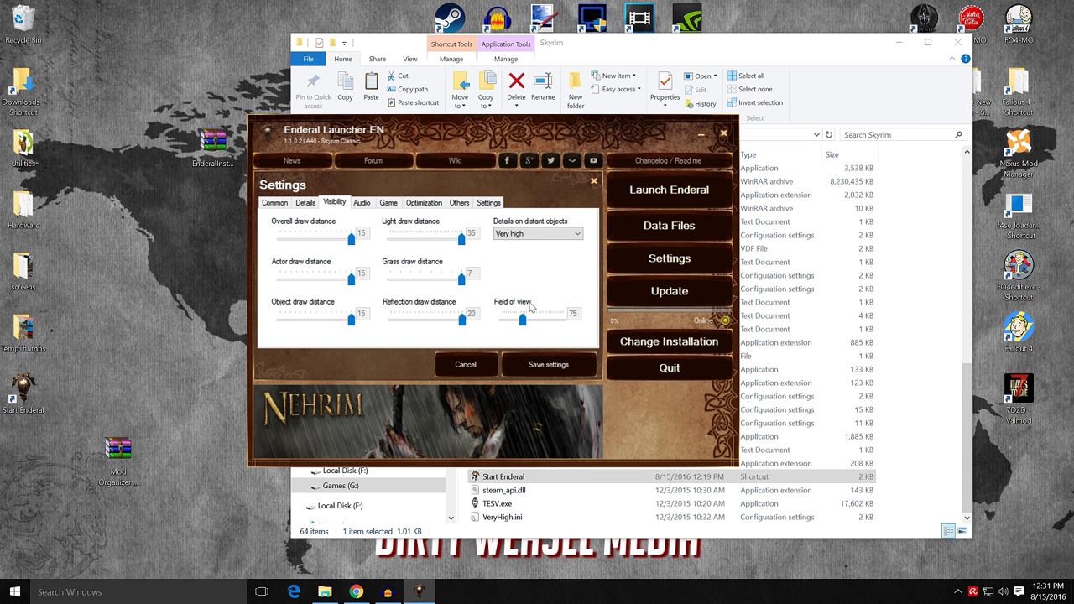
click(577, 234)
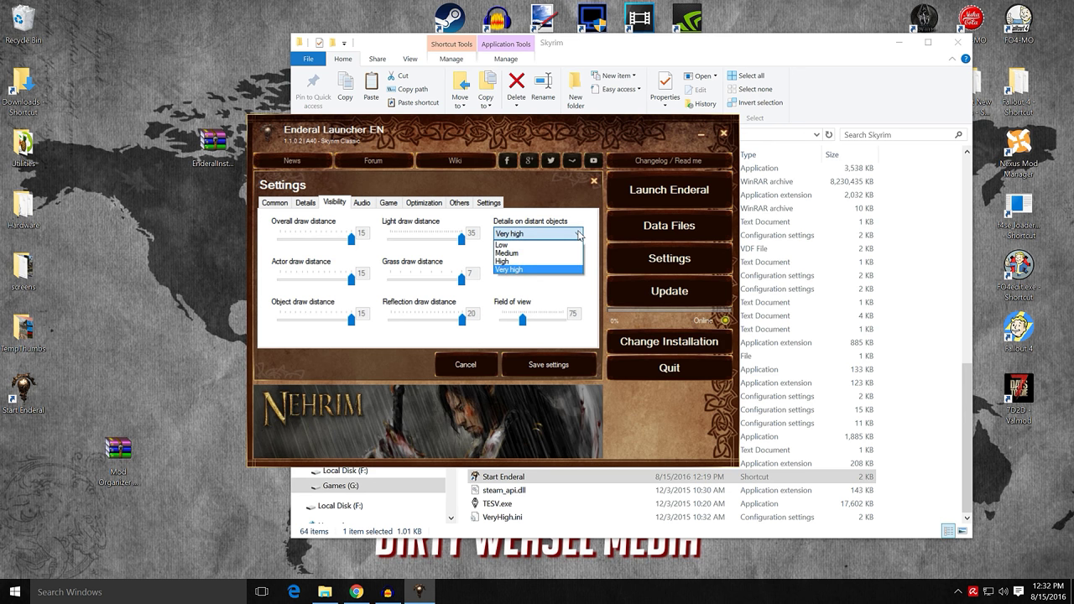
click(578, 234)
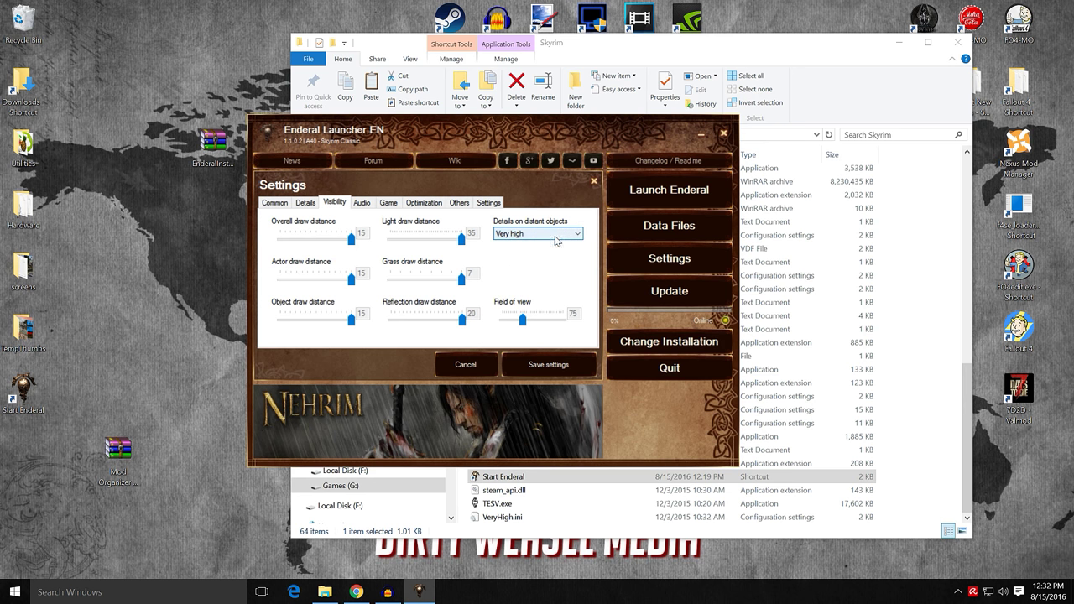
Step: Set the music volume to 5 and the general volume to 8, and lower the voices volume
click(369, 205)
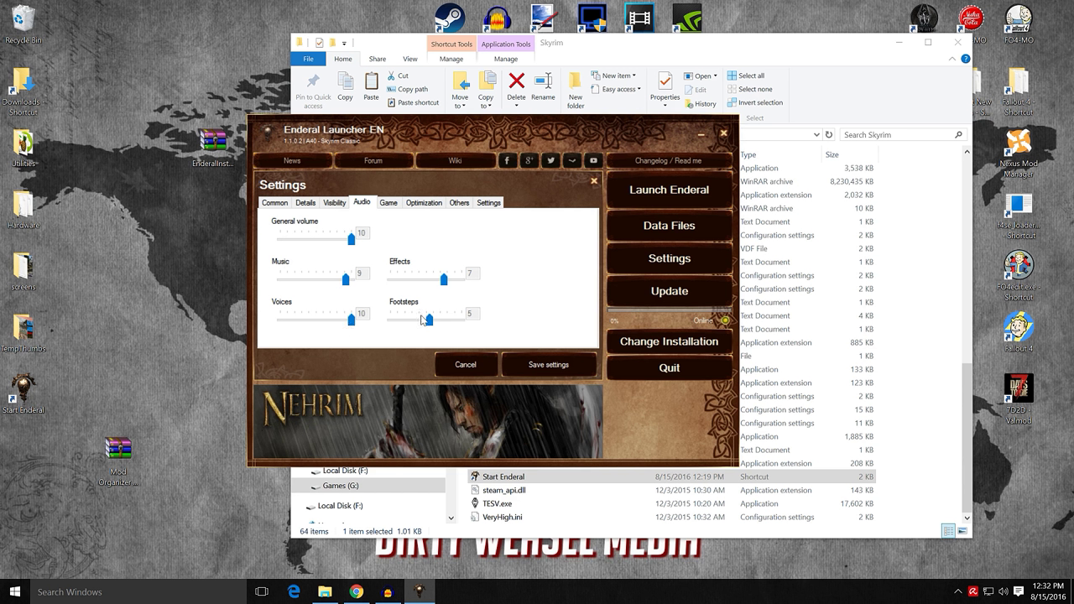
drag(345, 281, 318, 282)
drag(351, 248, 343, 253)
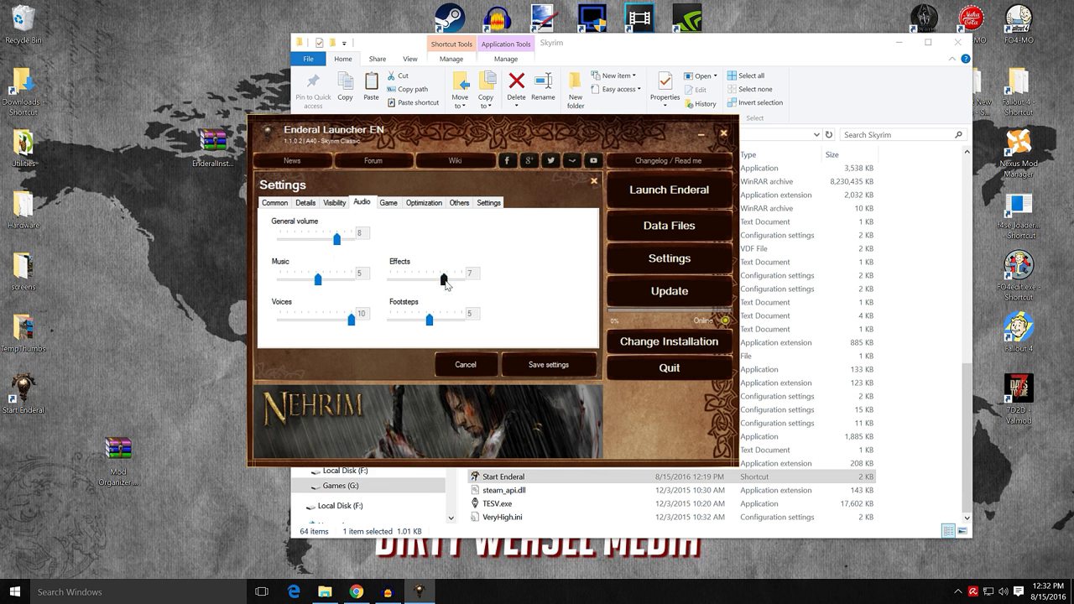
drag(350, 324, 334, 331)
Step: Turn off autosaving while resting and while waiting in the game settings
click(387, 205)
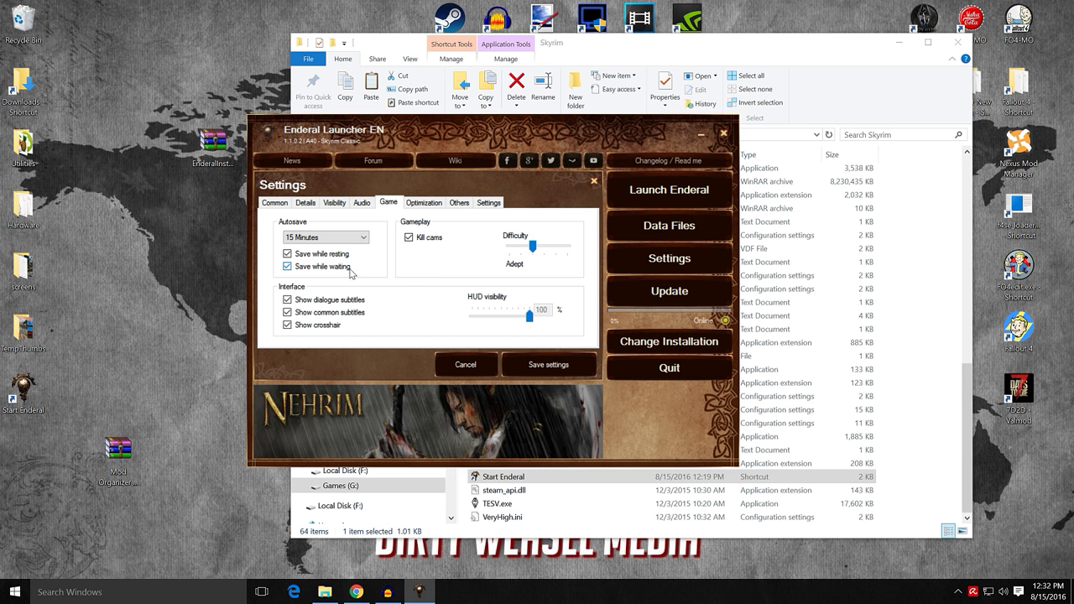
click(287, 254)
click(287, 266)
Step: Adjust the gameplay difficulty and lower the HUD visibility
click(526, 251)
drag(520, 251, 506, 255)
key(Right)
key(Right)
drag(529, 317, 509, 327)
Step: Raise the CPU usage level in the optimization settings
click(420, 209)
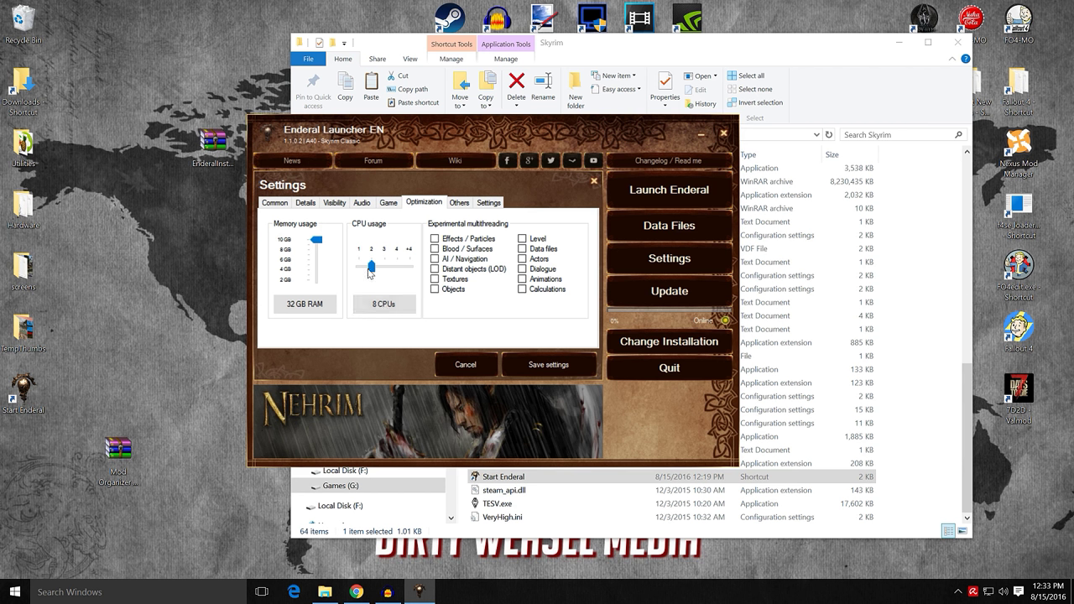
drag(371, 268, 387, 290)
Step: Check the Skyrim.ini and SkyrimPrefs.ini files through the launcher's other settings, closing each one after viewing
click(459, 204)
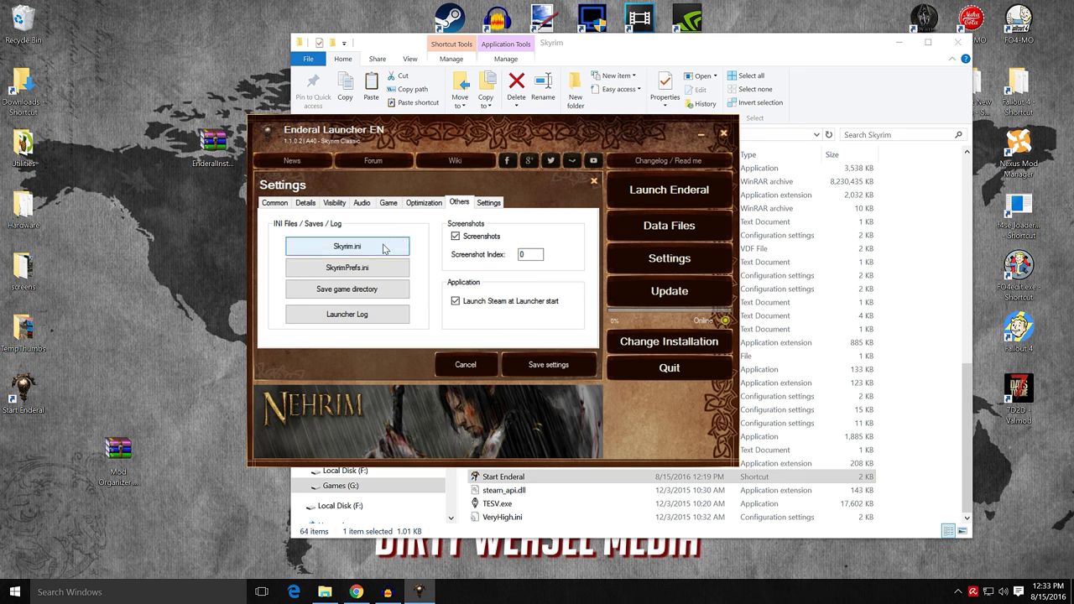
click(324, 250)
click(1010, 80)
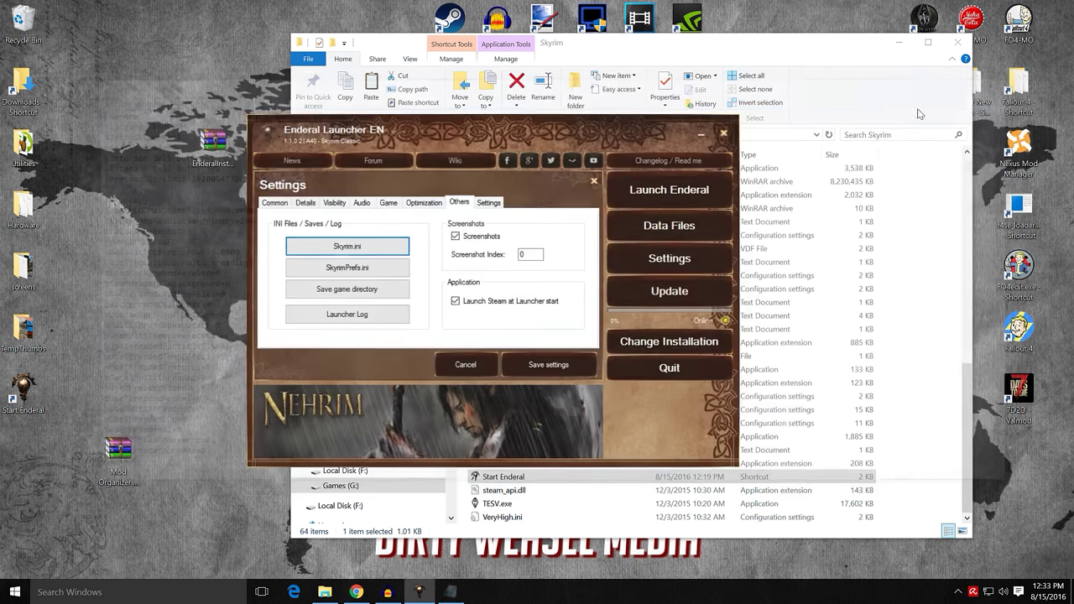
click(366, 269)
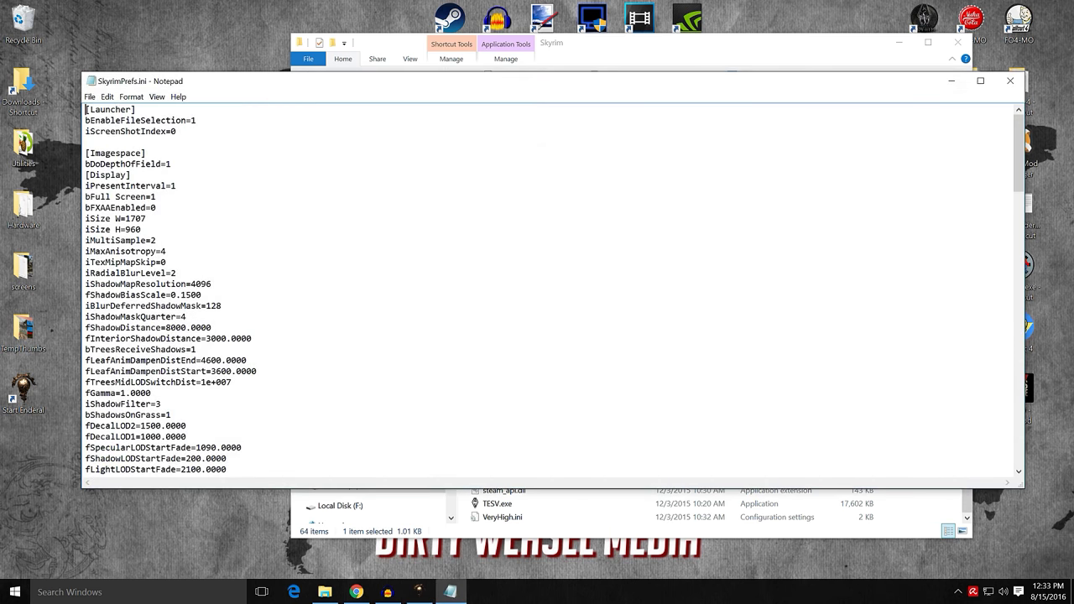
click(1010, 80)
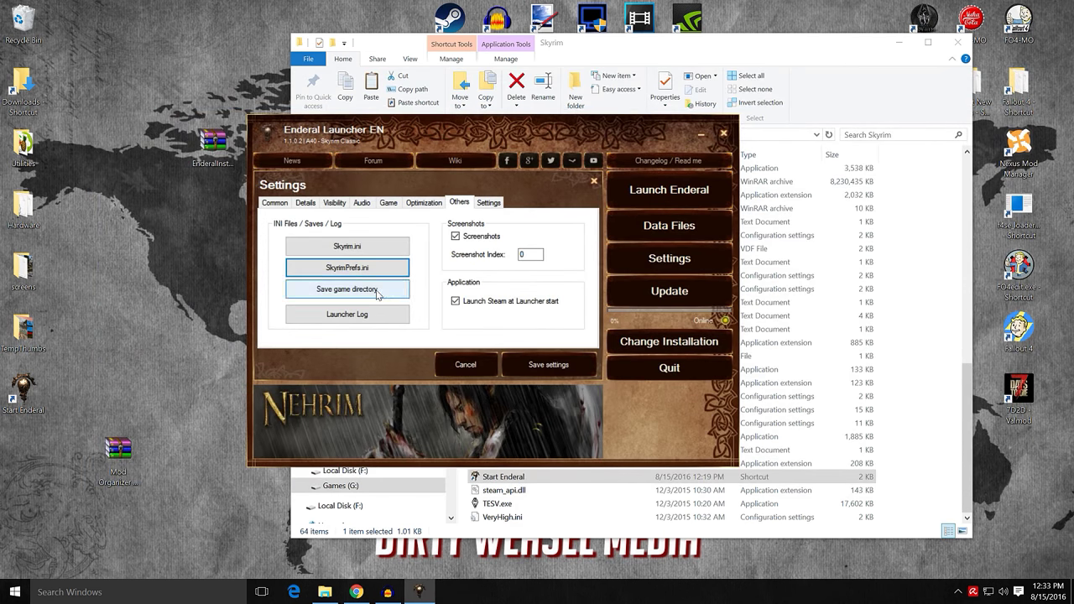
Step: Look through the save game directory and the launcher log, closing both after viewing
click(343, 289)
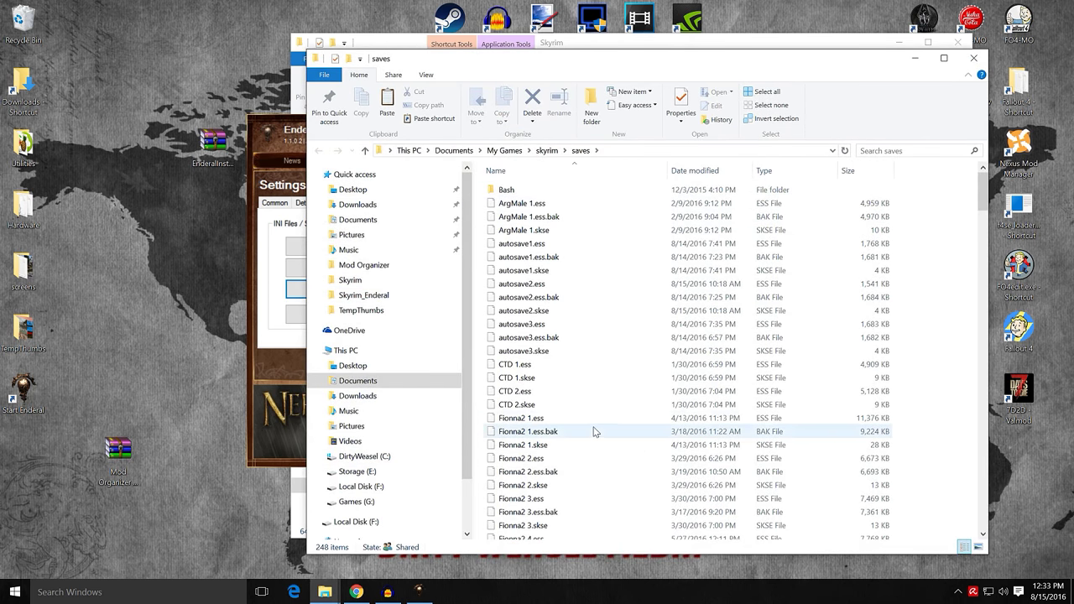
scroll(608, 348, down, 3)
scroll(611, 349, up, 3)
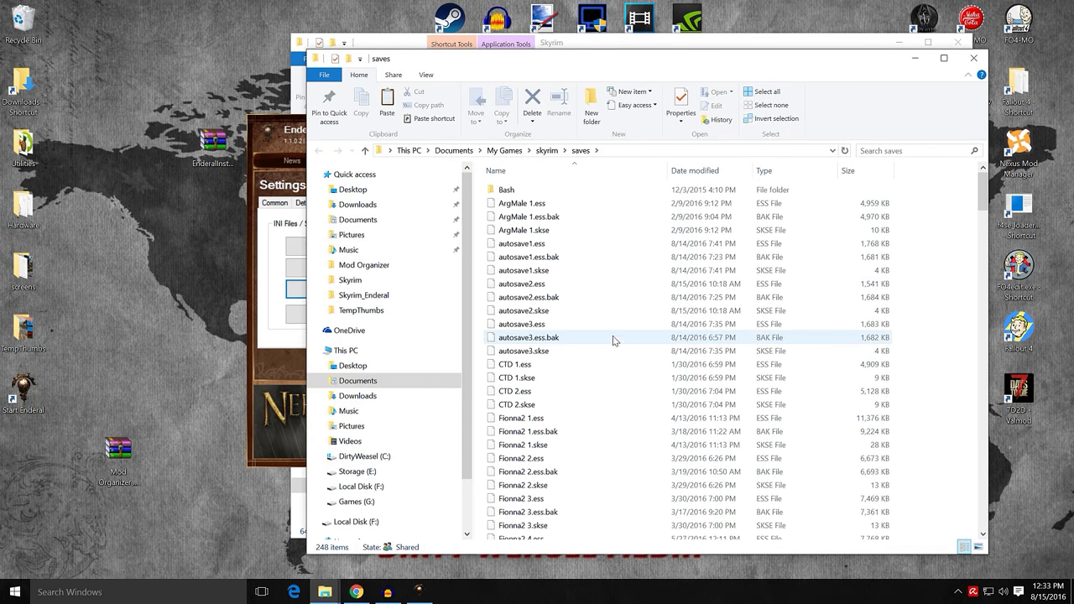
click(976, 62)
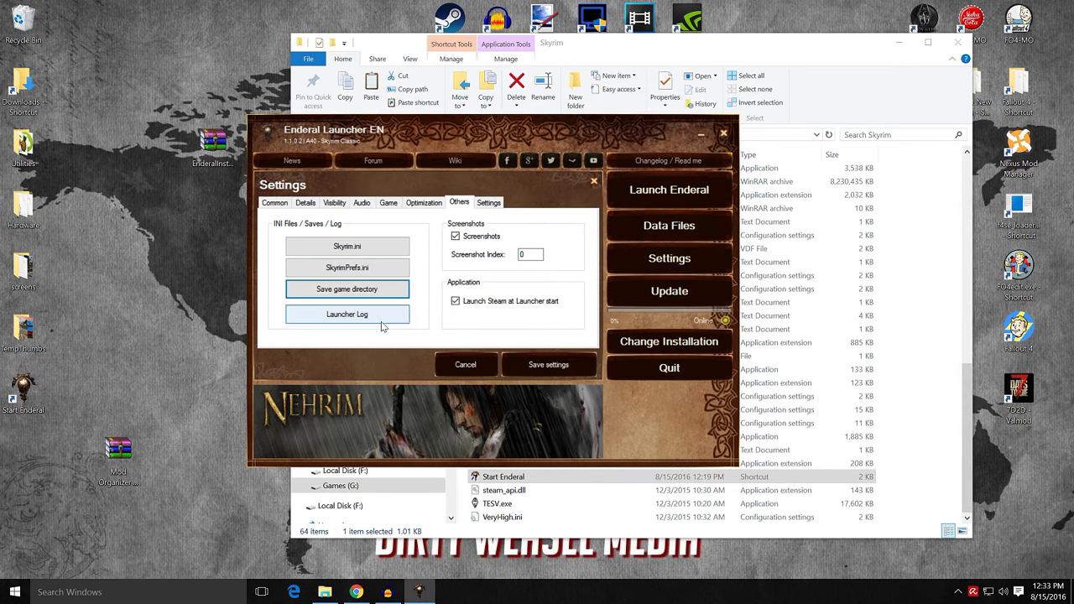
click(373, 324)
scroll(553, 290, down, 8)
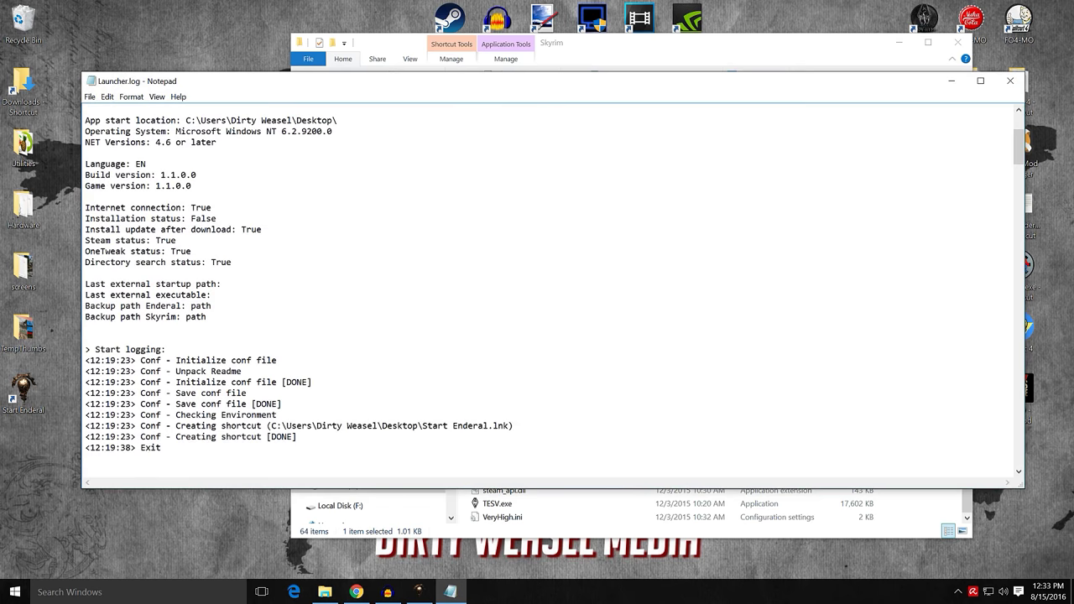
click(1010, 82)
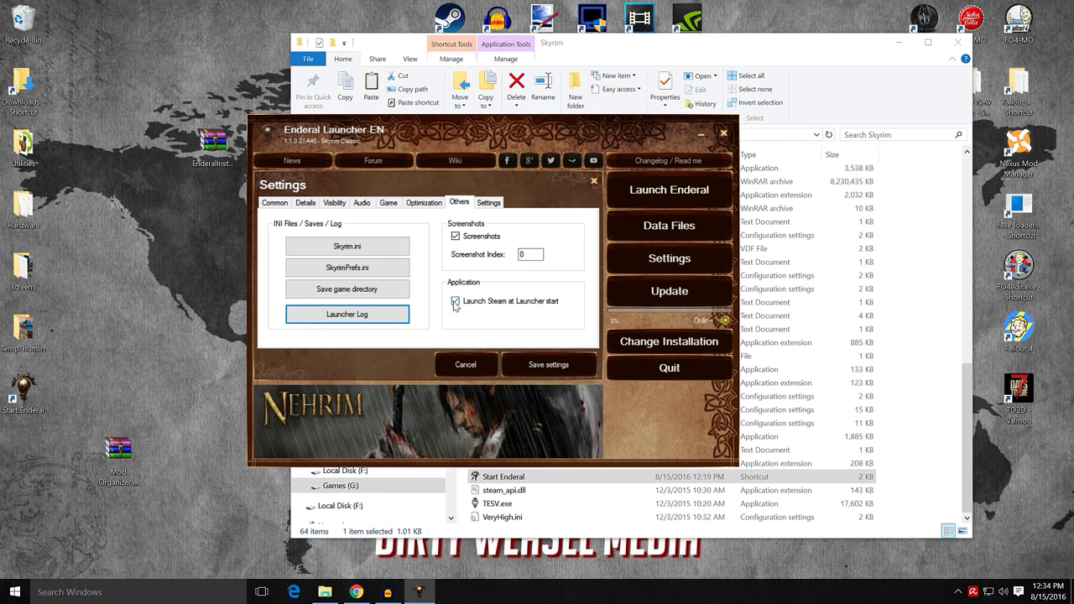
Step: Go over the gamepad and mouse sensitivity options and save the launcher settings
click(489, 203)
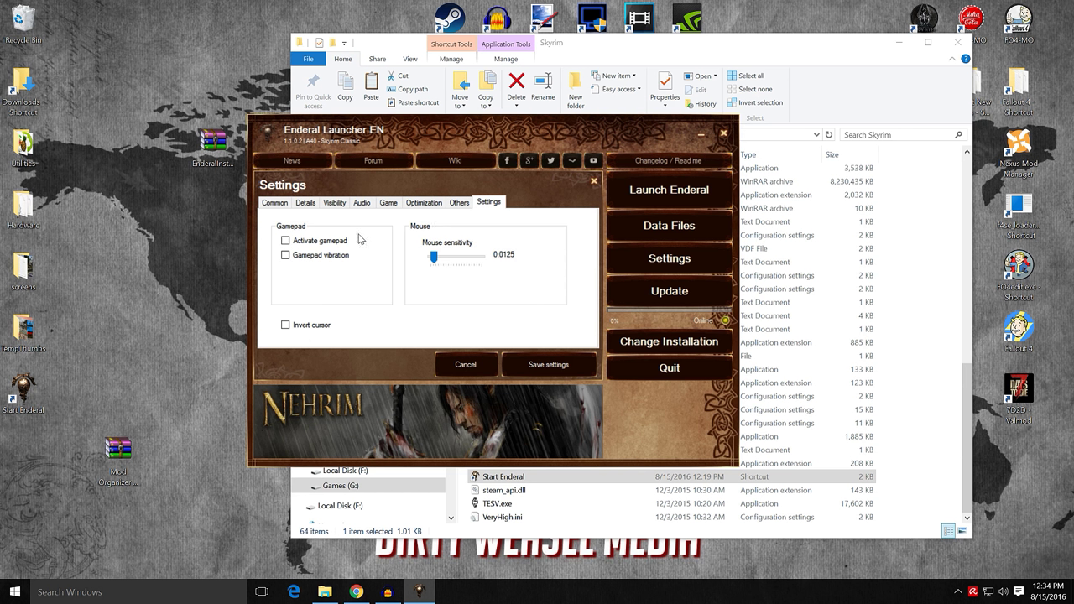
click(327, 246)
click(326, 255)
drag(435, 264, 432, 265)
click(540, 366)
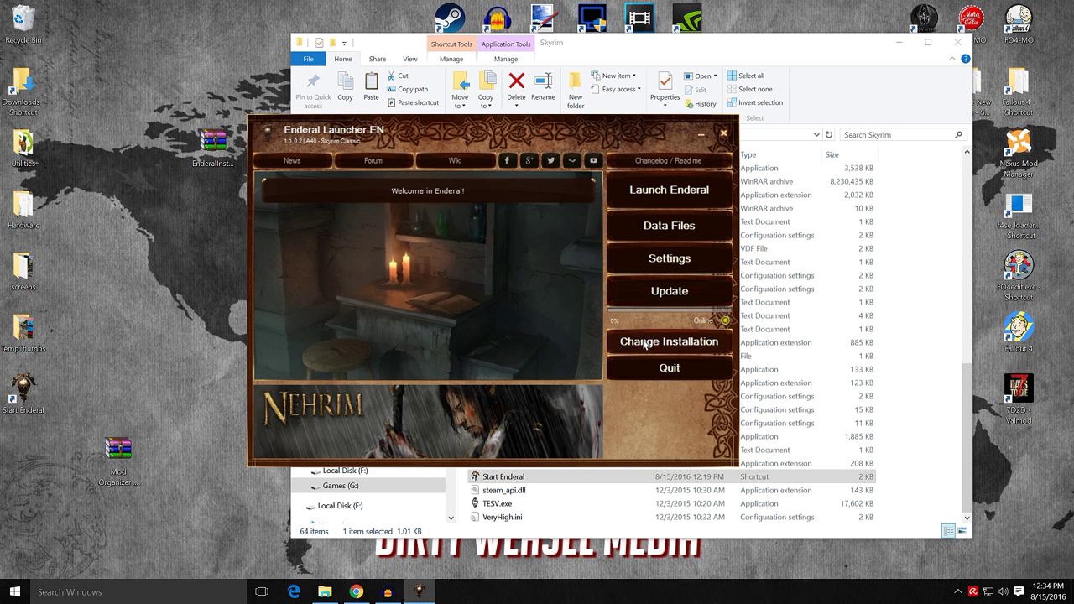
Step: Launch Enderal and start a new game
click(658, 194)
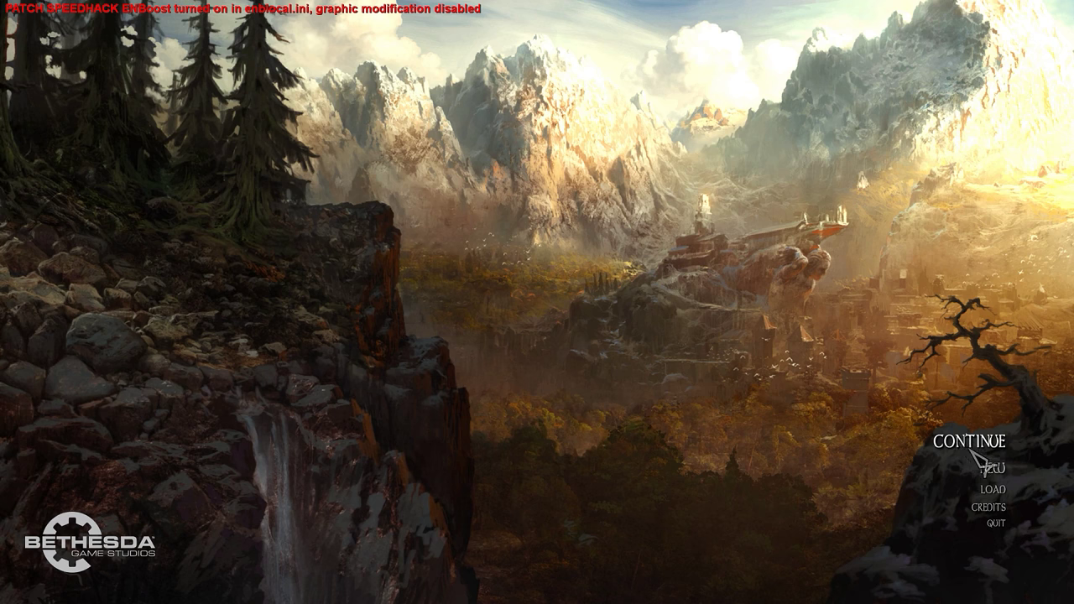
click(1004, 474)
click(751, 535)
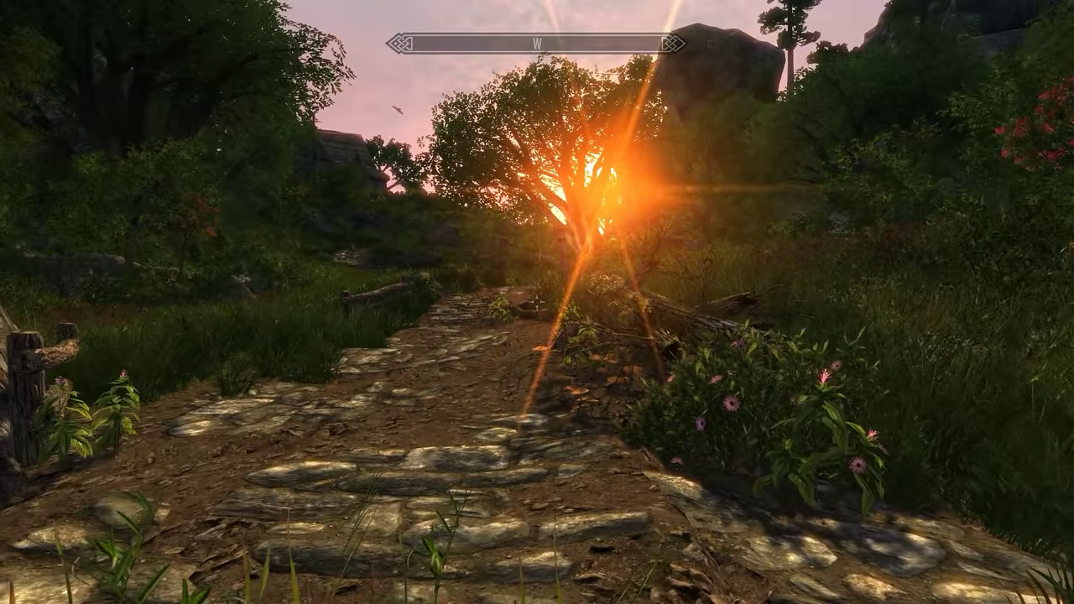
Step: Dismiss the journal introduction in the system menu and quit the game to the desktop
key(Escape)
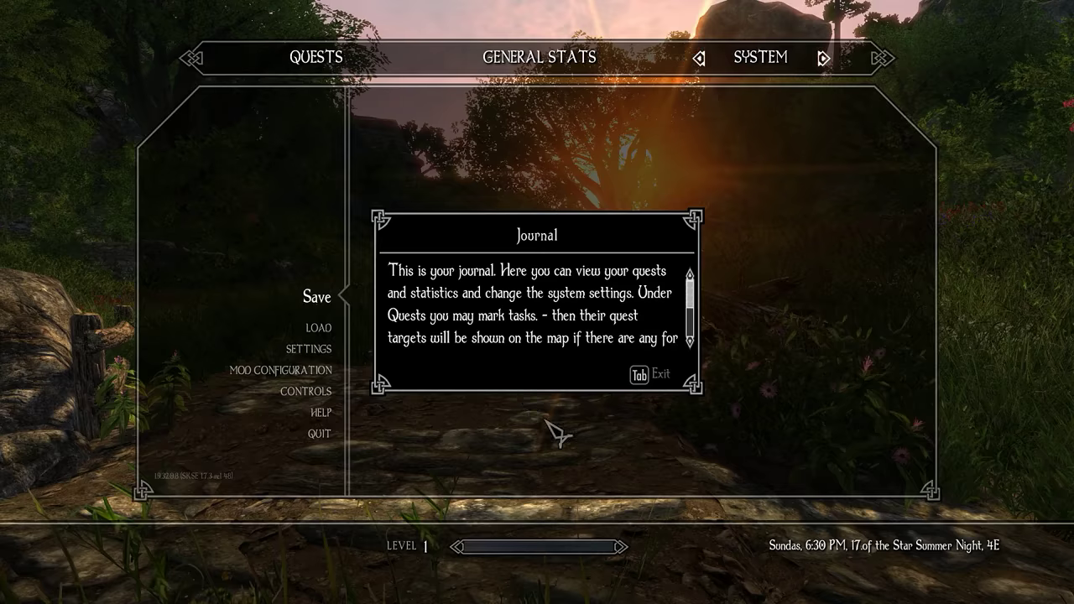
click(659, 374)
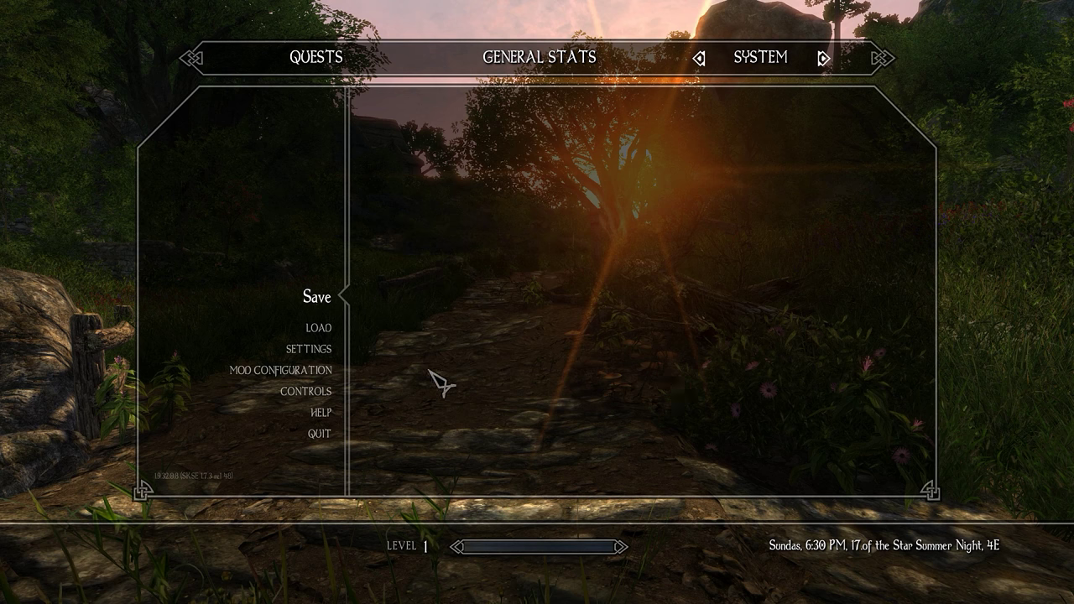
click(324, 438)
click(416, 320)
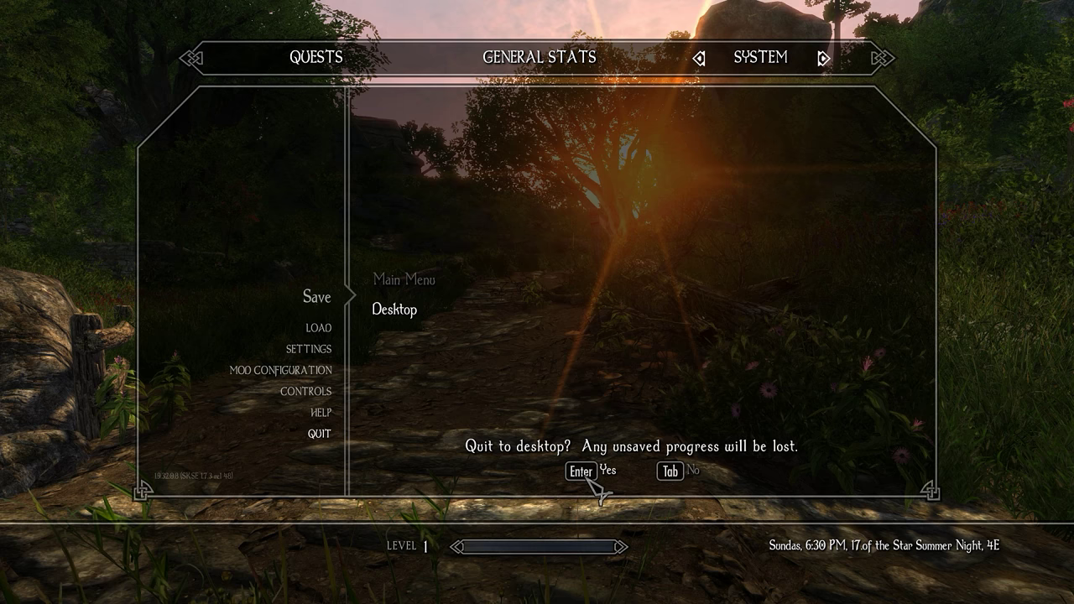
click(588, 473)
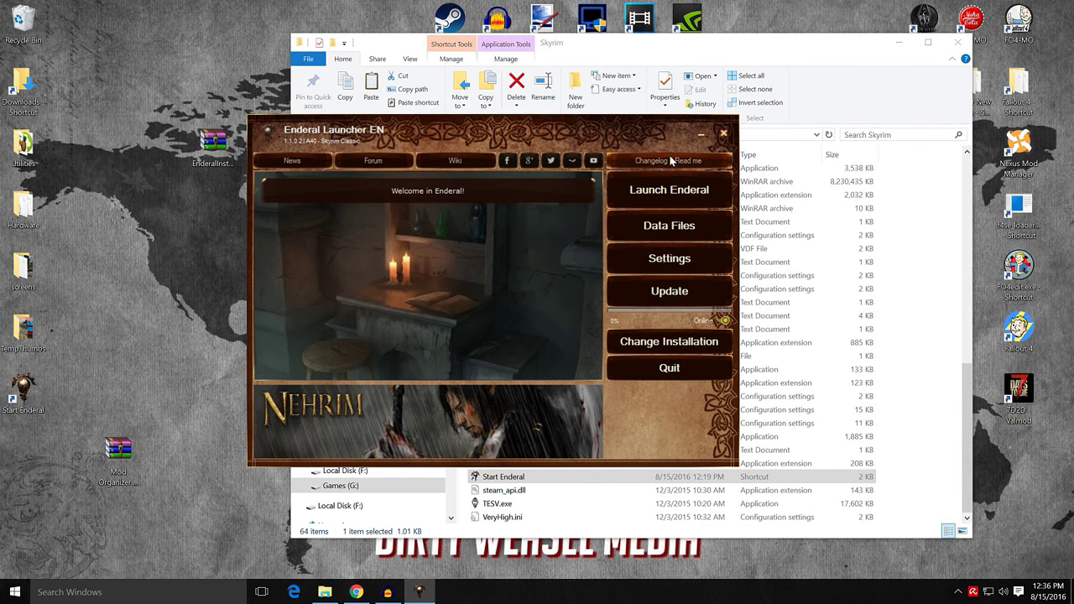
Step: Minimize the launcher and open the skyrim folder under Documents > My Games in a new File Explorer window
click(702, 136)
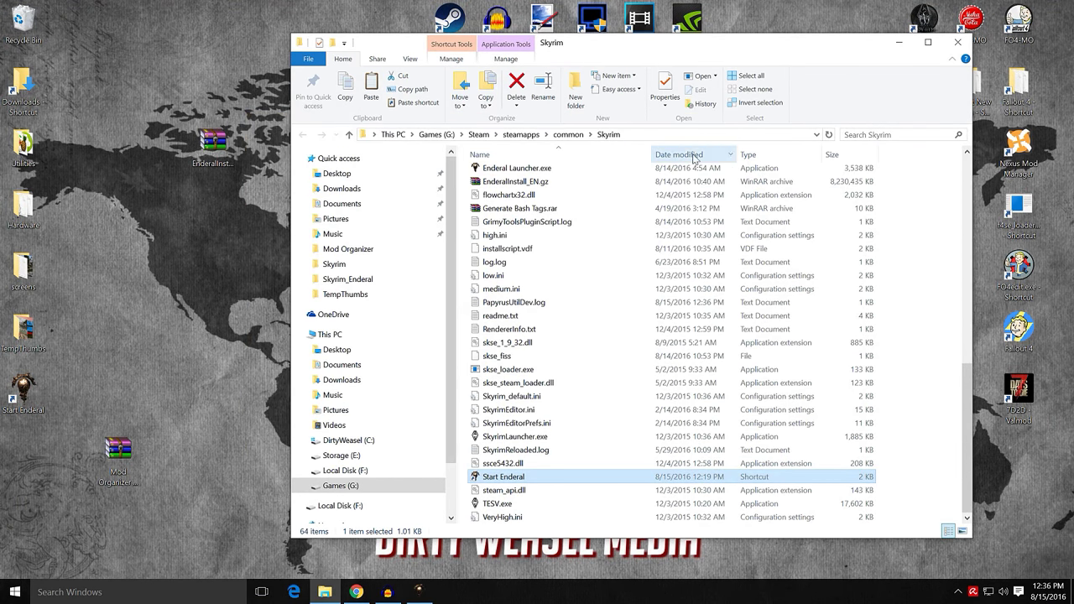
click(898, 44)
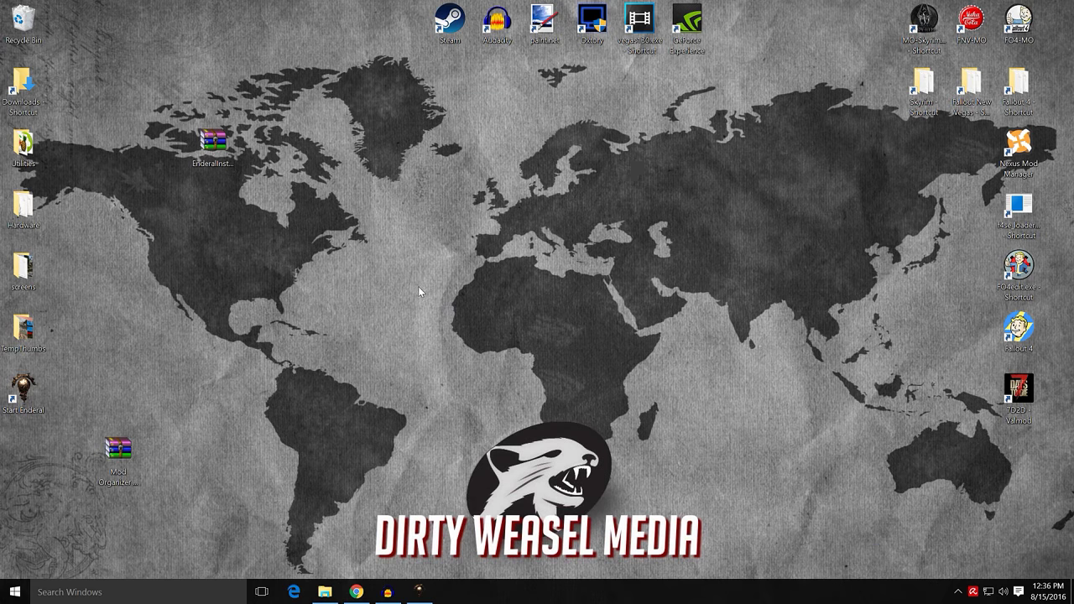
click(322, 583)
right_click(356, 210)
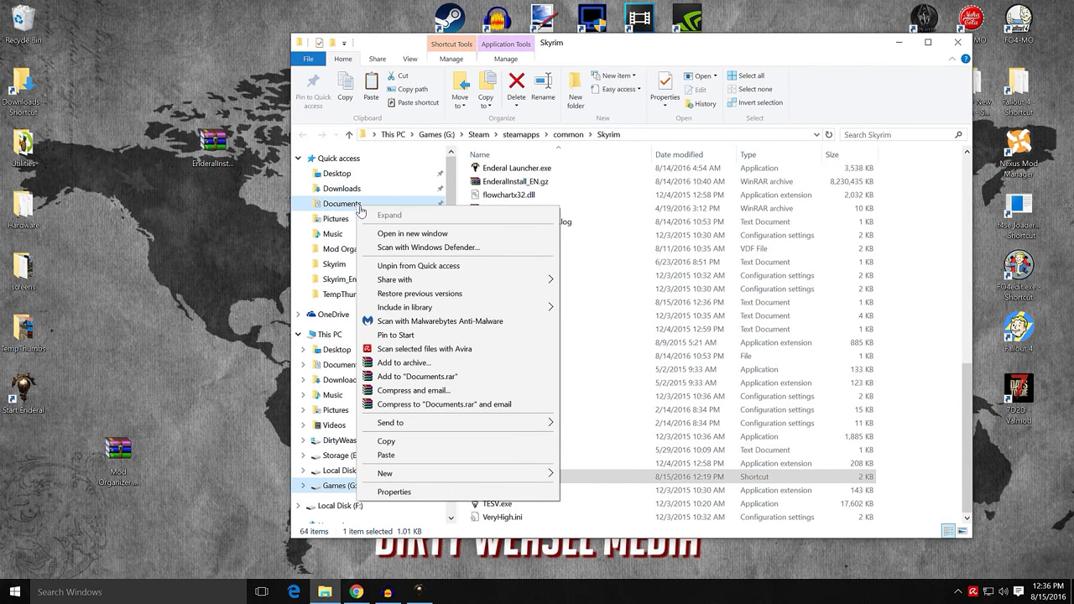
click(415, 232)
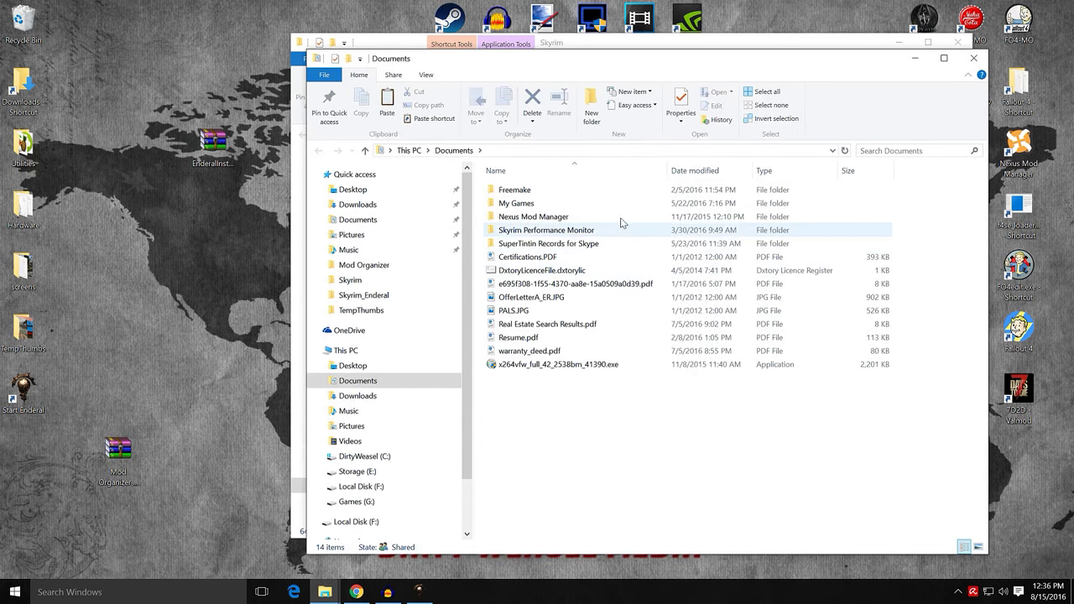
double_click(567, 209)
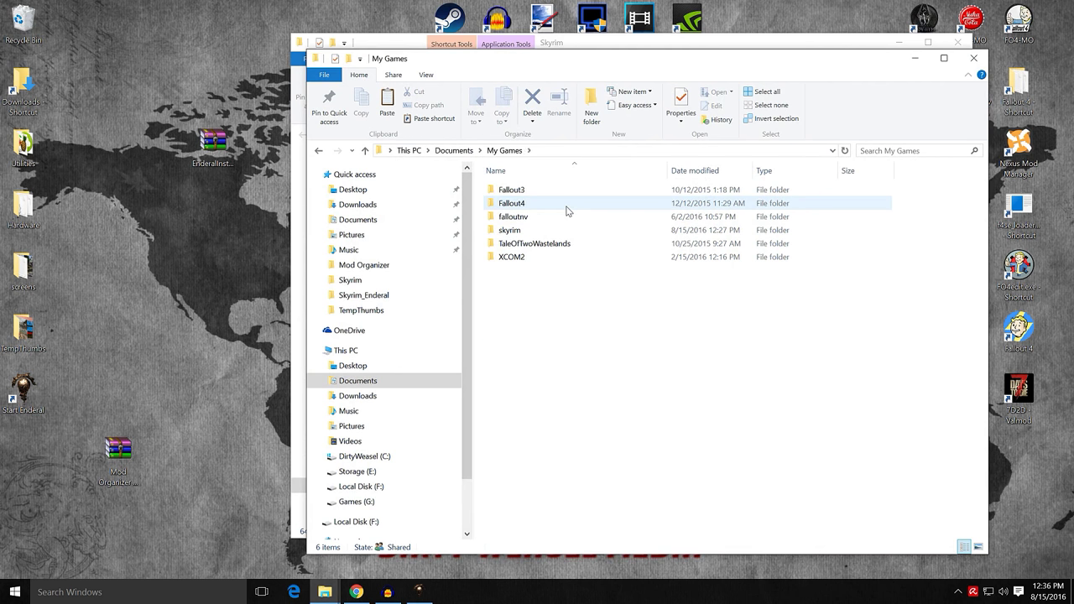
double_click(561, 231)
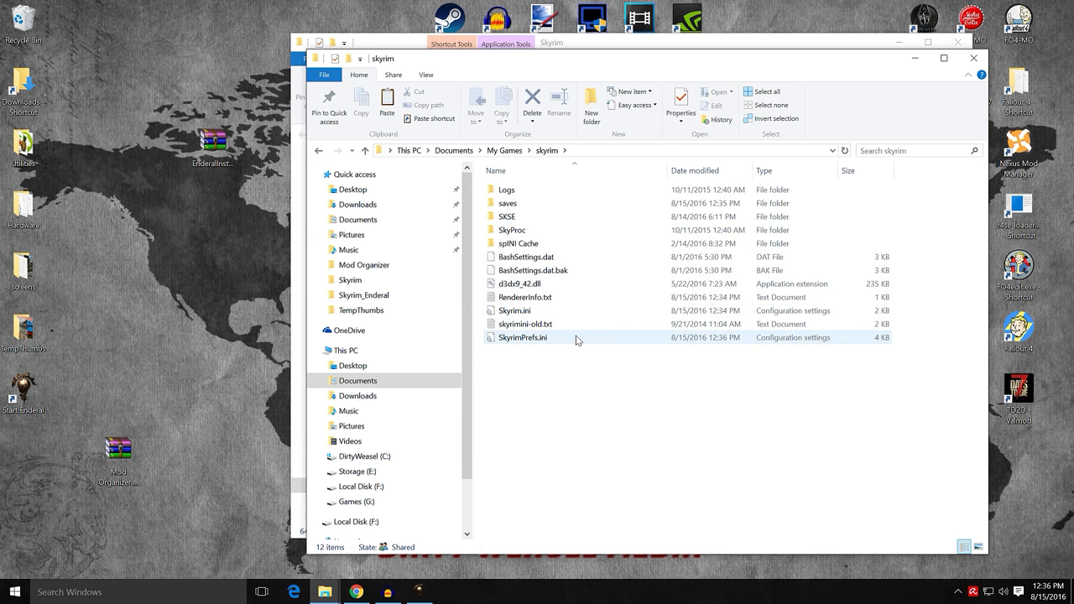
Step: Copy Skyrim.ini and SkyrimPrefs.ini from the skyrim folder to the desktop
click(581, 312)
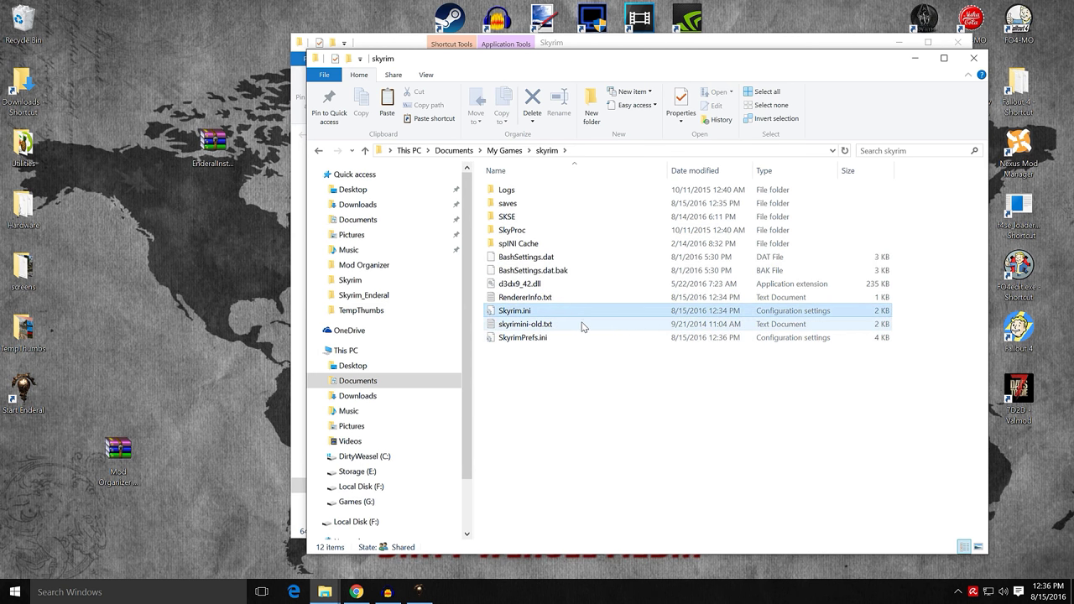
click(585, 339)
ctrl+click(590, 310)
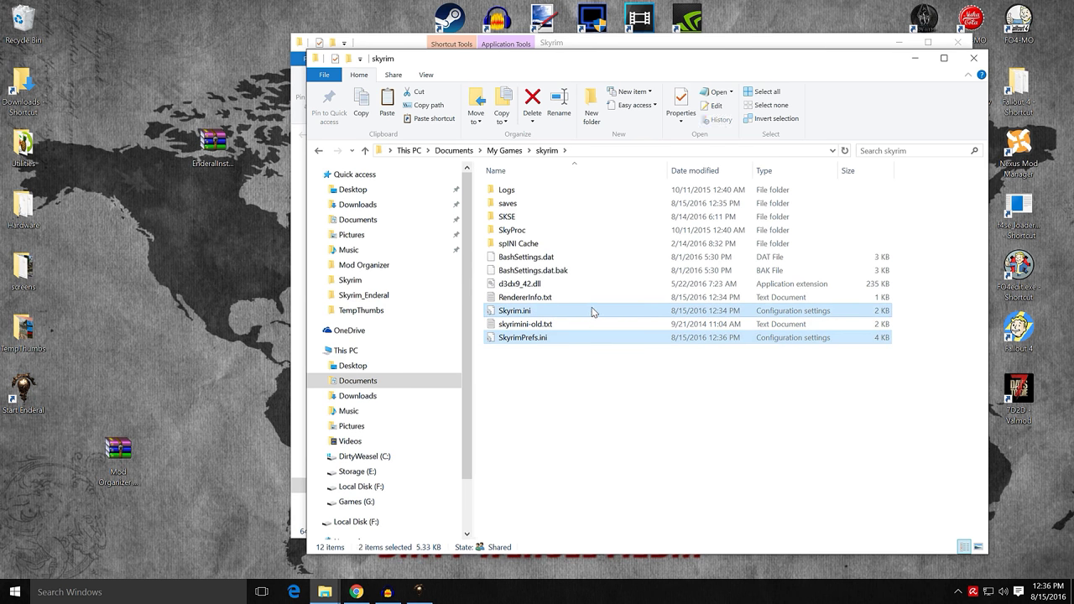
right_click(592, 308)
click(642, 237)
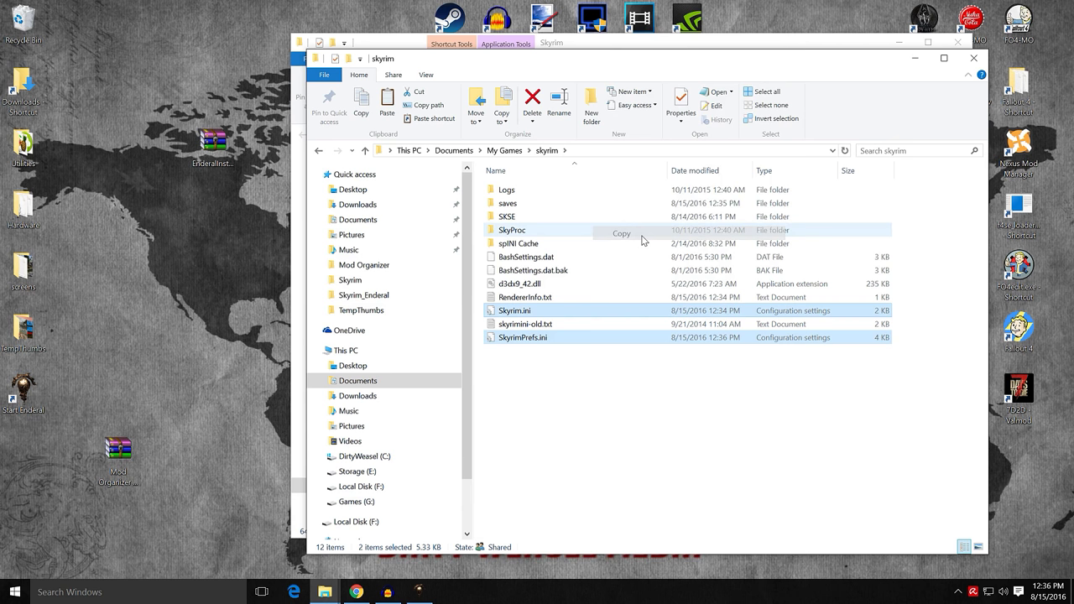
right_click(106, 271)
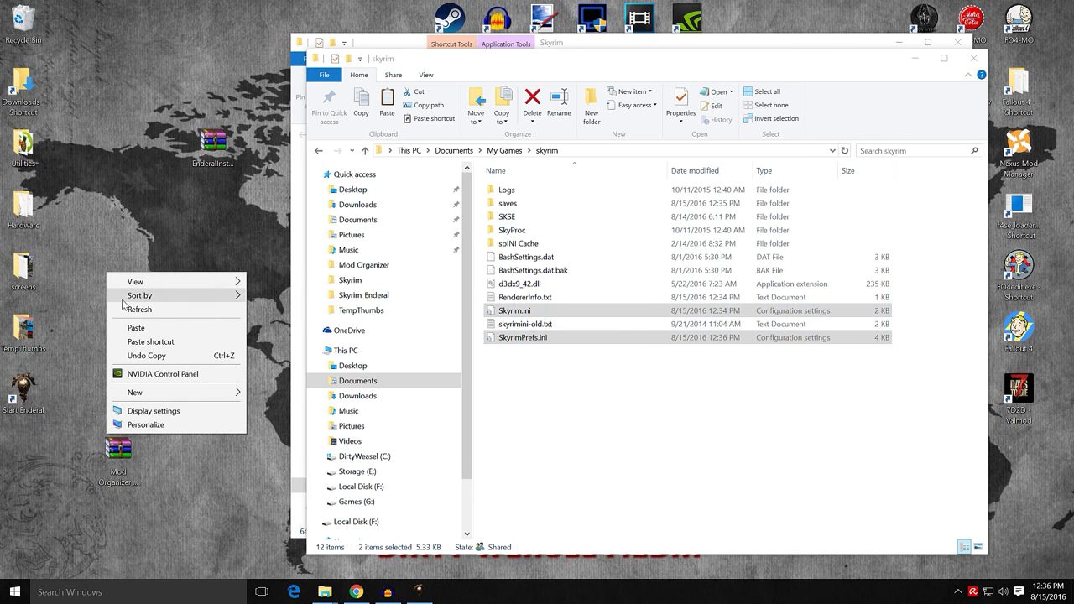
click(126, 326)
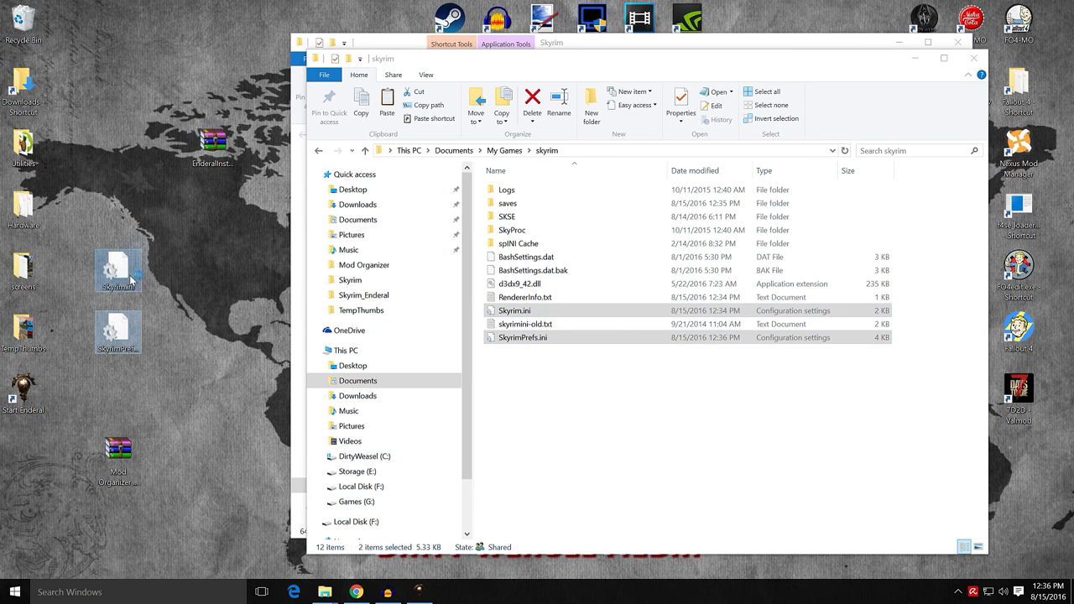
Step: Examine the multithreading, archive and other entries in the skyrim folder's Skyrim.ini, and close the file and the folder
double_click(546, 311)
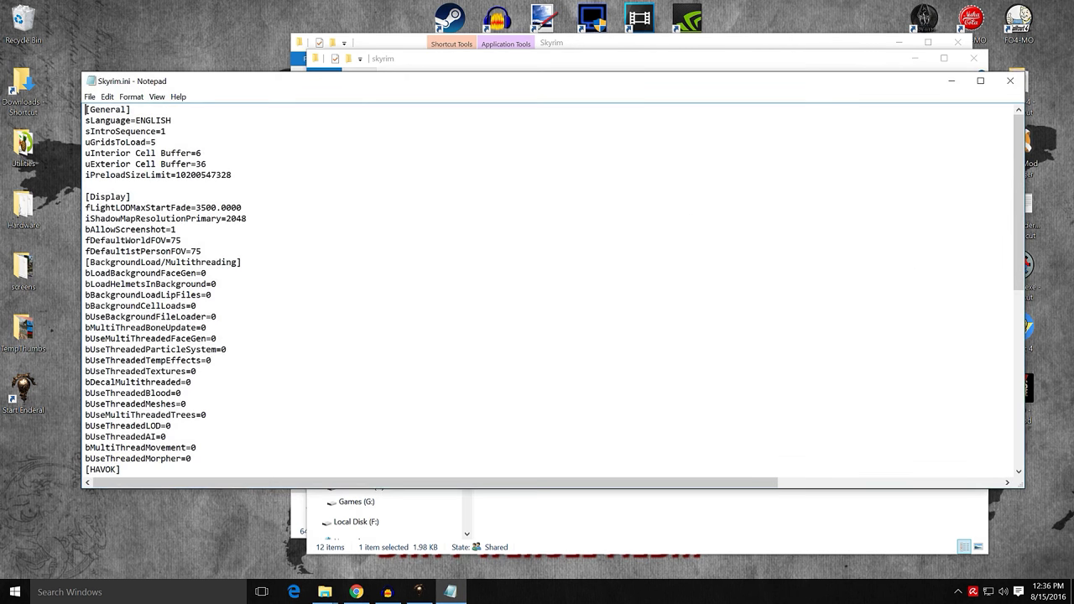
scroll(553, 290, down, 8)
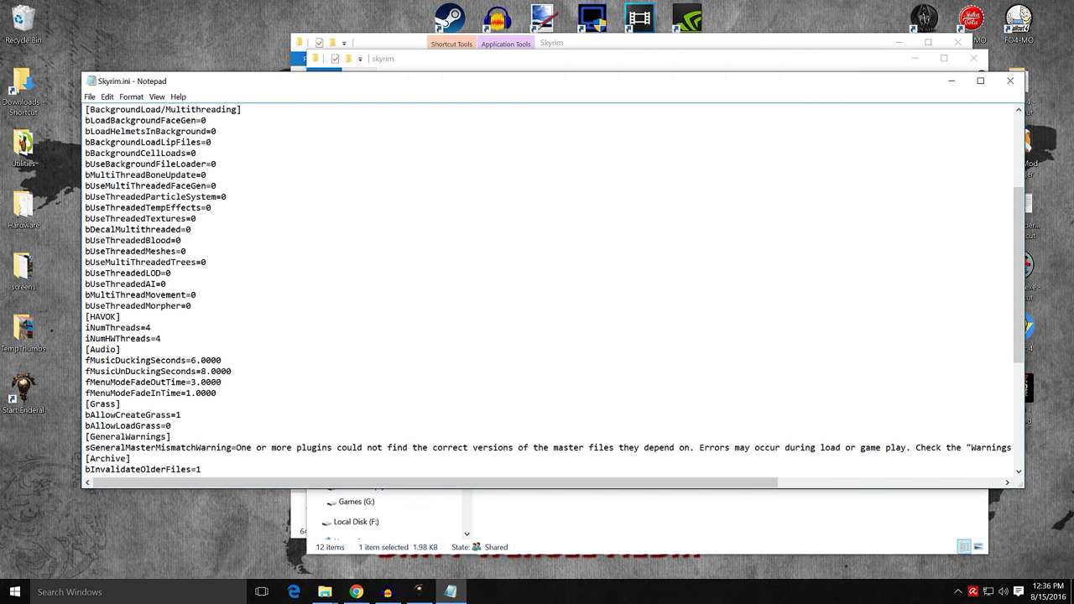
scroll(553, 289, down, 1)
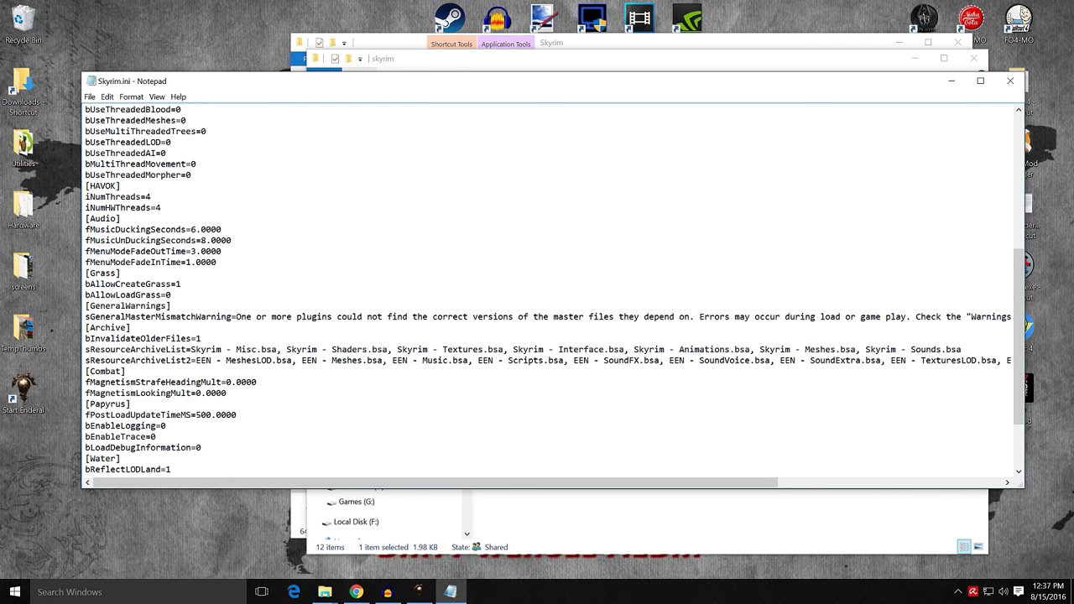
drag(356, 485, 261, 485)
click(1010, 81)
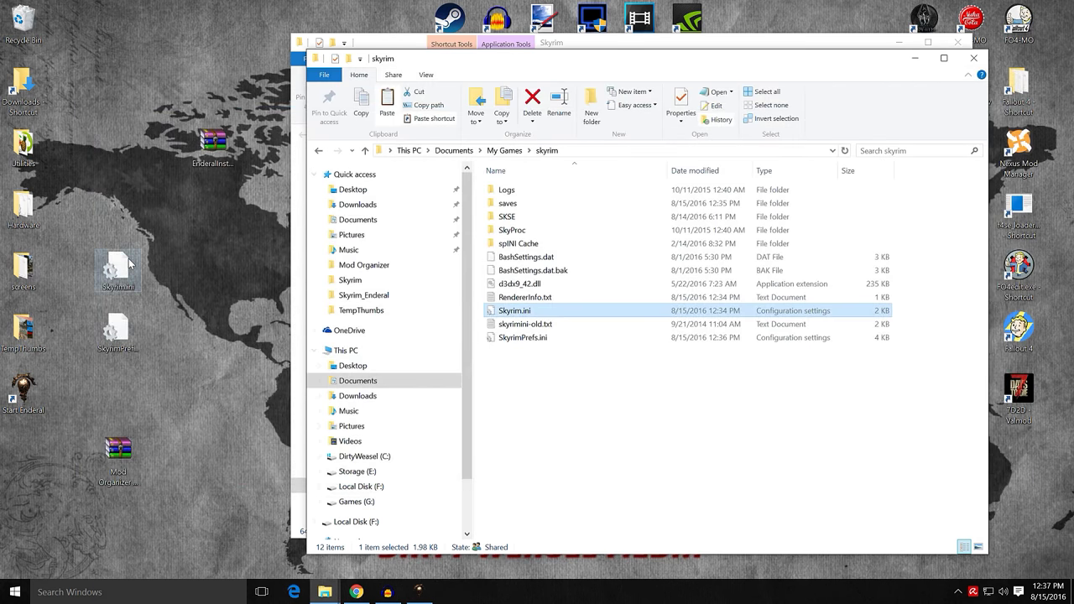
click(973, 58)
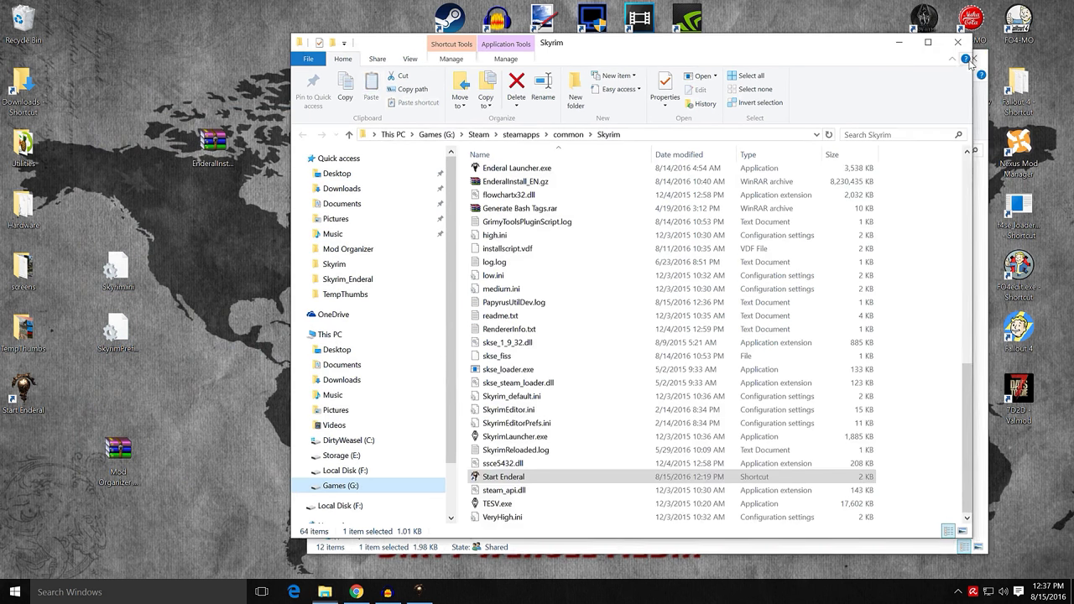
Step: Look through the files and subfolders of the Skyrim installation folder
scroll(629, 327, up, 5)
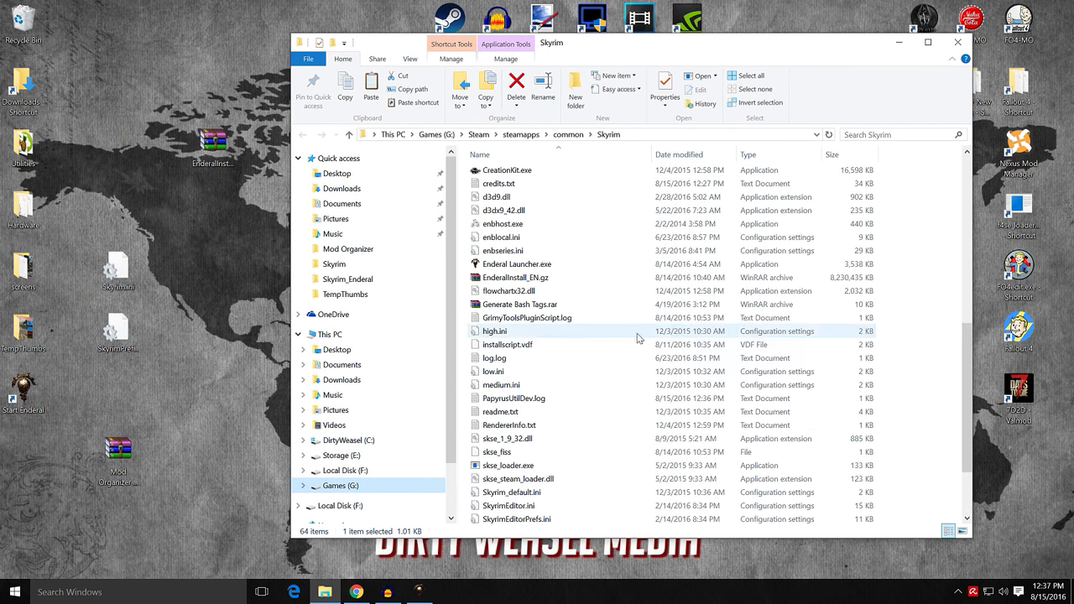
scroll(614, 334, up, 7)
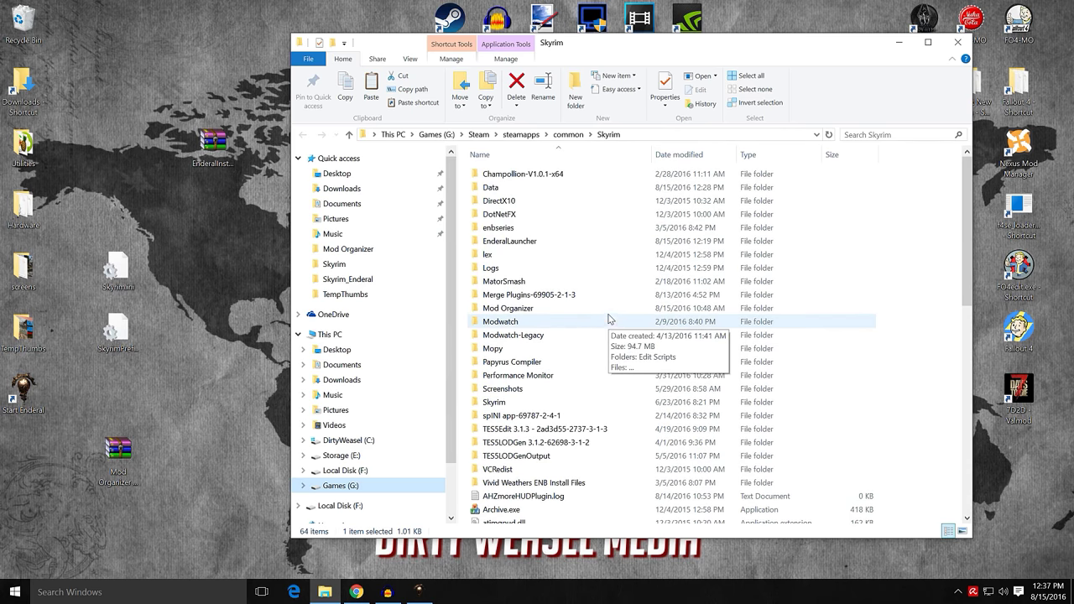
scroll(606, 248, down, 9)
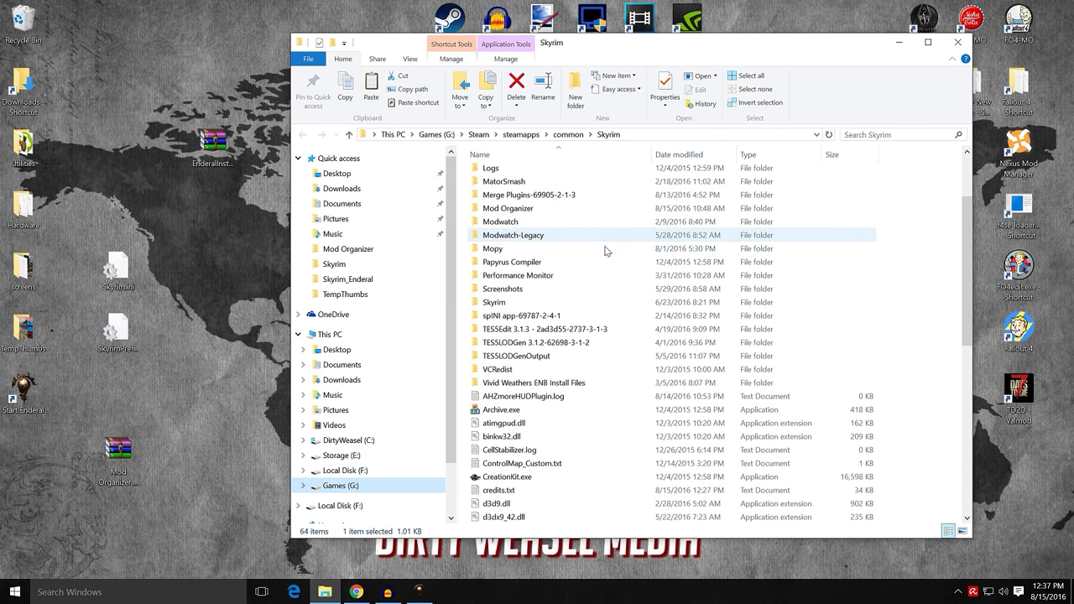
scroll(610, 273, down, 5)
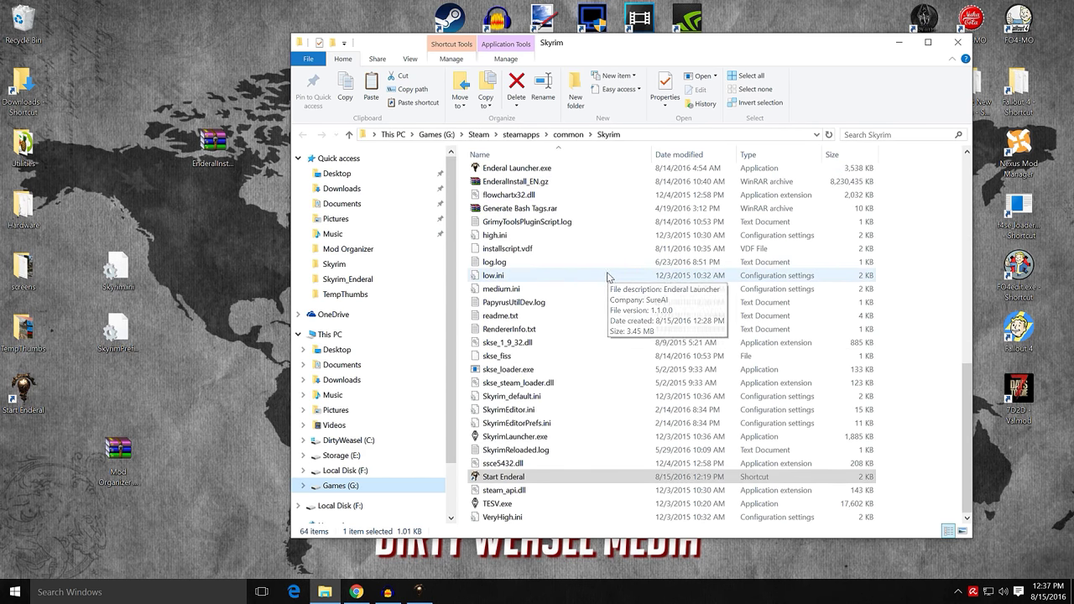
scroll(594, 333, up, 2)
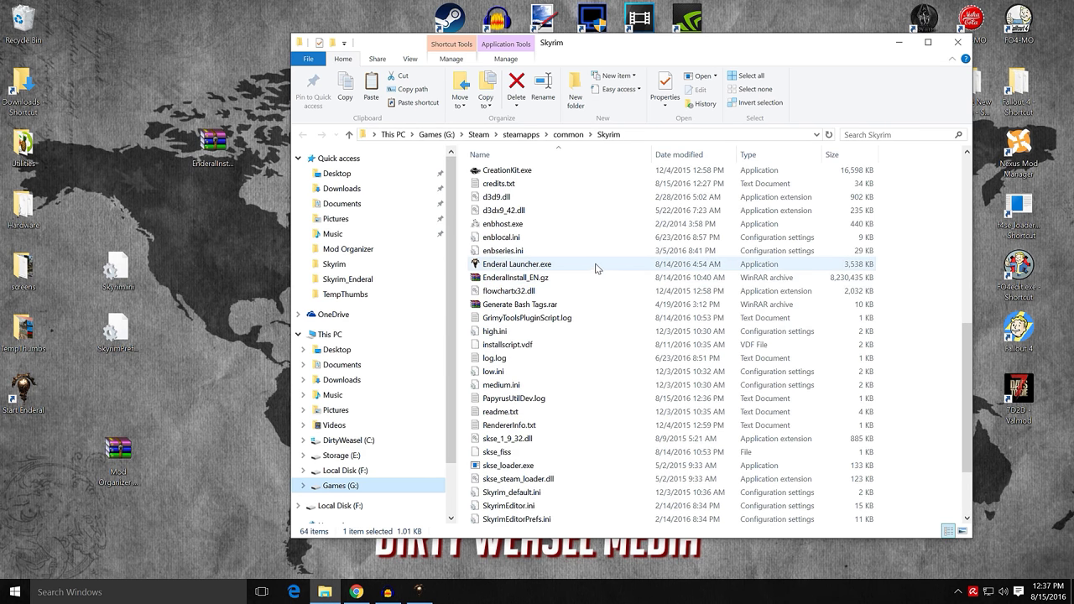
scroll(595, 268, up, 3)
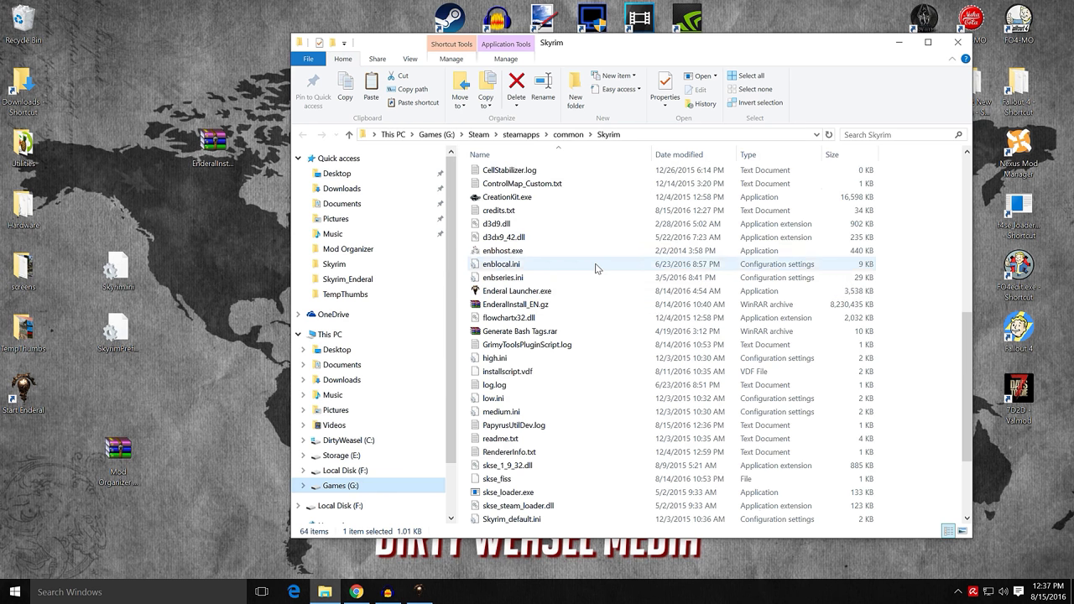
scroll(595, 270, up, 7)
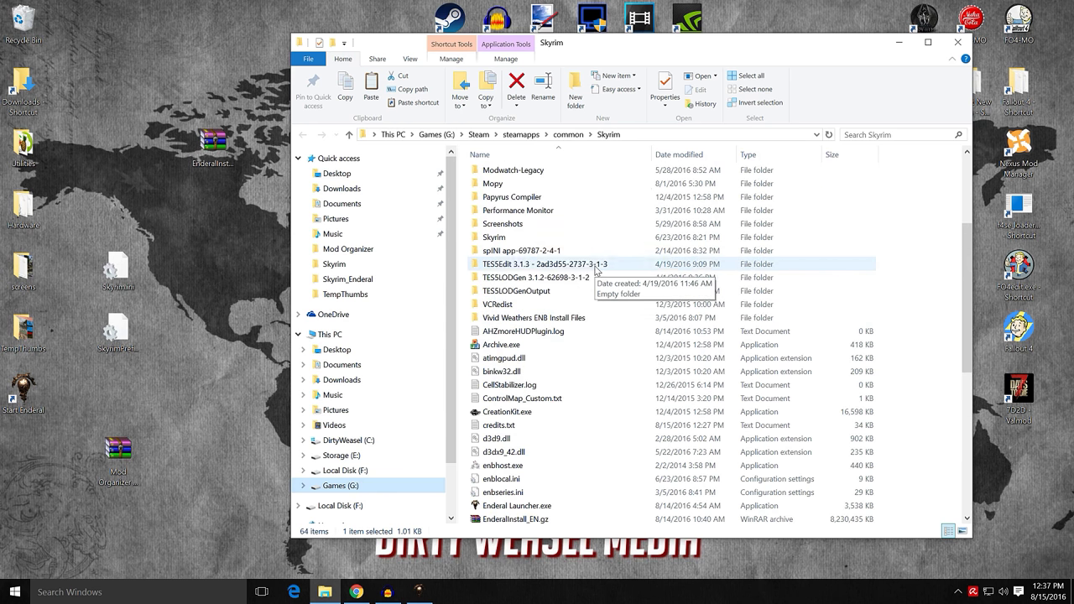
scroll(595, 270, up, 1)
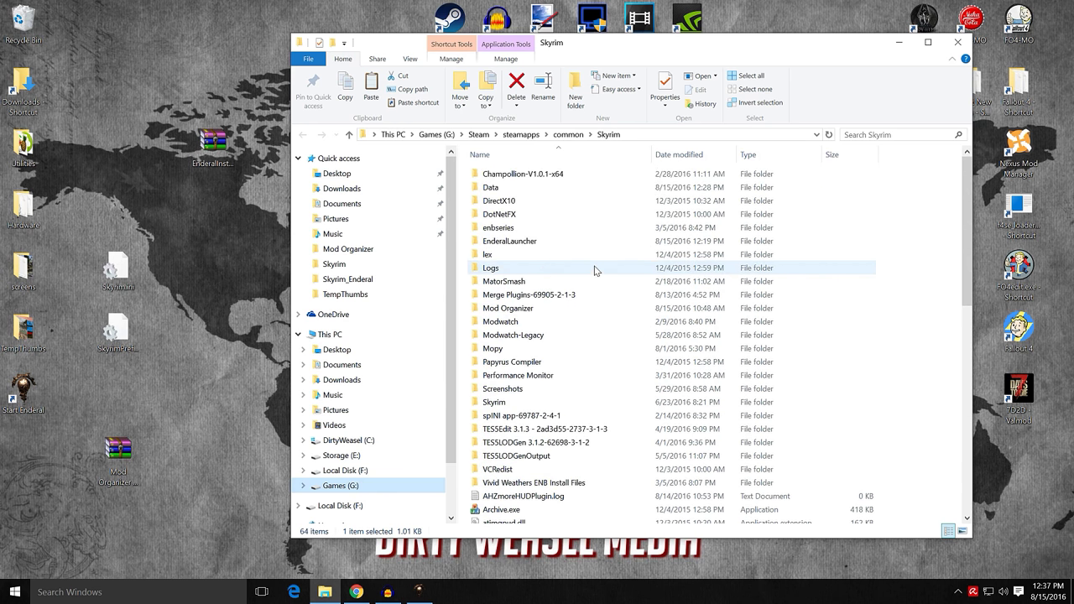
Step: Open the Data folder to examine its Enderal and Skyrim archives, and return to the Skyrim folder
double_click(562, 190)
scroll(587, 248, down, 1)
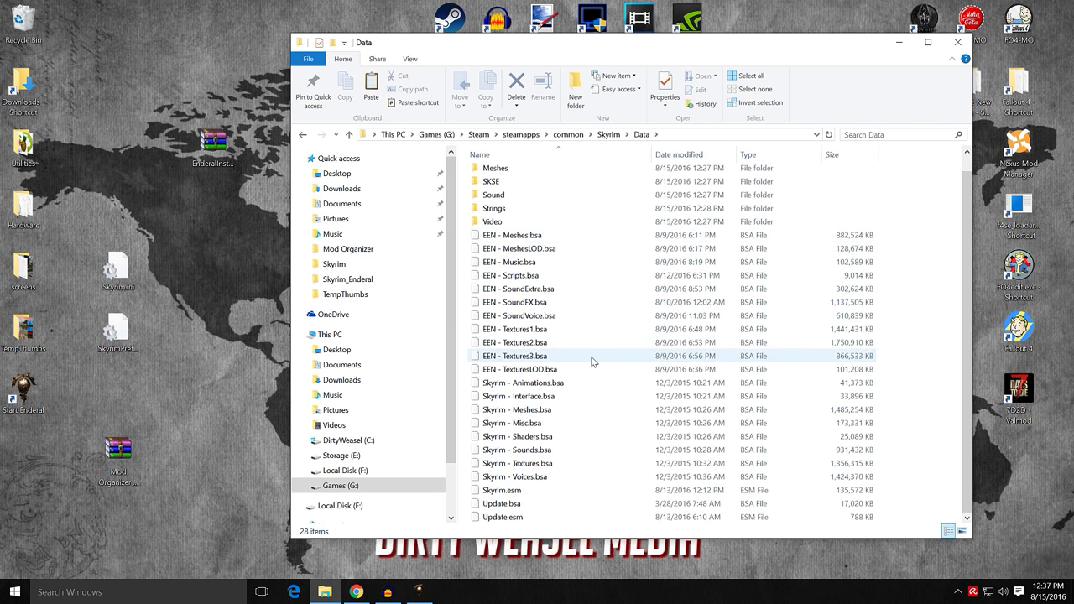
click(302, 136)
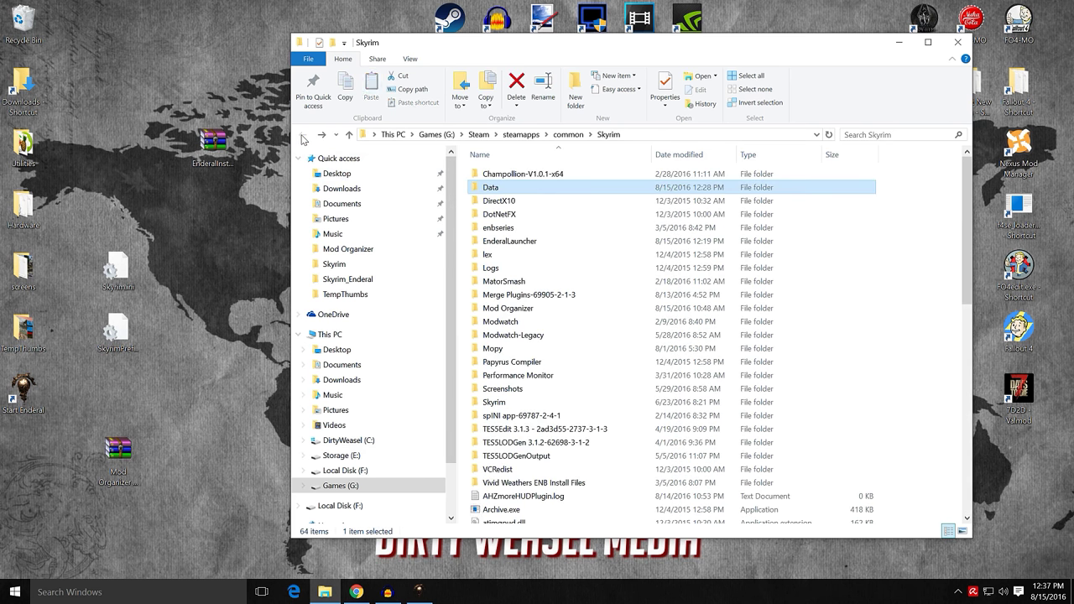
Step: Open EnderalLauncher > backup > skyrim > data in the Skyrim folder to examine the backed-up original game files
scroll(596, 310, down, 8)
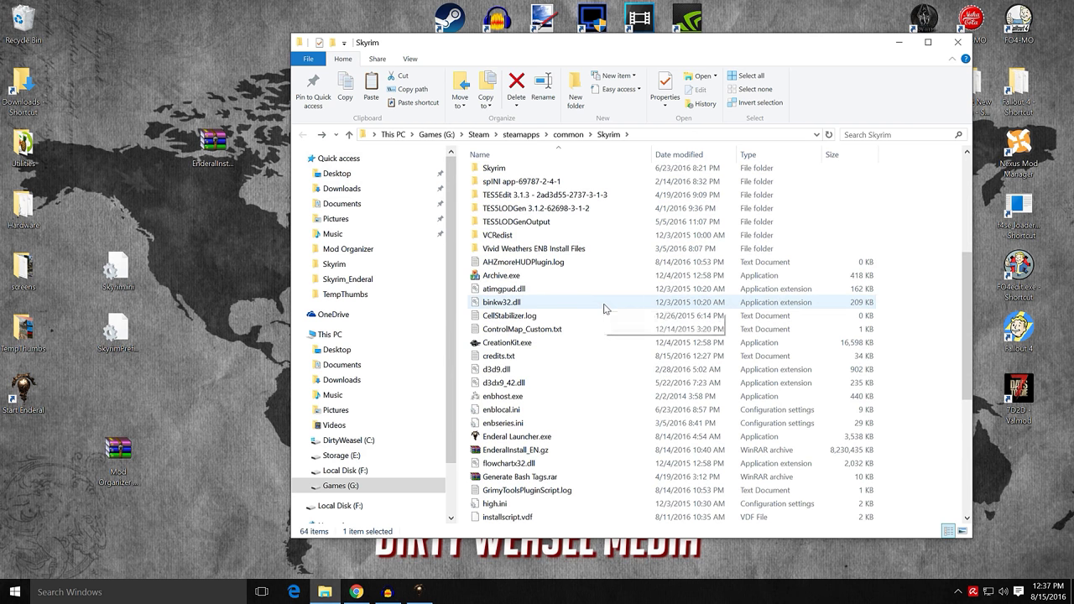
scroll(587, 436, down, 3)
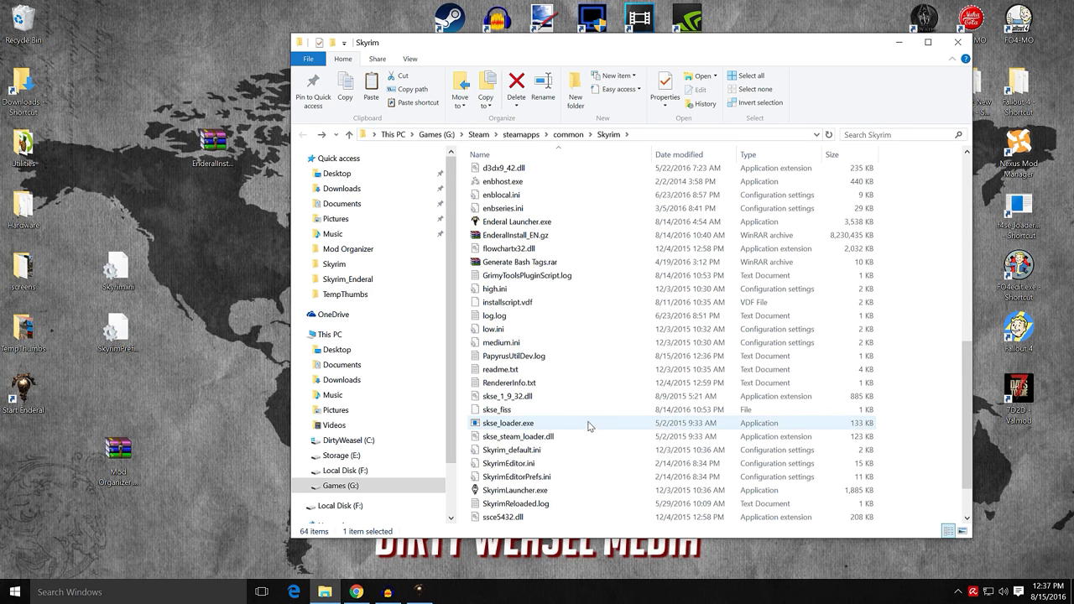
scroll(589, 411, up, 7)
scroll(600, 361, up, 4)
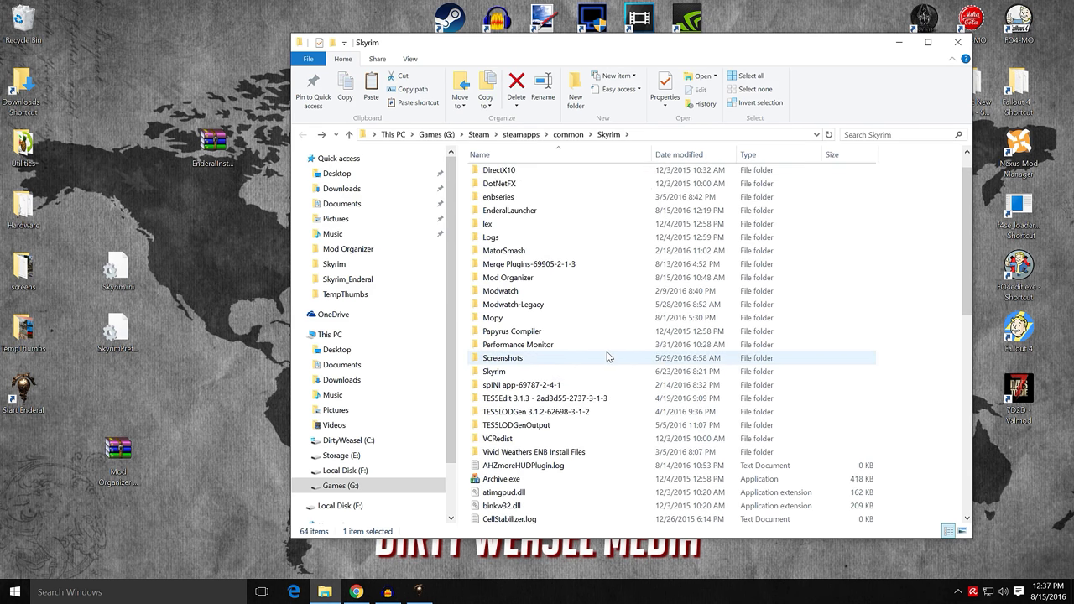
double_click(568, 241)
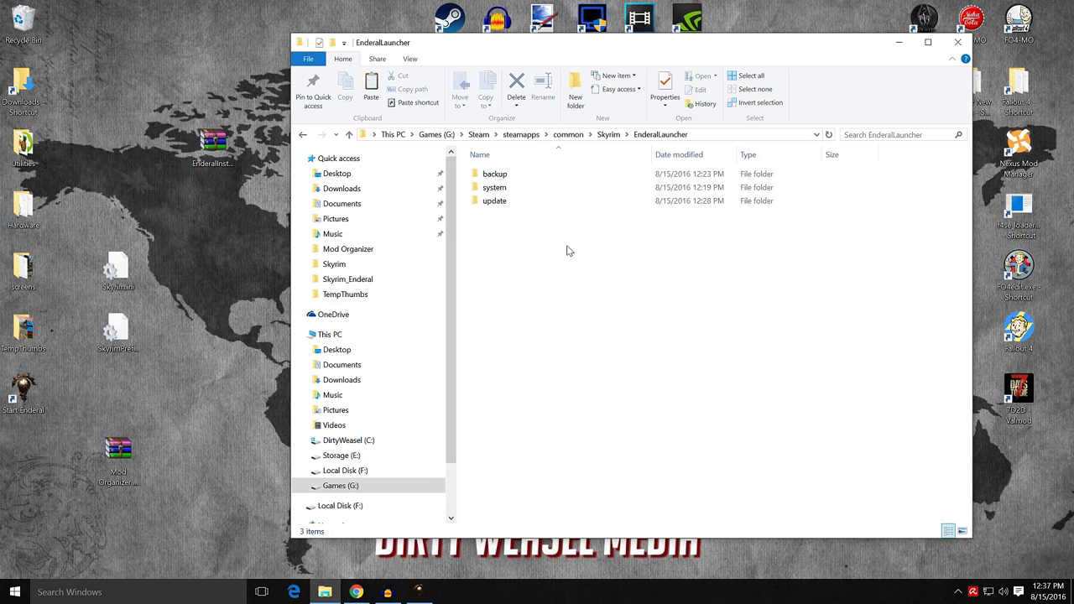
double_click(504, 176)
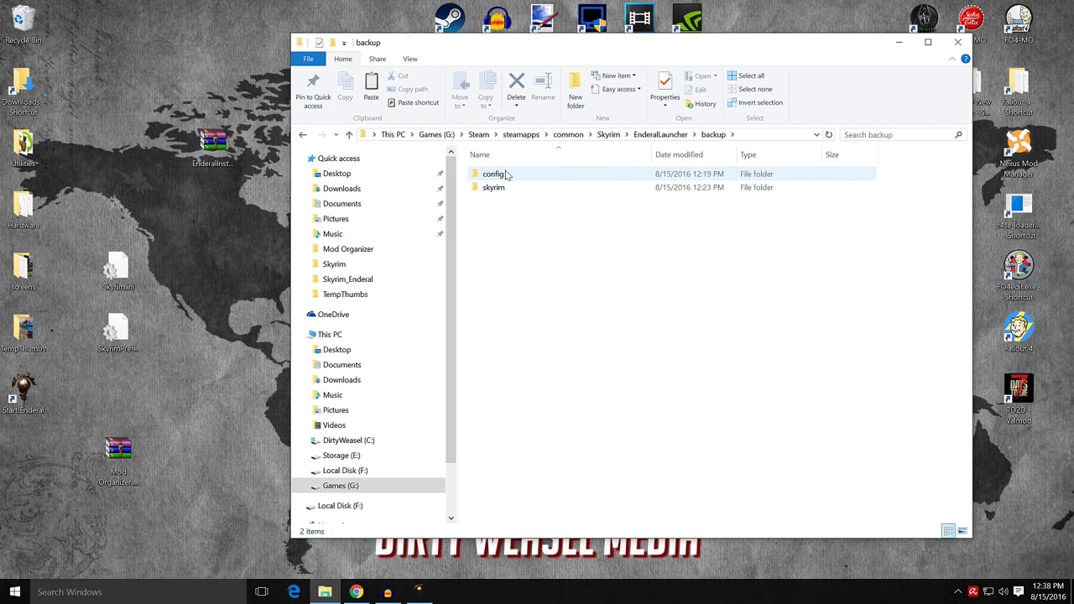
double_click(509, 188)
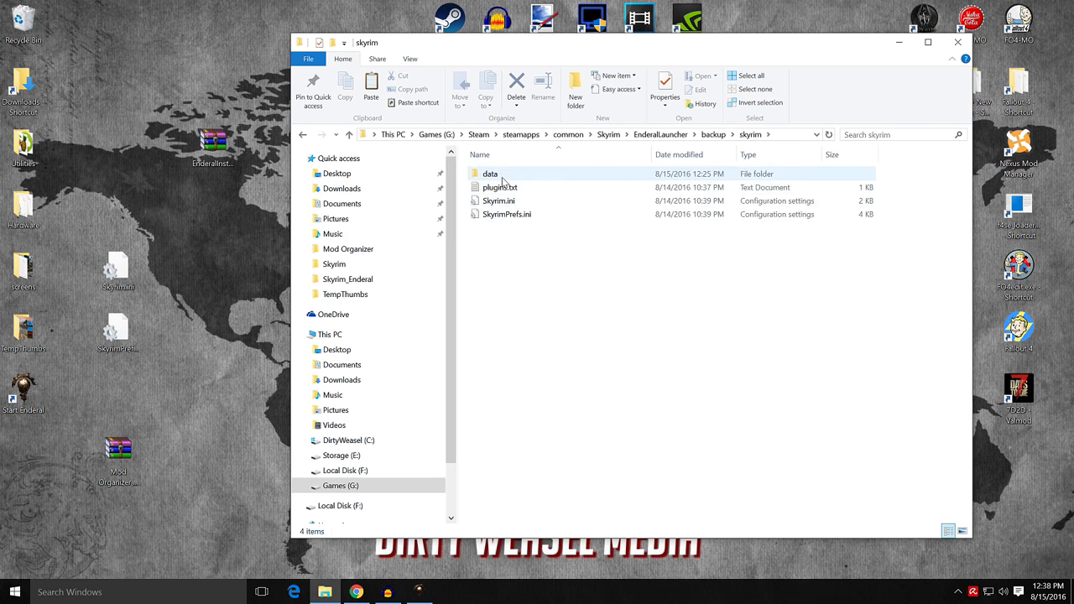
double_click(492, 174)
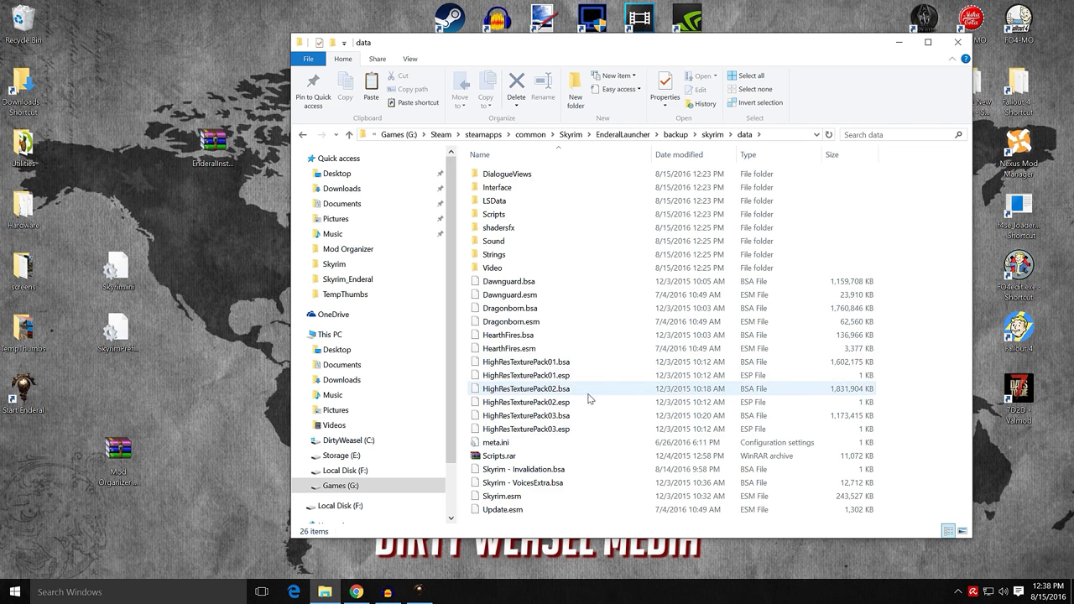
Step: Go back from the backup's data folder to the main Skyrim folder
click(303, 135)
click(302, 135)
click(302, 136)
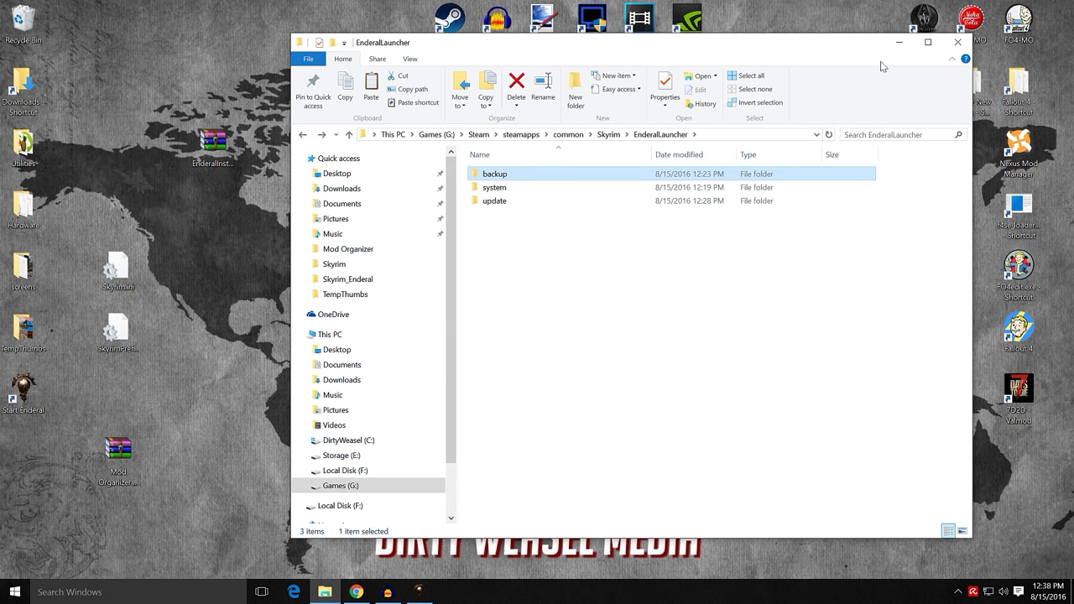
click(303, 135)
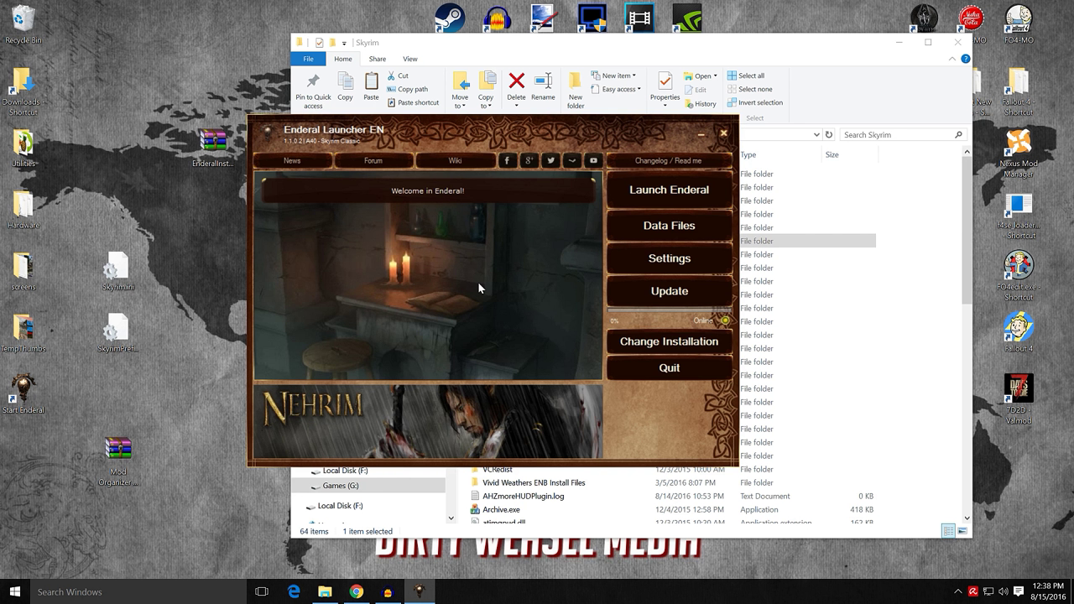
Step: Review the Delete Enderal and Archive Enderal options in the launcher's uninstall assistant, back out without uninstalling, and quit the launcher
click(649, 344)
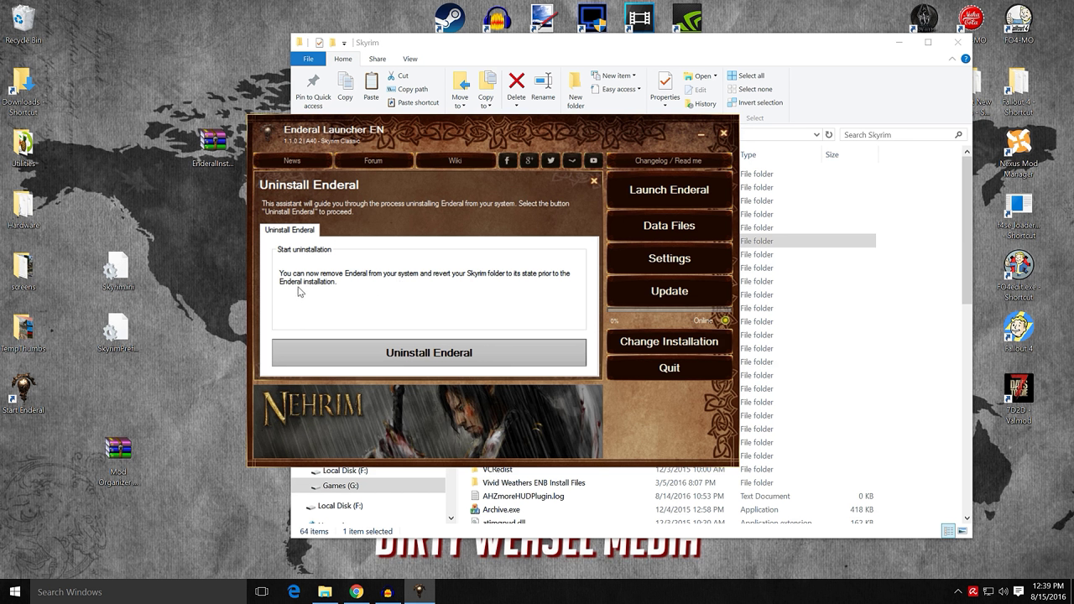
click(409, 359)
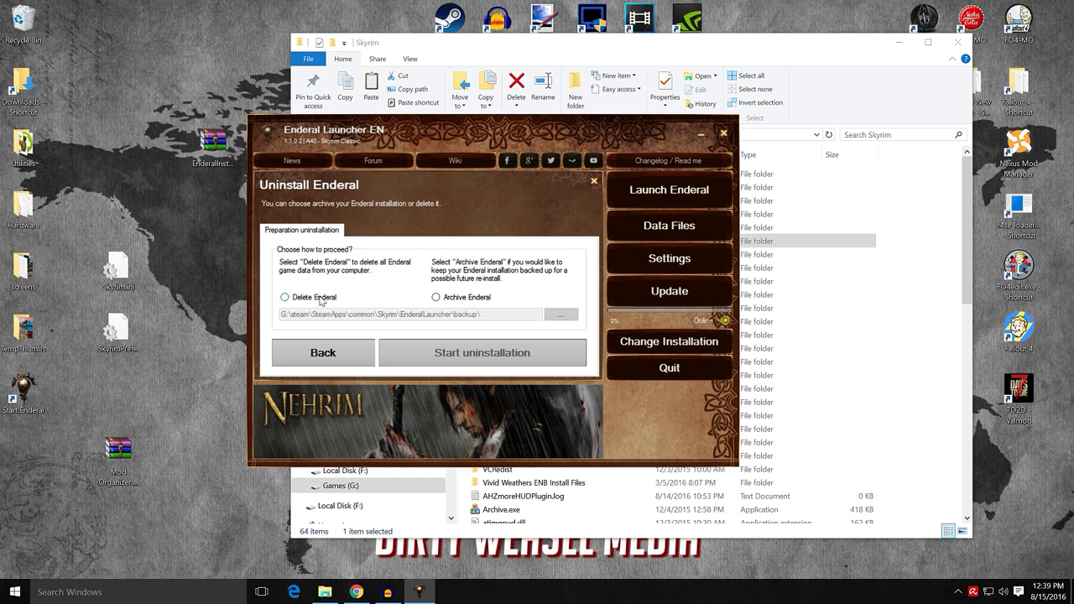
click(289, 299)
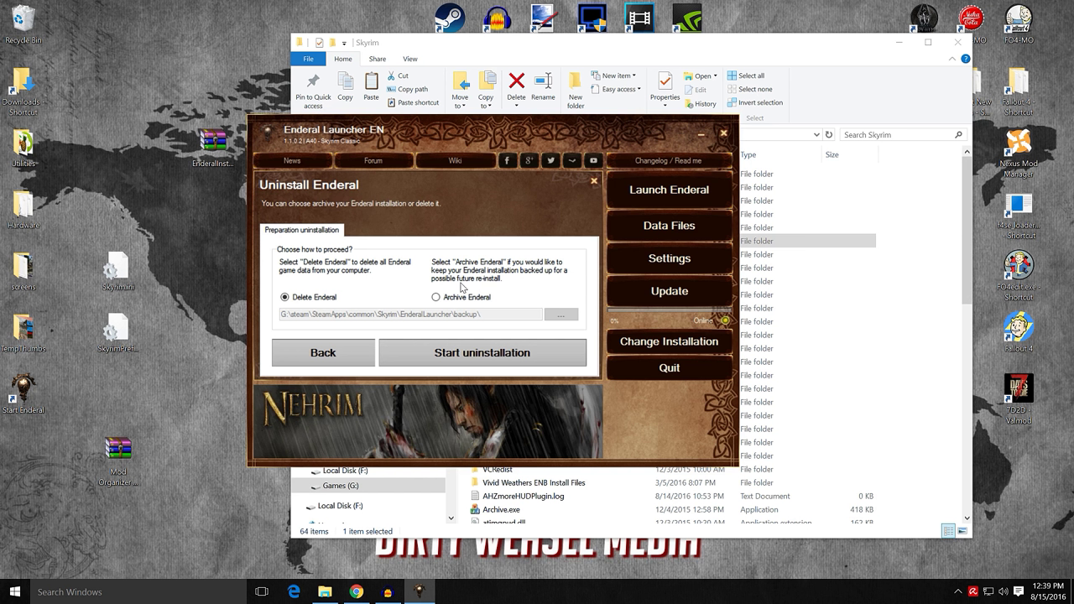
click(437, 298)
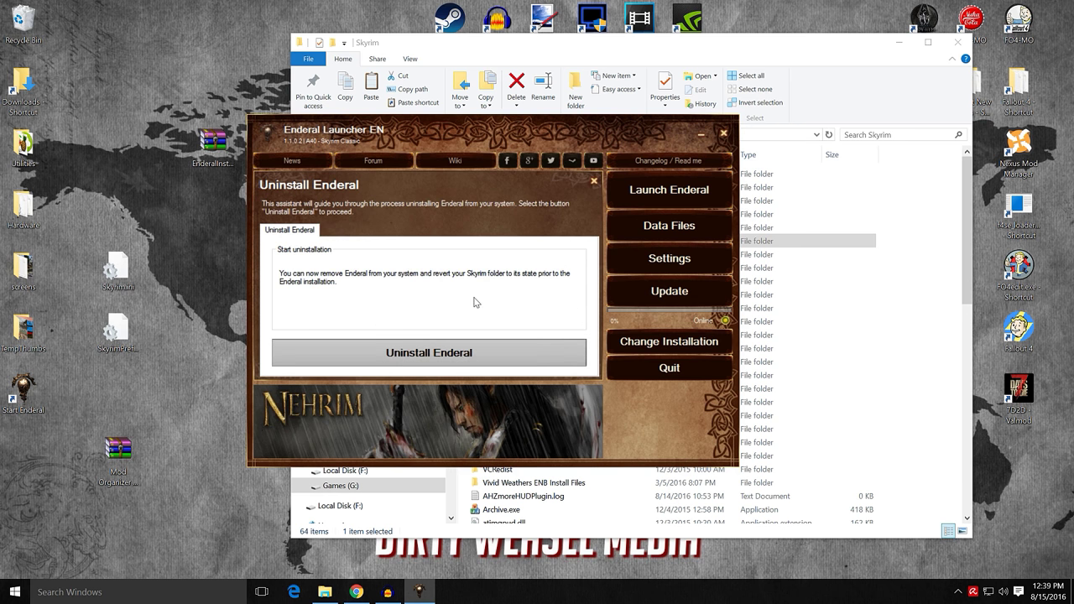
click(625, 374)
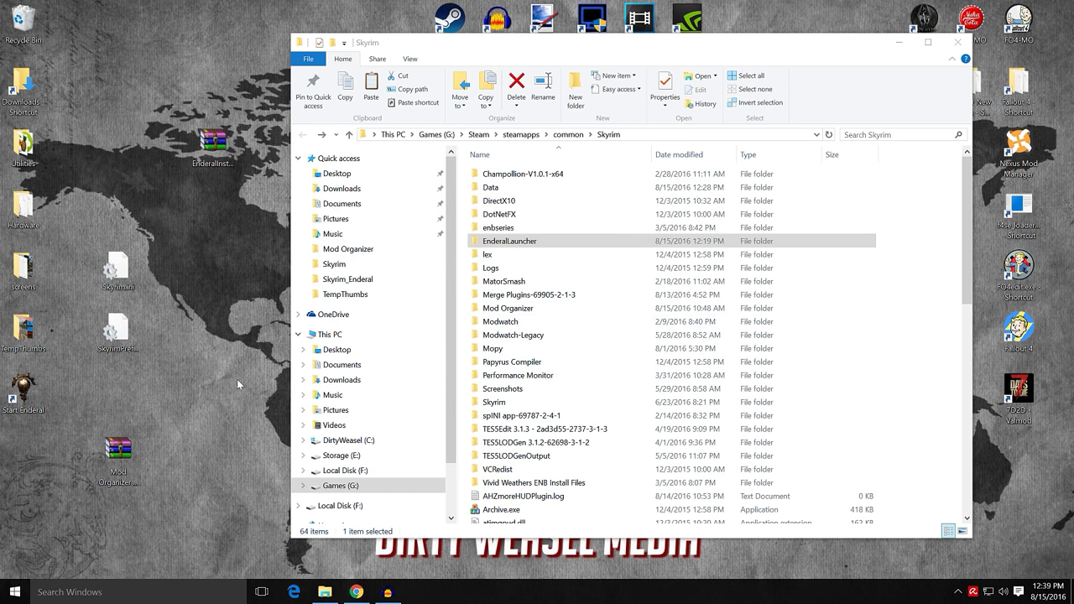
Step: Look over the Skyrim folder's contents around the EnderalLauncher folder and minimize the File Explorer window
scroll(599, 304, down, 3)
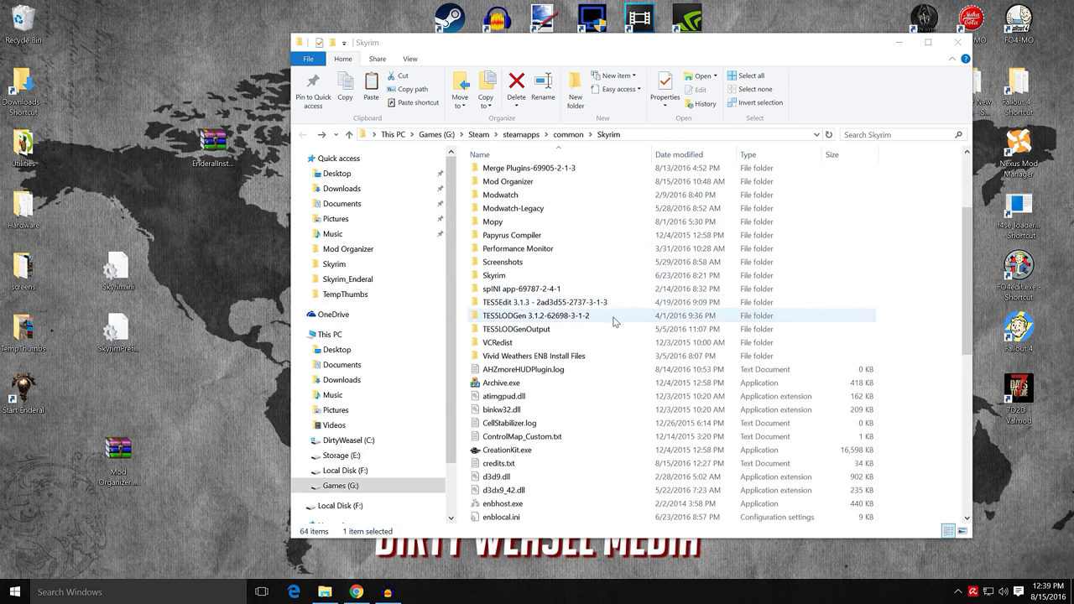
scroll(614, 321, up, 3)
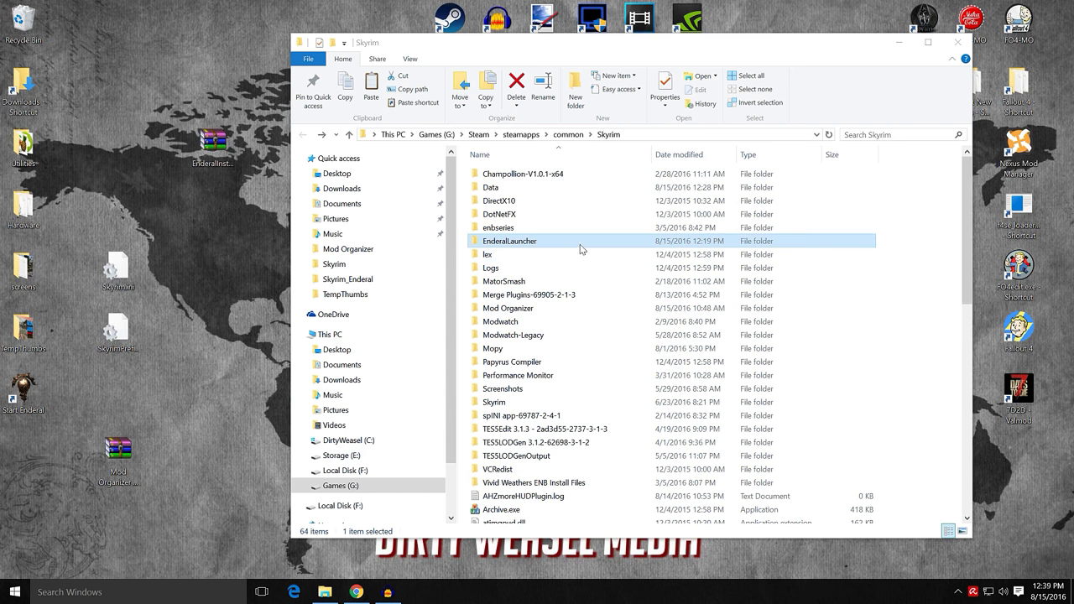
scroll(609, 295, down, 3)
scroll(610, 296, up, 3)
click(898, 42)
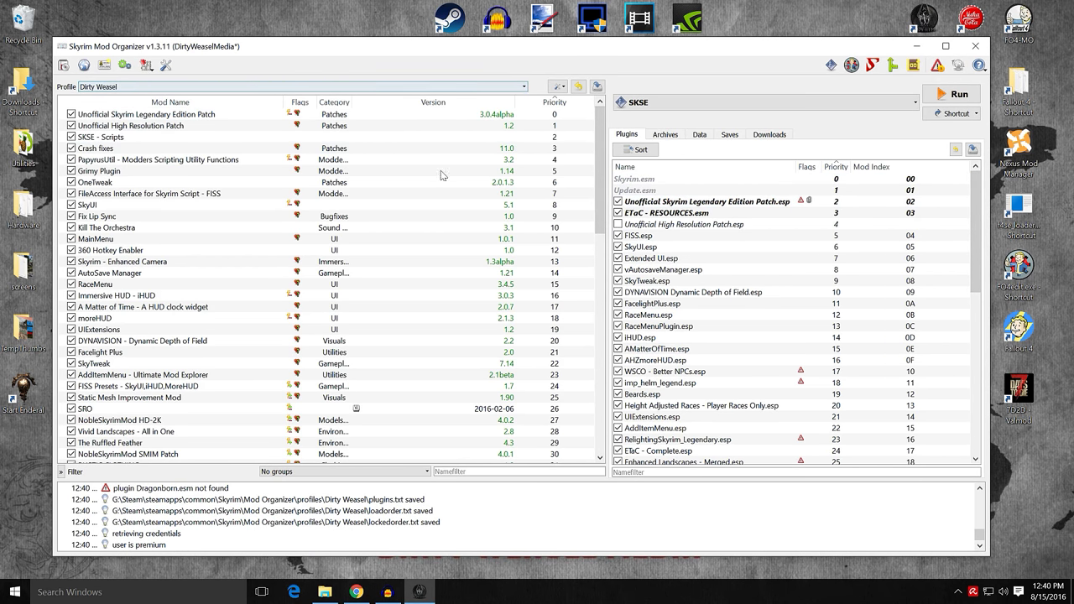
Step: Review the current profile's plugin list in Skyrim Mod Organizer and switch to the Vanilla profile
scroll(961, 277, down, 11)
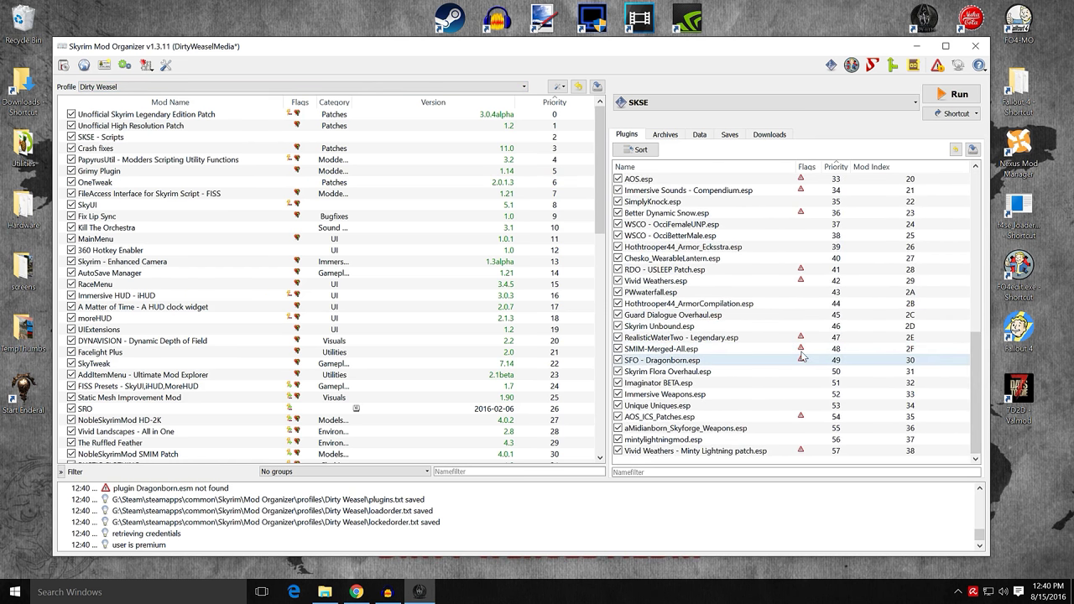
scroll(965, 361, up, 11)
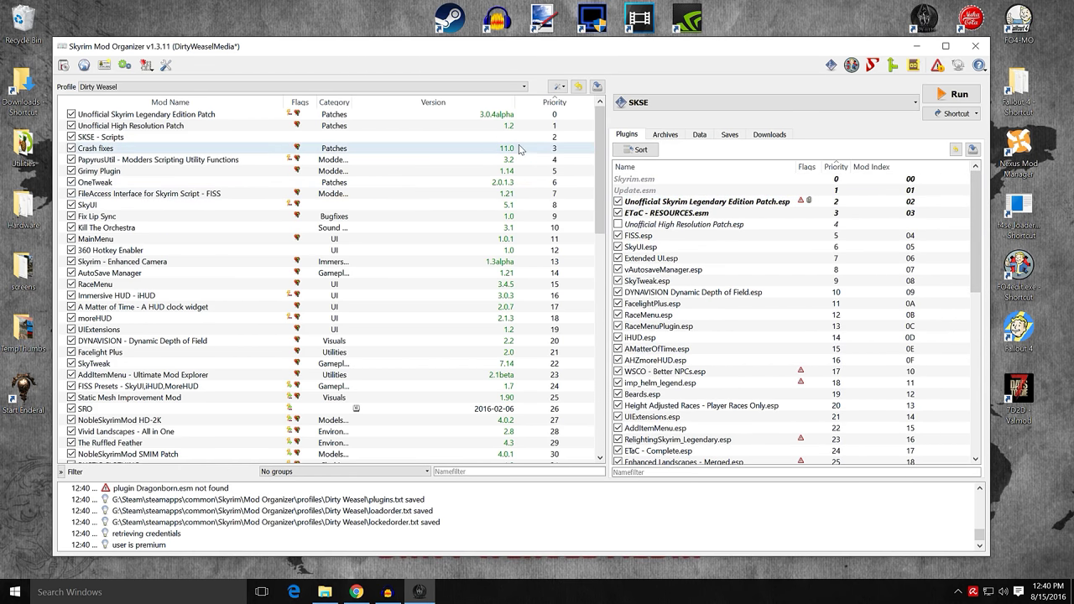
click(507, 87)
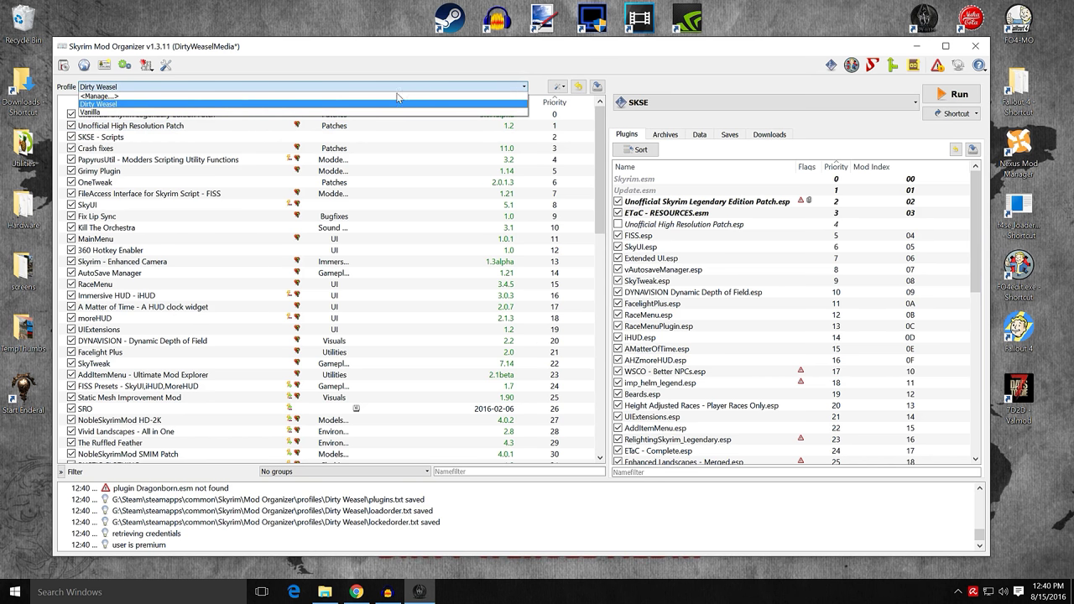
click(287, 112)
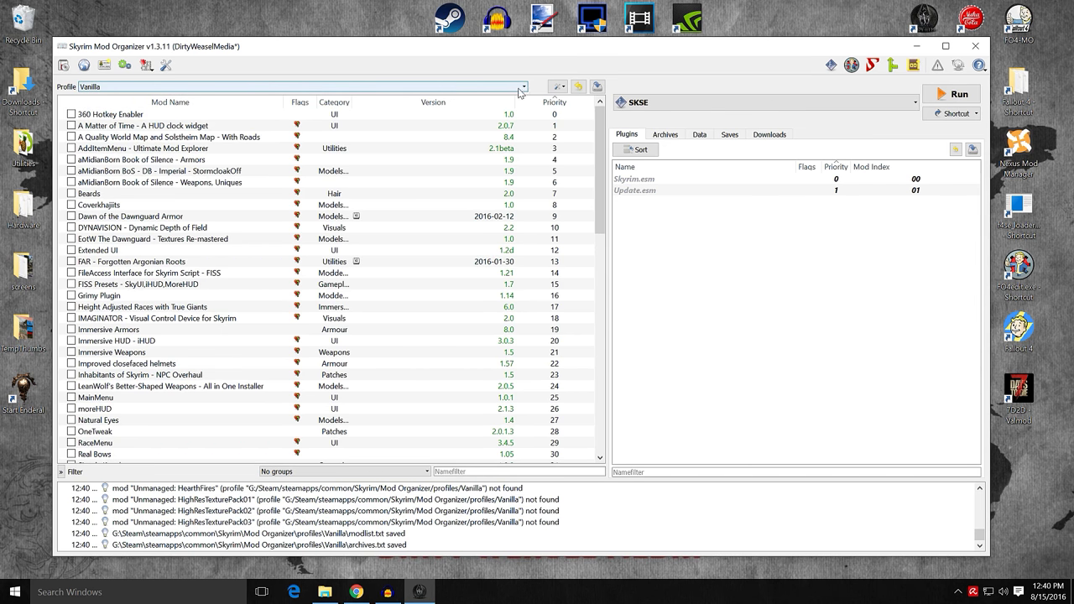
Step: Look through the Vanilla profile's mod list and create a copy of the Vanilla profile named Enderal
drag(601, 182, 580, 415)
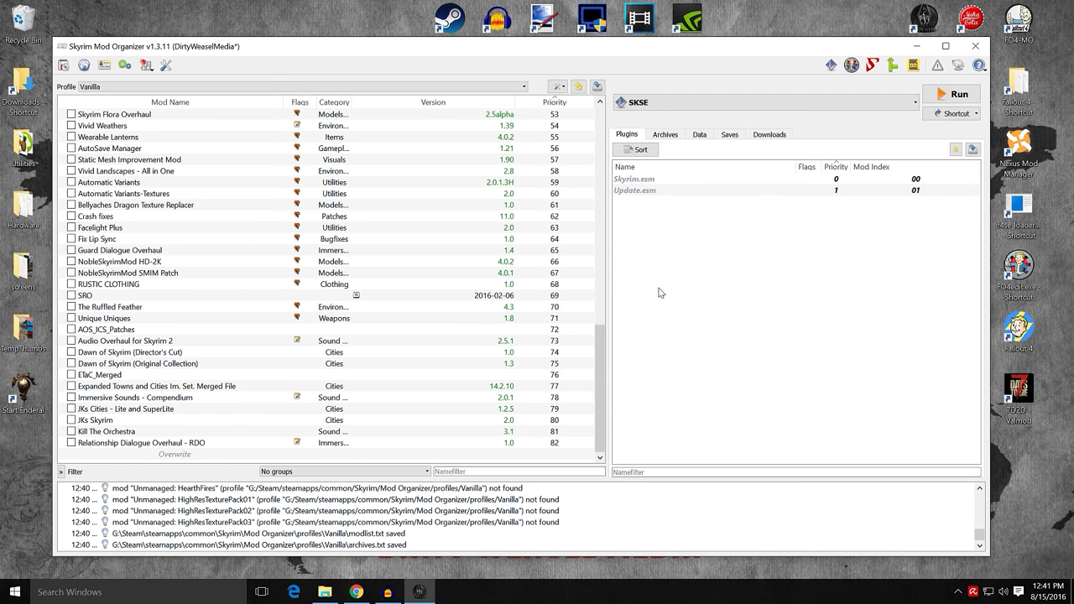
drag(600, 403, 599, 156)
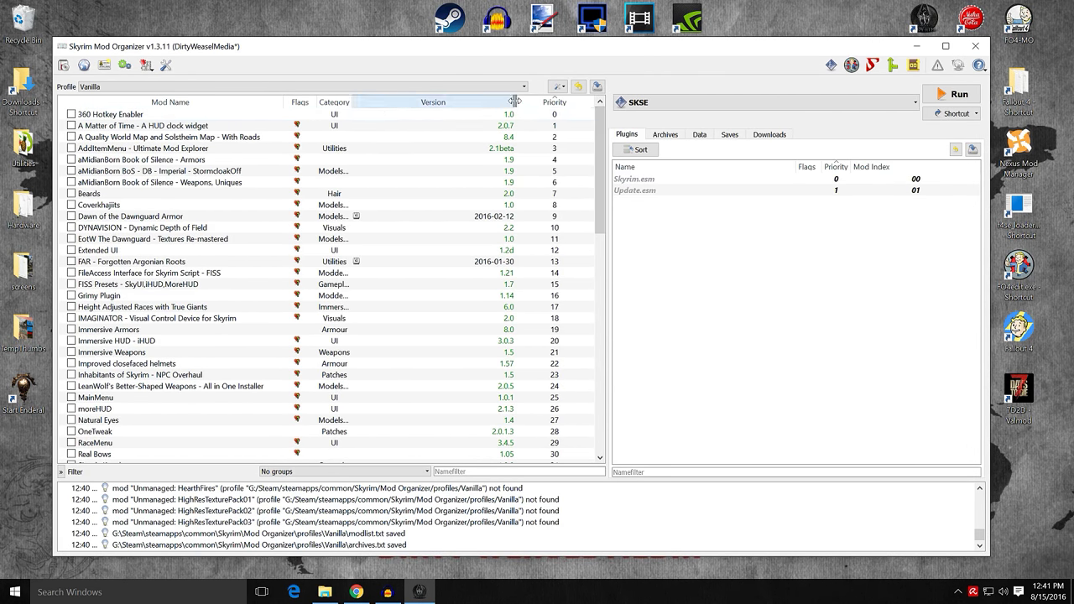
click(469, 87)
click(358, 103)
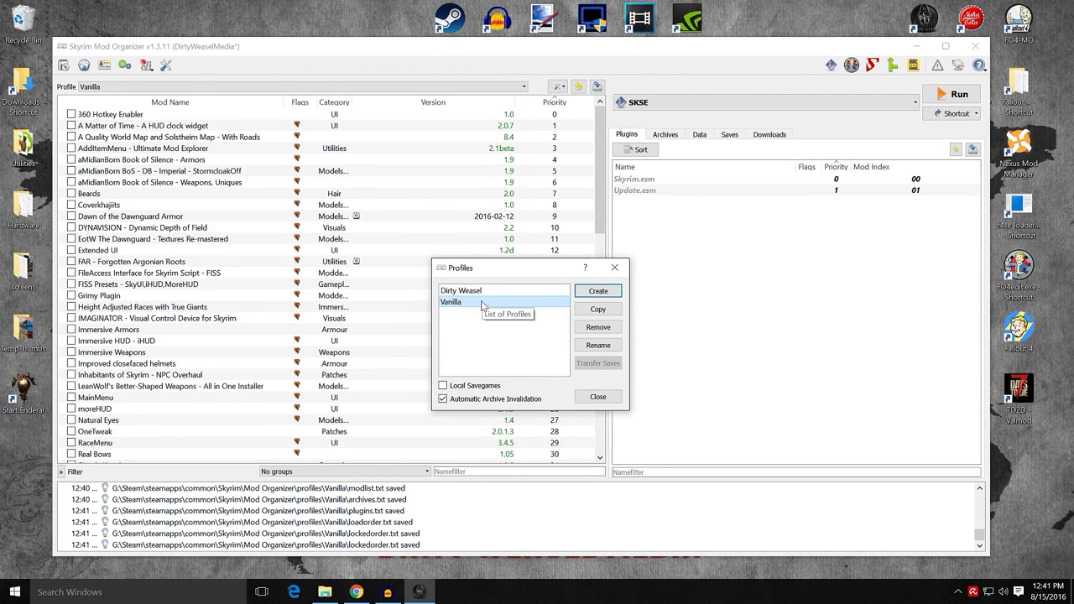
click(615, 312)
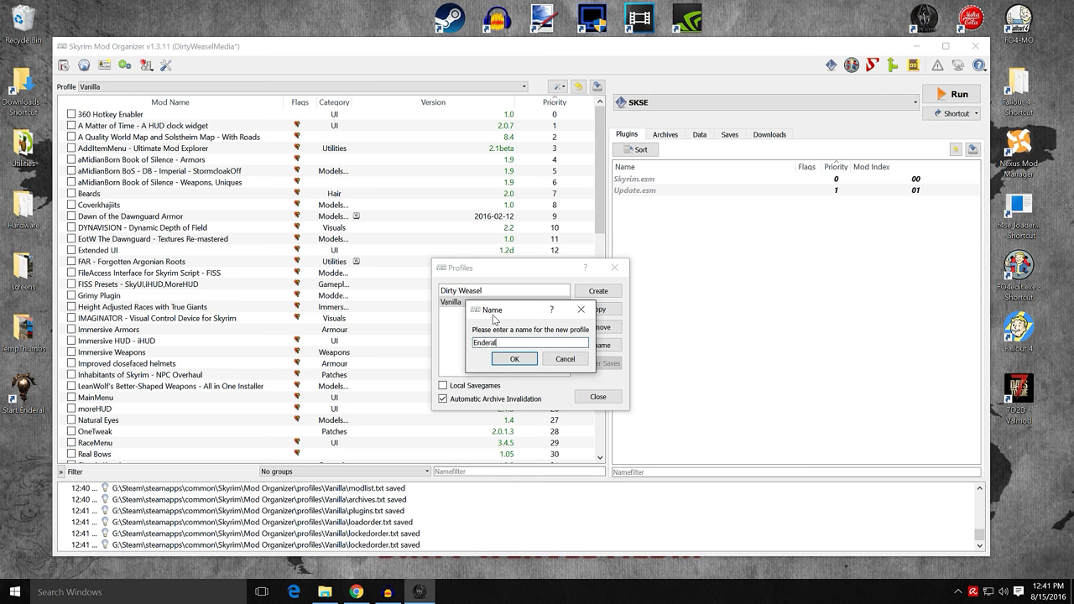
click(515, 359)
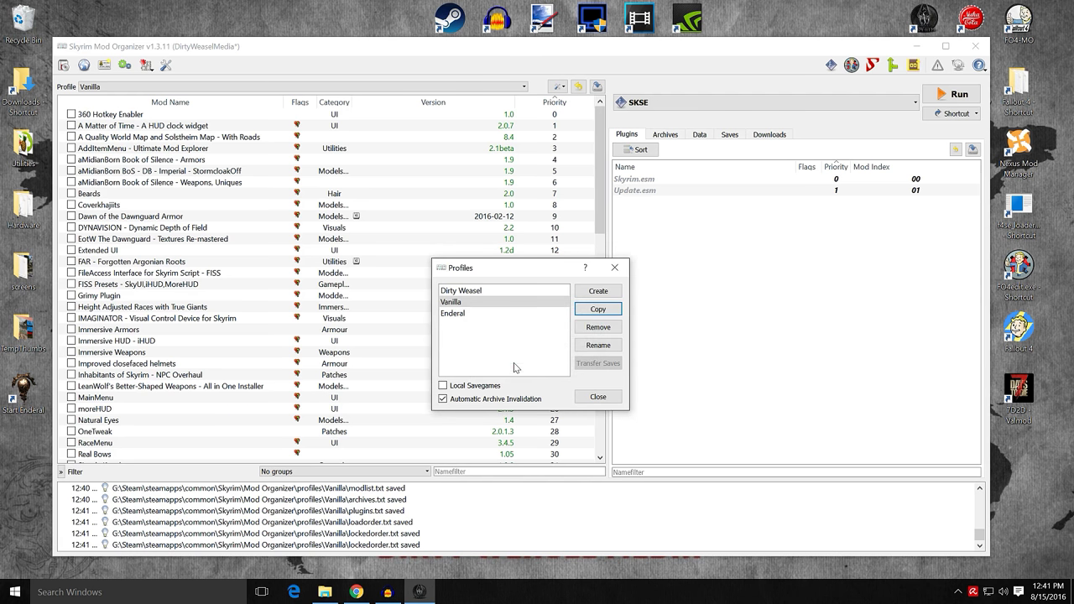
Step: Enable local savegames for the Enderal profile and make it the active profile
click(459, 318)
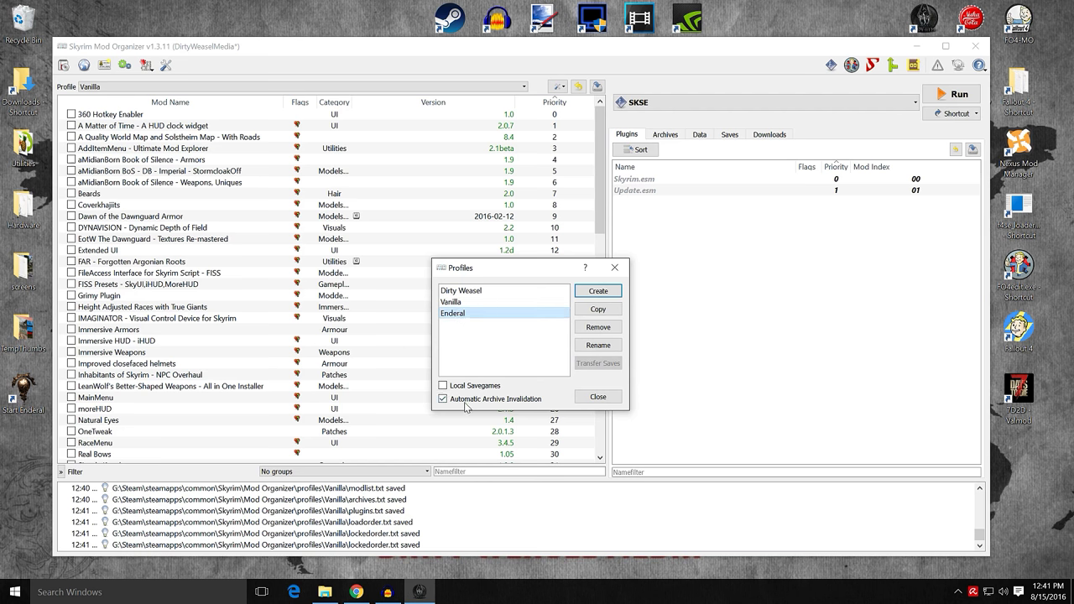
mouse_move(483, 406)
mouse_move(443, 391)
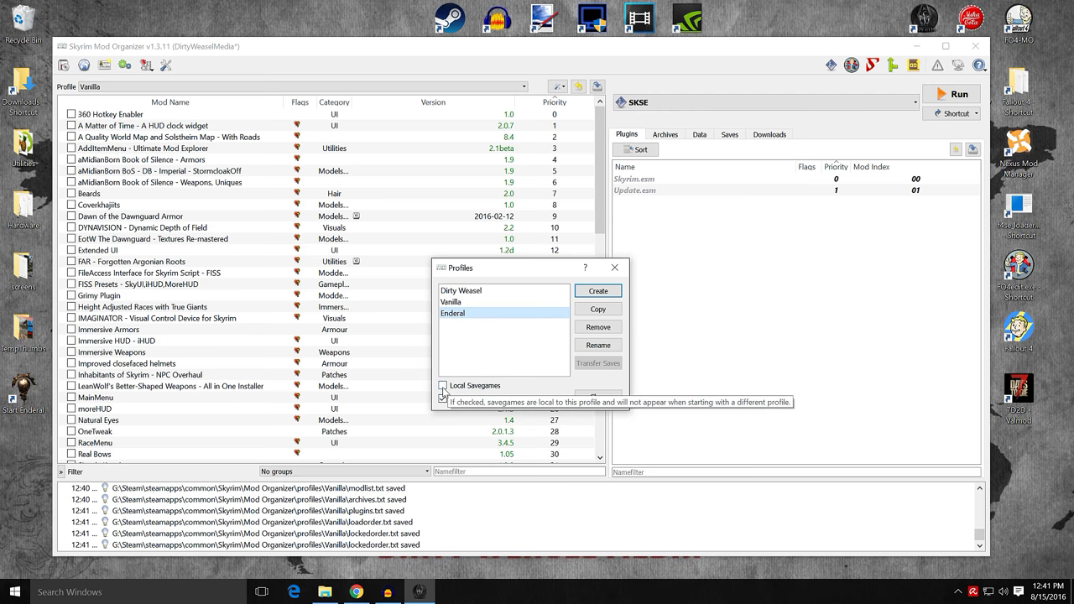
click(442, 386)
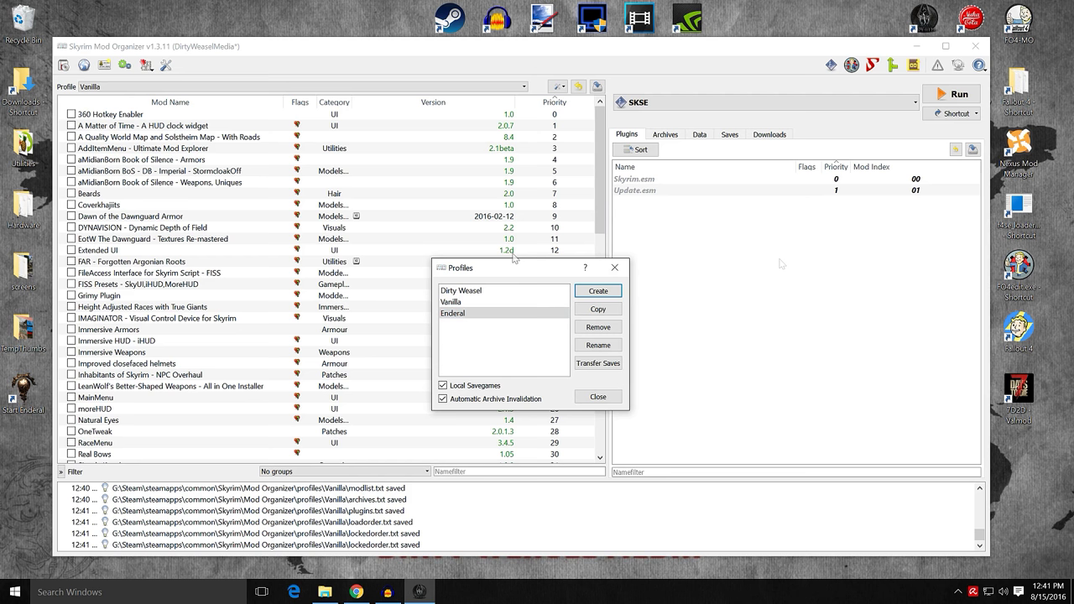
click(587, 398)
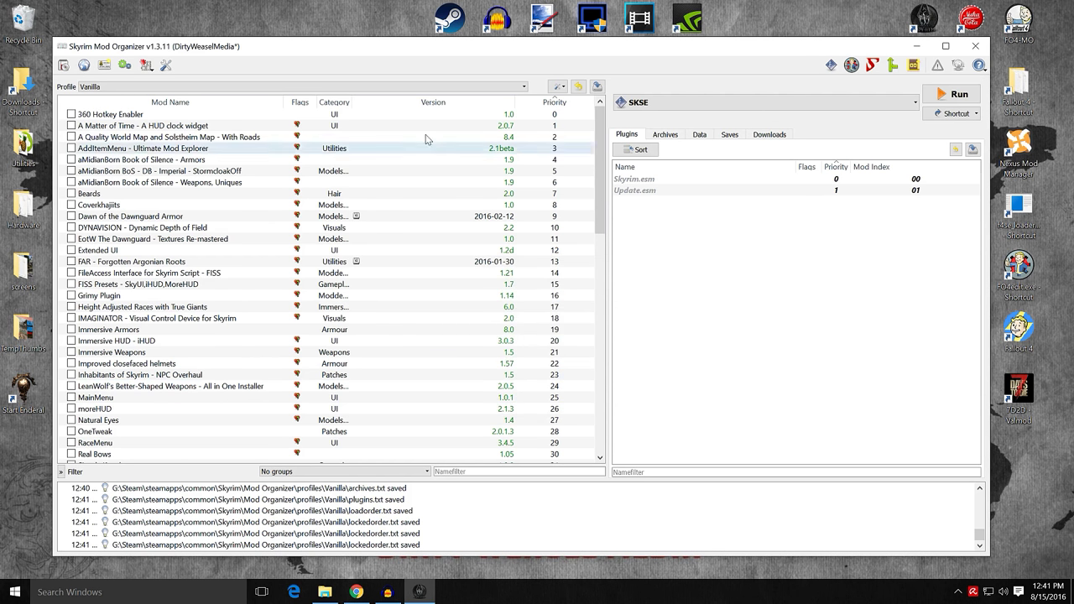
click(517, 87)
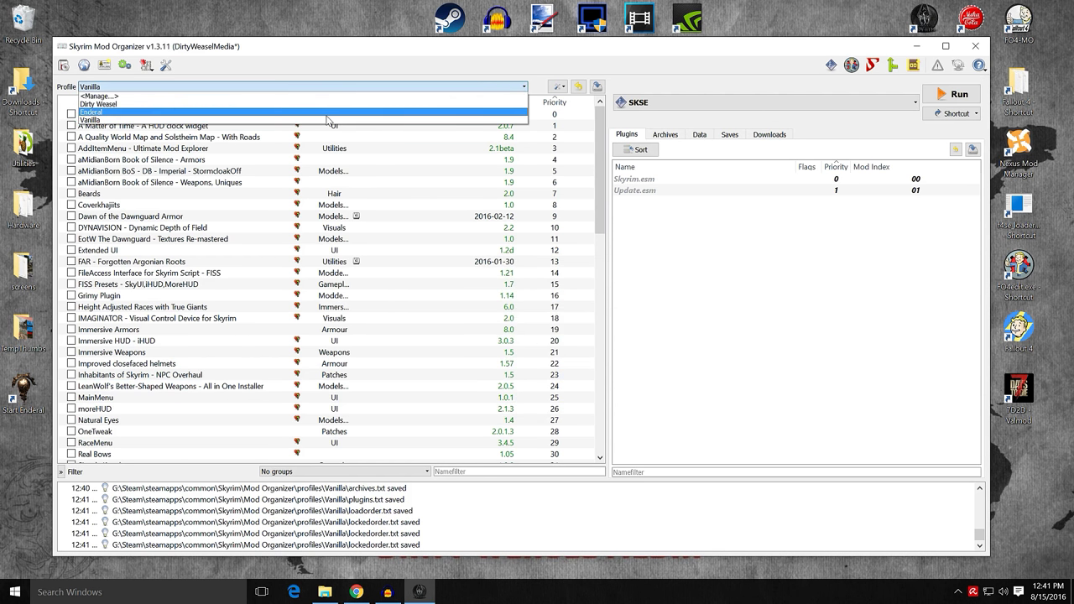
click(327, 114)
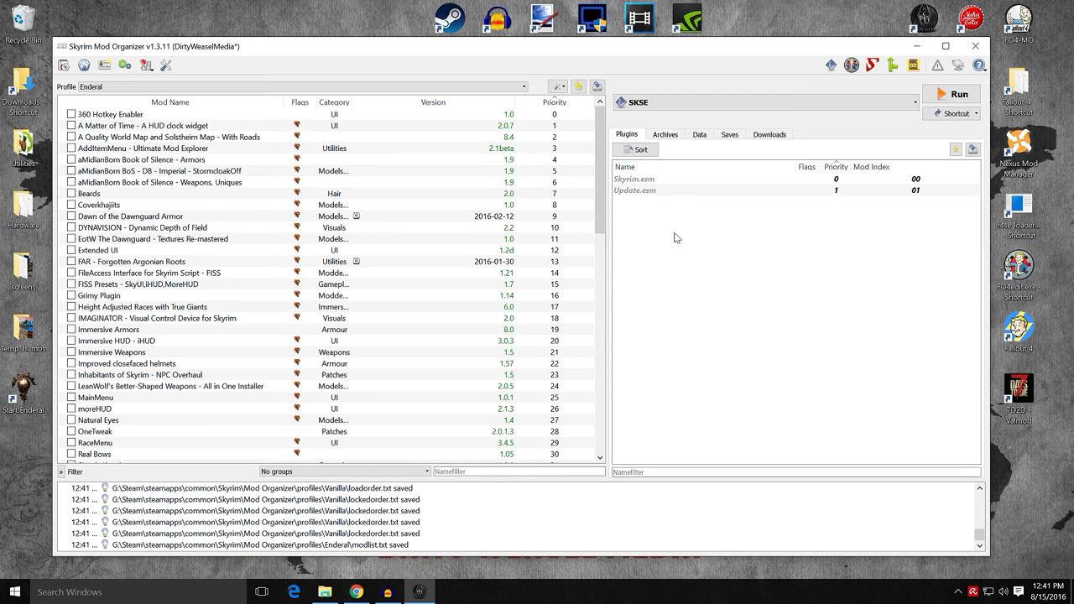
Step: Enable all the EEN archives for the Enderal profile, from EEN - Meshes.bsa through EEN - TexturesLOD.bsa
click(665, 136)
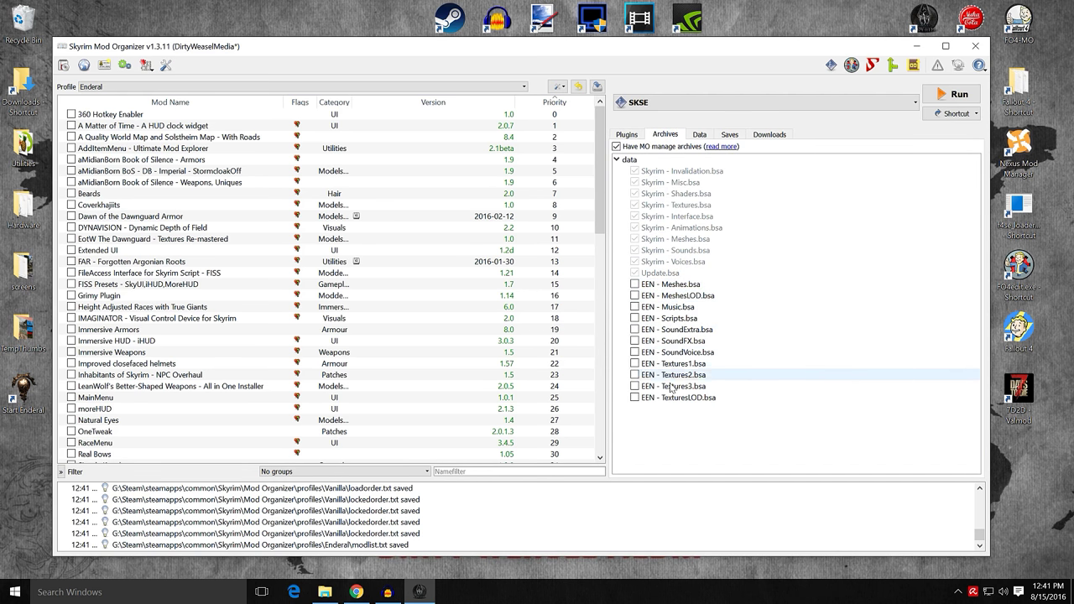
click(634, 284)
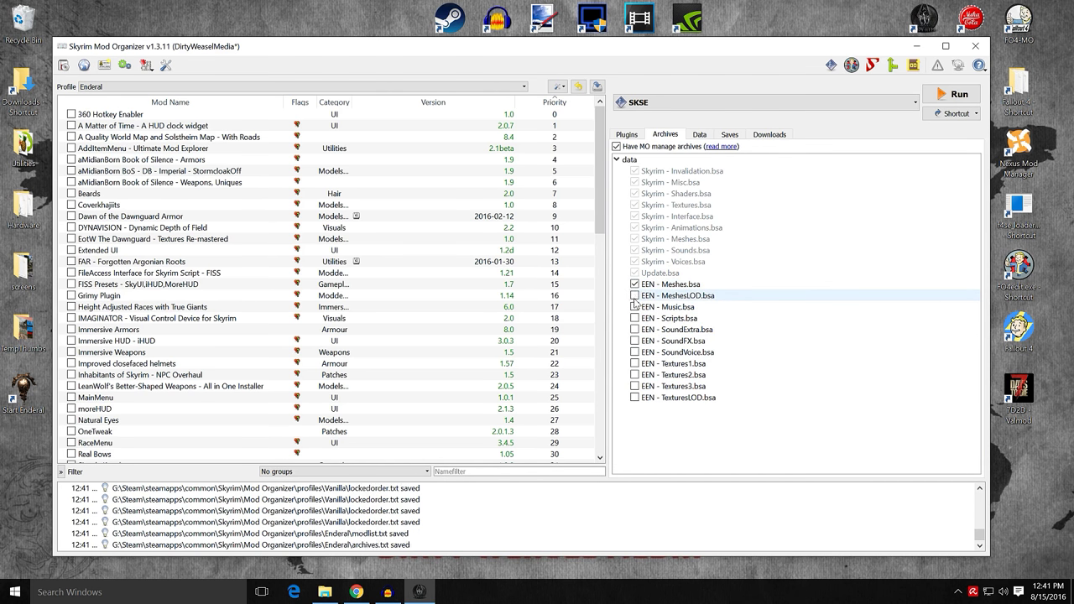
click(634, 295)
click(635, 308)
click(634, 318)
click(634, 330)
click(634, 341)
click(634, 352)
click(635, 363)
click(634, 375)
click(635, 386)
click(634, 397)
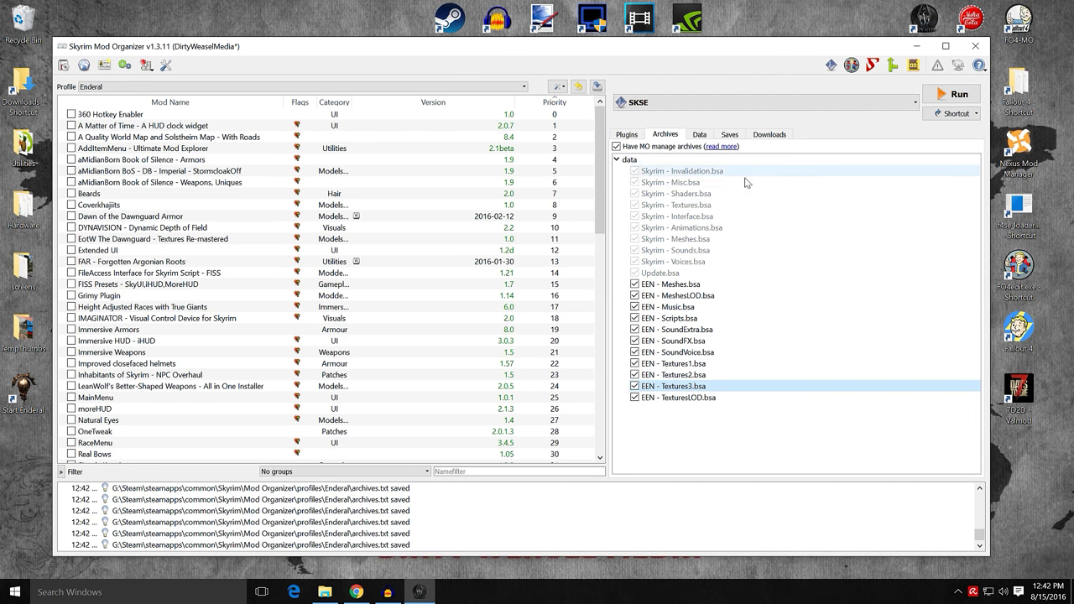
Step: Review the Enderal profile's data files, saves, downloads and plugin list
click(698, 135)
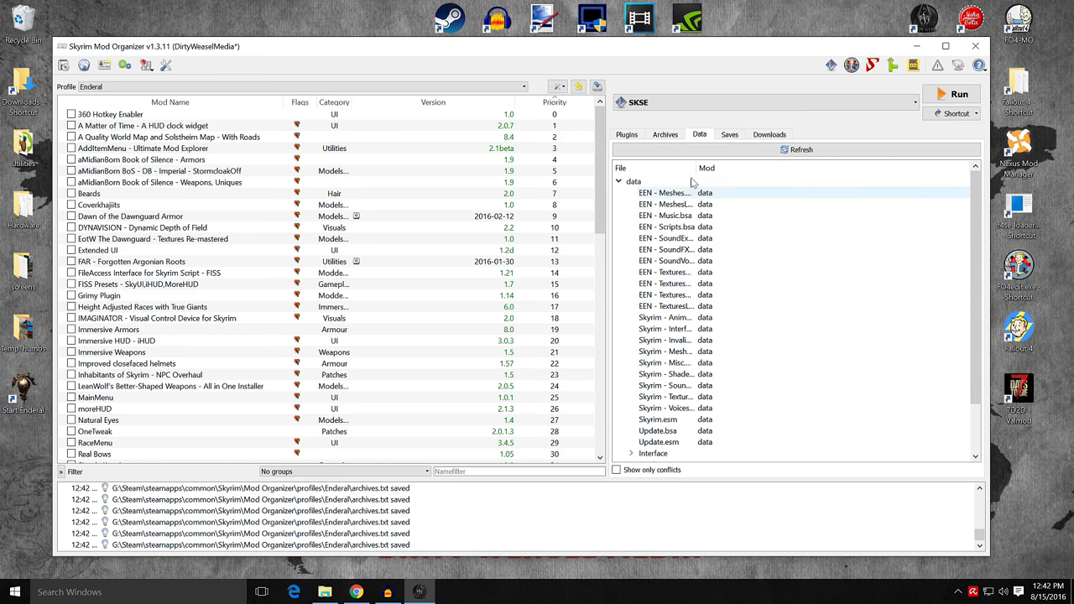
click(729, 136)
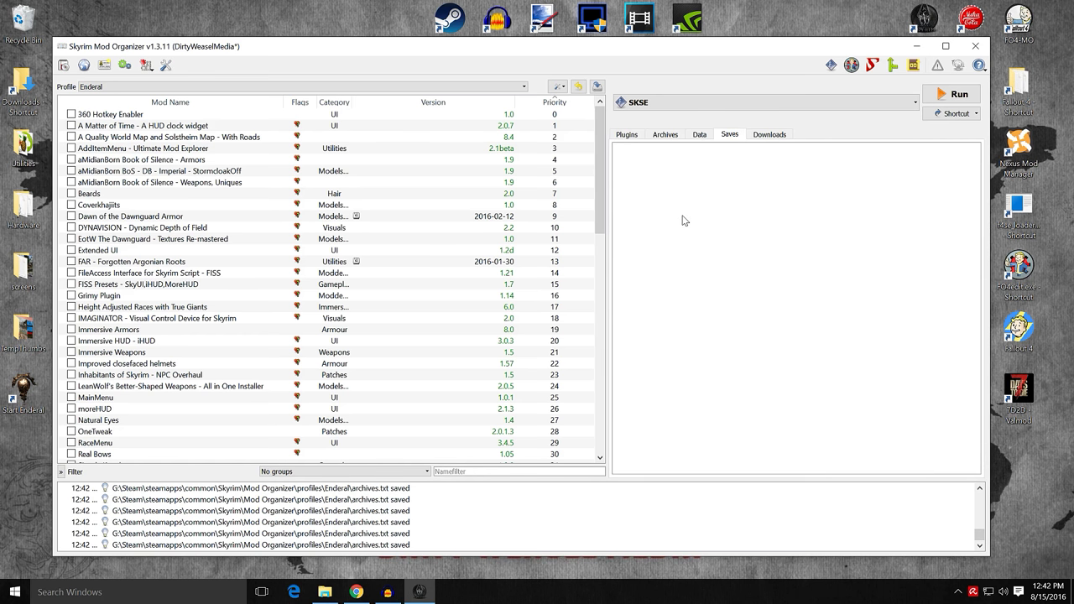
click(766, 136)
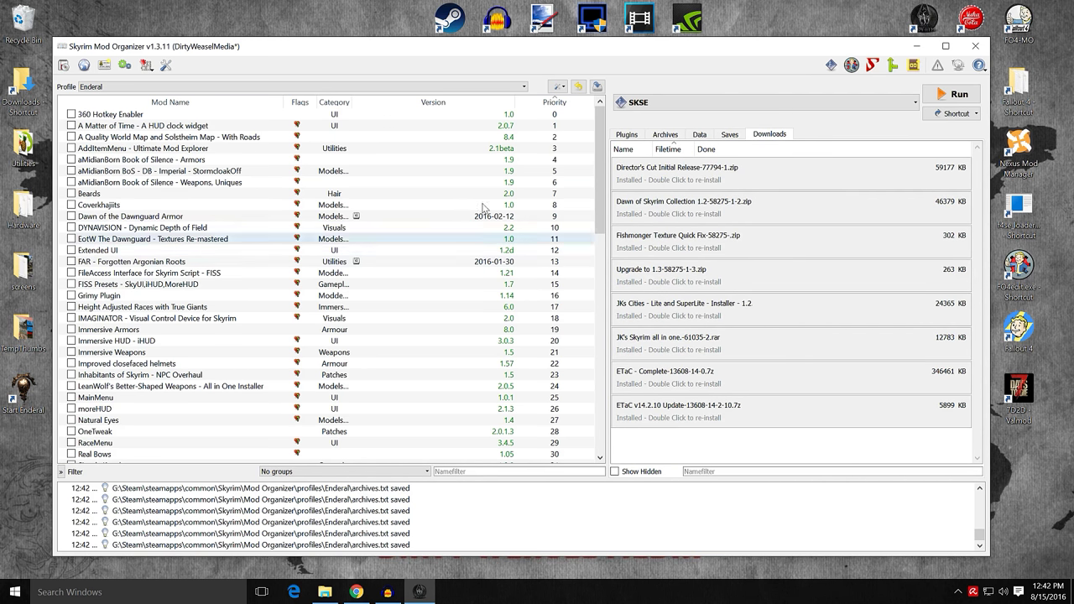
drag(599, 170, 583, 154)
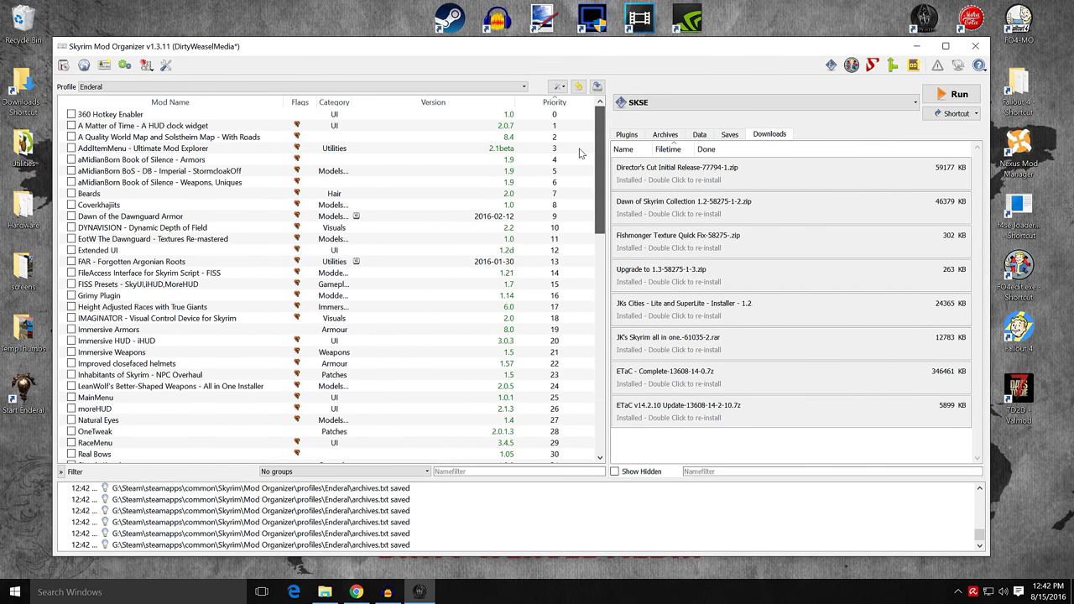
click(631, 136)
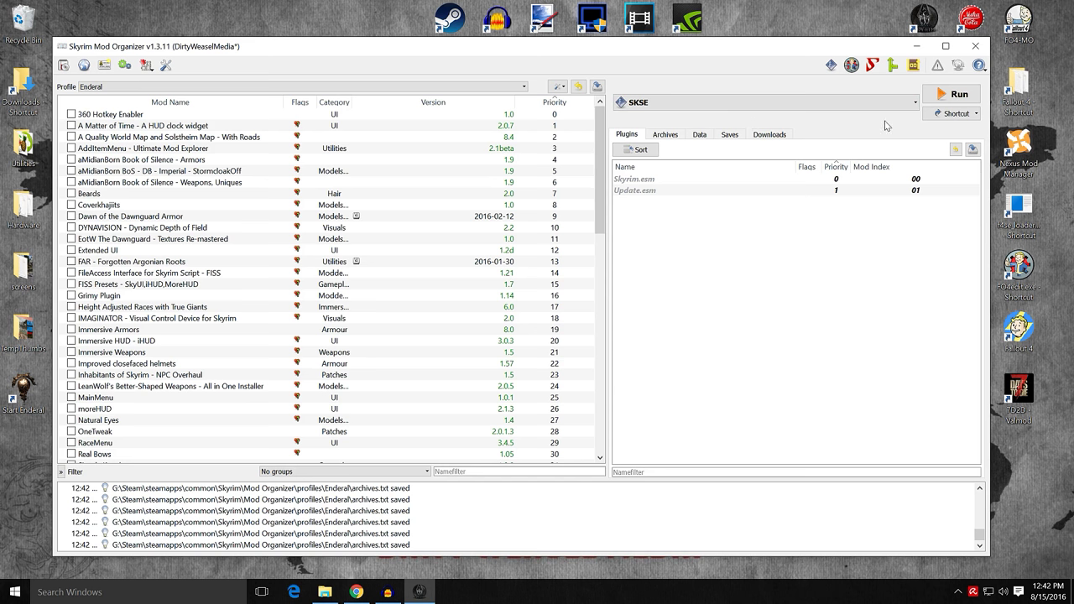
Step: Launch the game through SKSE with the Enderal profile to check its main menu, and quit to the desktop
click(940, 94)
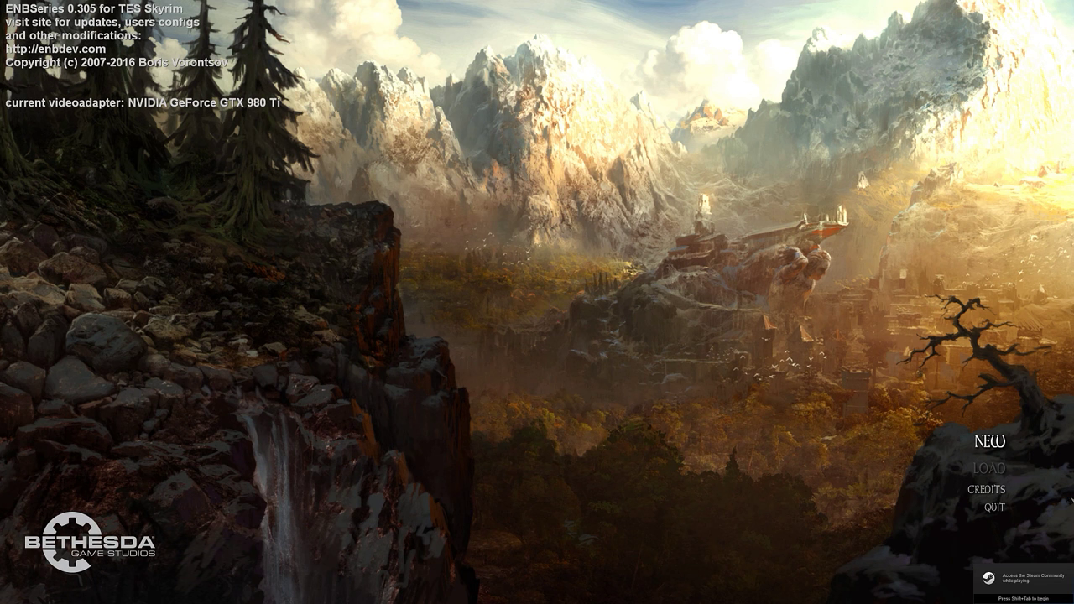
click(993, 507)
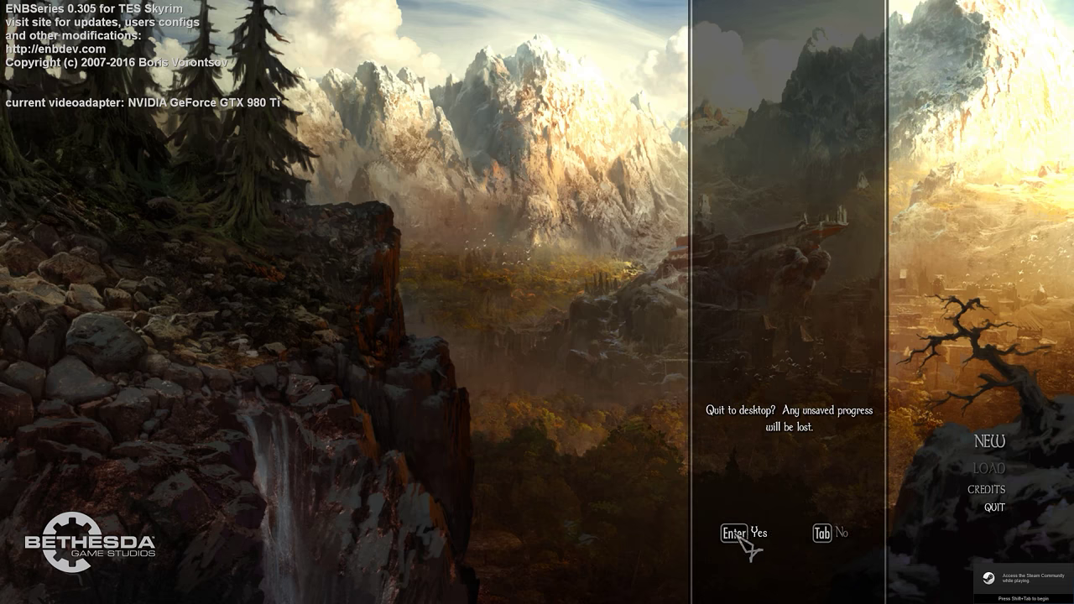
click(741, 541)
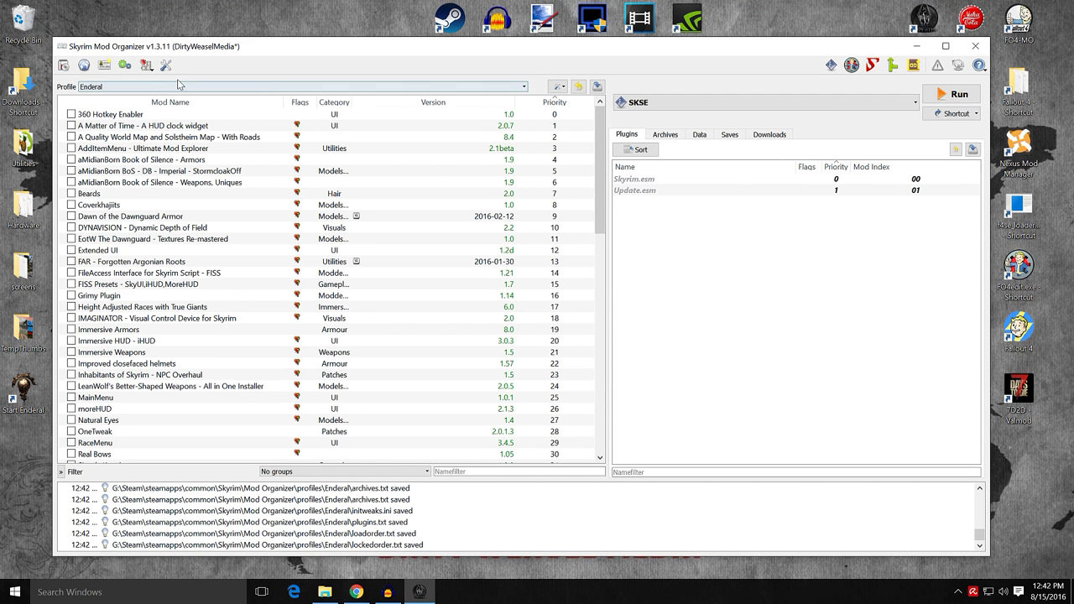
Step: Review the Enderal profile's skyrim.ini in the INI Editor down to the Archive section and close it without saving
click(148, 69)
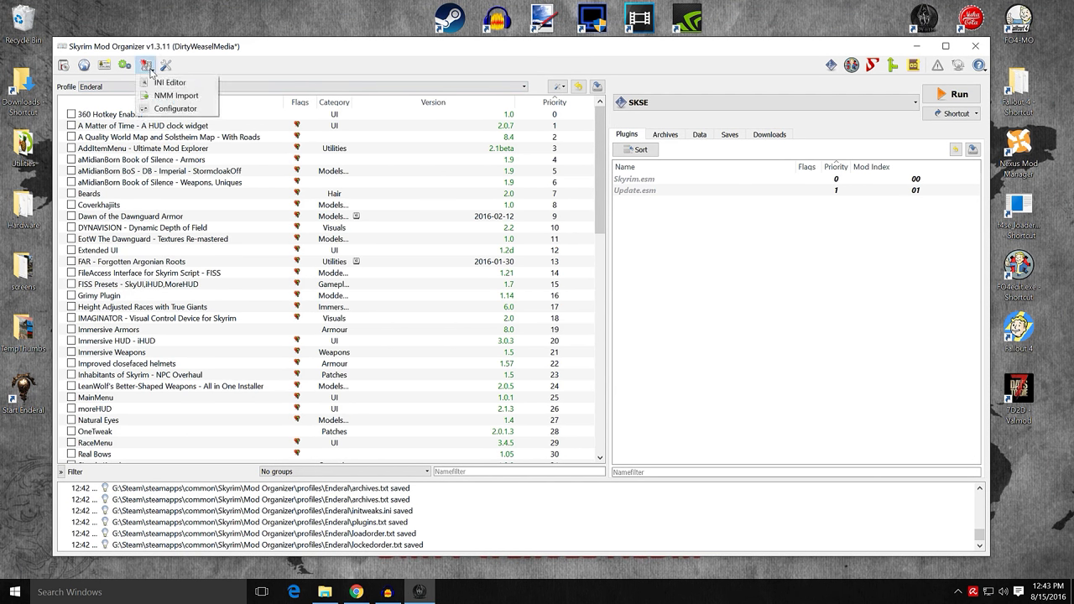
click(154, 84)
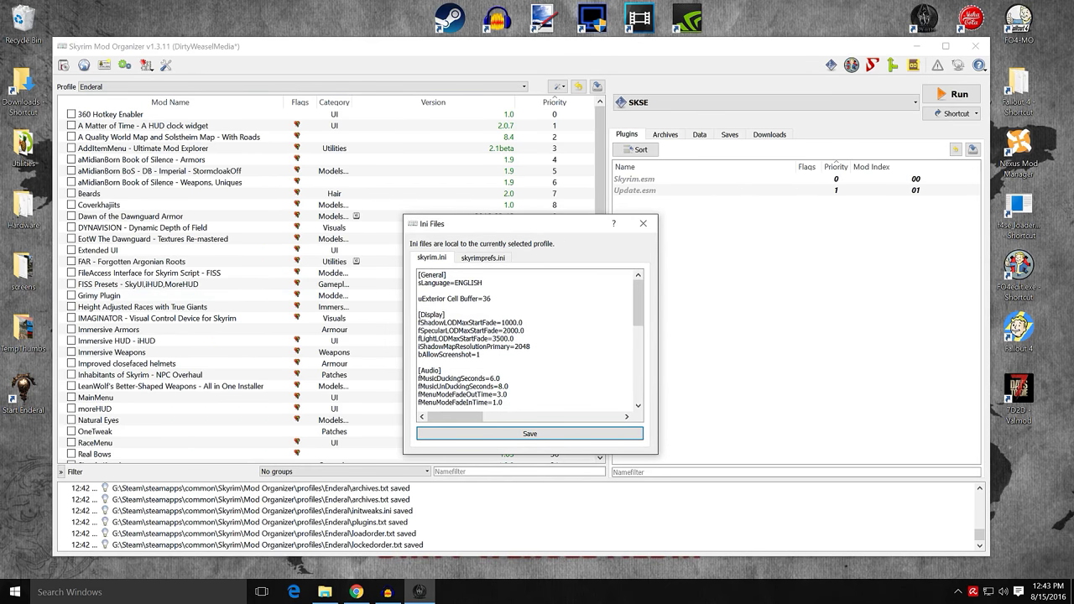
drag(640, 302, 645, 343)
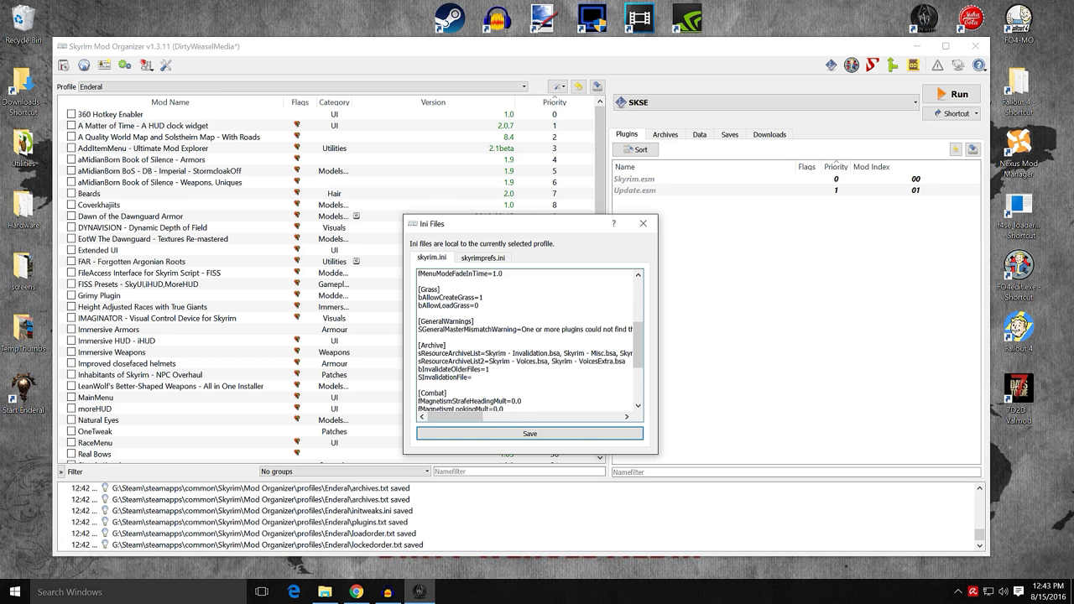
click(643, 225)
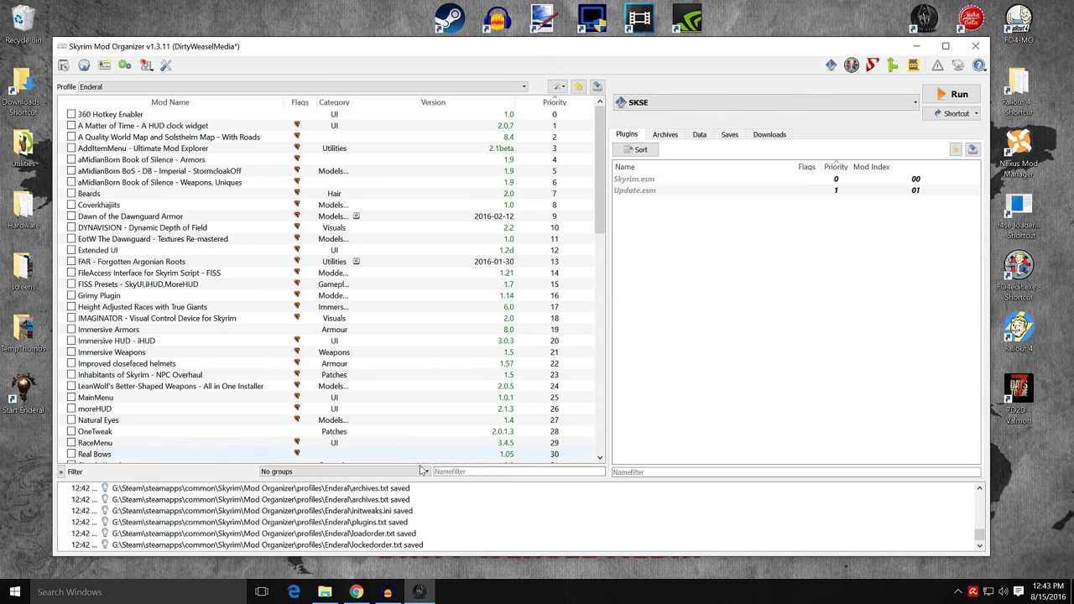
Step: Switch to File Explorer and open the Enderal profile folder inside Mod Organizer's profiles folder
click(324, 591)
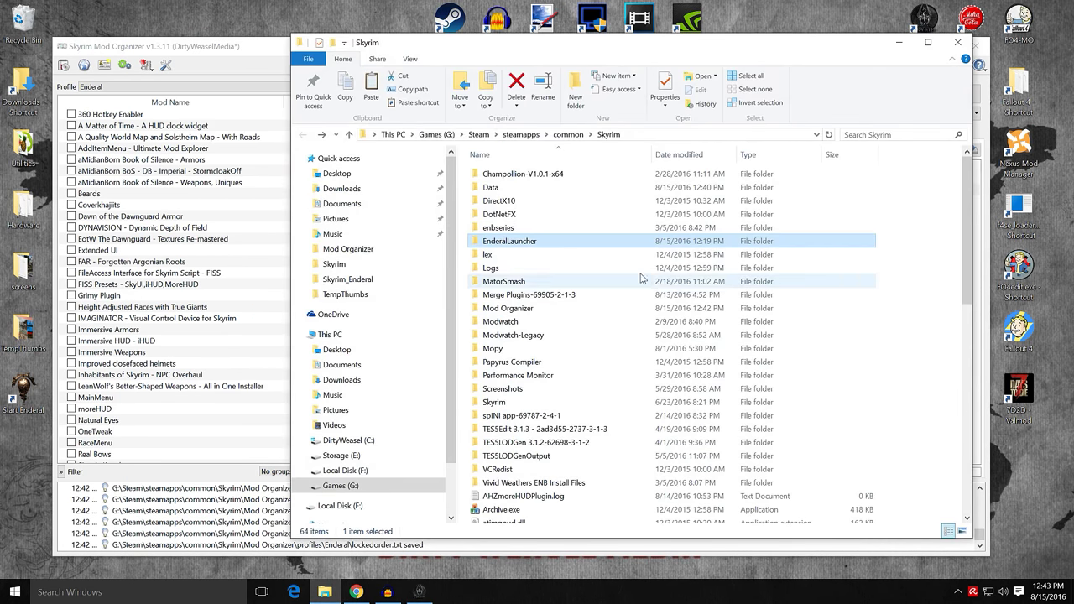
double_click(574, 313)
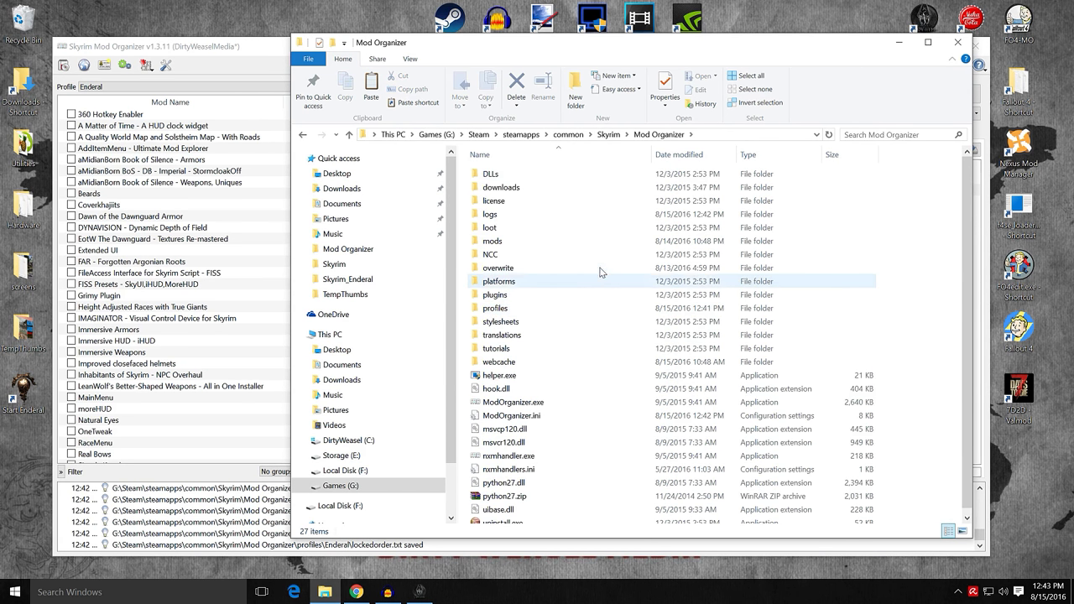
double_click(546, 310)
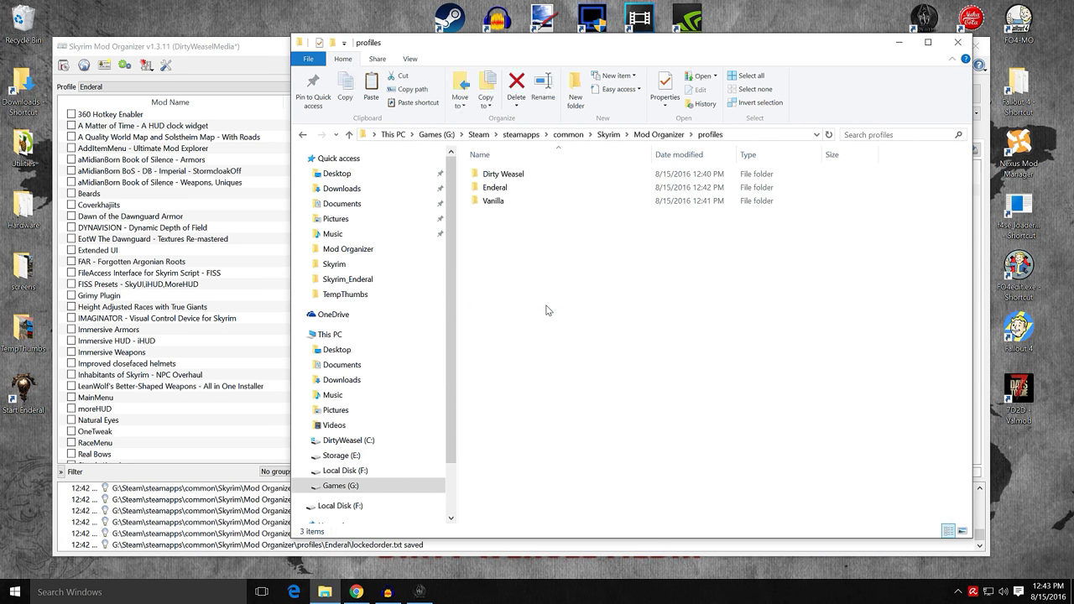
double_click(512, 193)
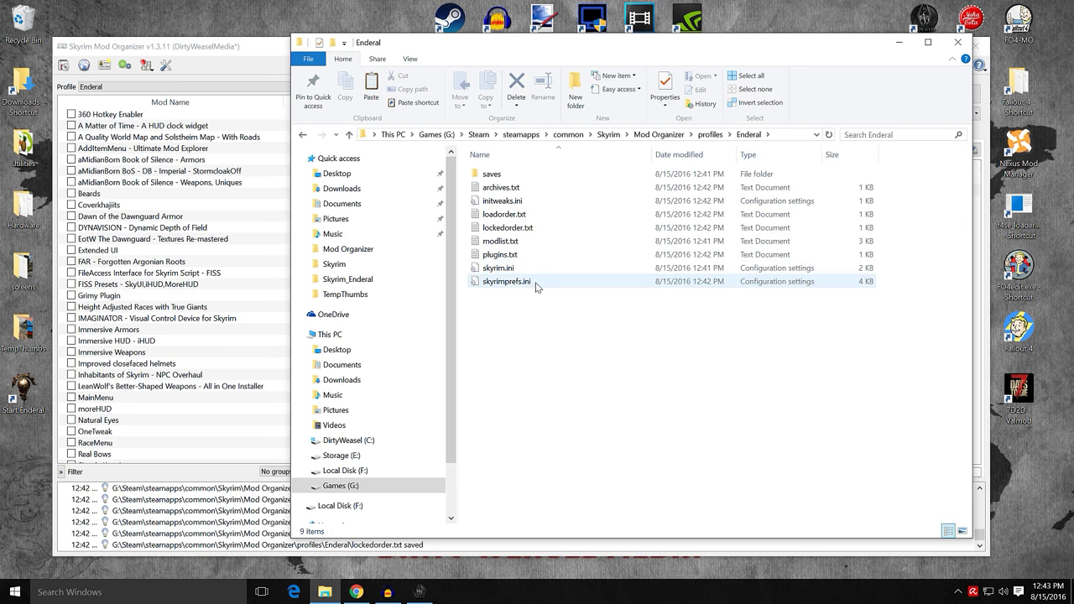
Step: Copy Skyrim.ini and SkyrimPrefs.ini from the desktop into the Enderal profile folder, replacing the existing files
drag(247, 50, 359, 55)
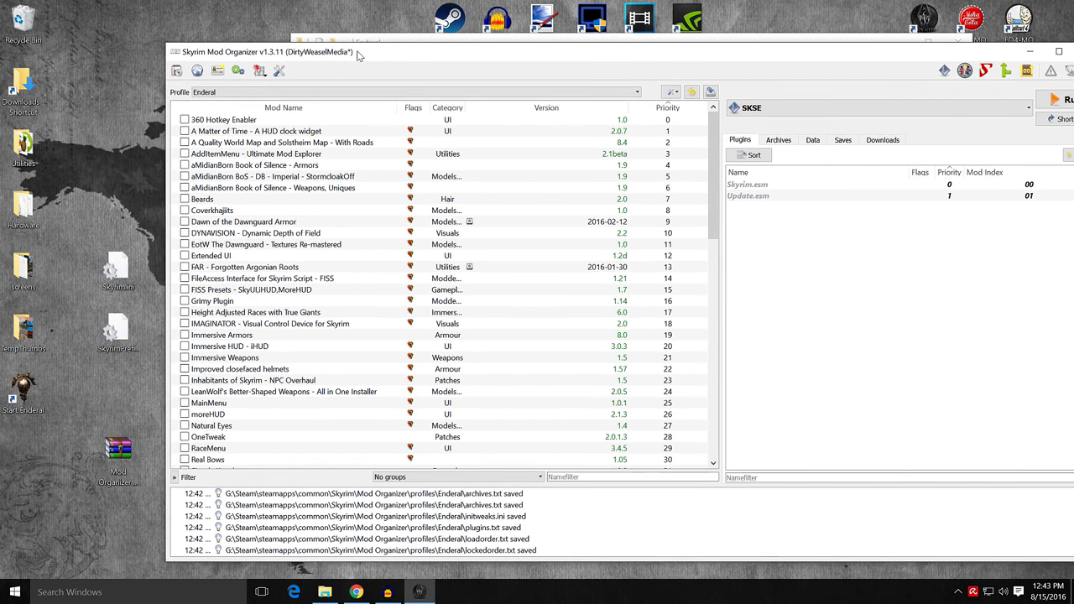
click(523, 43)
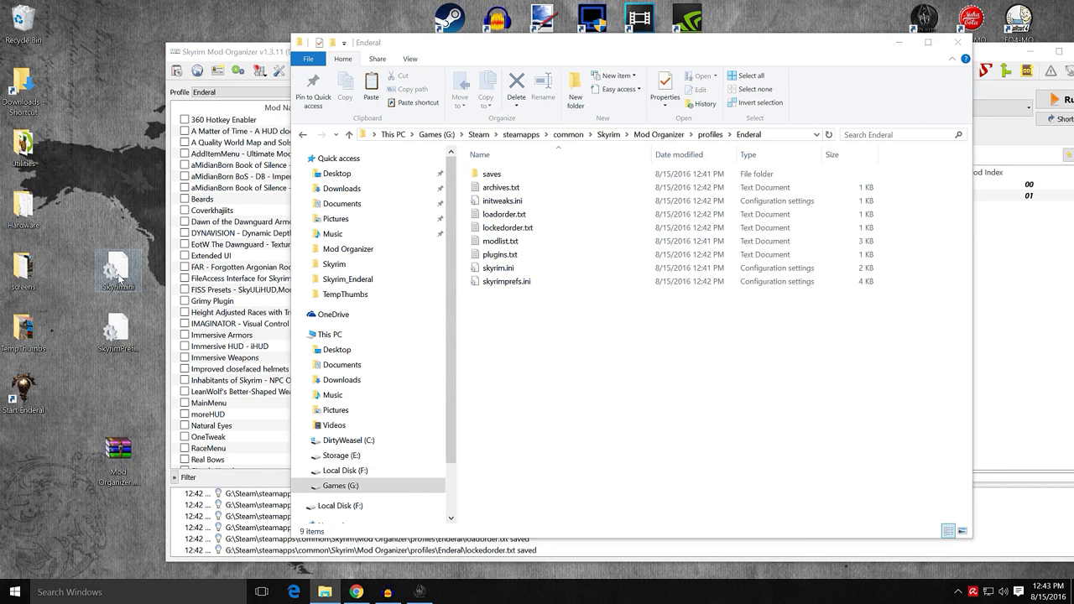
click(120, 277)
ctrl+click(124, 325)
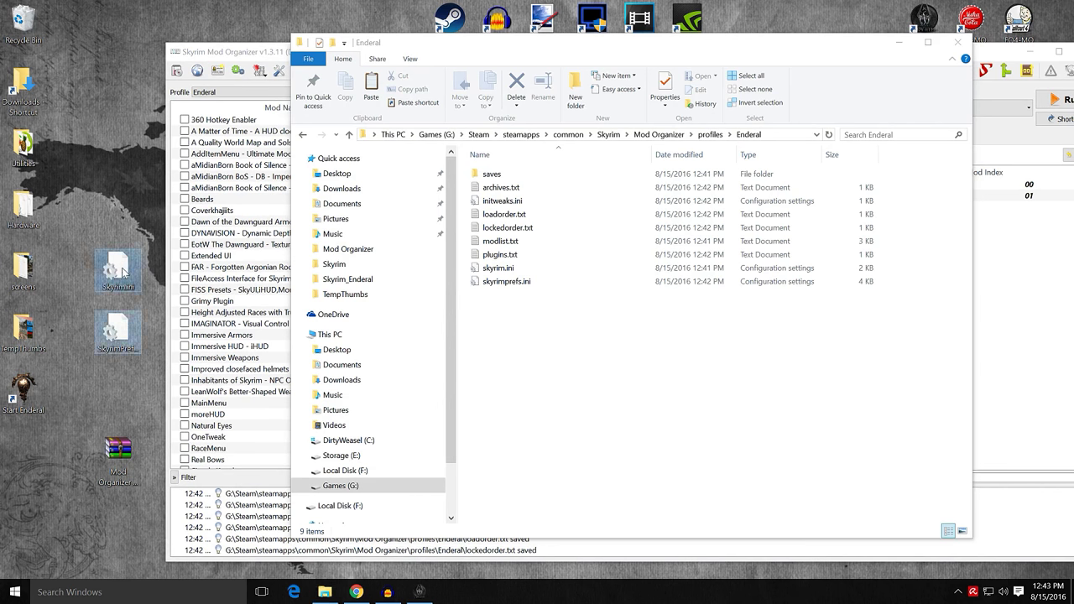
drag(110, 272, 572, 356)
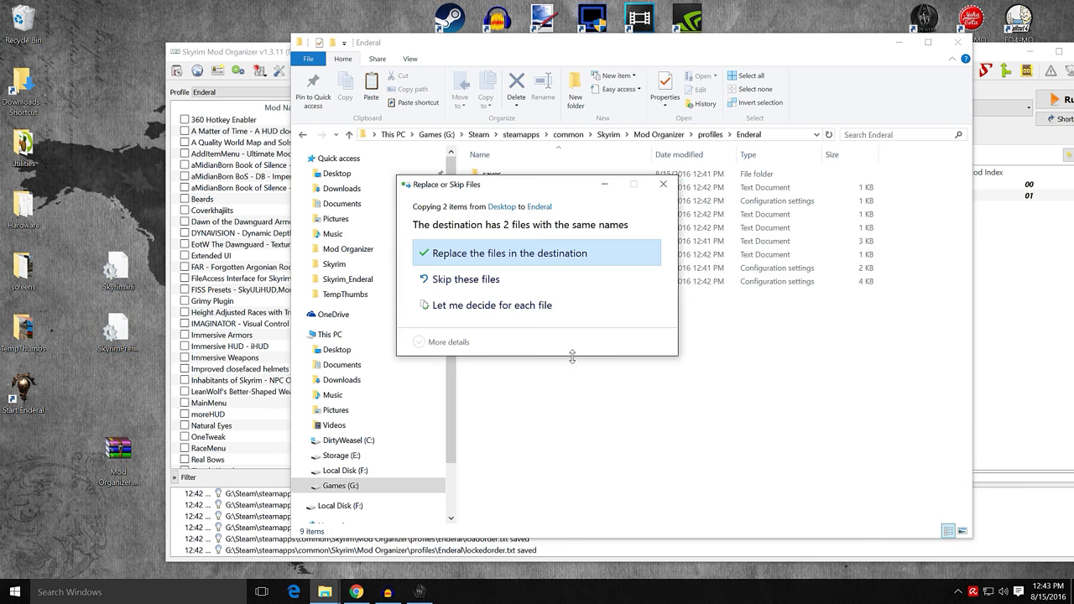
click(494, 260)
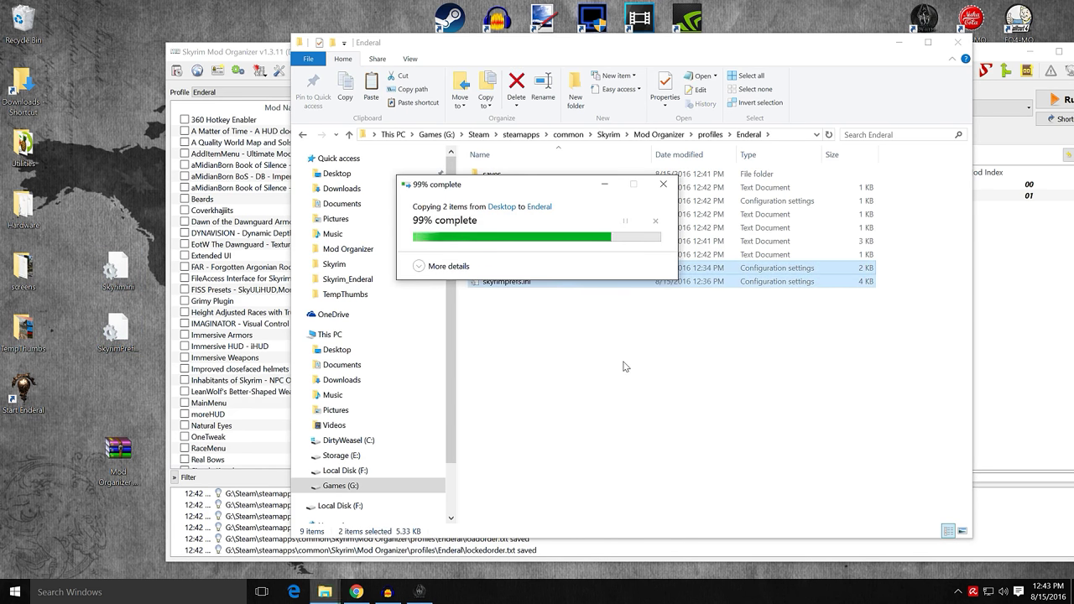
Step: Open skyrim.ini from the Enderal profile folder, review it down to the Papyrus section, and close the file and the folder
click(501, 270)
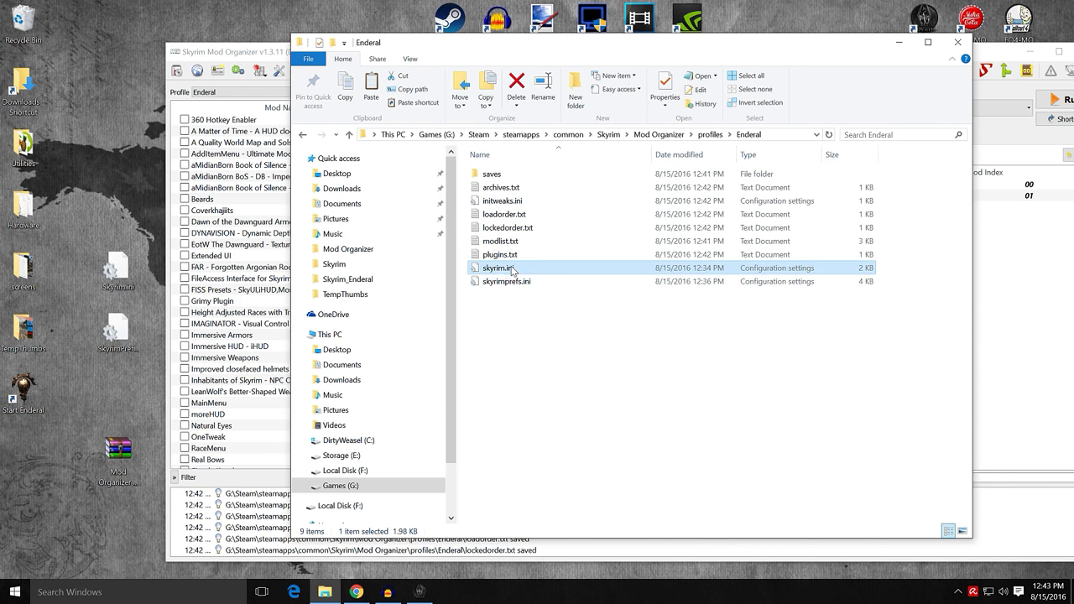
double_click(501, 269)
scroll(512, 270, down, 4)
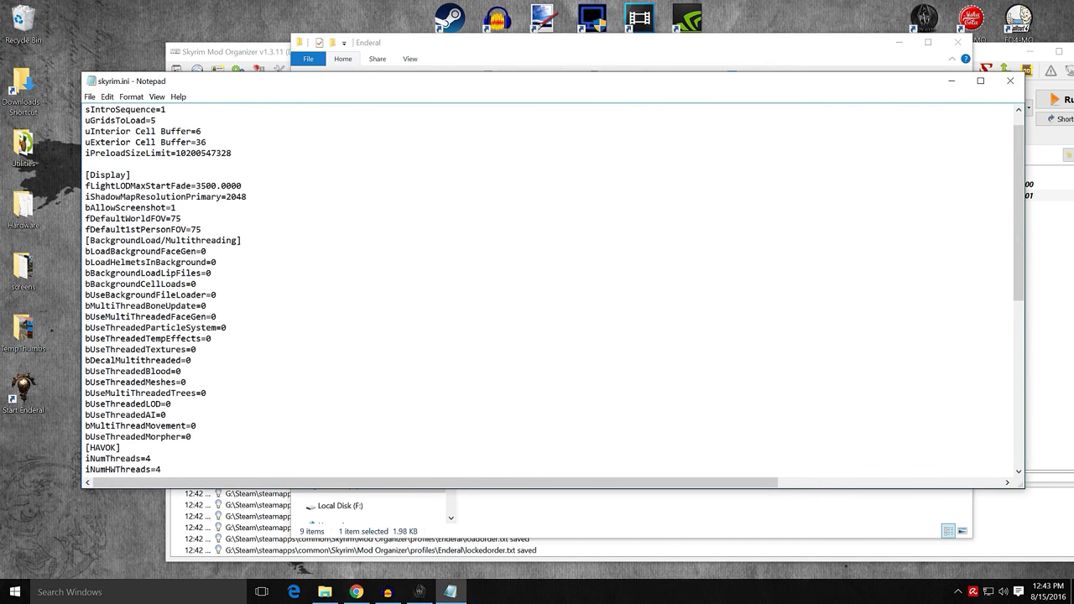
scroll(554, 290, down, 4)
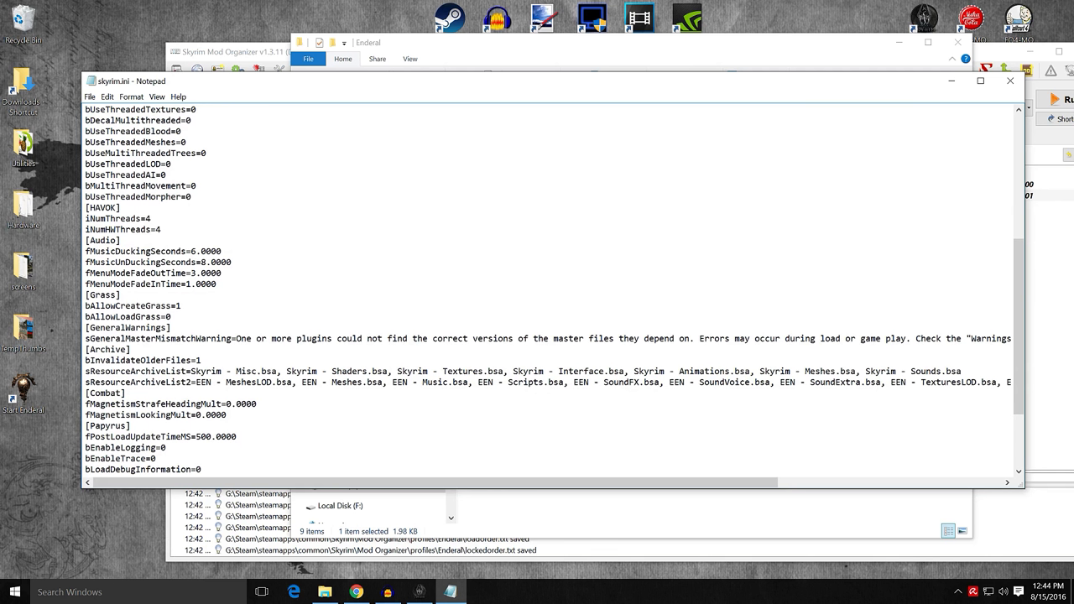
click(1011, 81)
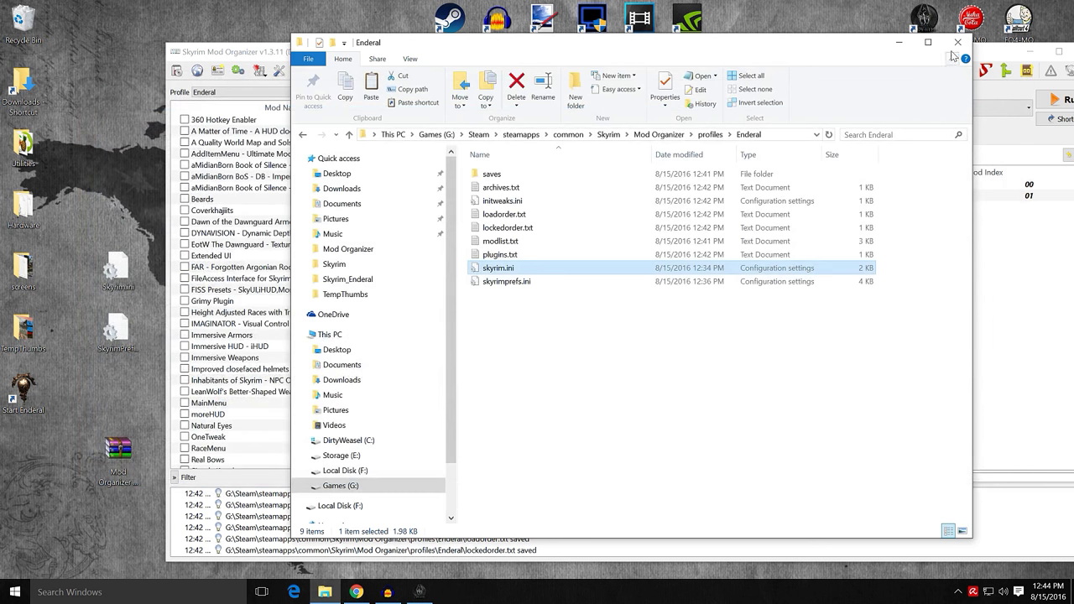
click(957, 42)
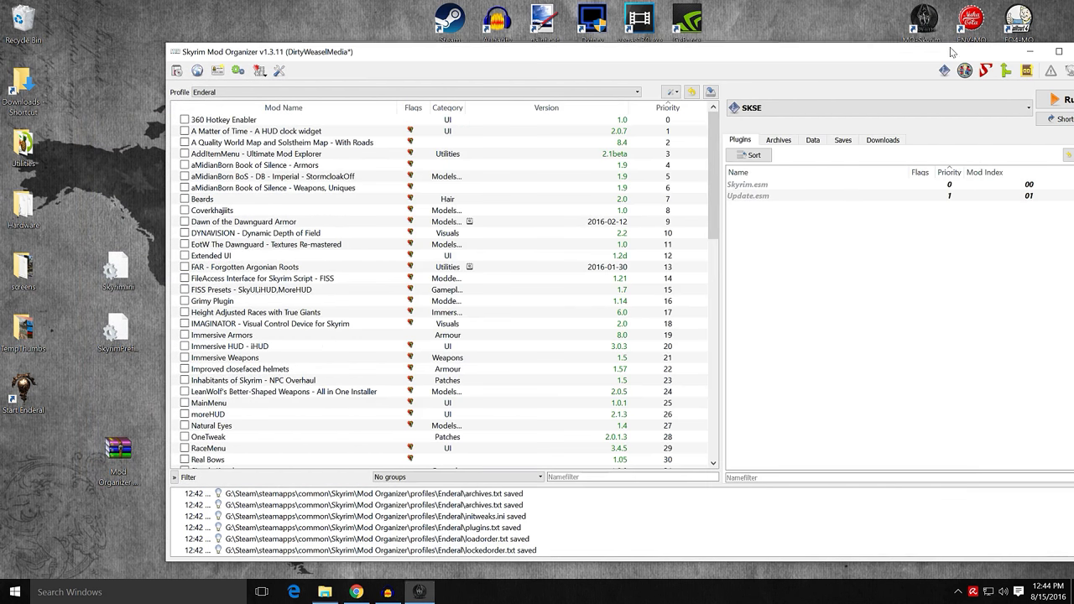
Step: Review the Enderal profile's skyrim.ini again in the INI Editor, checking the archive lists, and close it without saving
click(261, 72)
click(282, 89)
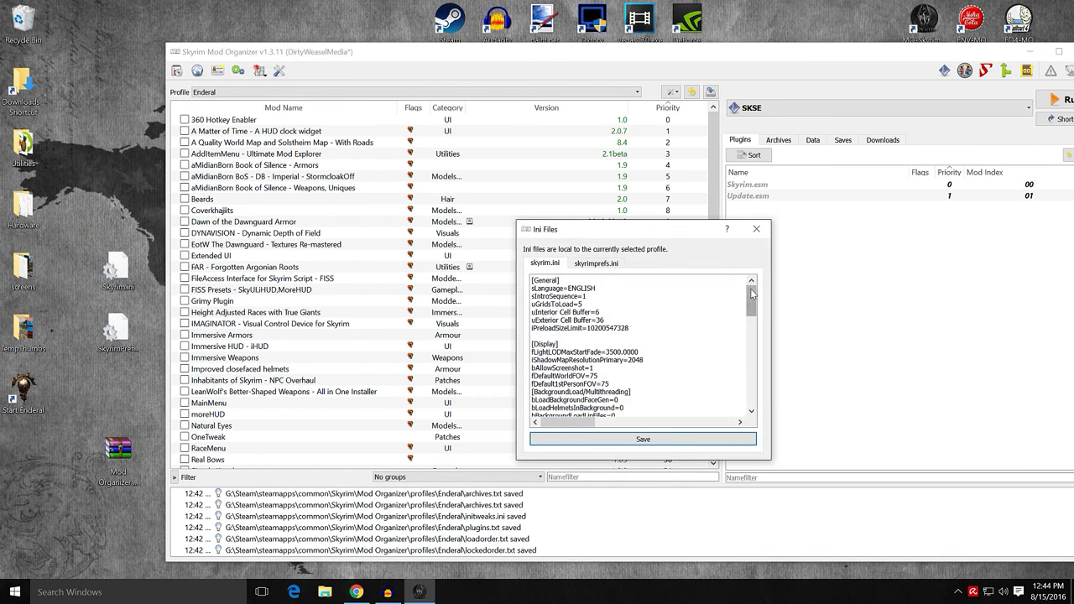
drag(752, 293, 746, 359)
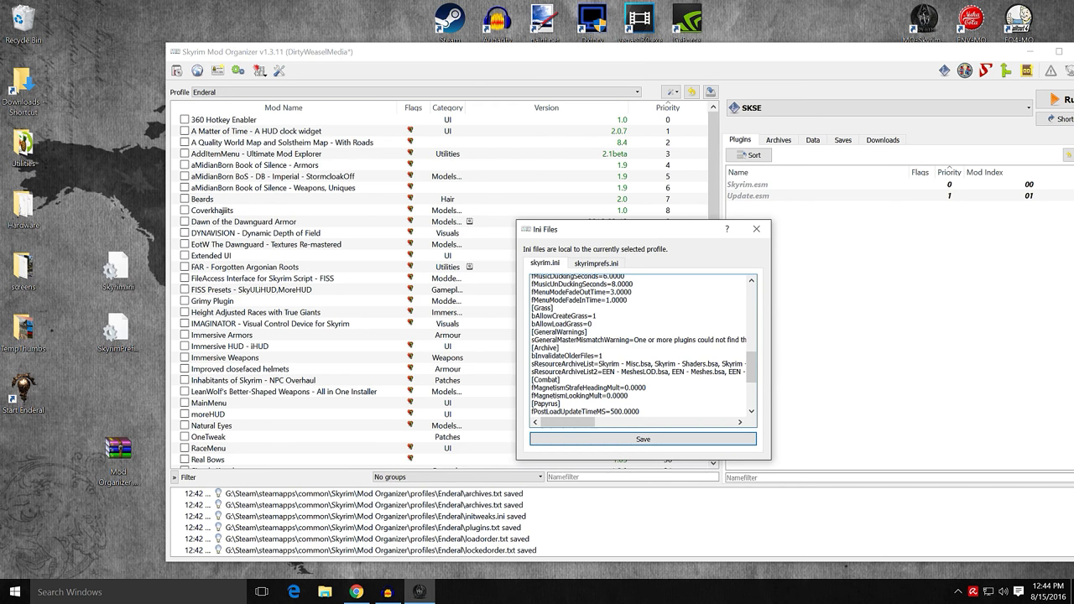
click(757, 230)
Step: Enable the Immersive HUD - iHUD mod in the Enderal profile's mod list
drag(796, 59, 699, 38)
mouse_move(614, 115)
mouse_down()
mouse_move(614, 158)
mouse_move(613, 116)
mouse_up()
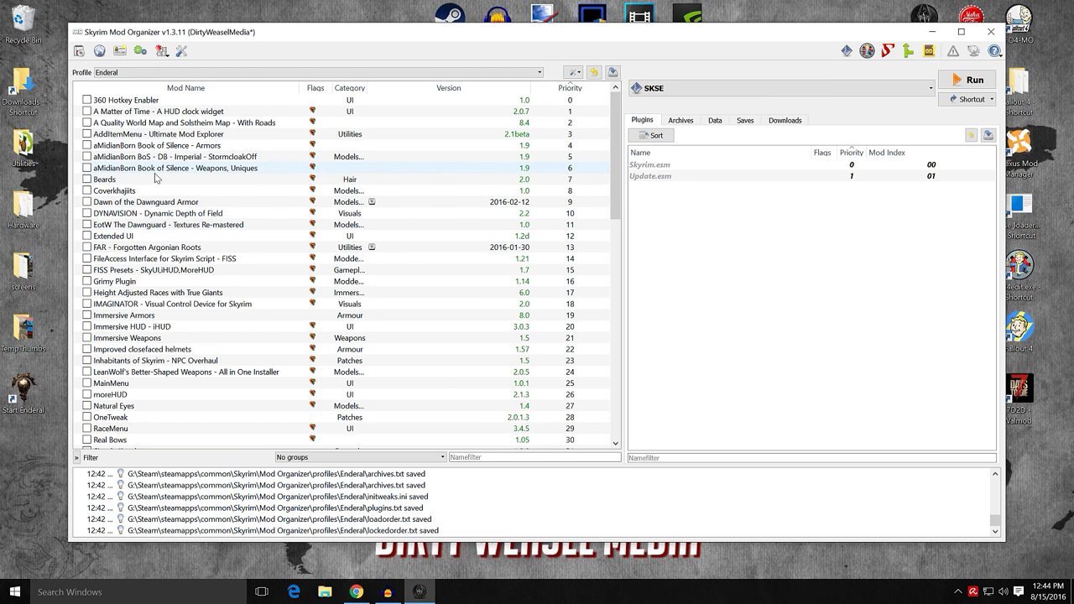
drag(615, 162, 611, 197)
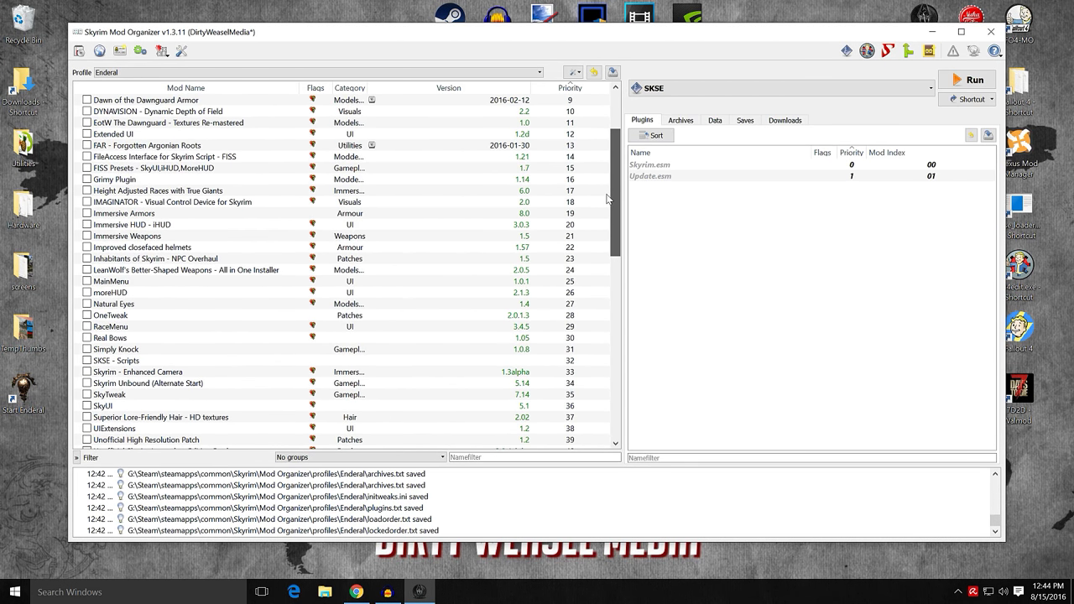
click(86, 225)
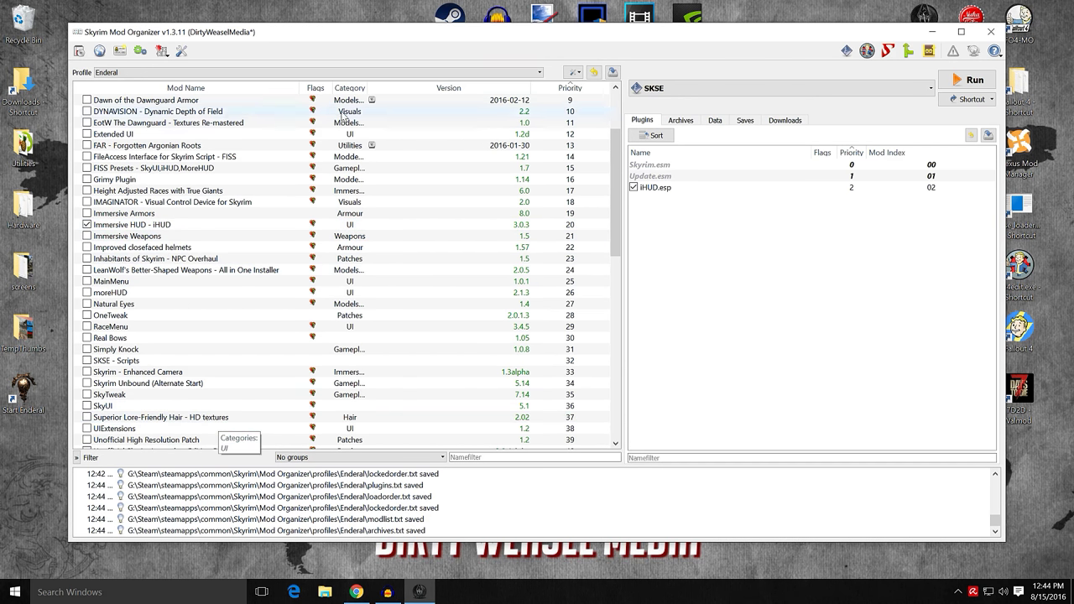
Step: Sort the mod list by ascending priority and move Immersive HUD - iHUD above 360 Hotkey Enabler to priority 0
click(569, 88)
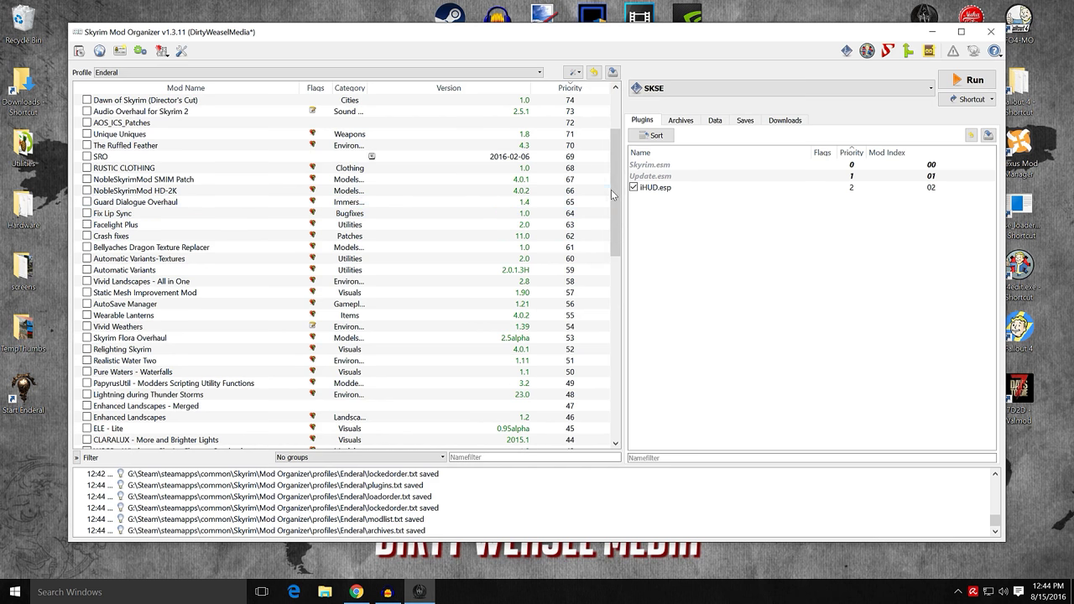
drag(610, 189, 619, 120)
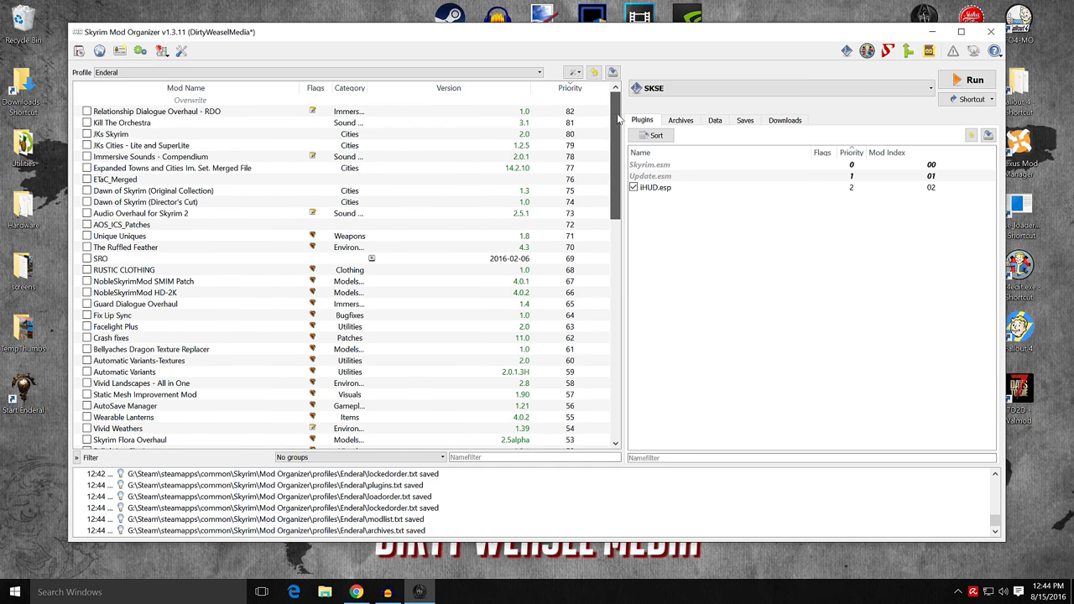
click(570, 88)
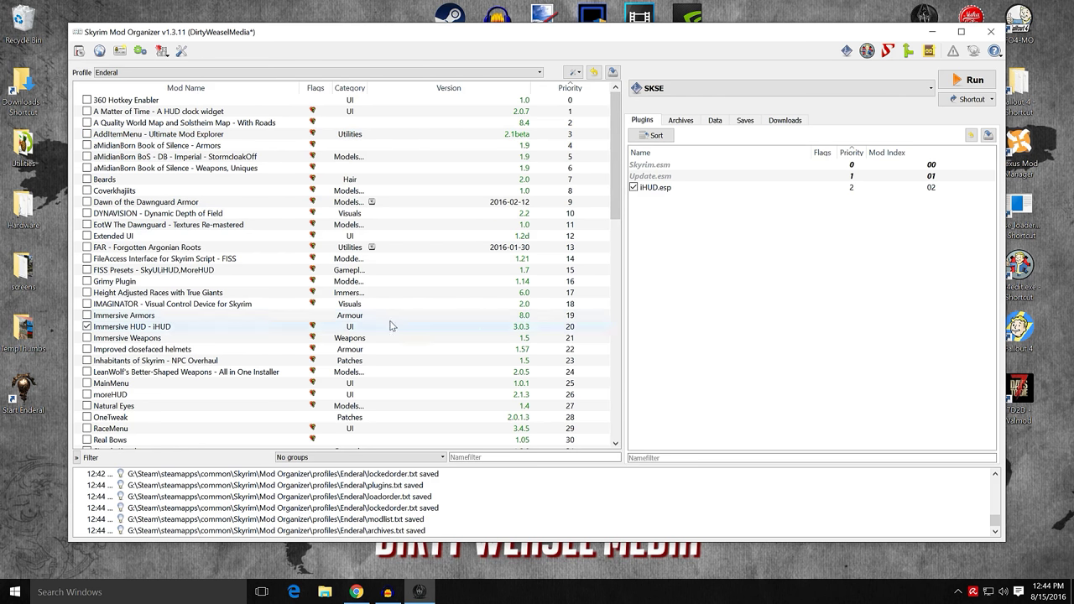
drag(248, 326, 240, 98)
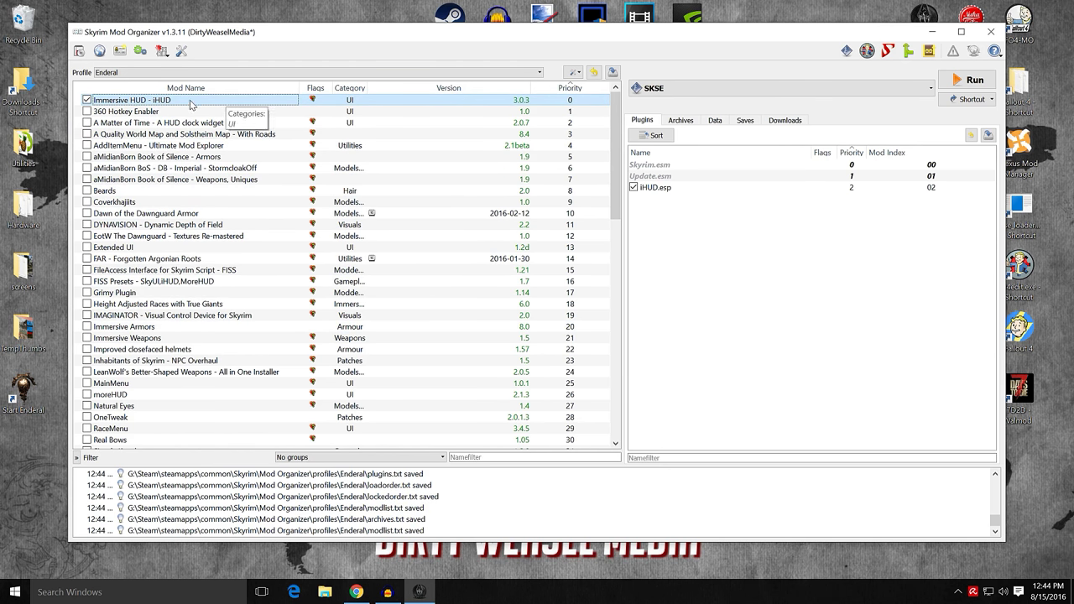
mouse_move(618, 172)
mouse_down()
mouse_move(620, 360)
mouse_move(592, 405)
mouse_move(618, 277)
mouse_move(618, 159)
mouse_up()
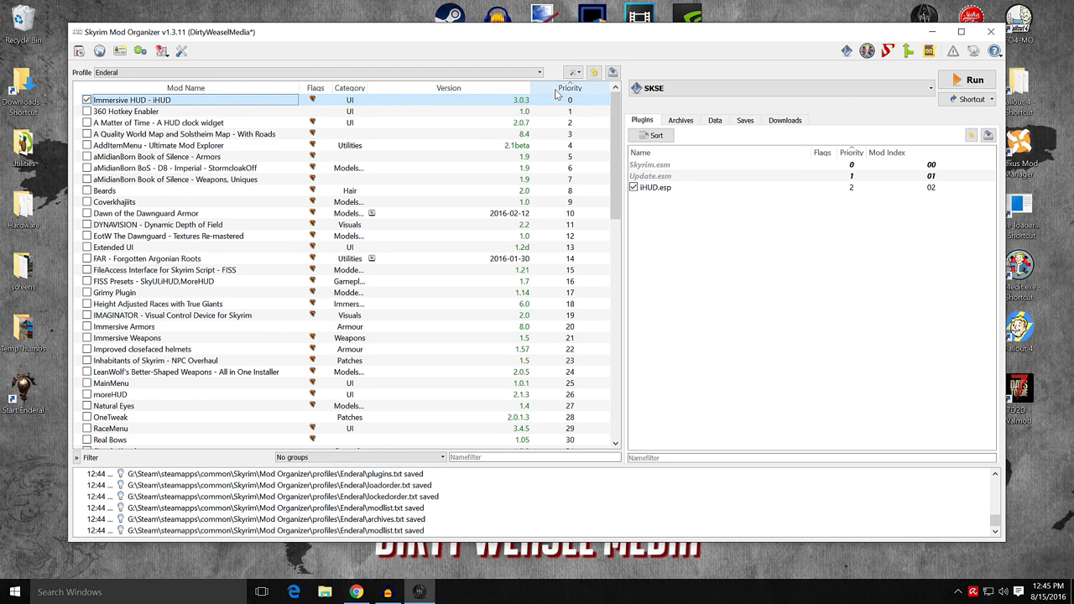
Step: Launch the game through SKSE with the Enderal profile, enter the game world and open Mod Configuration from the journal
click(973, 81)
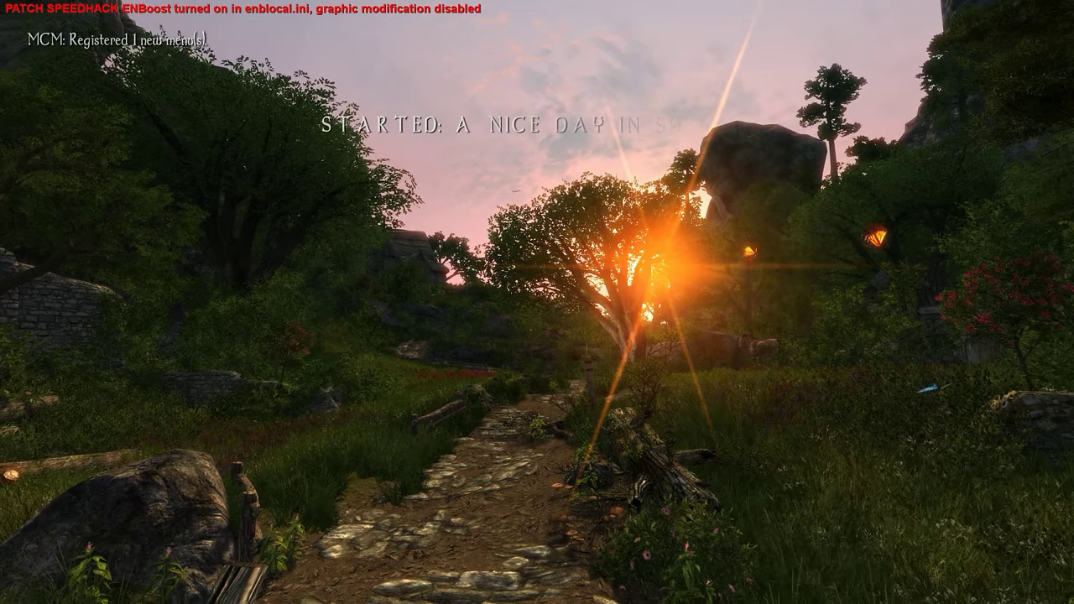
key(w)
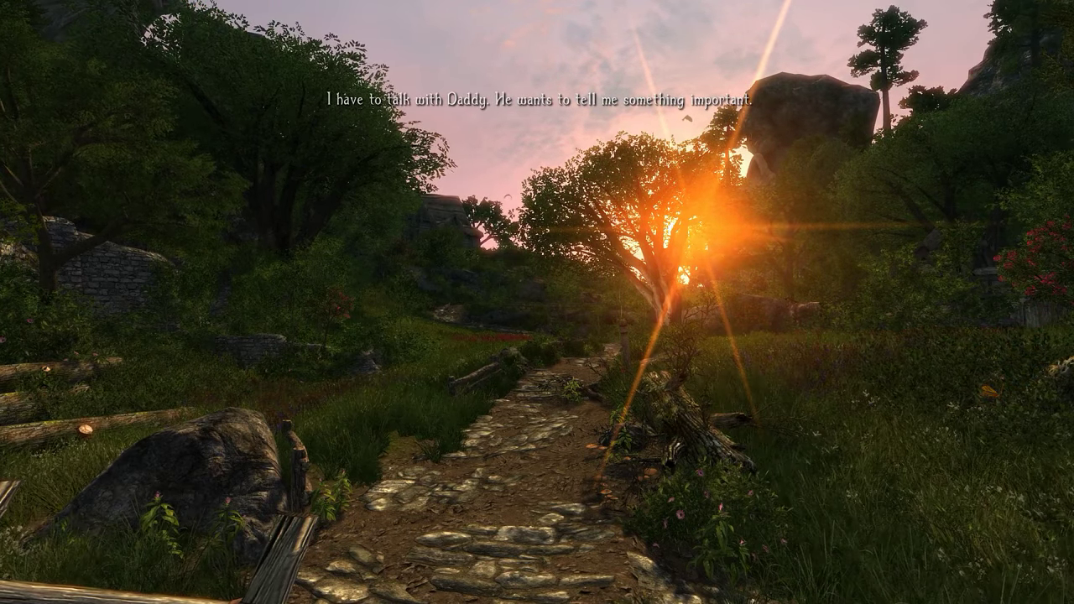
key(Escape)
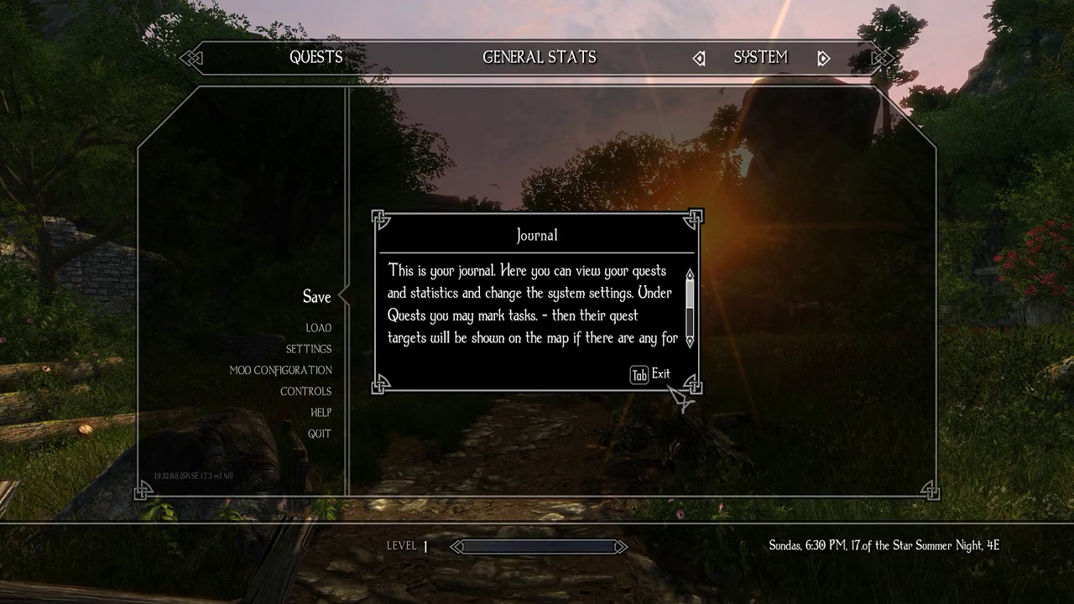
click(670, 387)
click(303, 370)
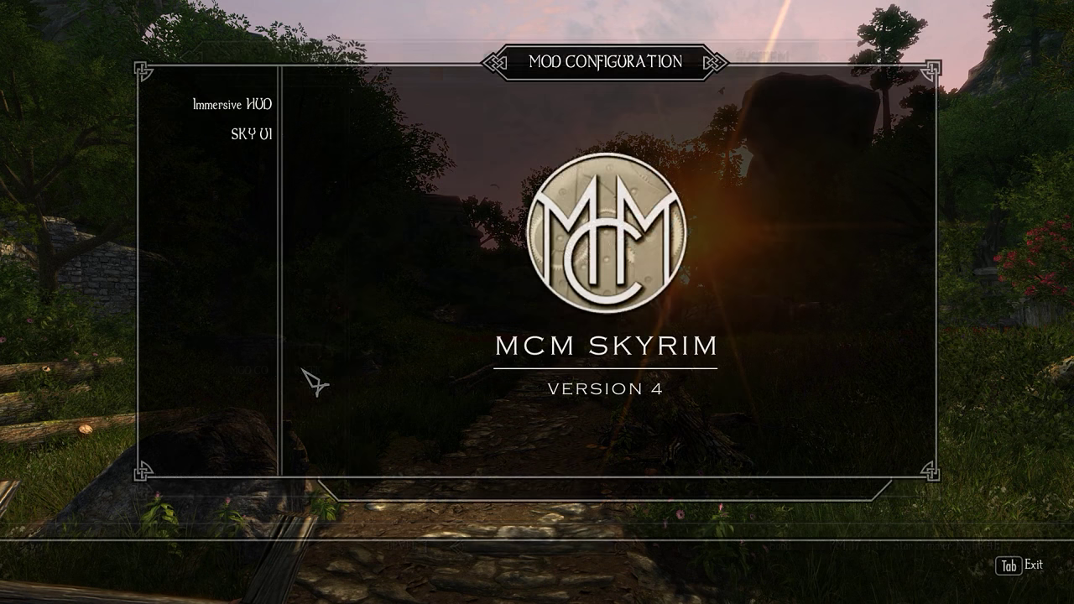
Step: Check the Immersive HUD and SkyUI entries in Mod Configuration and return to the system menu
click(246, 107)
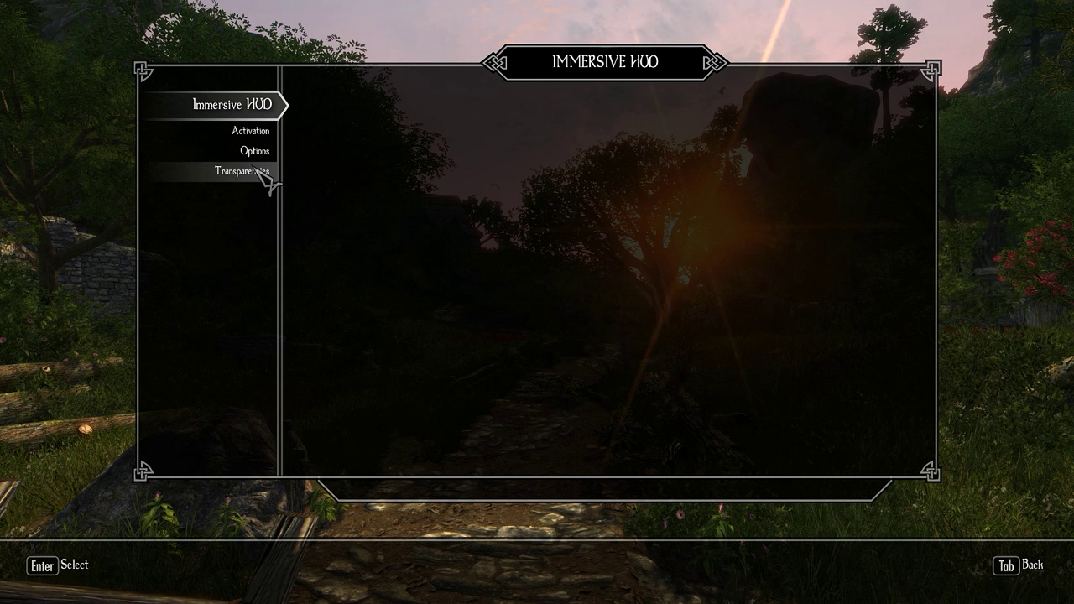
key(Tab)
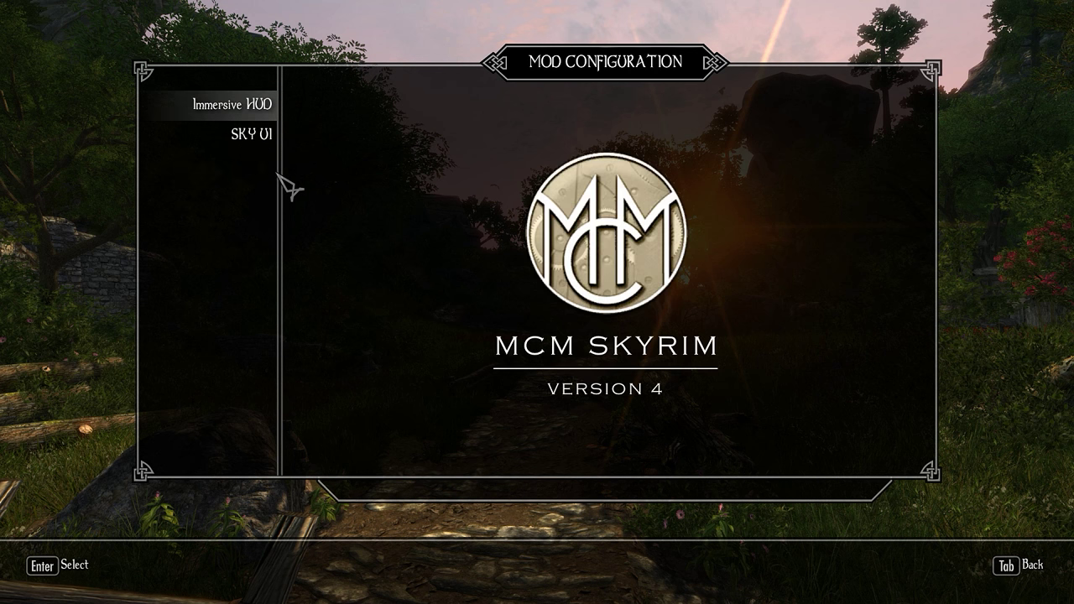
click(271, 156)
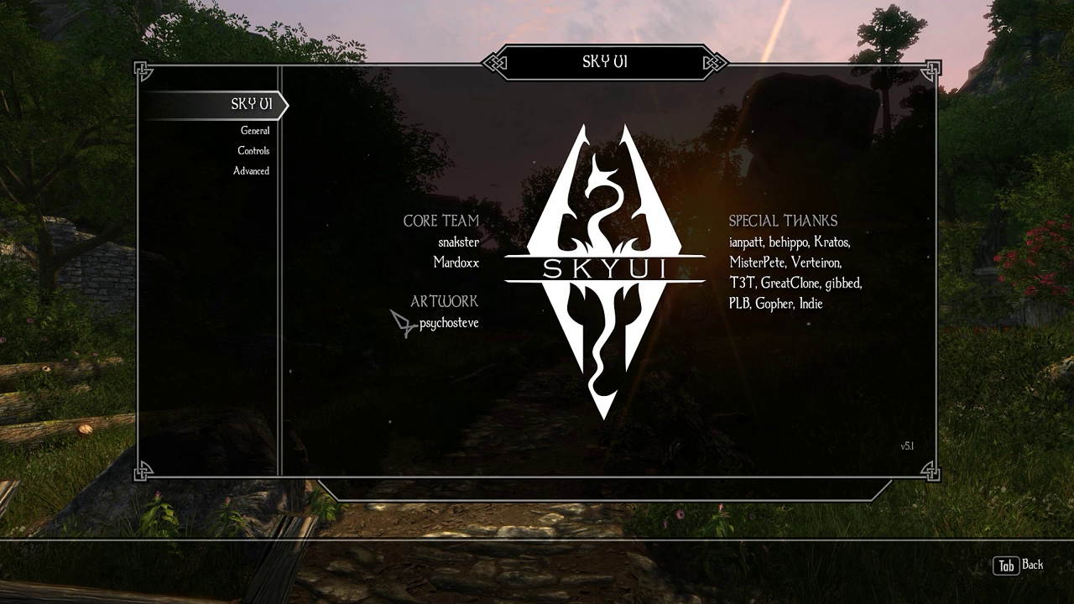
key(Tab)
key(Tab)
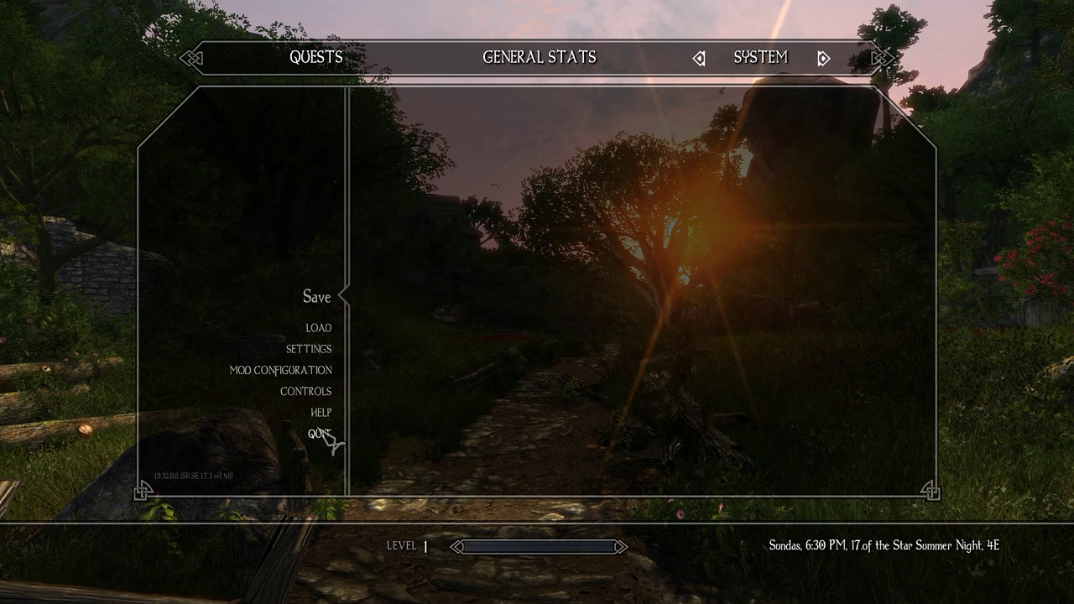
Step: Quit the game to the desktop and minimize Mod Organizer
click(317, 438)
click(424, 324)
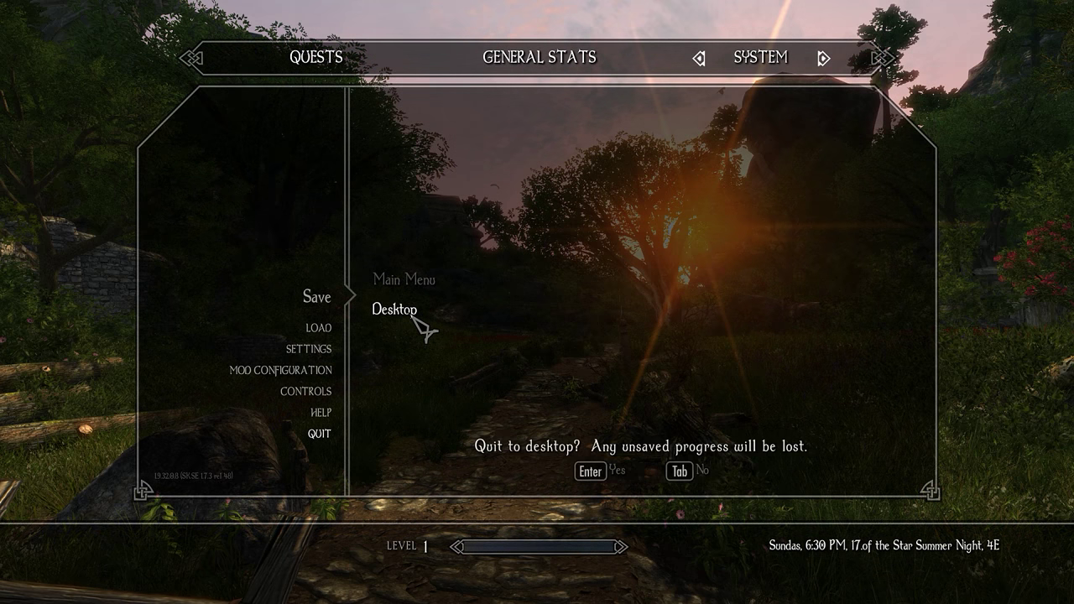
key(Return)
click(933, 32)
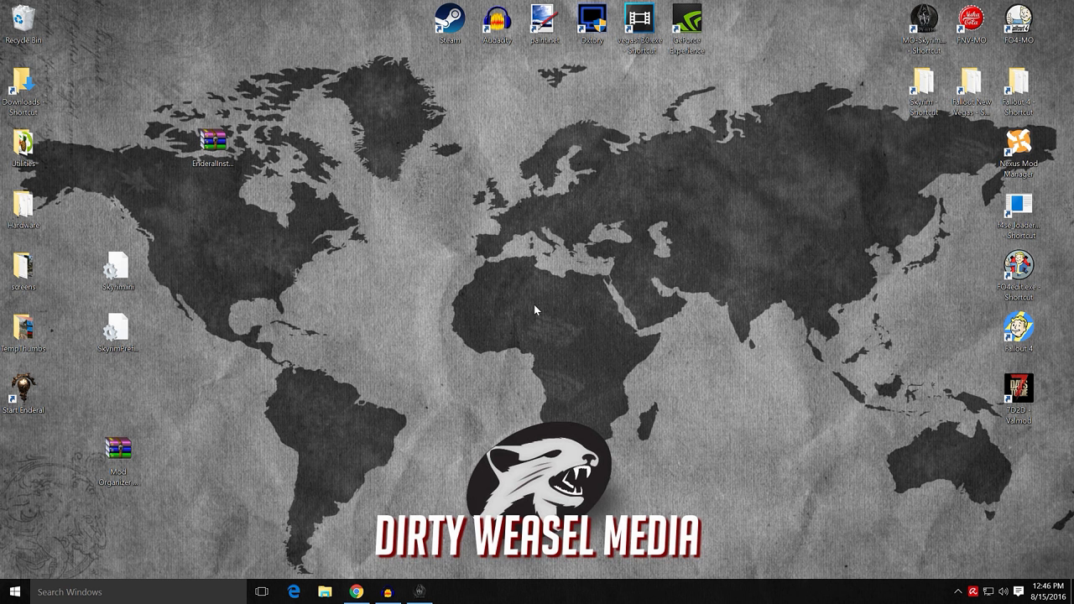
Step: Open the Skyrim game folder from its desktop shortcut and start Enderal Launcher.exe
click(923, 88)
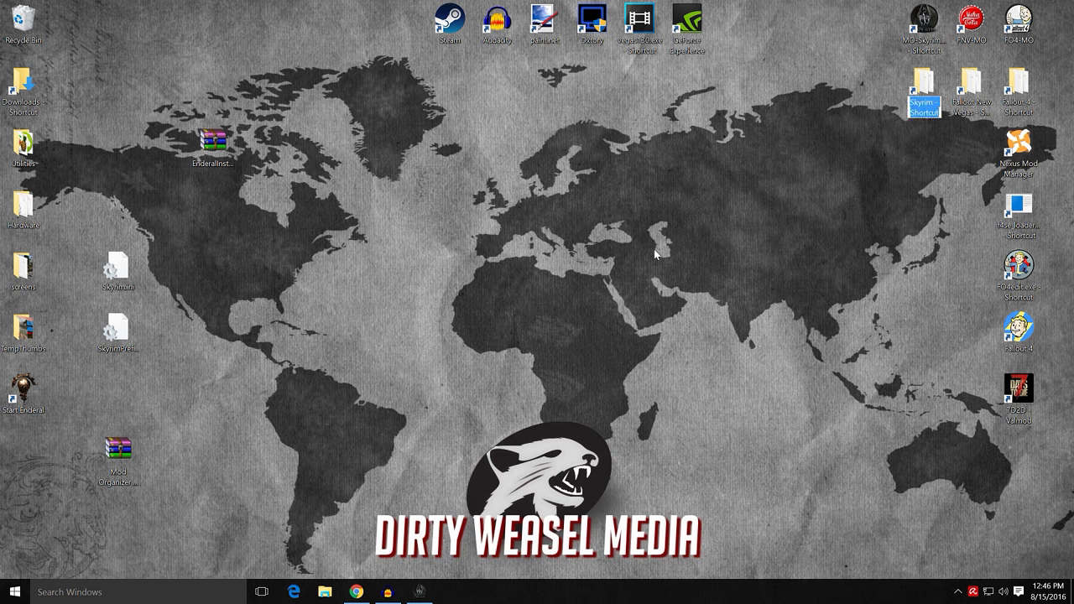
click(920, 90)
double_click(922, 92)
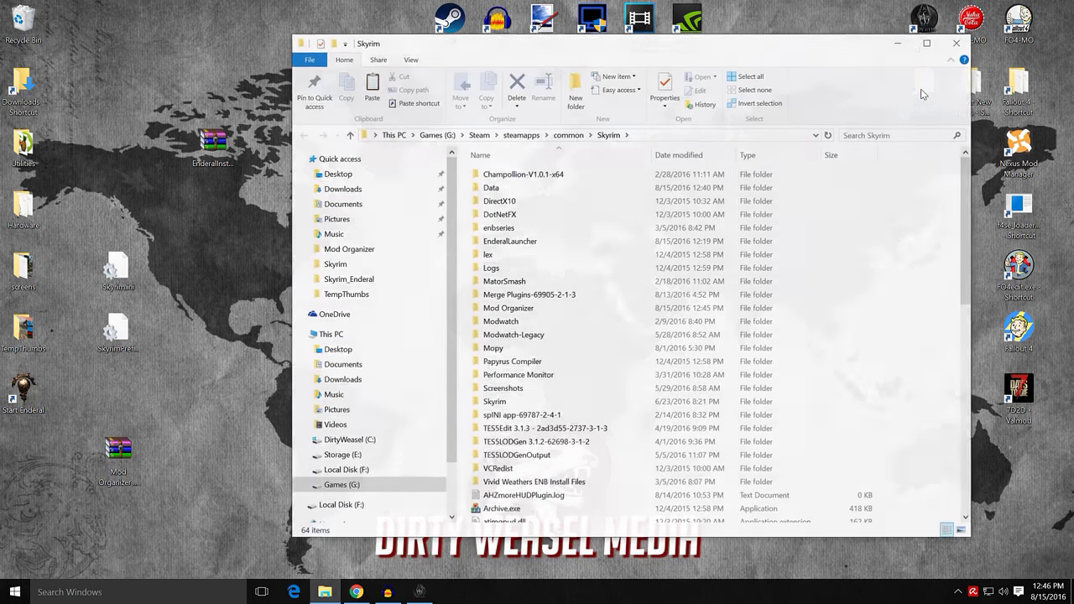
drag(965, 193, 961, 364)
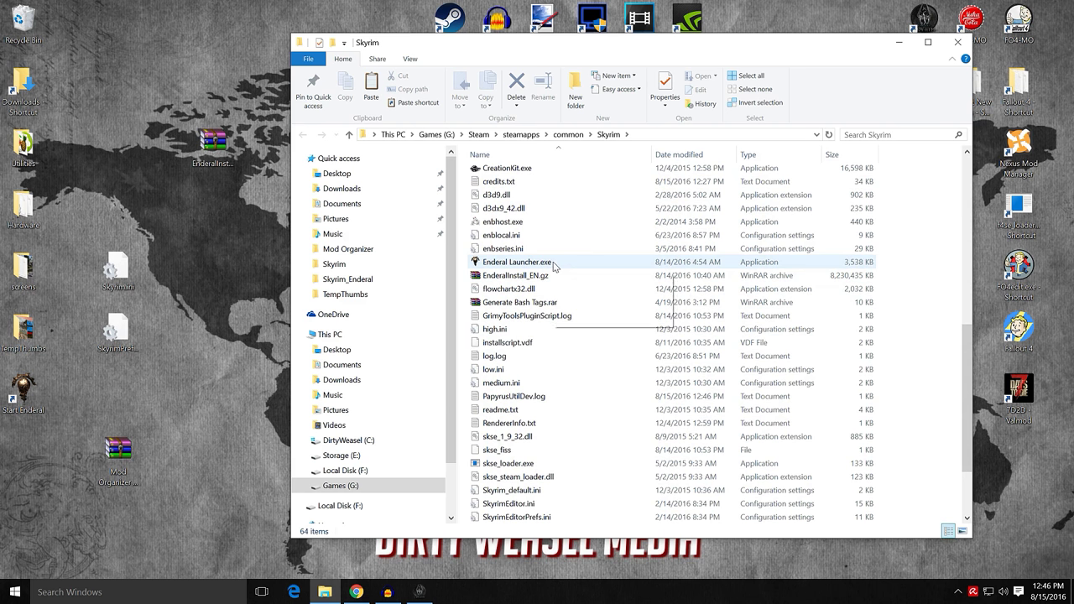
double_click(552, 266)
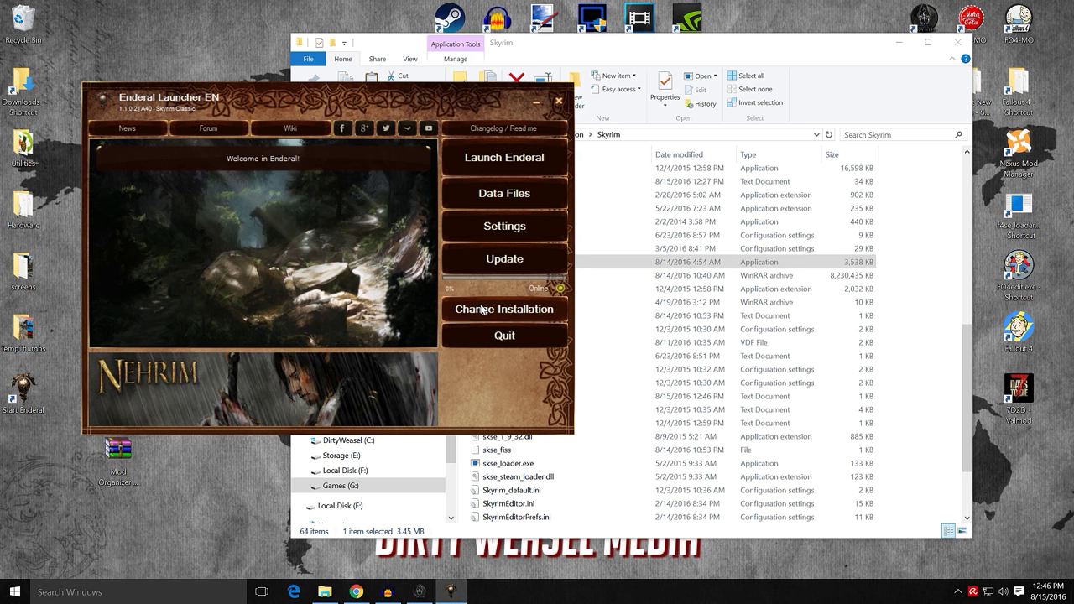
click(538, 105)
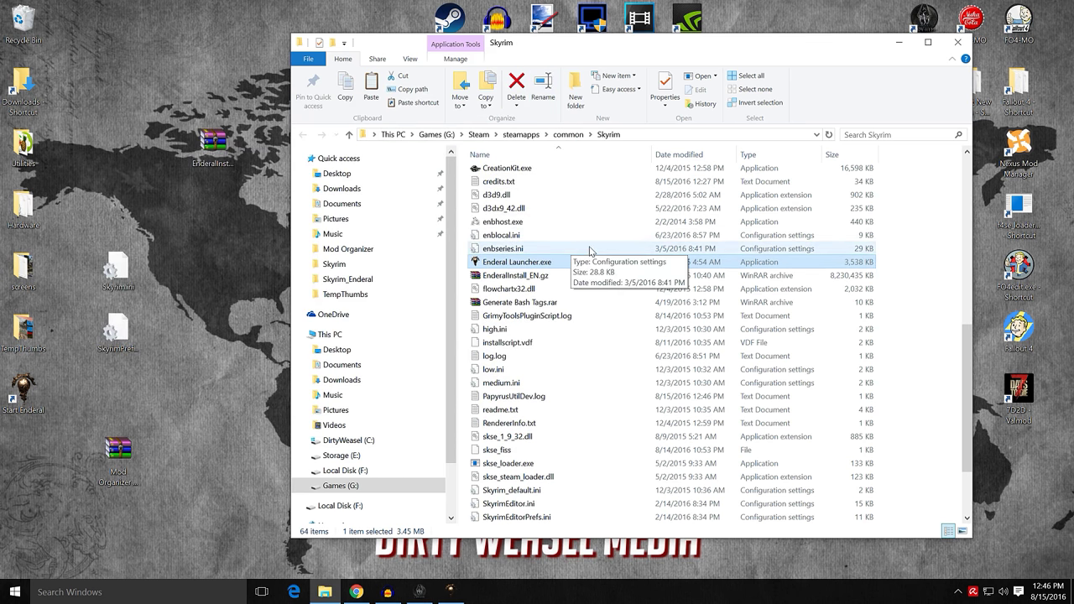
double_click(565, 265)
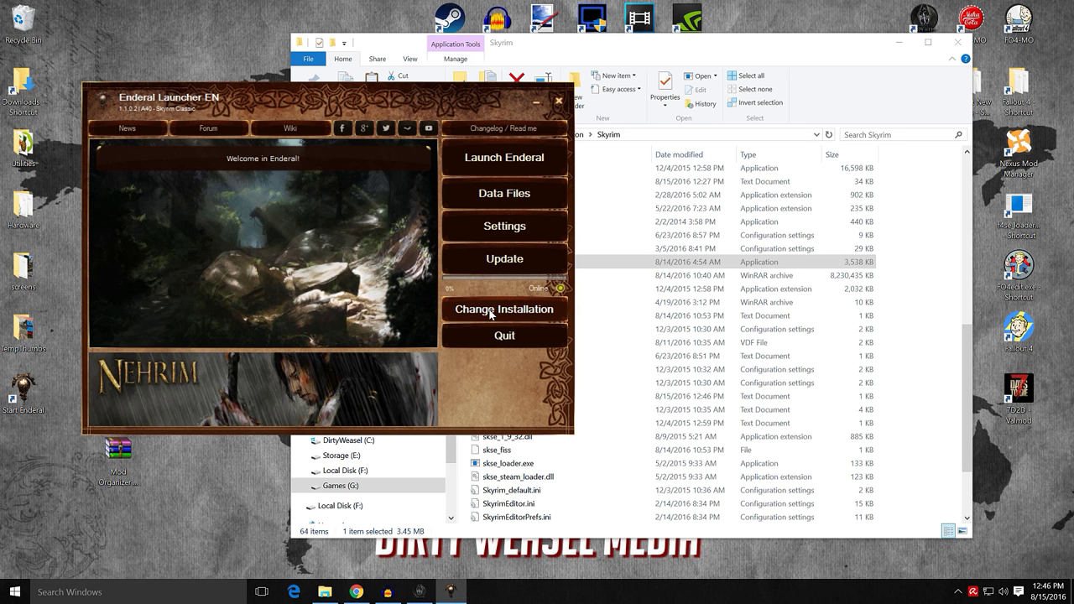
Step: Uninstall Enderal through the launcher's installation change assistant using the Delete Enderal option
click(491, 313)
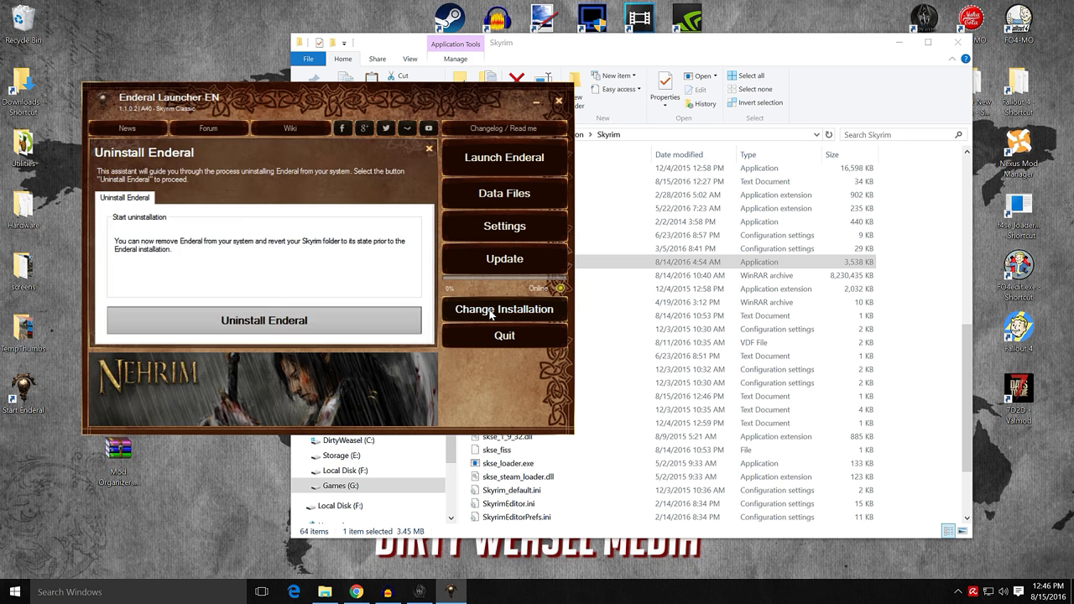
click(306, 322)
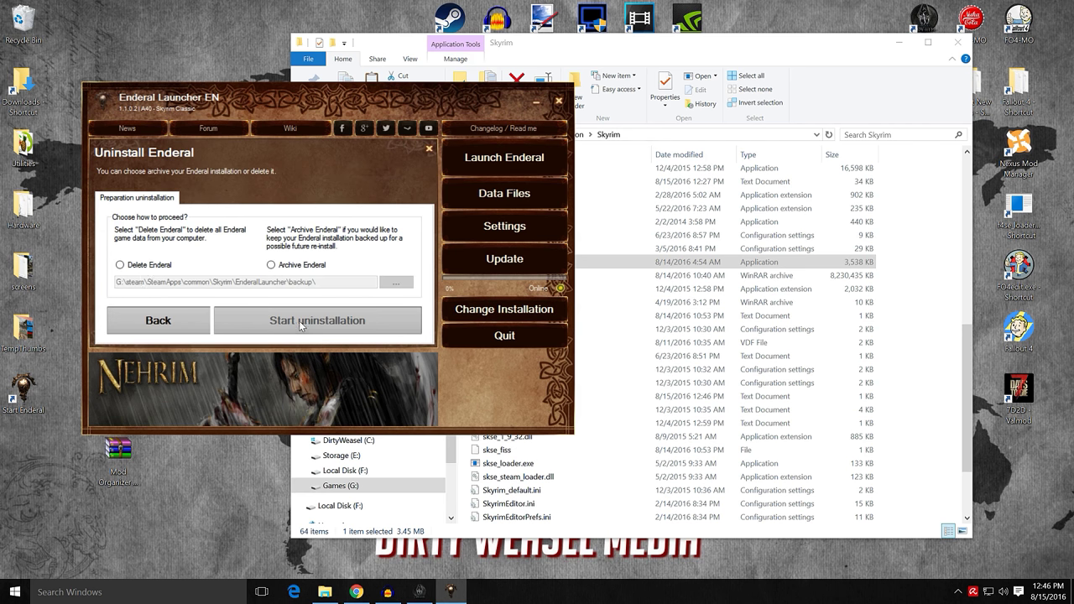
click(120, 265)
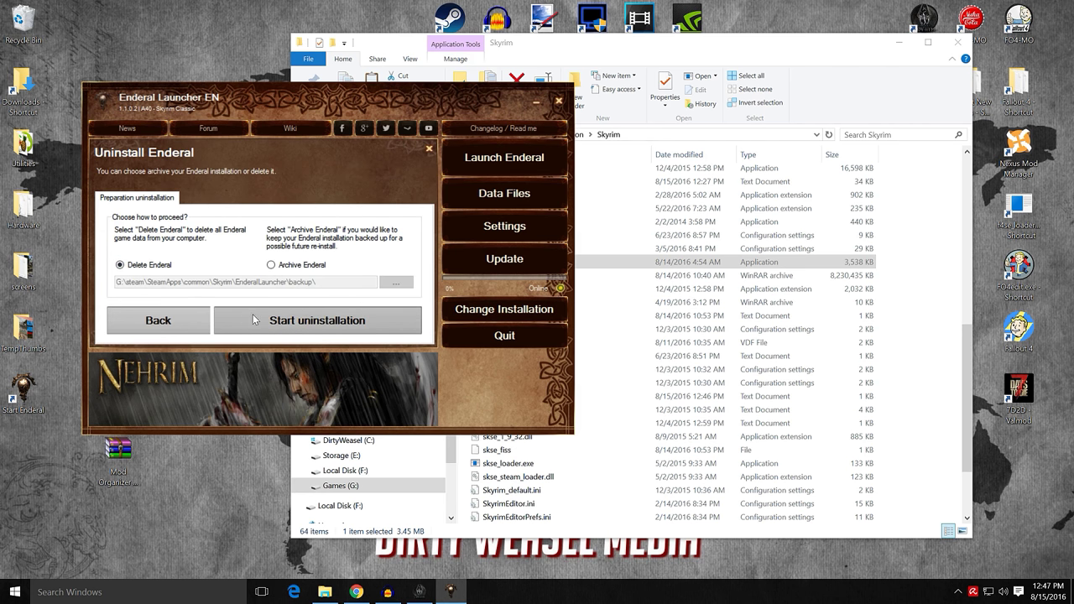
click(253, 315)
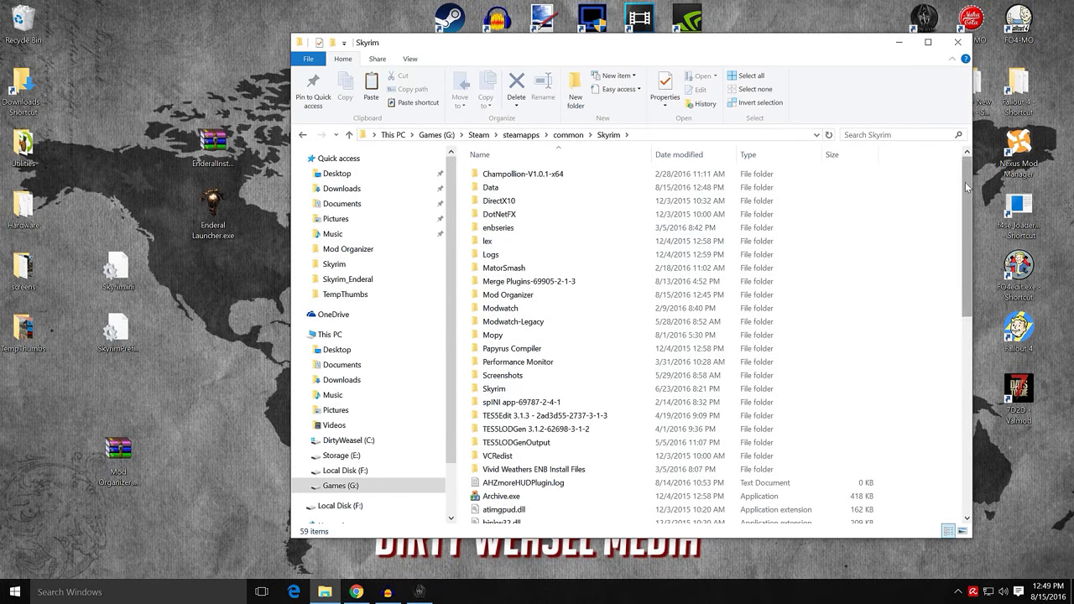
Step: Inspect the Skyrim folder and its Data subfolder for the files left after the uninstallation, and close the folder window
mouse_move(965, 182)
mouse_down()
mouse_move(978, 282)
mouse_move(967, 380)
mouse_move(959, 171)
mouse_up()
double_click(599, 186)
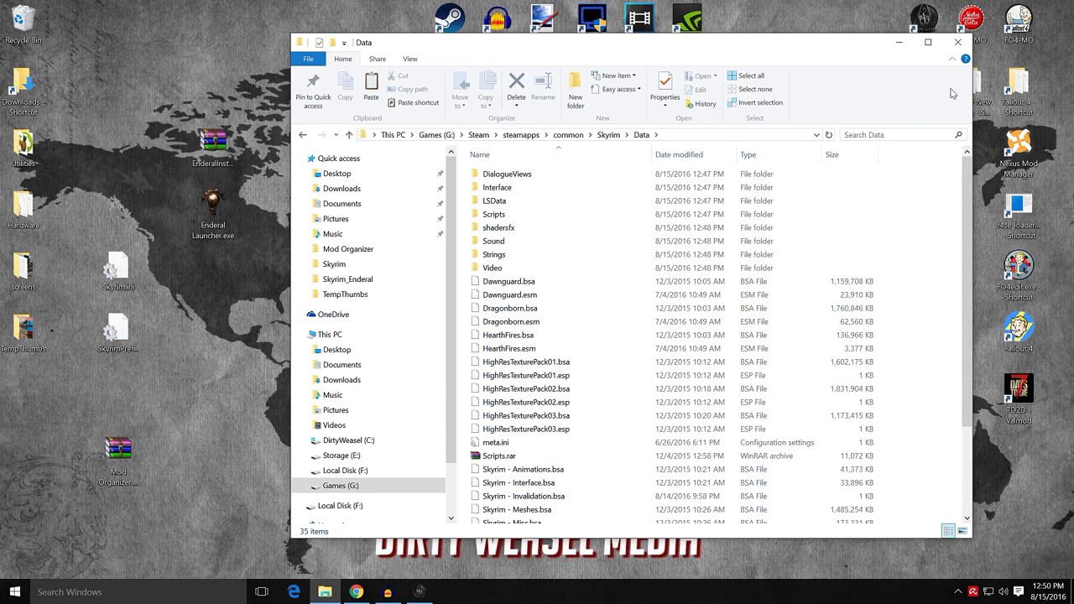
drag(963, 220, 938, 150)
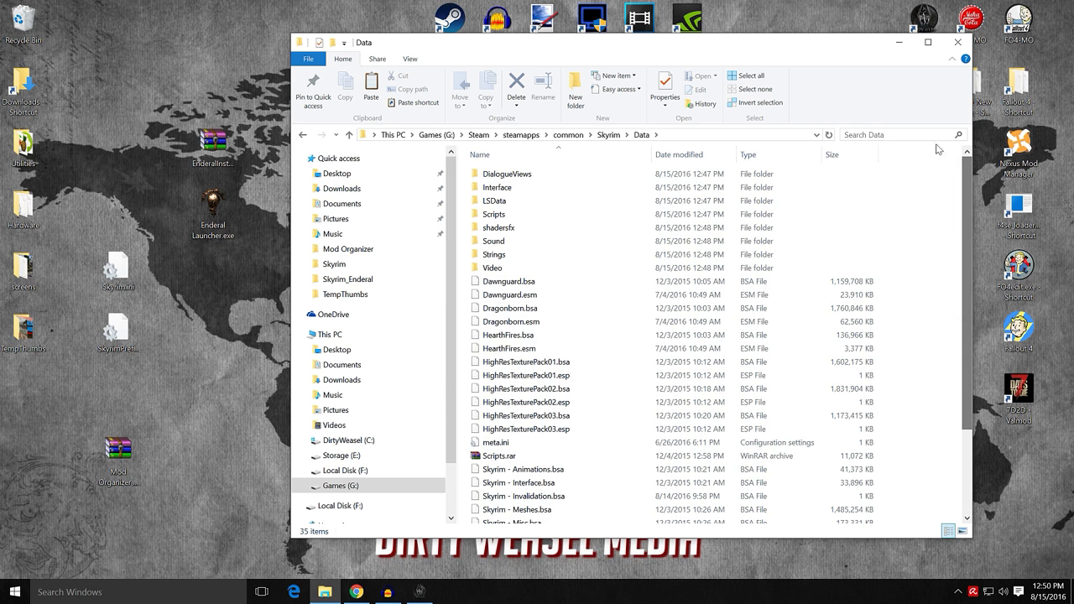
click(956, 42)
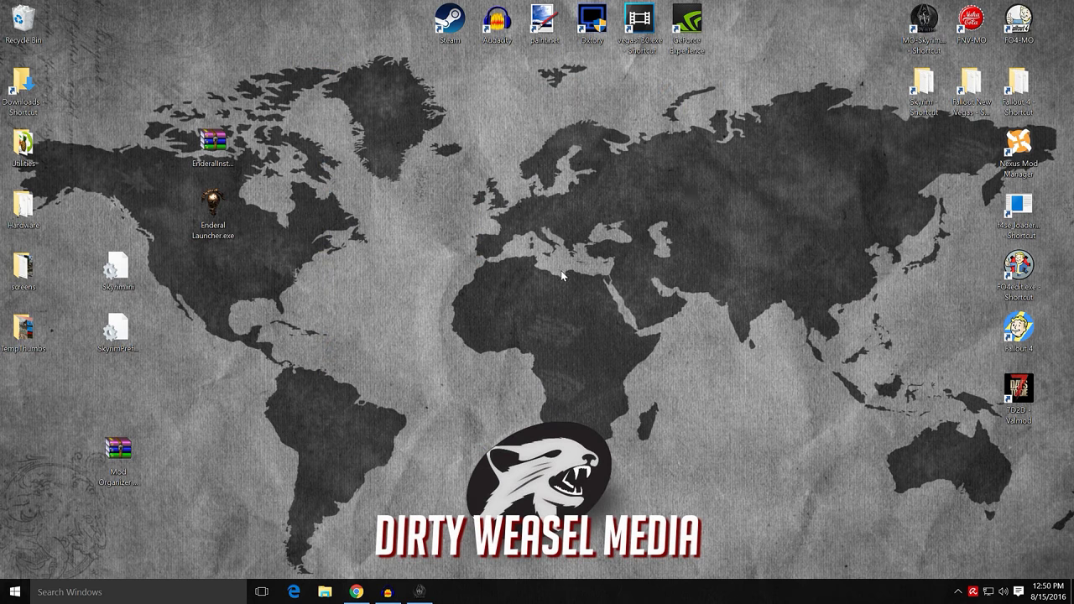
Step: Switch to Mod Organizer to review the Dirty Weasel profile's plugin list
click(419, 591)
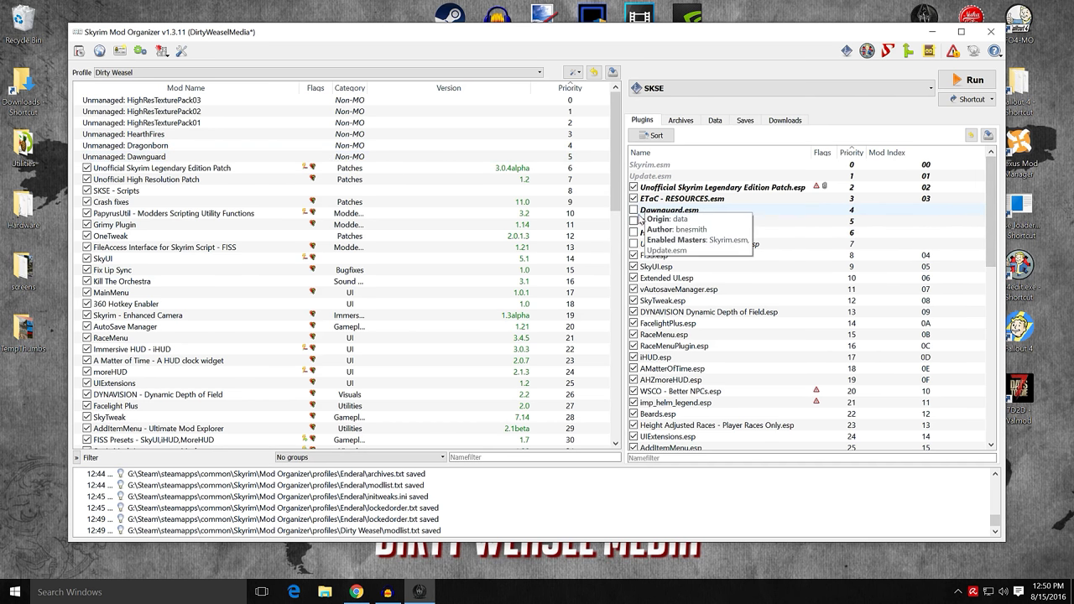
Step: Enable the Dawnguard.esm, Dragonborn.esm and HearthFires.esm plugins in the Dirty Weasel profile
click(634, 221)
click(634, 233)
click(637, 245)
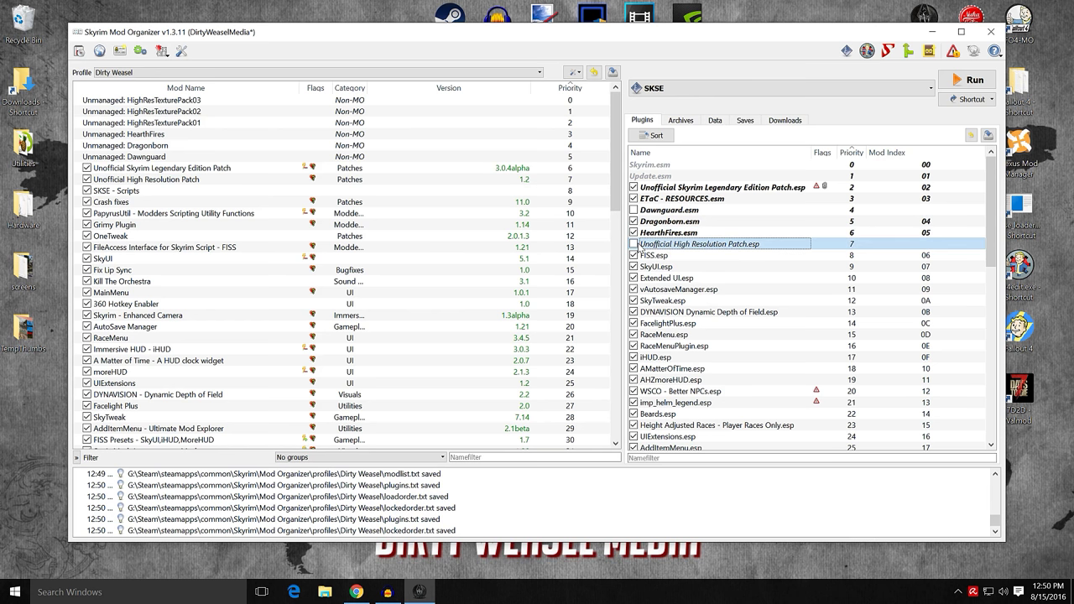
click(633, 244)
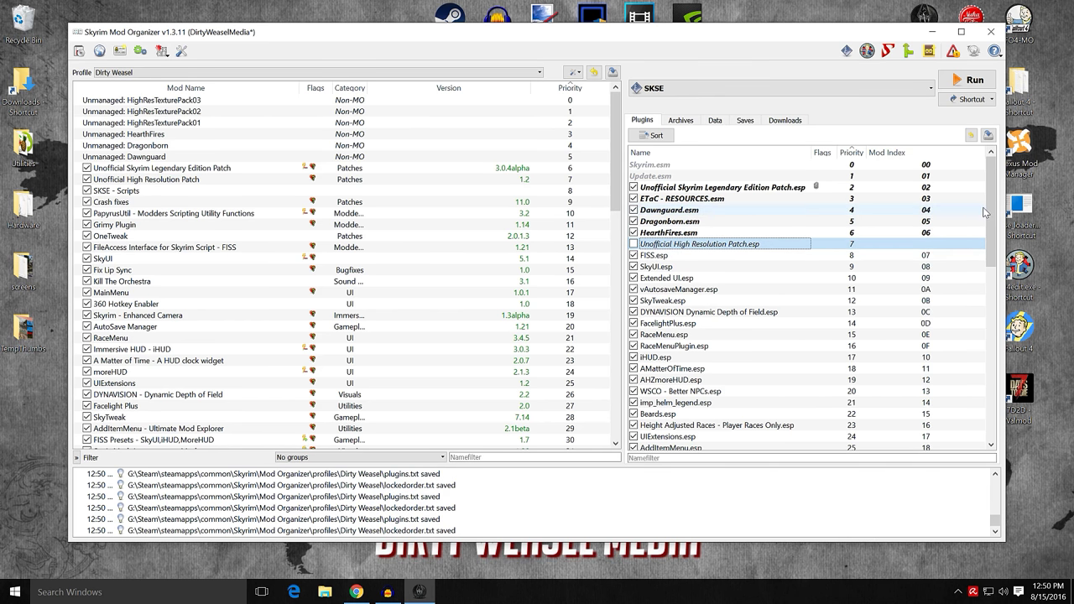
Step: Sort the plugin load order with LOOT and close it to return to Mod Organizer
mouse_move(993, 211)
mouse_down()
mouse_move(1000, 392)
mouse_move(997, 210)
mouse_up()
click(929, 52)
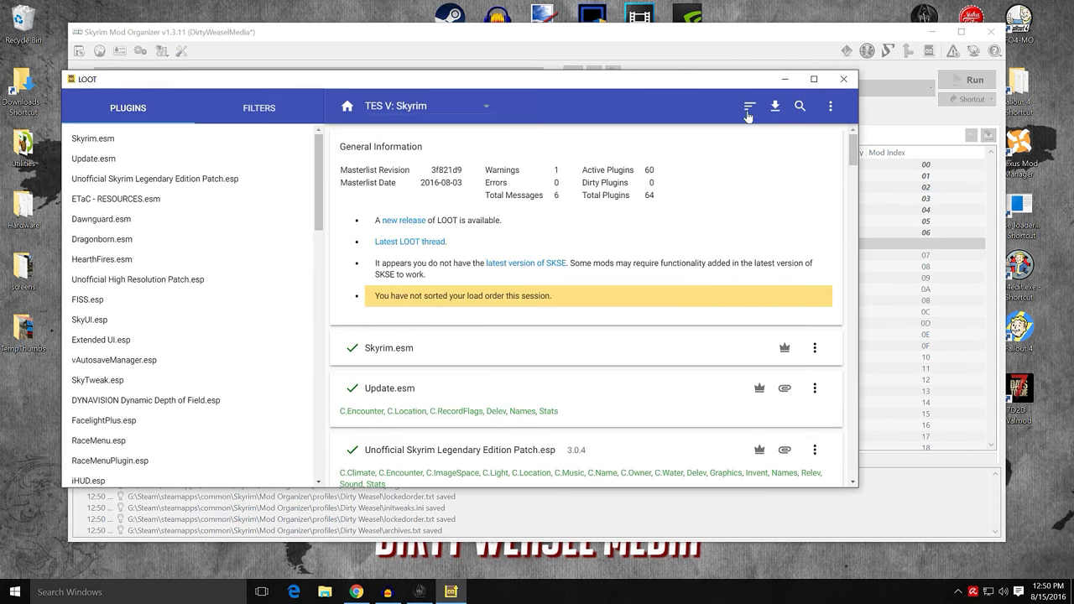
click(750, 107)
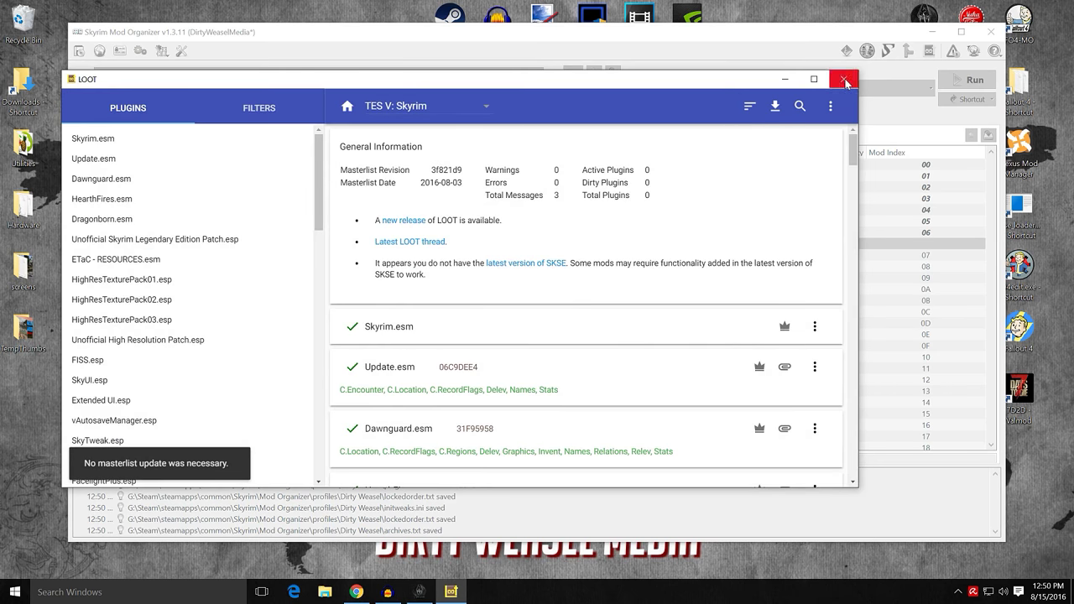
click(843, 79)
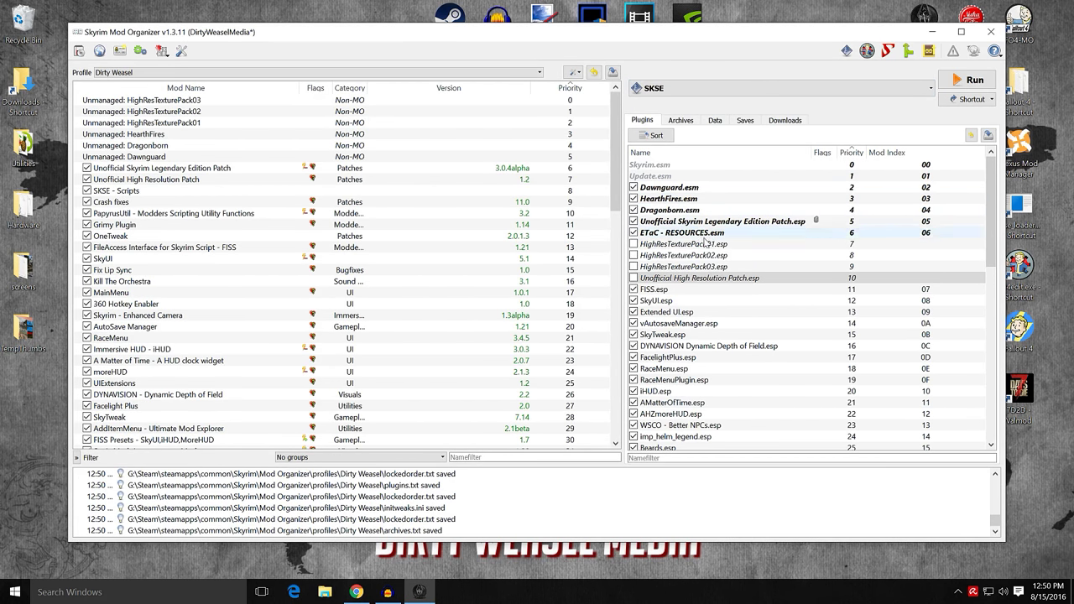
Step: Reorder the mod list so Dawnguard, HearthFires, Dragonborn and the Unofficial Skyrim Legendary Edition Patch take priorities 0 to 3
click(175, 157)
drag(174, 157, 167, 98)
drag(176, 152, 172, 111)
drag(178, 158, 182, 124)
drag(176, 171, 177, 133)
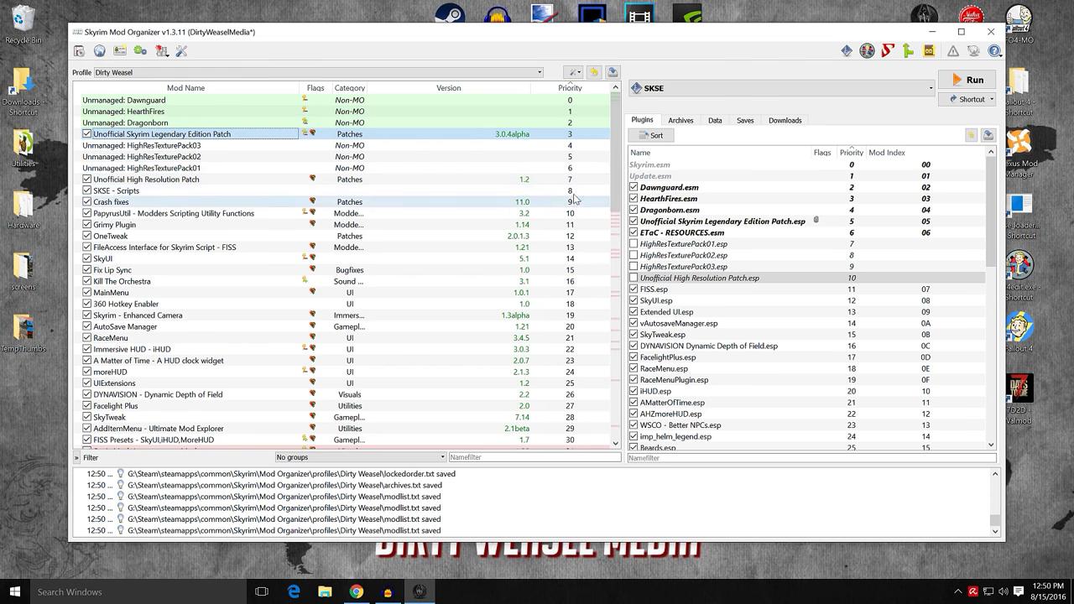
Step: Check the remaining entries of the mod list and the sorted plugin load order
drag(616, 155, 613, 386)
click(312, 435)
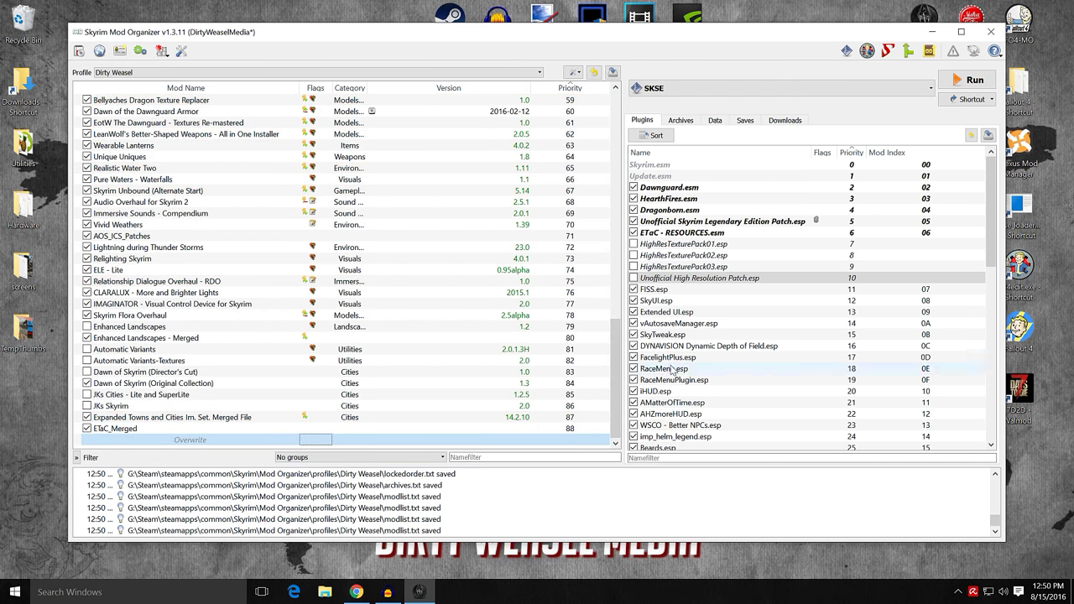
drag(990, 218, 990, 246)
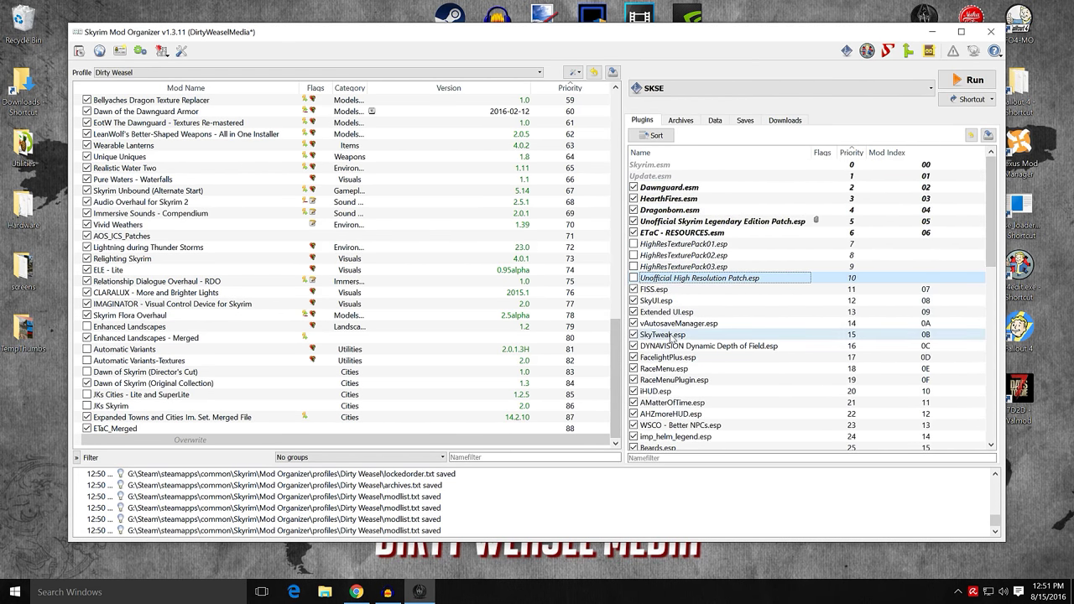
click(633, 278)
click(632, 278)
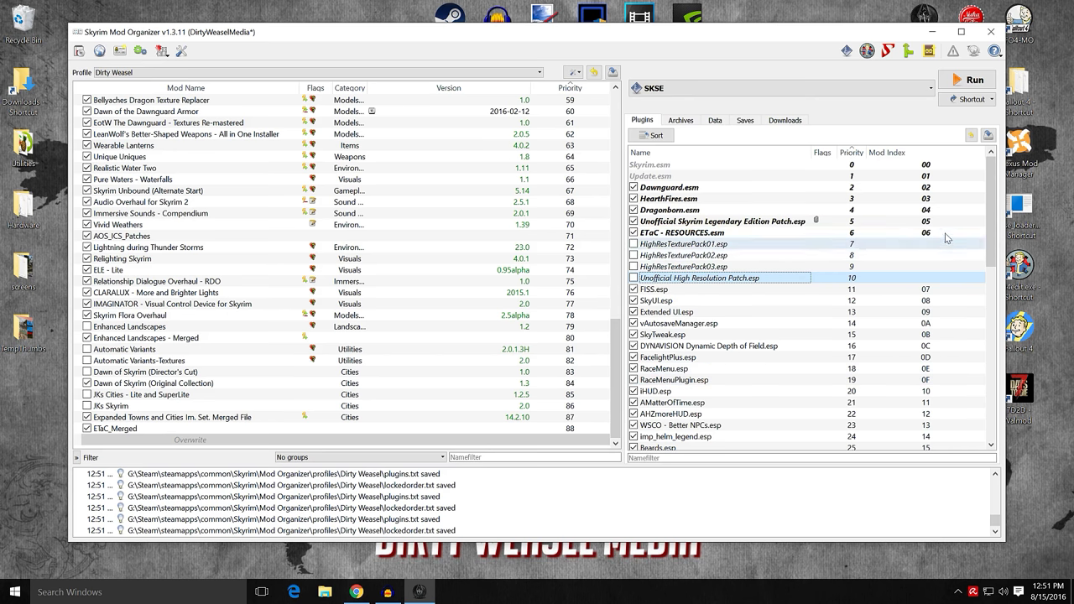
mouse_move(990, 206)
mouse_down()
mouse_move(994, 382)
mouse_move(998, 186)
mouse_up()
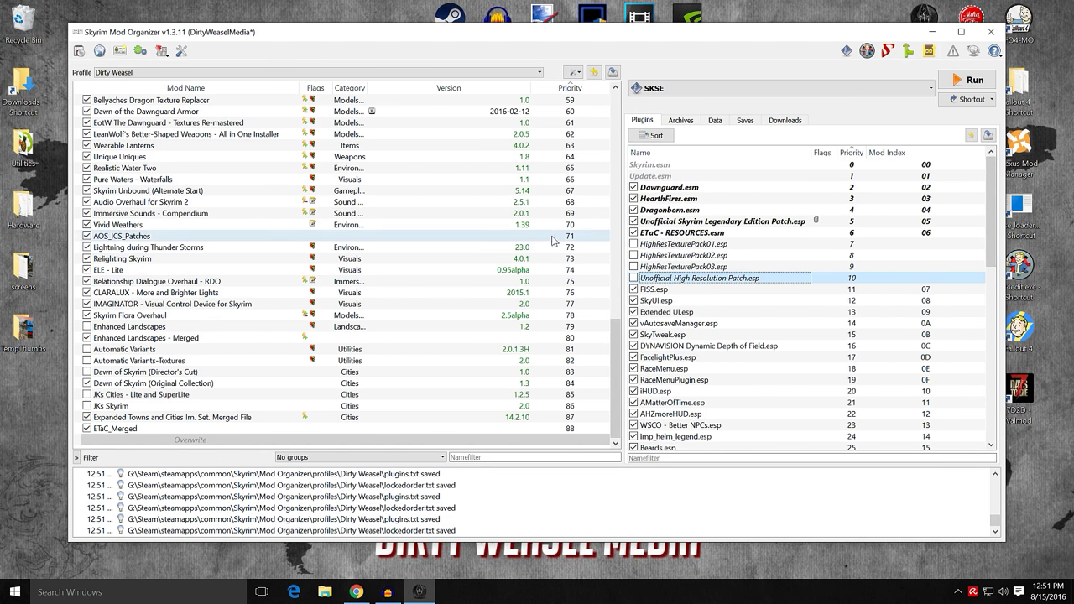
Step: Close Mod Organizer and open the Skyrim_Enderal folder inside steamapps\common in File Explorer
click(990, 32)
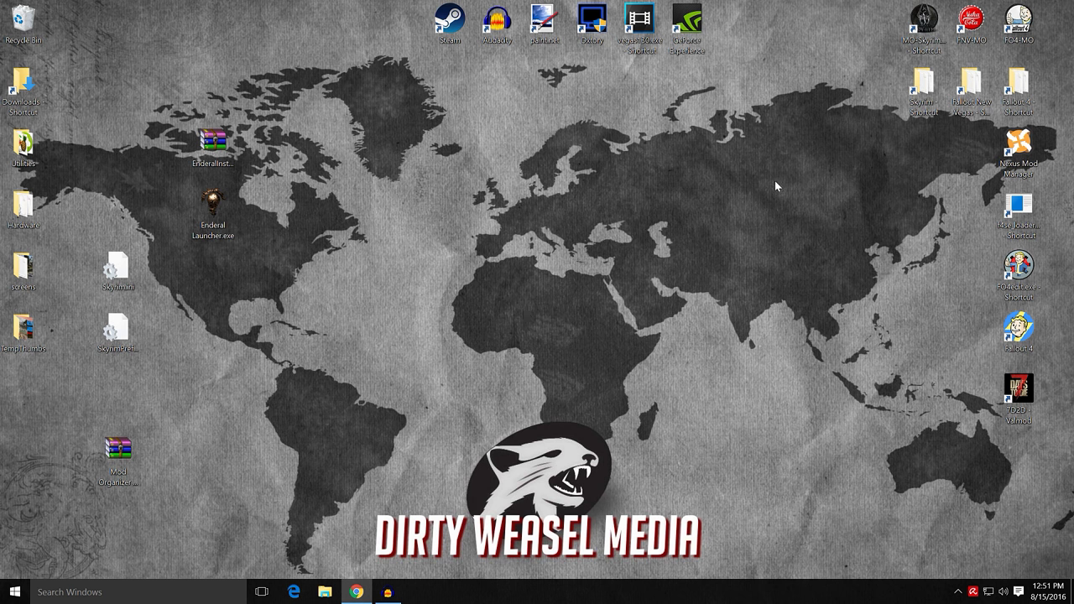
double_click(918, 100)
click(573, 135)
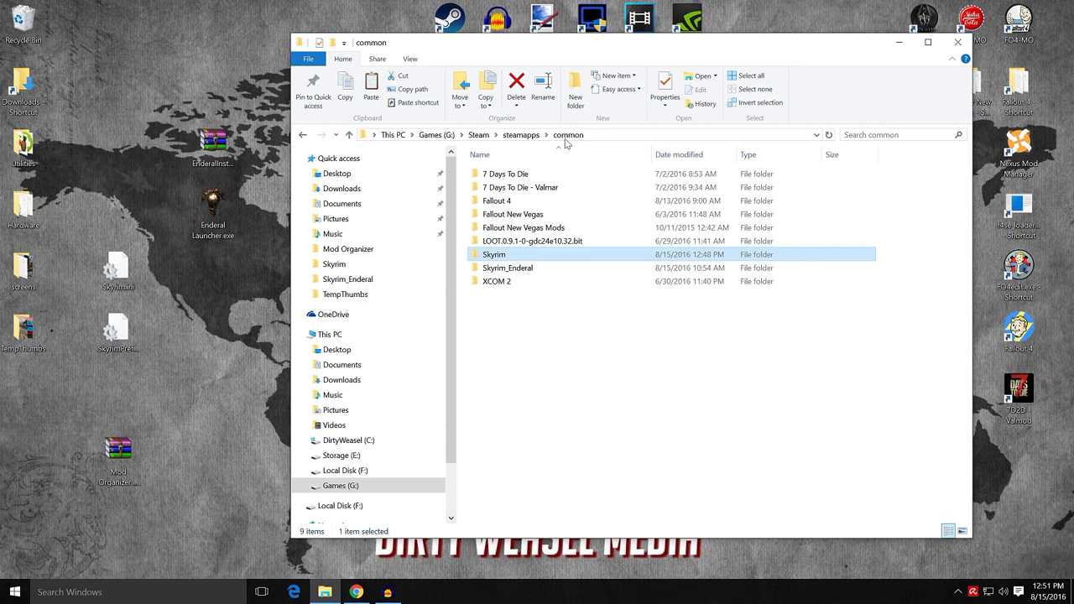
double_click(506, 270)
drag(964, 215, 965, 252)
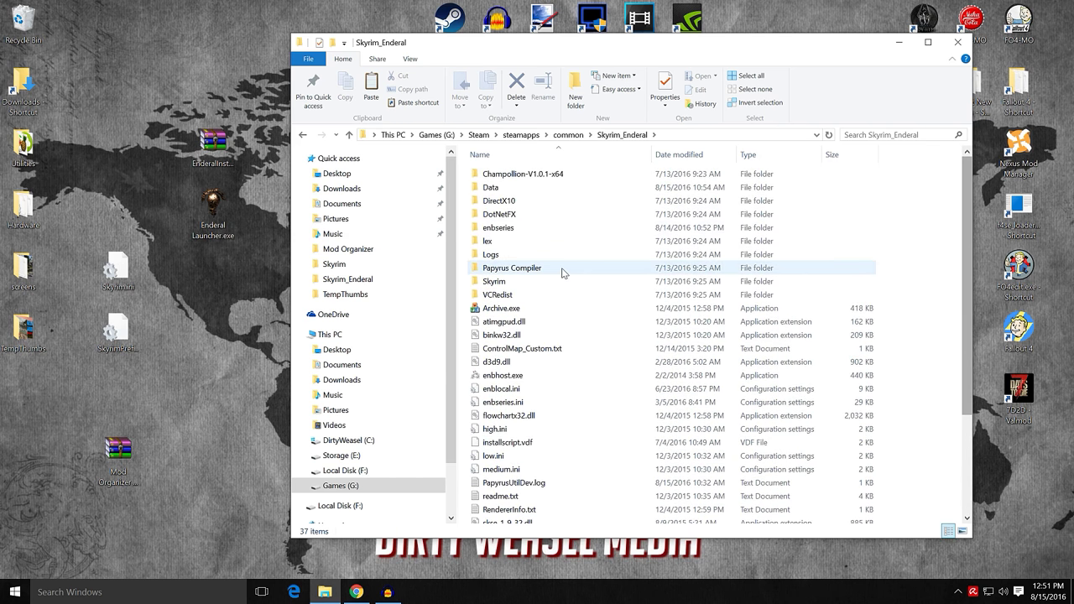
drag(965, 237, 965, 215)
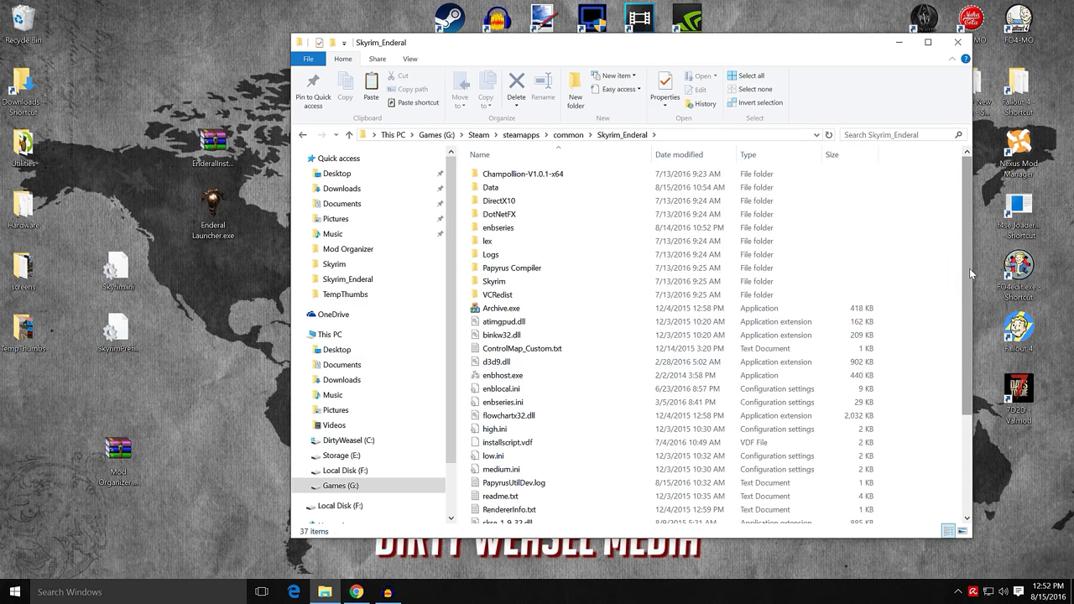
drag(969, 267, 967, 361)
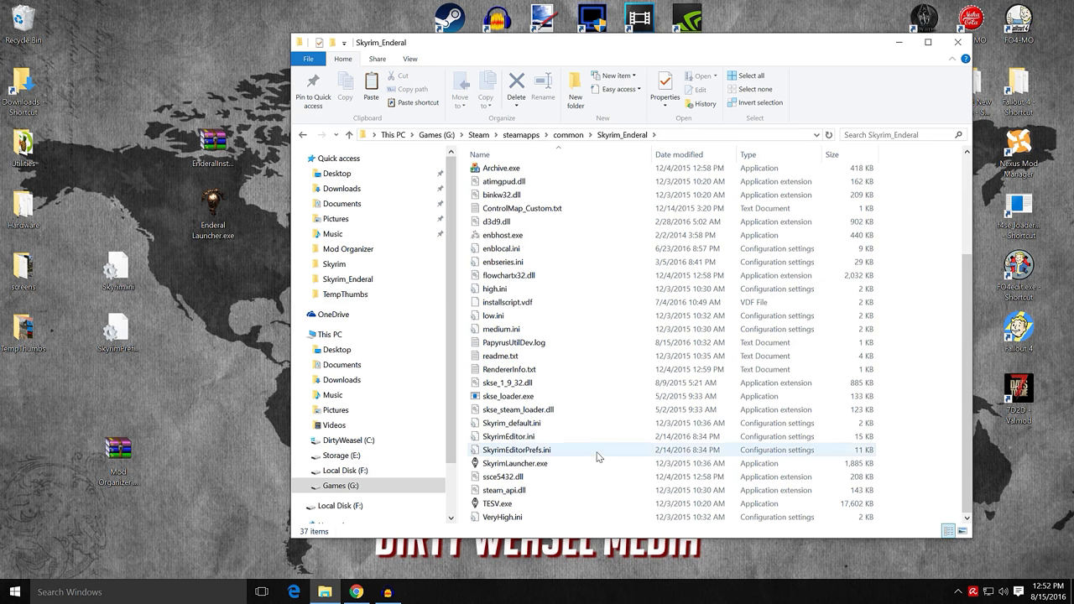
drag(963, 390, 955, 283)
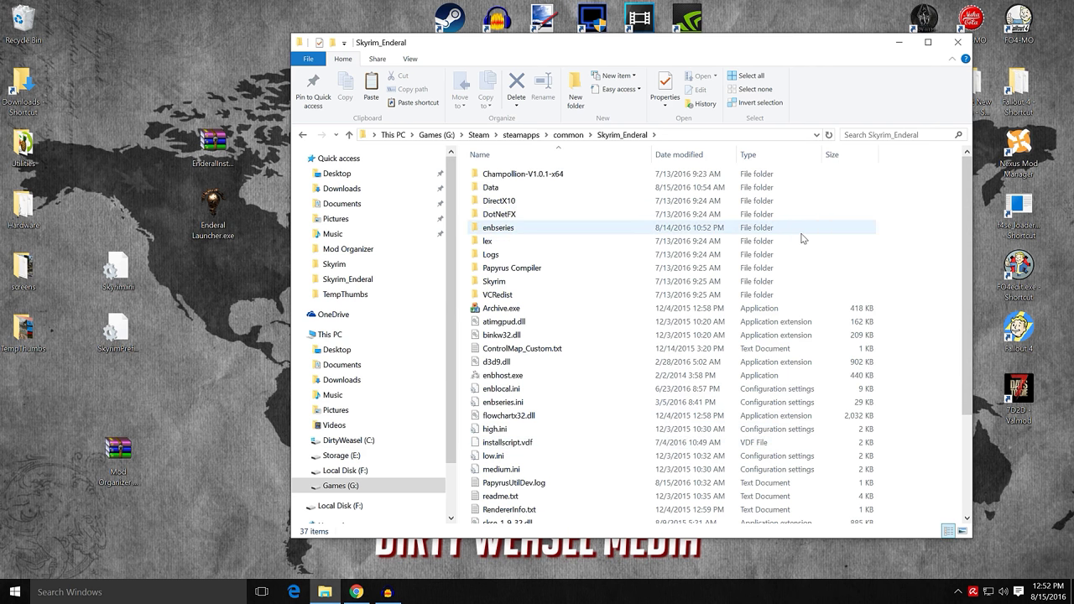
Step: Copy EnderalInstall_EN.gz and Enderal Launcher.exe from the desktop into the Skyrim_Enderal folder
click(204, 225)
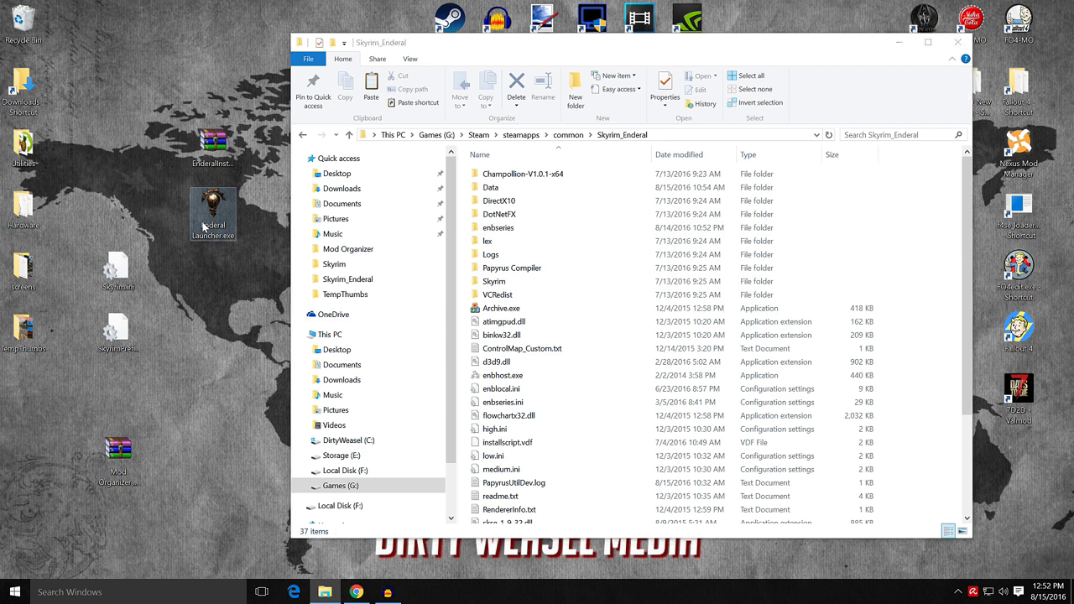
click(201, 156)
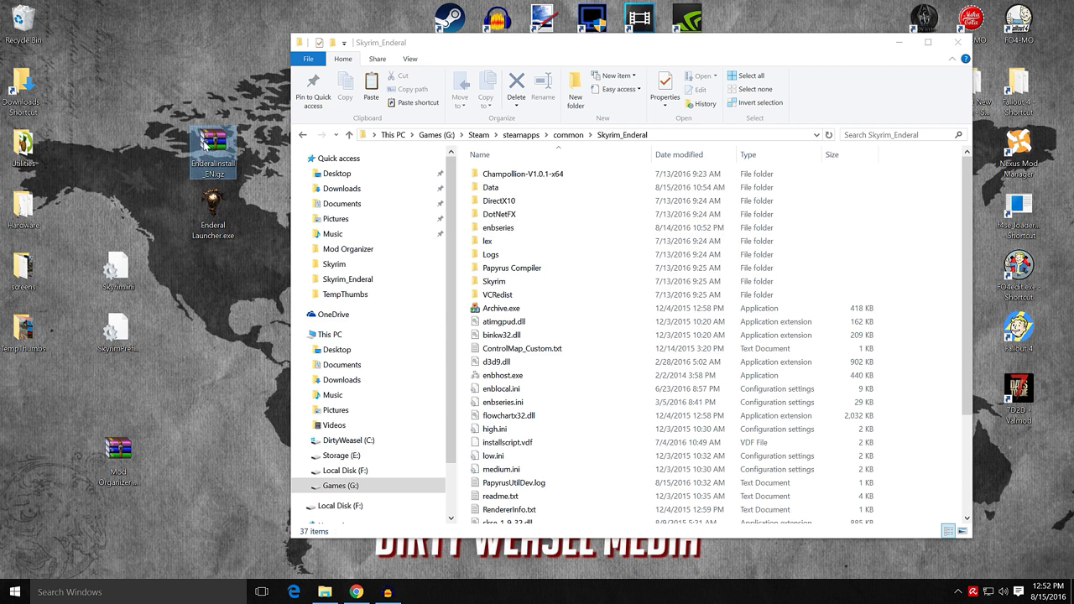
click(195, 216)
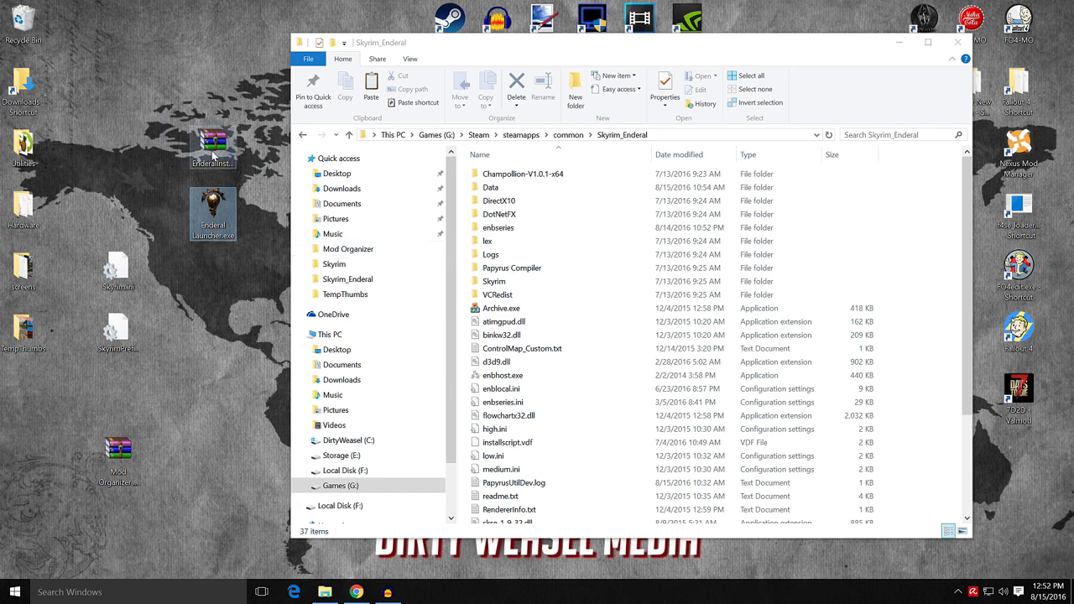
drag(211, 147, 927, 304)
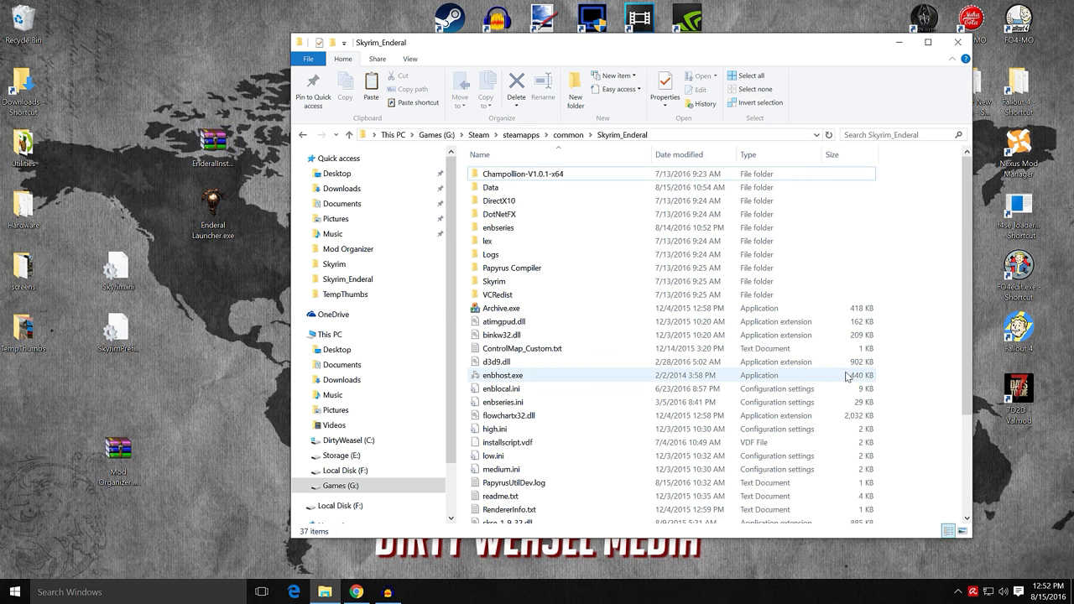
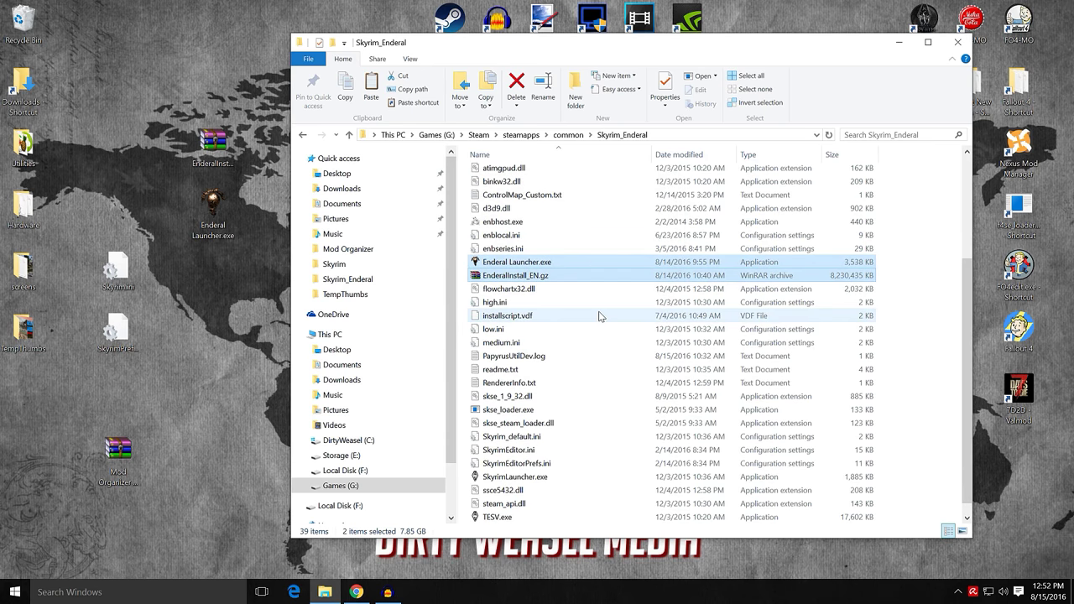
Step: Run Enderal Launcher.exe from Skyrim_Enderal past the SmartScreen block, and close the restarted launcher and its readme
click(578, 263)
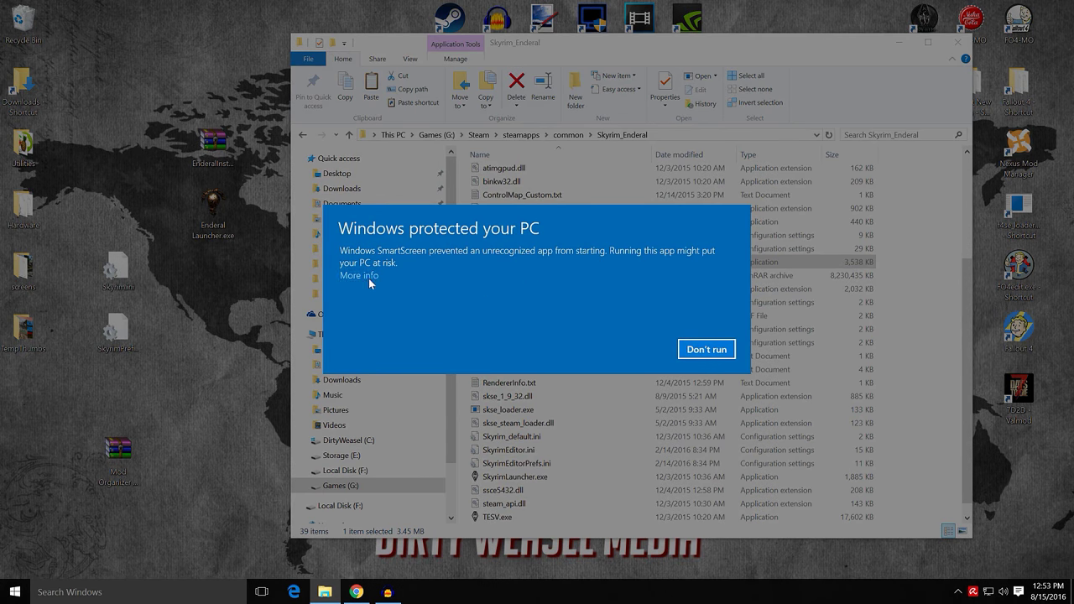
click(369, 276)
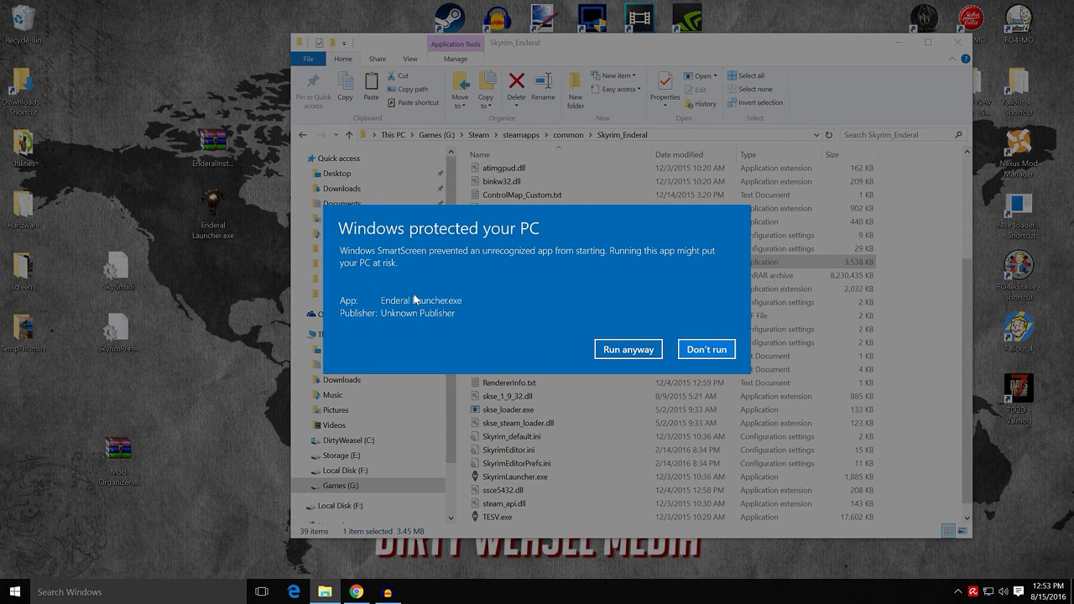
click(602, 349)
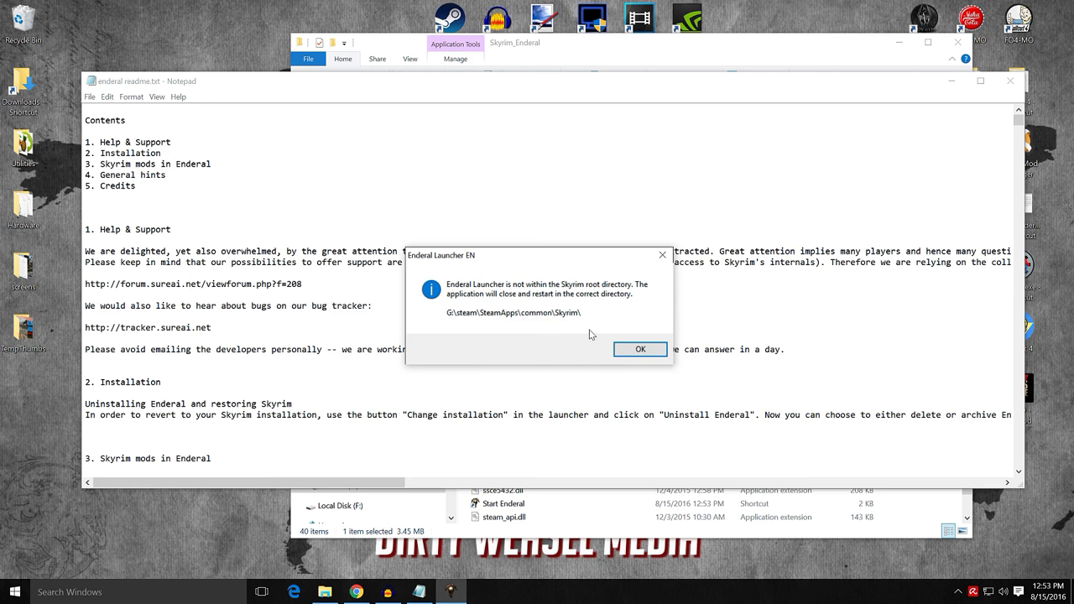
click(637, 349)
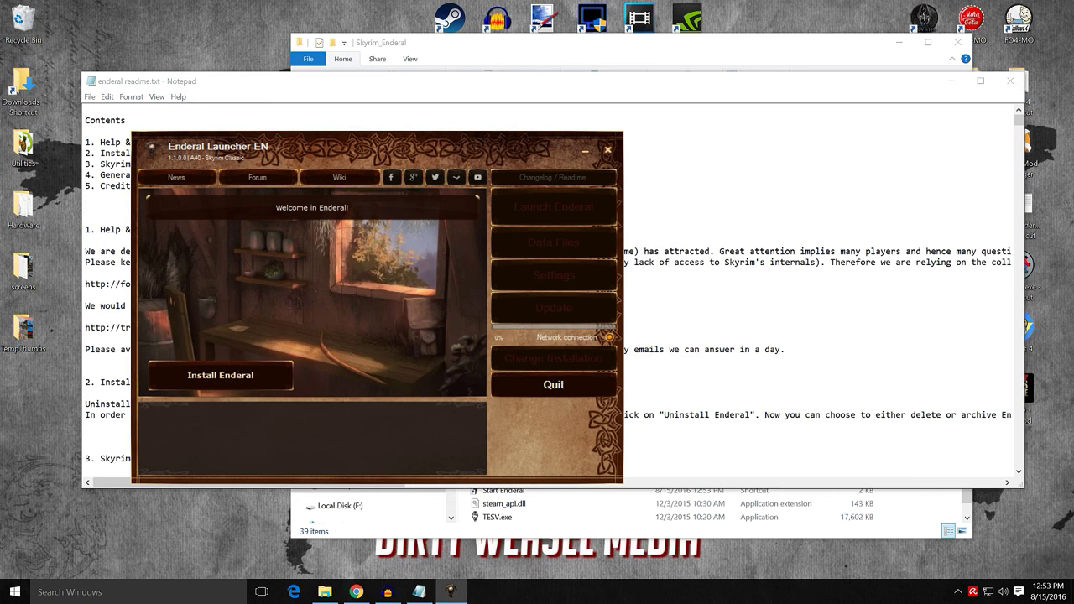
click(609, 151)
click(1011, 81)
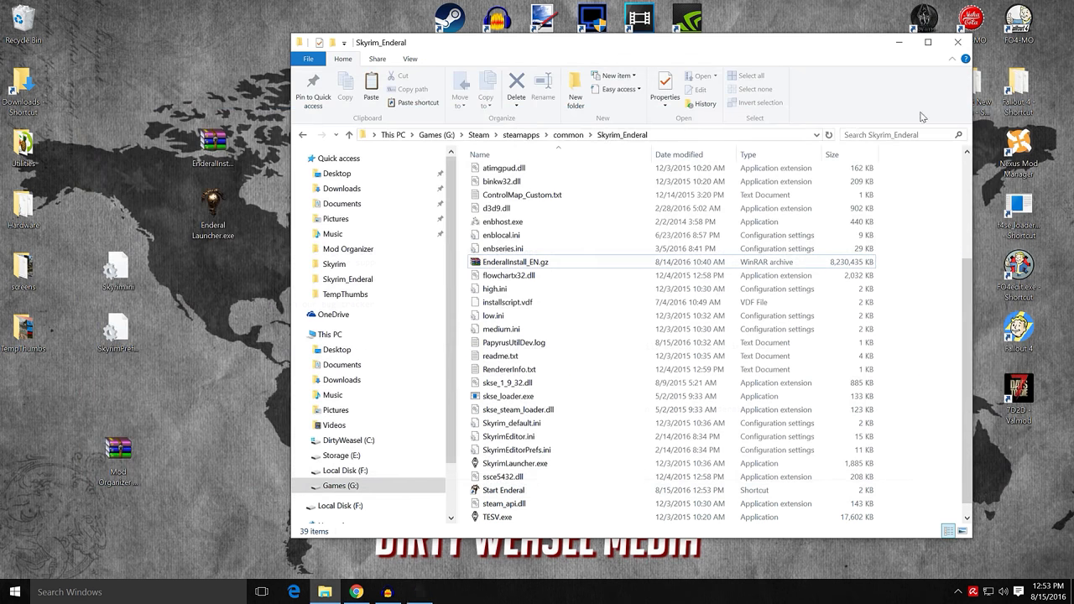
Step: Delete Enderal Launcher.exe from the original Skyrim folder in steamapps\common
click(579, 136)
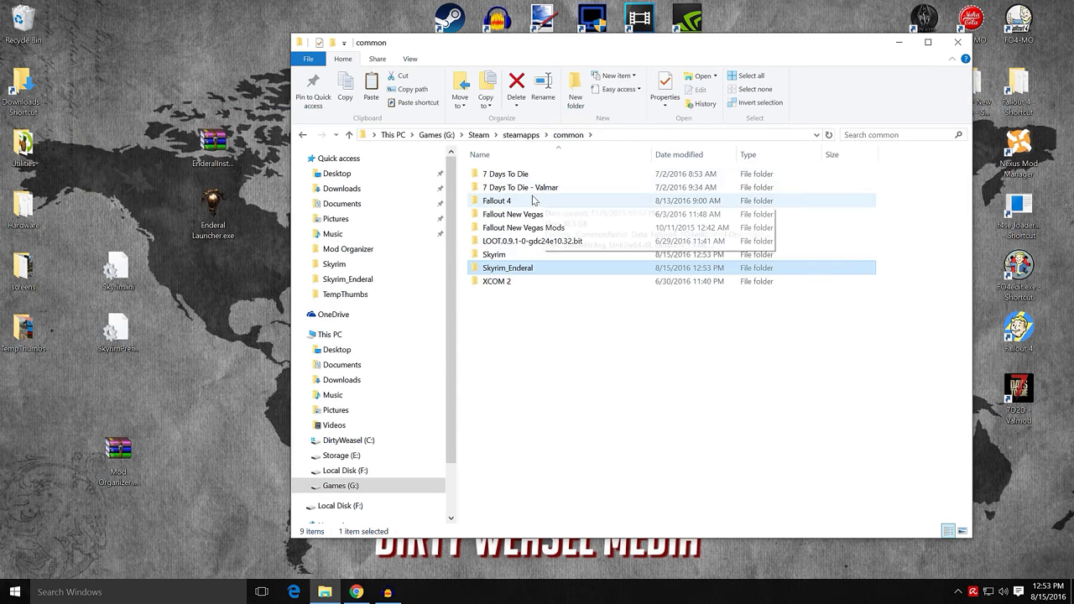
double_click(519, 257)
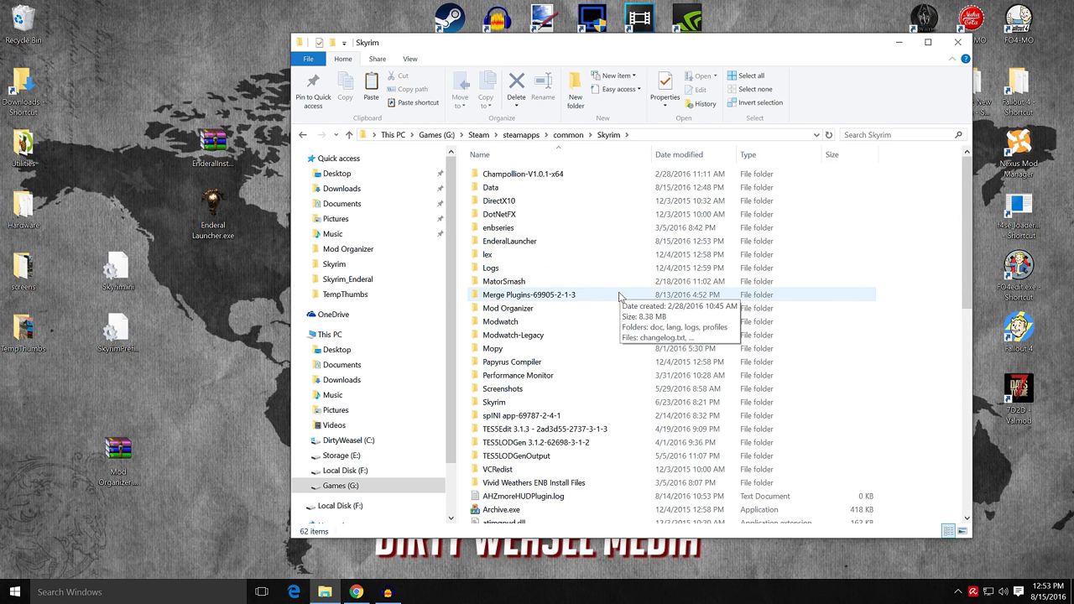
scroll(616, 314, down, 6)
scroll(613, 328, down, 1)
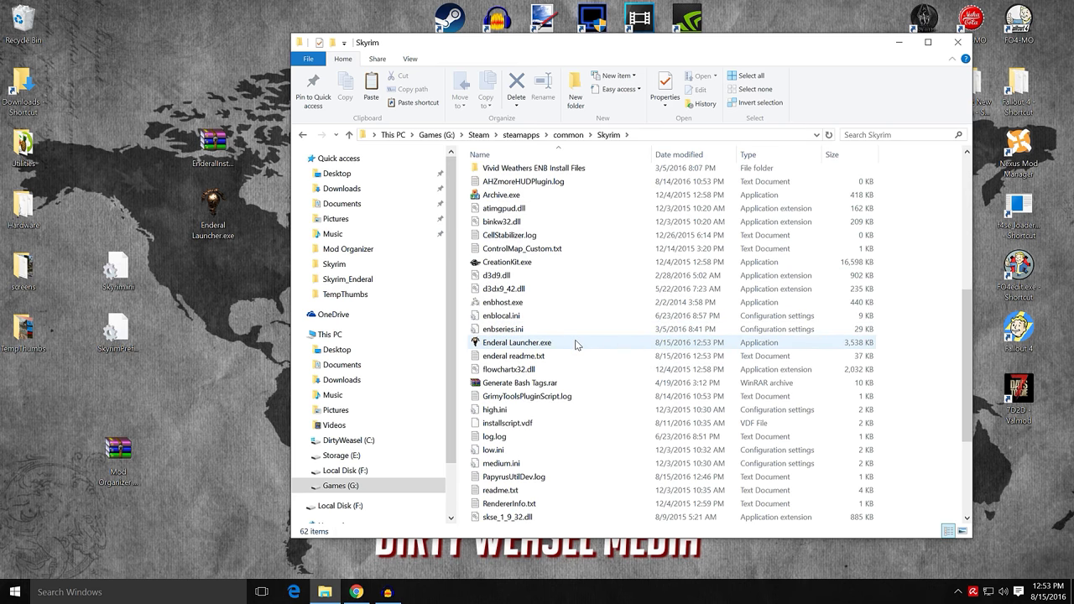
click(575, 343)
right_click(573, 343)
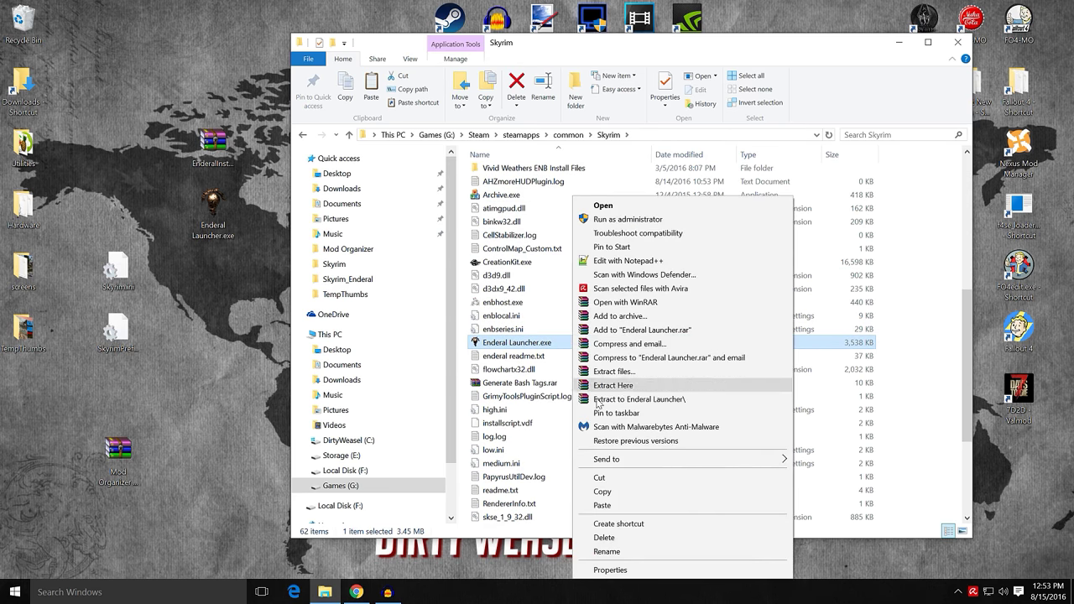
click(604, 538)
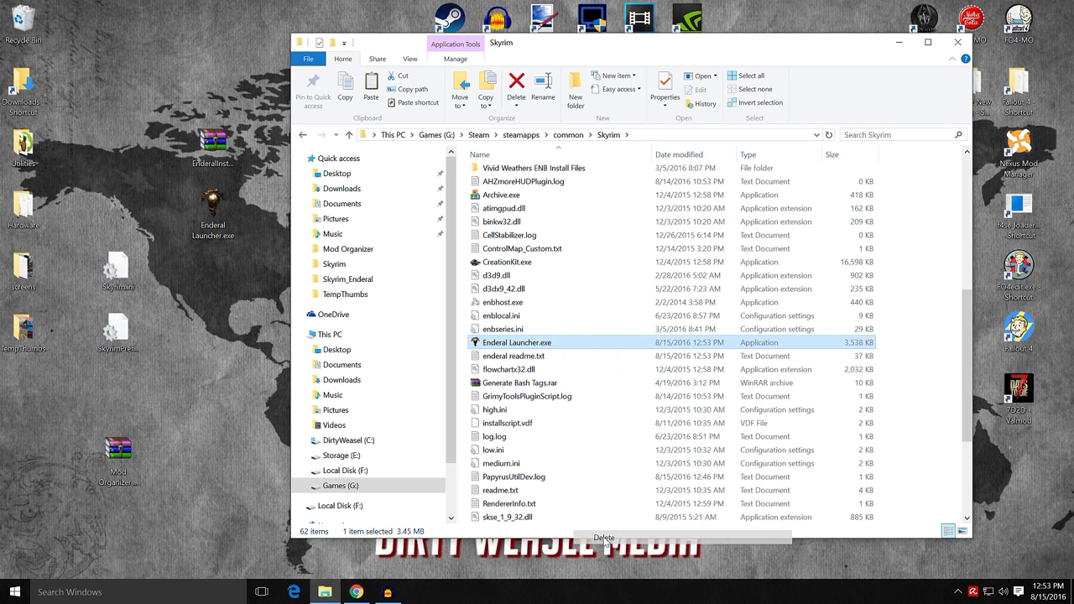
Step: Delete the EnderalLauncher folder from the original Skyrim folder and return to the common folder
scroll(576, 348, up, 7)
scroll(579, 348, up, 1)
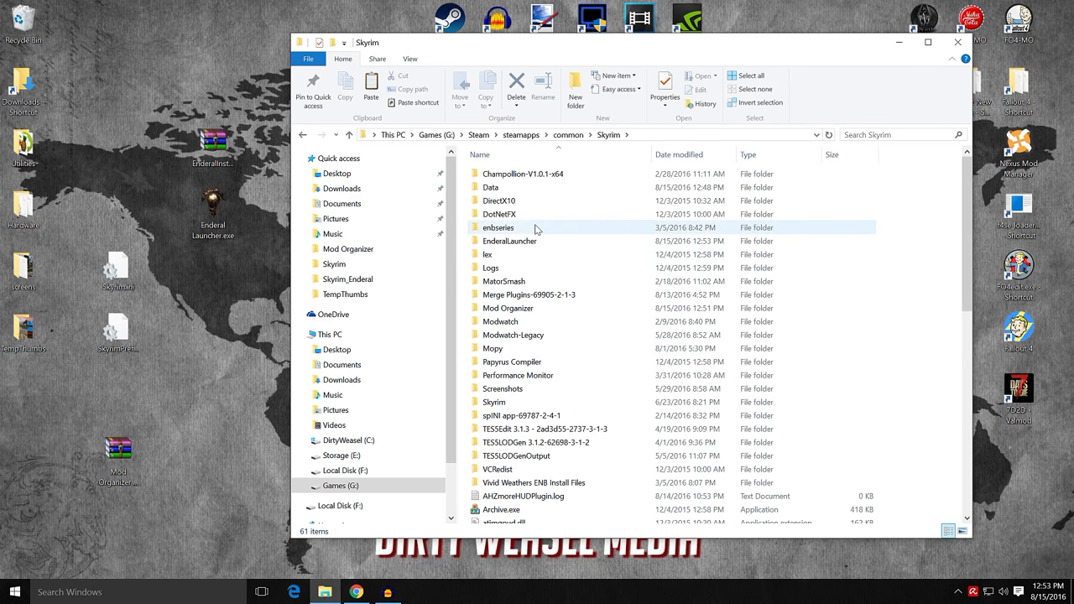
click(538, 242)
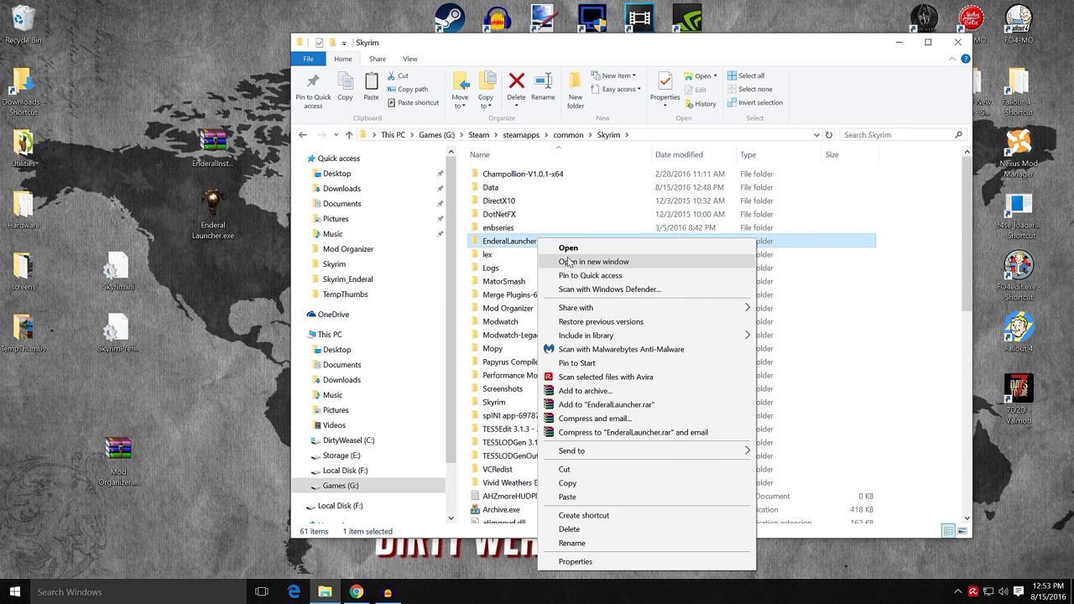
click(571, 530)
scroll(611, 406, down, 3)
scroll(611, 403, up, 3)
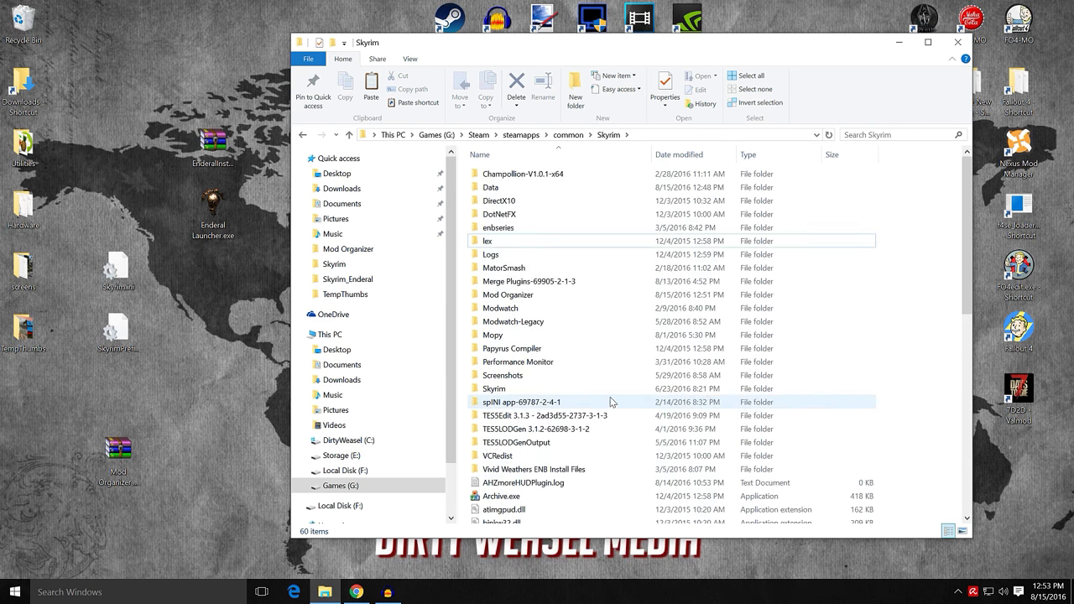
click(571, 135)
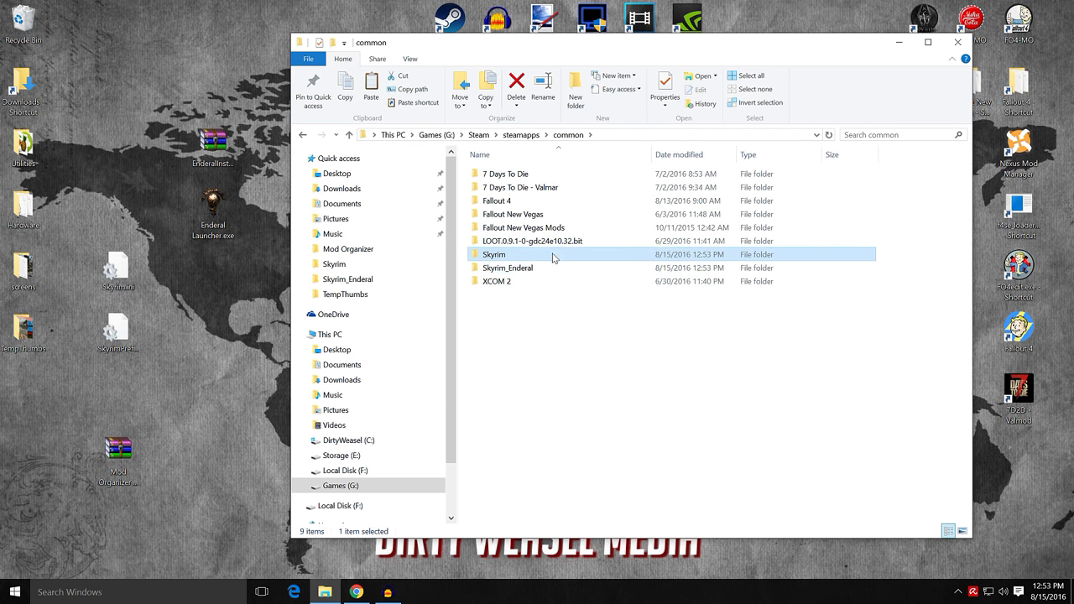
Step: Rename the original Skyrim folder in steamapps\common to _Skyrim
mouse_move(514, 258)
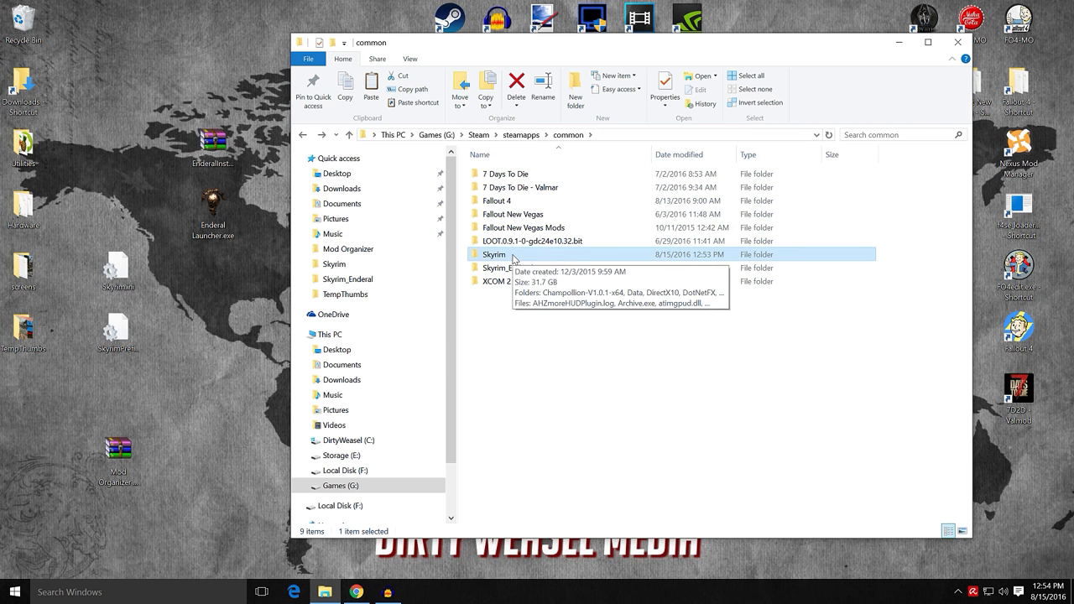
right_click(523, 248)
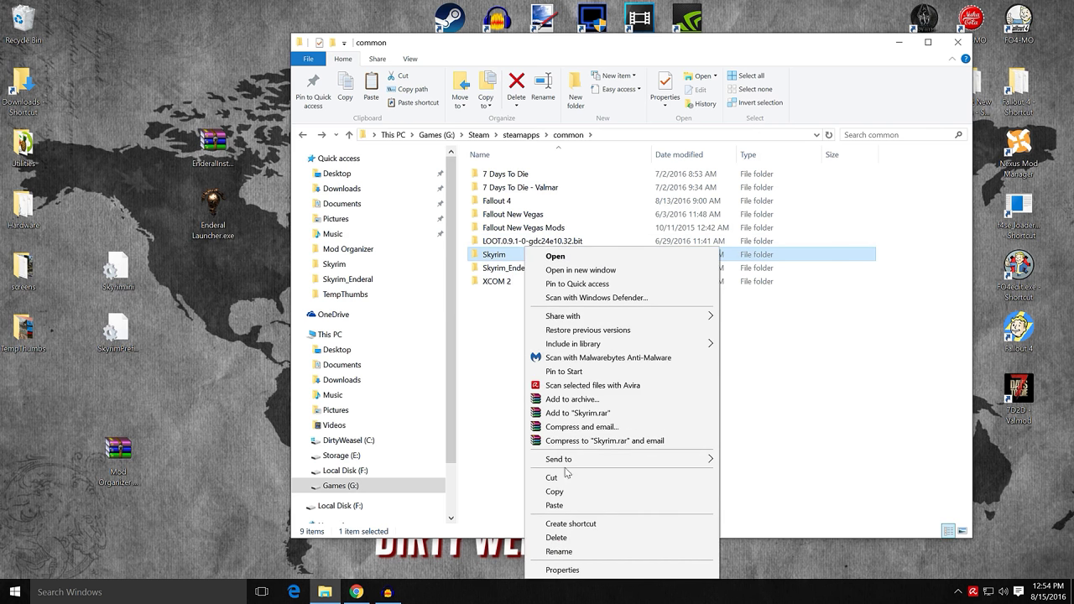
click(559, 552)
key(Home)
text(_)
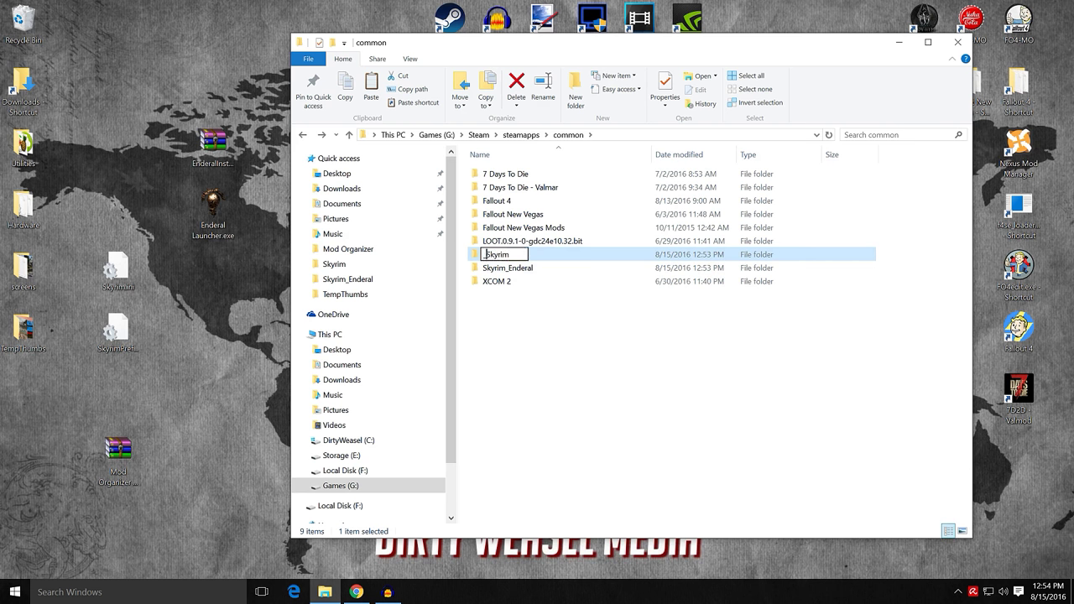
key(Return)
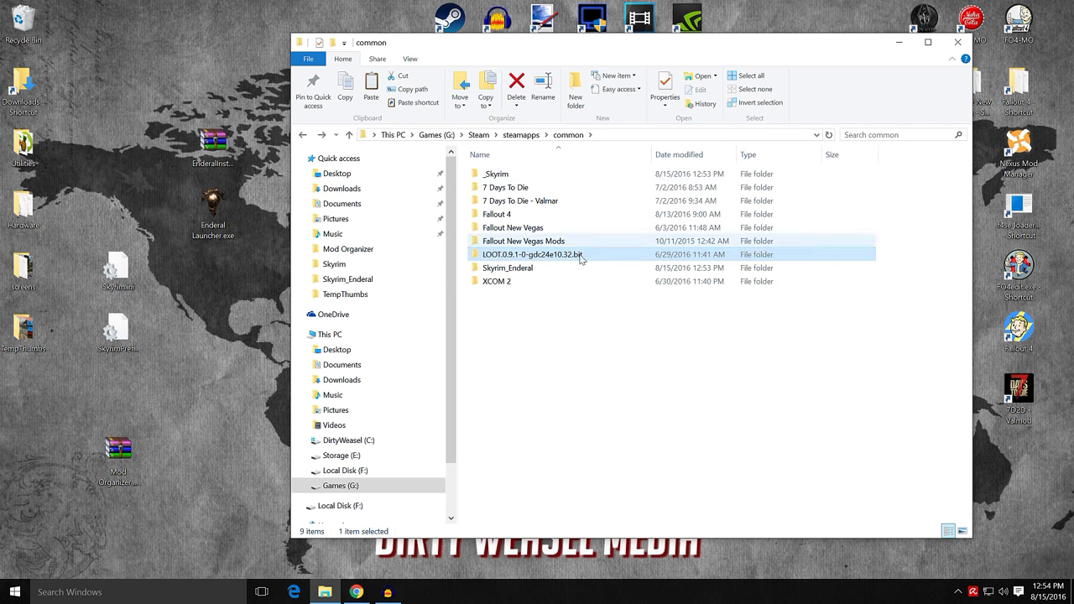
Step: Rename the Skyrim_Enderal folder in steamapps\common to Skyrim
right_click(546, 268)
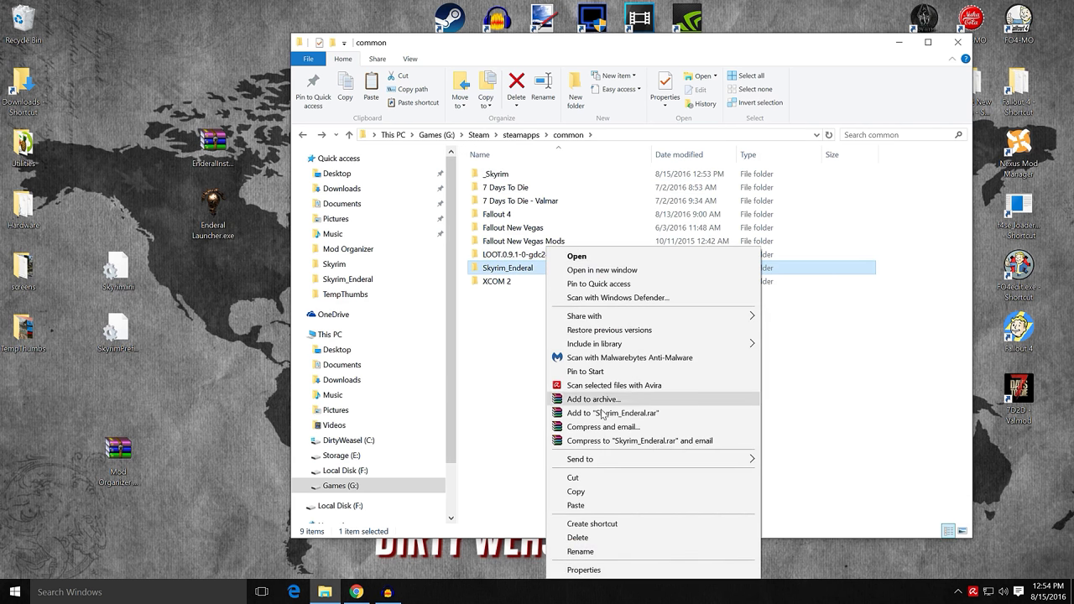
click(602, 553)
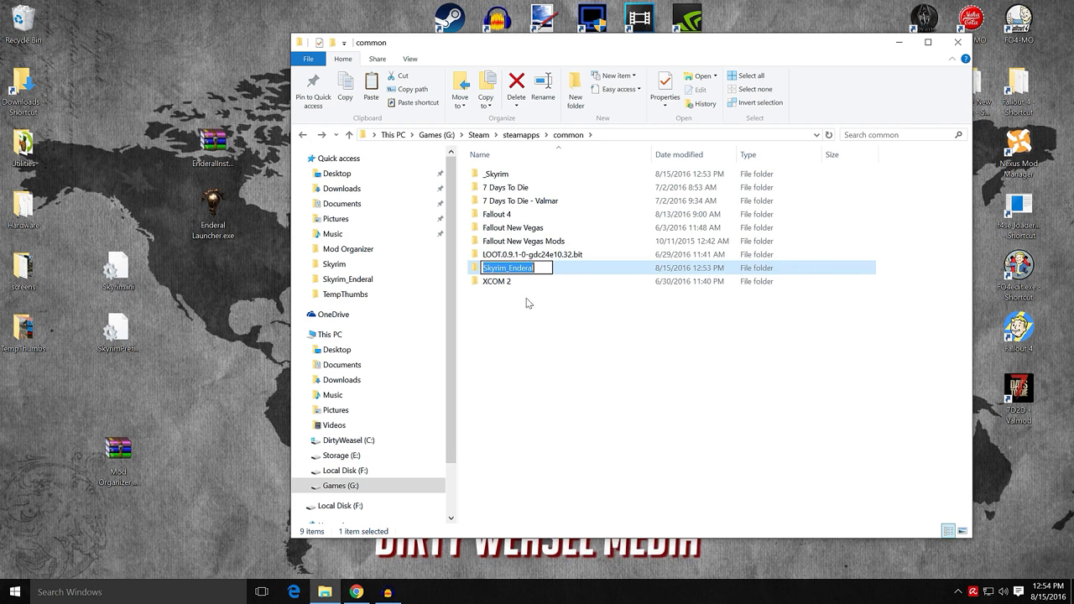
key(End)
key(BackSpace)
key(BackSpace)
key(BackSpace)
key(BackSpace)
key(BackSpace)
key(BackSpace)
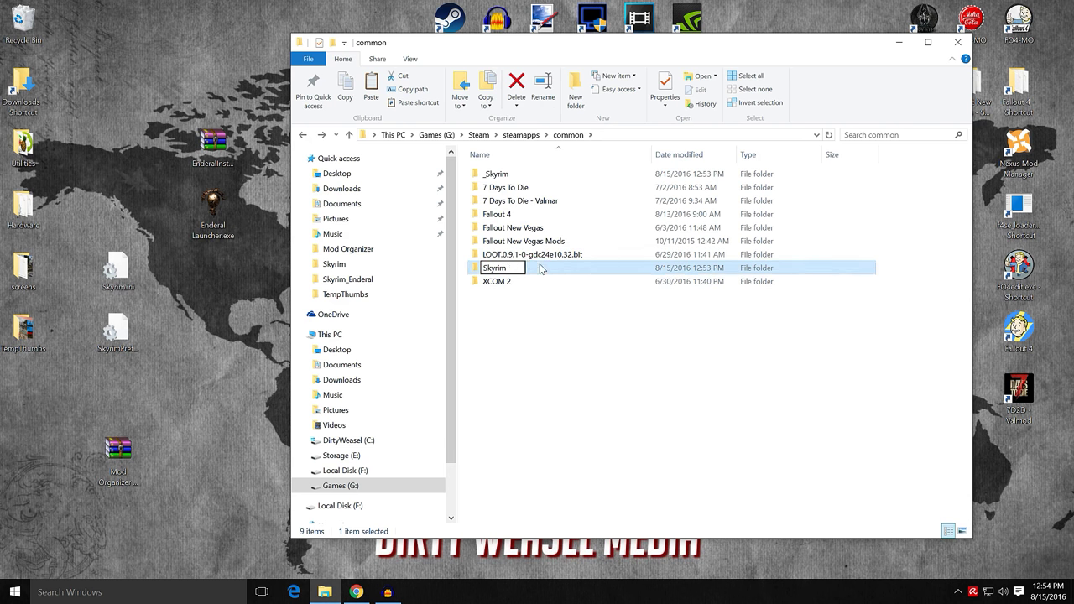
key(Return)
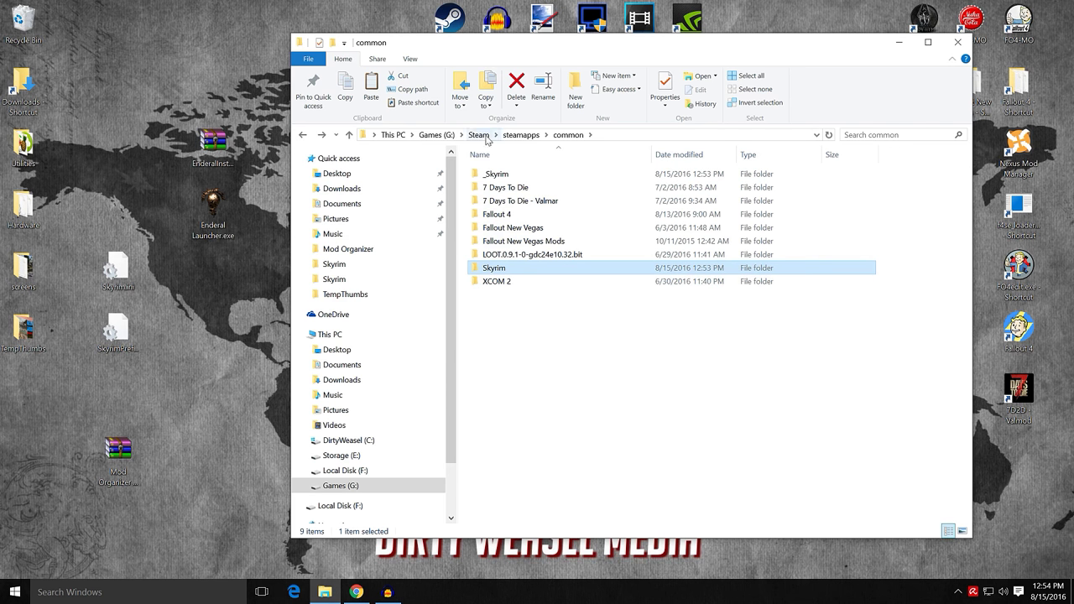
Step: Copy Enderal Launcher.exe from the desktop into the newly renamed Skyrim folder
double_click(550, 273)
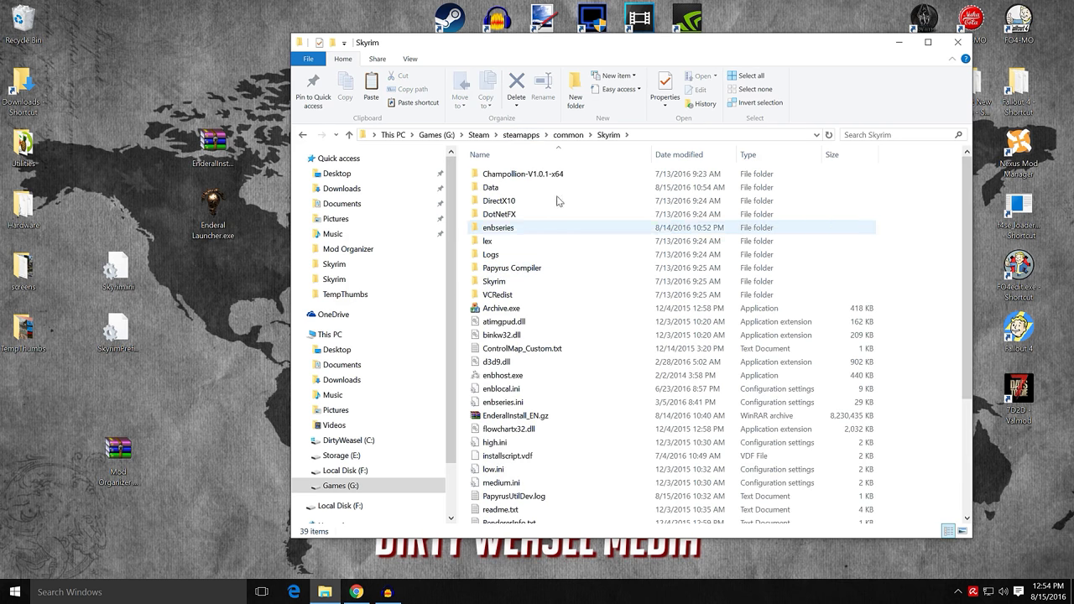
click(304, 135)
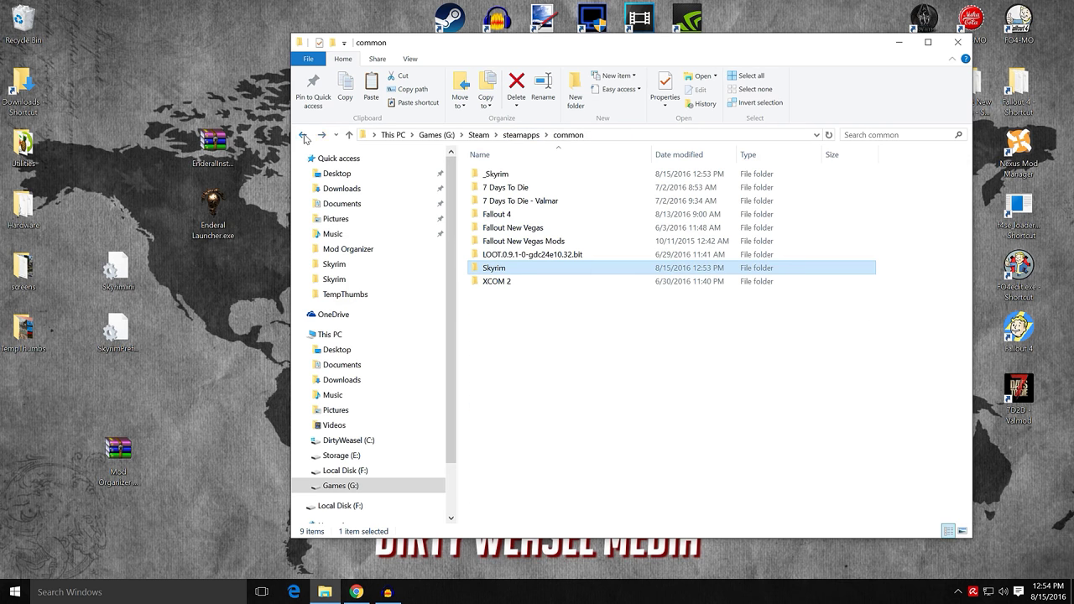
double_click(509, 275)
scroll(586, 356, down, 1)
scroll(587, 356, down, 1)
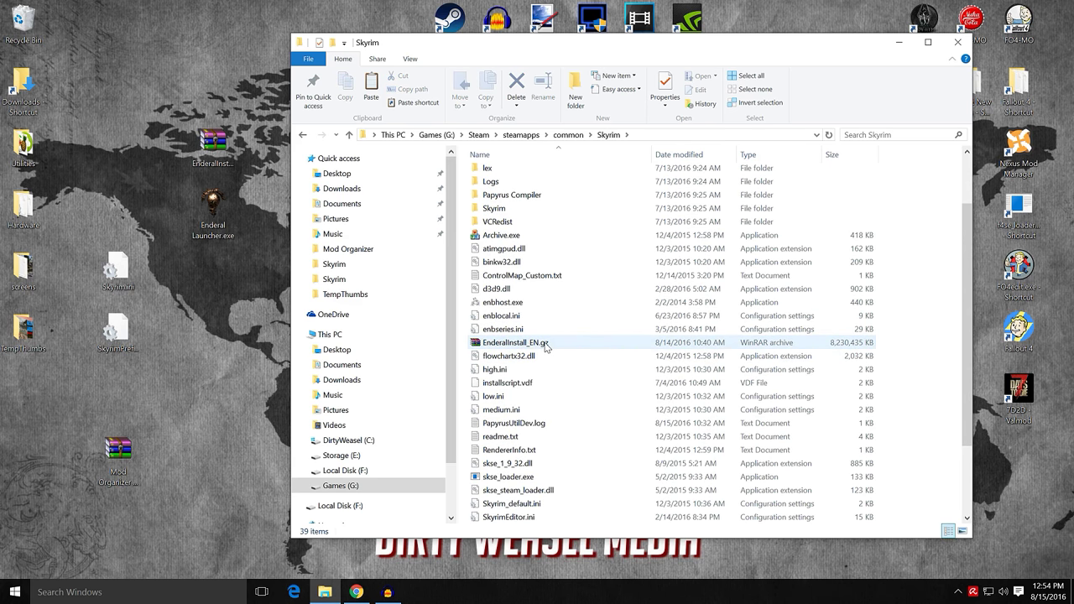
right_click(216, 215)
click(213, 216)
right_click(209, 214)
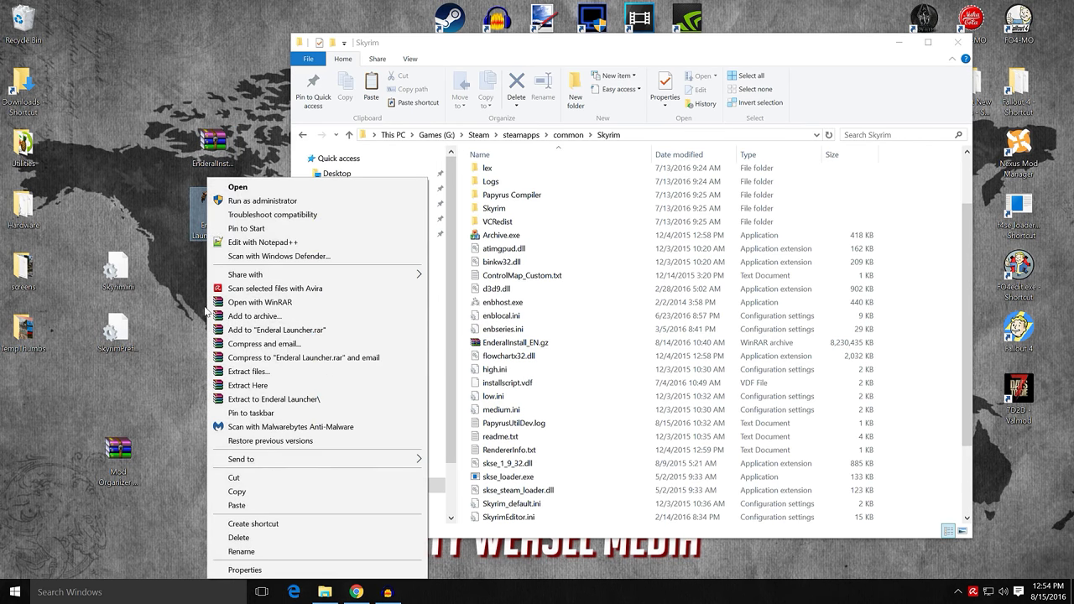
click(238, 491)
scroll(625, 357, down, 2)
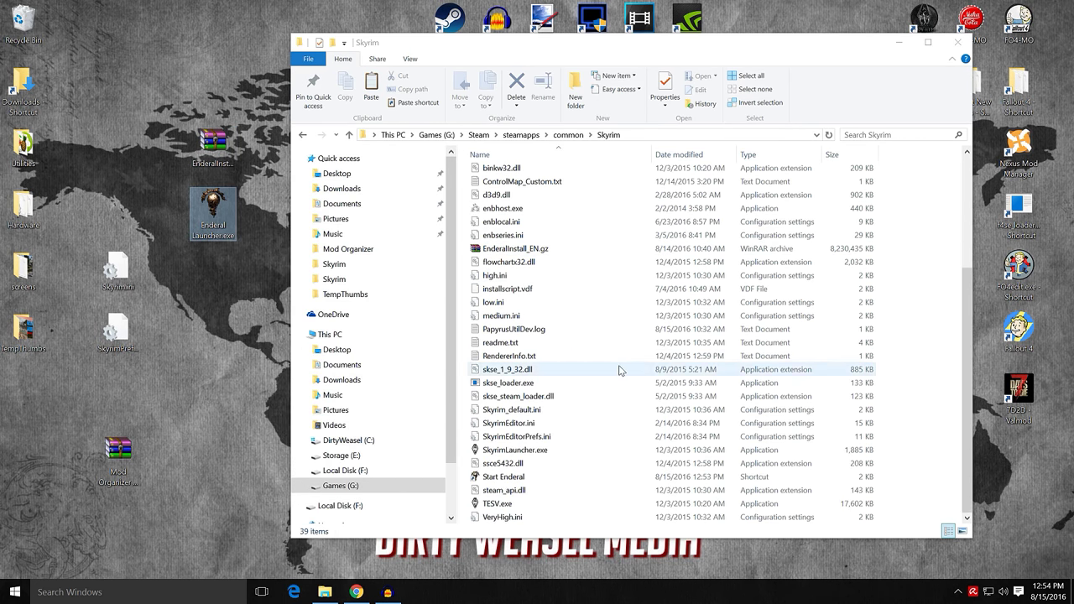
drag(213, 215, 923, 297)
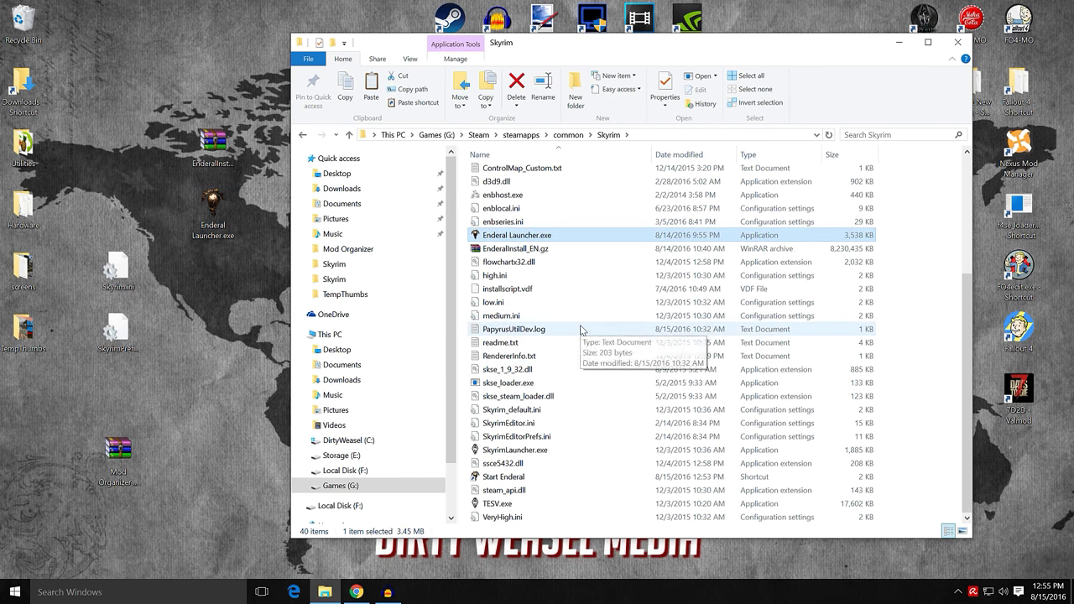
Step: Delete the Start Enderal shortcut from the Skyrim folder
click(538, 477)
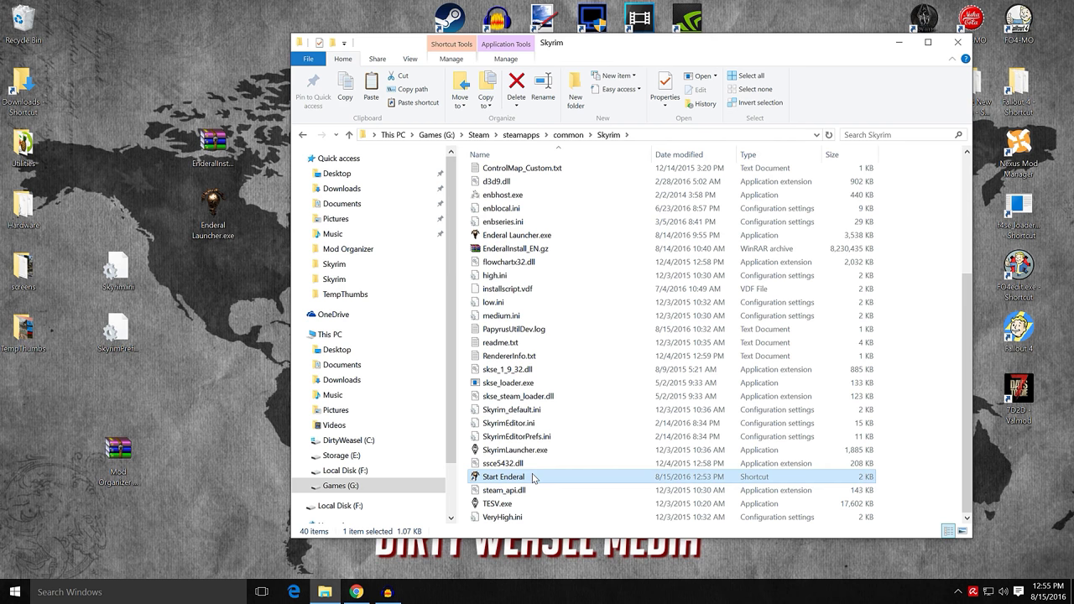
right_click(538, 476)
click(563, 432)
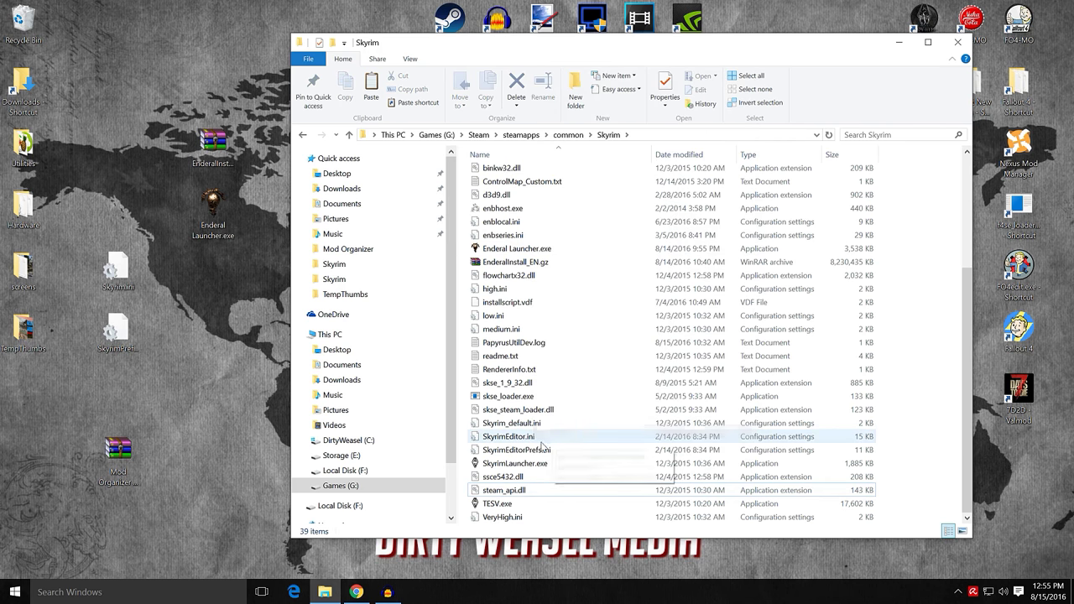
Step: Run Enderal Launcher.exe from the Skyrim folder past the SmartScreen block and close the readme file
drag(966, 365, 965, 245)
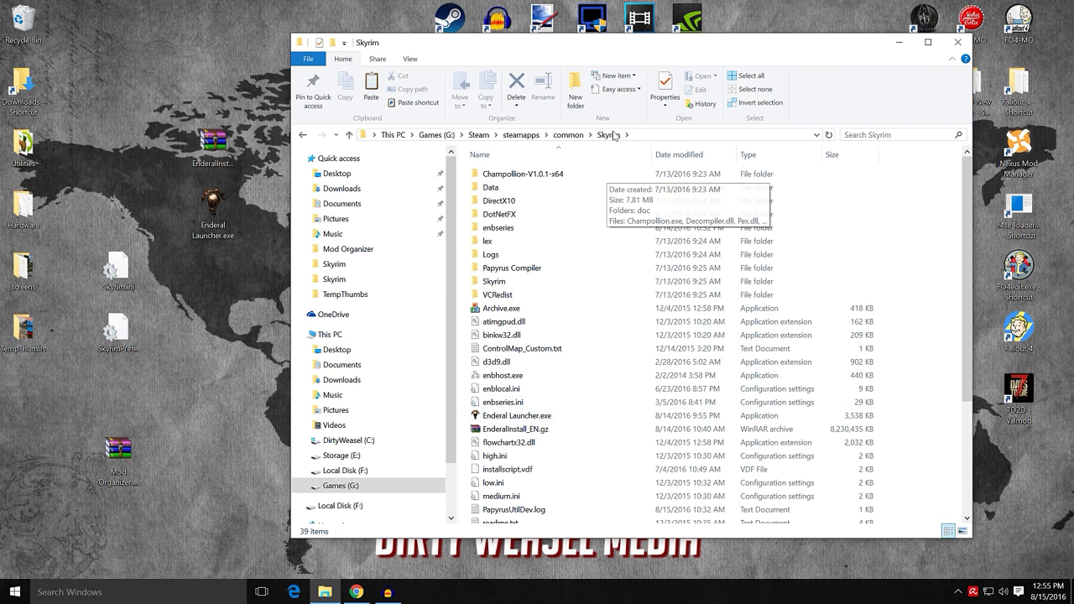
double_click(553, 418)
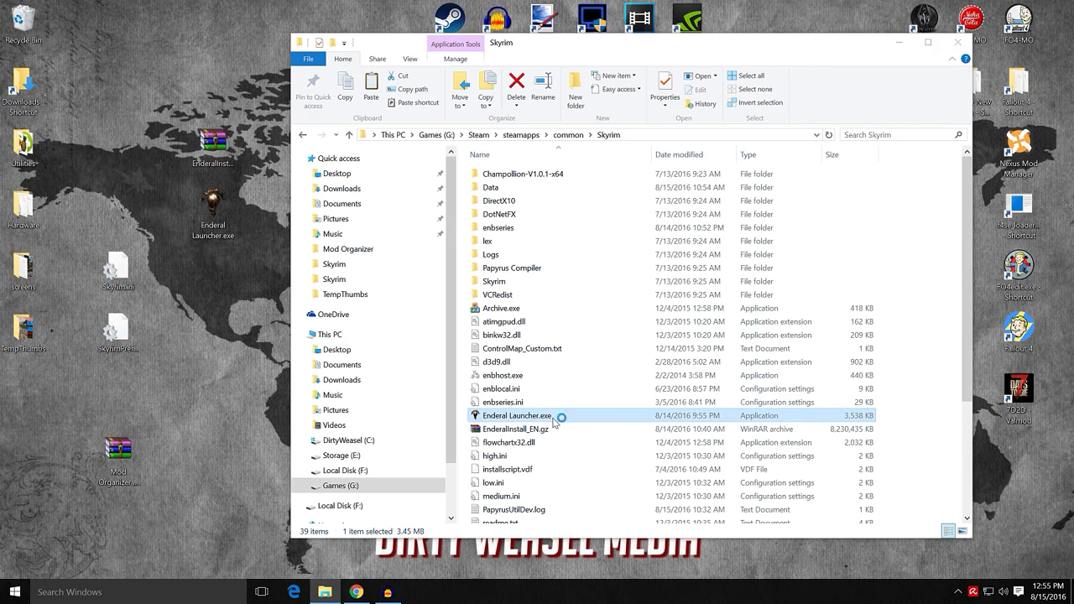
click(368, 275)
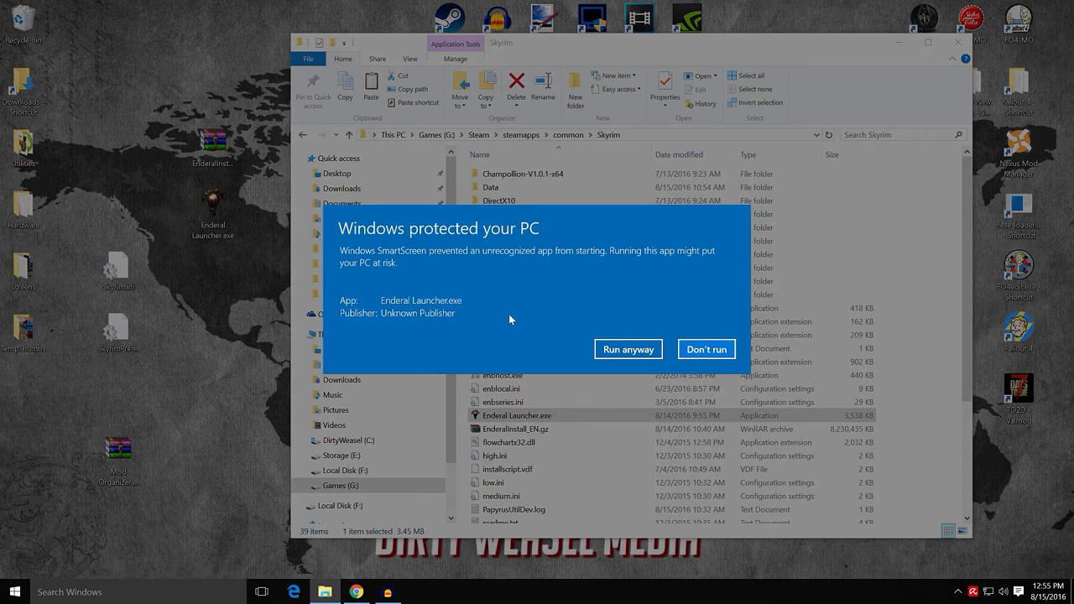
click(600, 349)
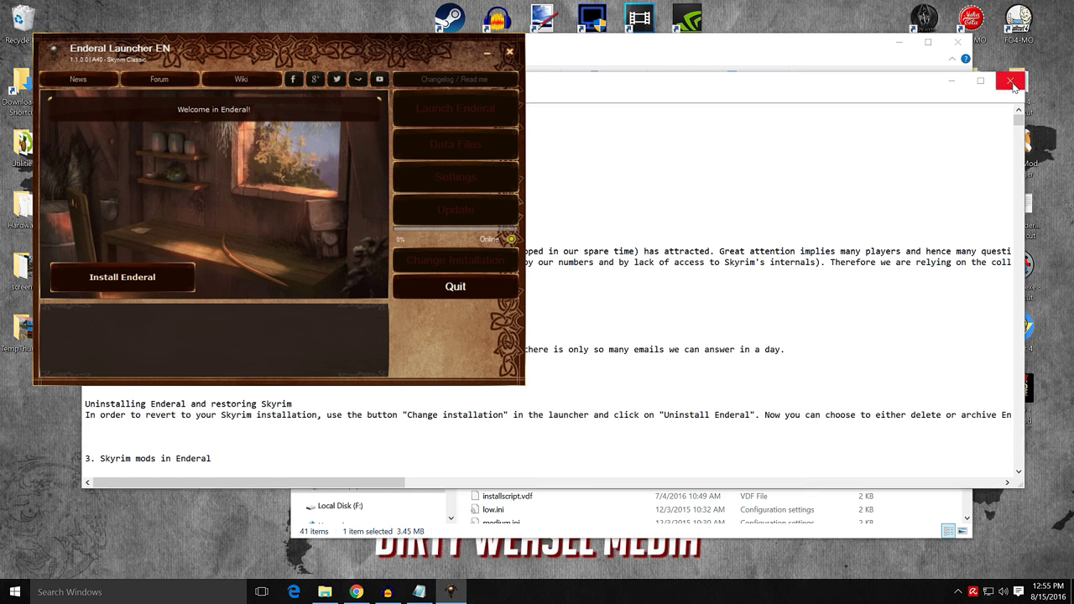
click(762, 99)
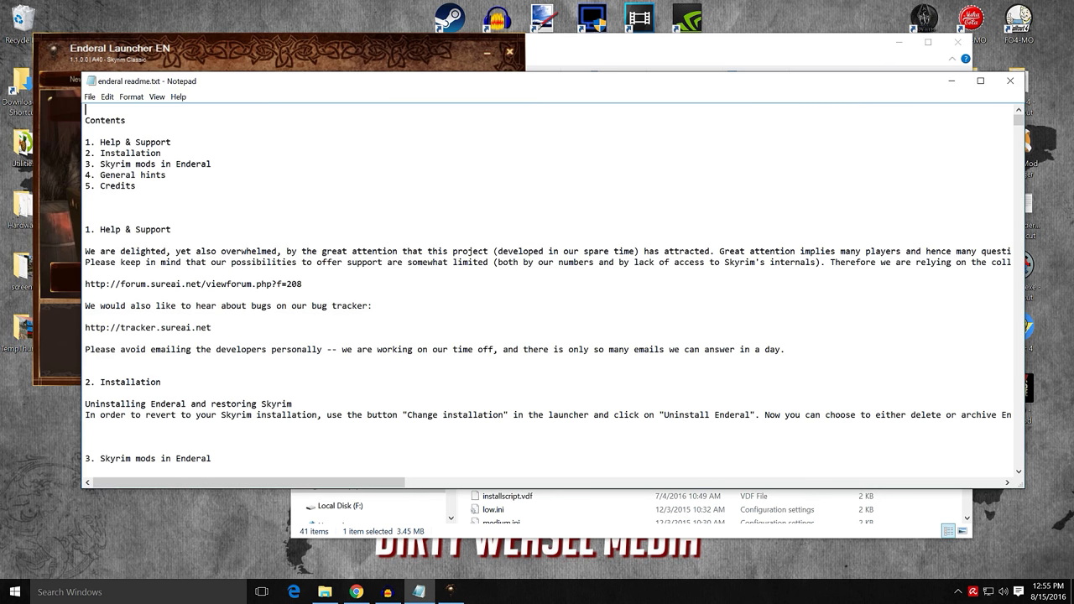
click(1011, 81)
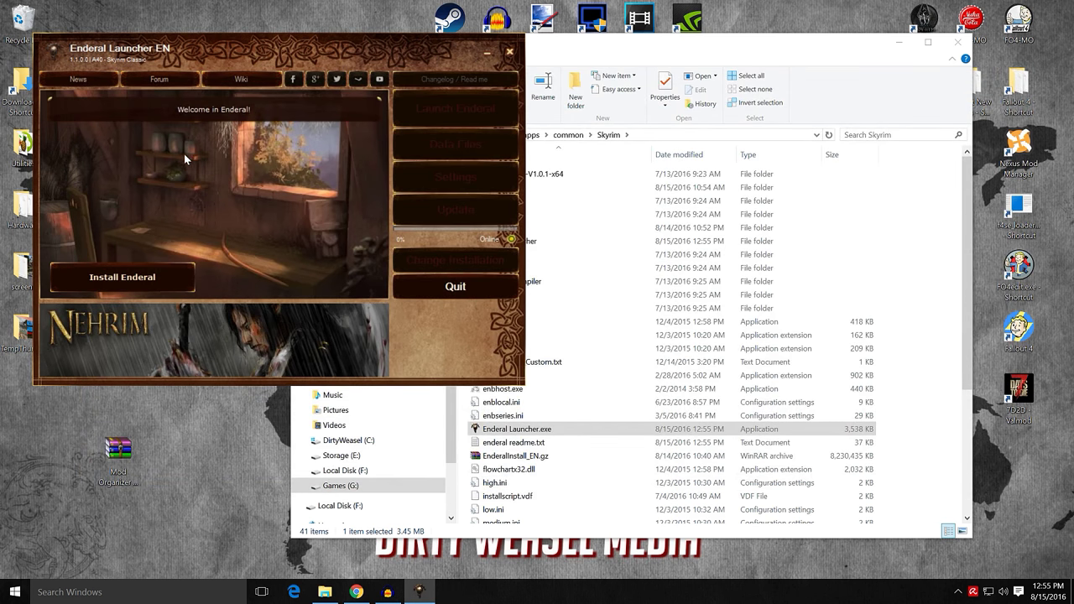
Step: Start installing Enderal in the launcher, accept the licence terms and proceed past the system requirements
click(140, 280)
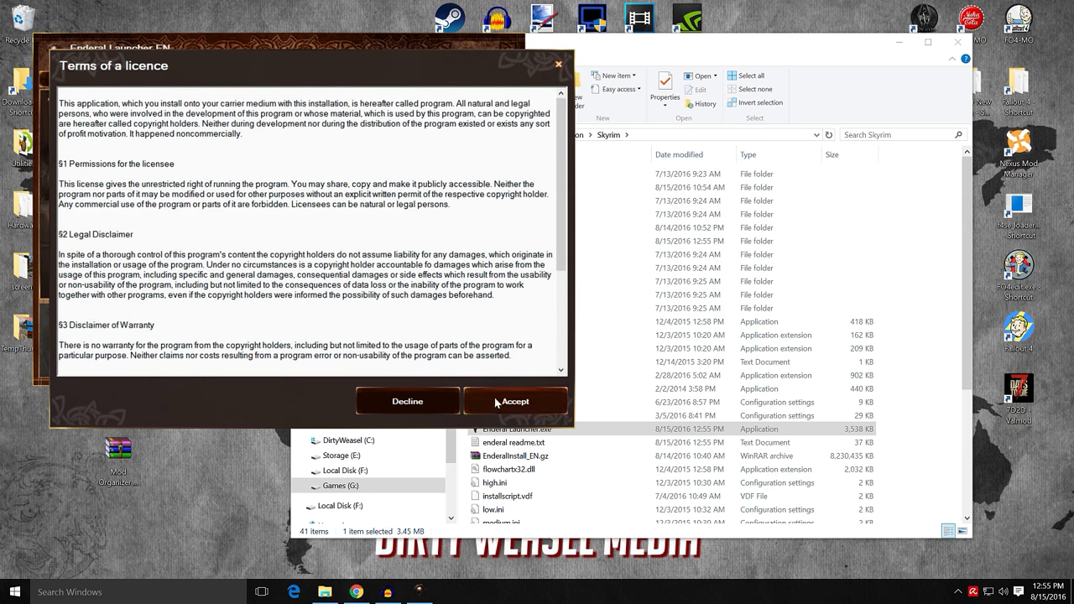
click(496, 402)
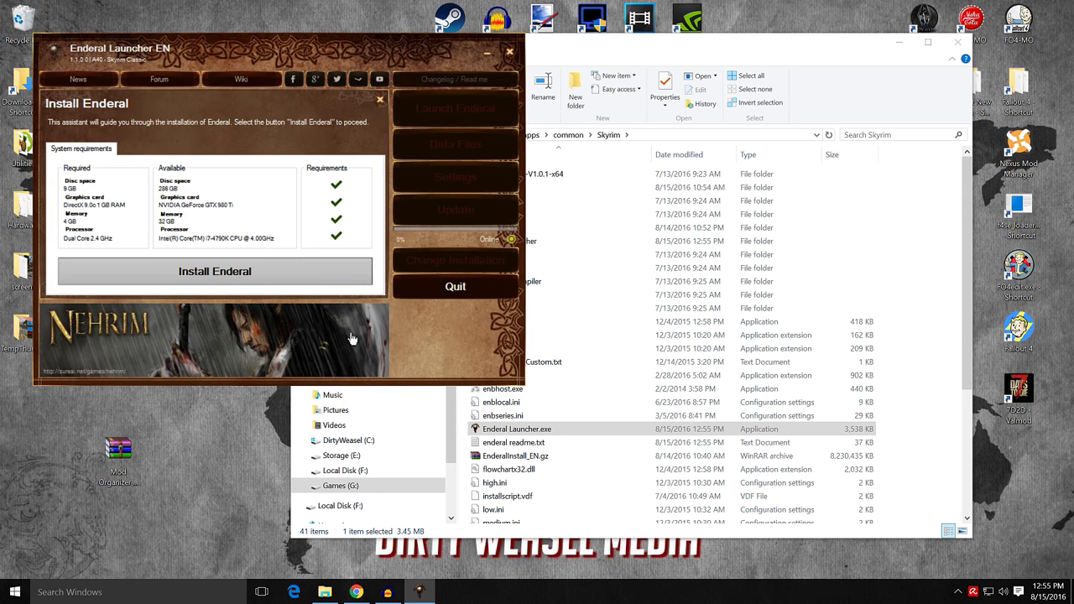
click(214, 277)
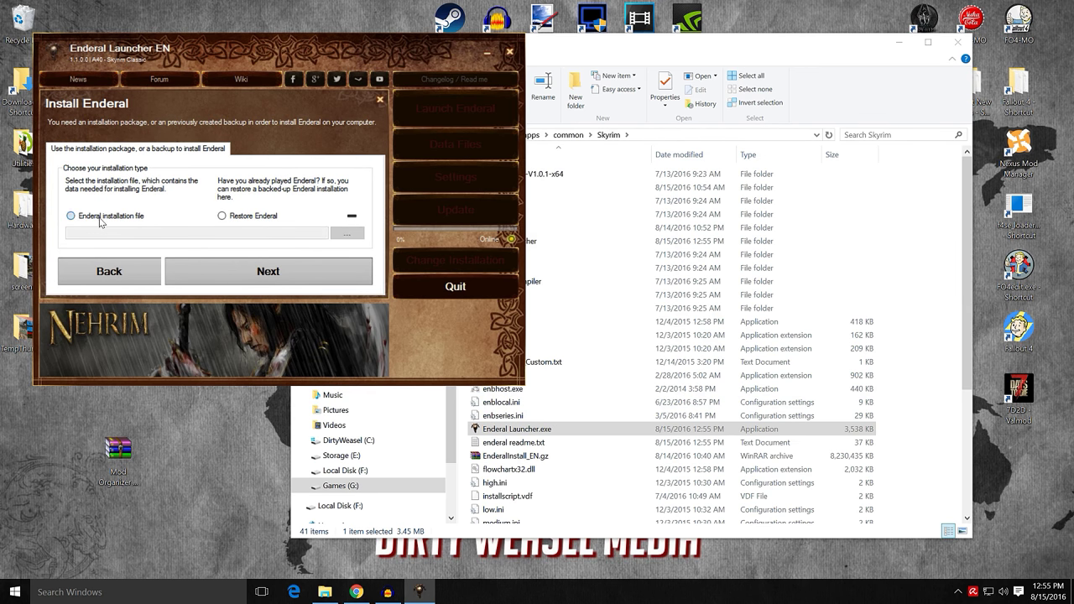
Step: Install Enderal from the installation file EnderalInstall_EN.gz in the Skyrim folder, keeping the default backup path
click(100, 217)
click(220, 283)
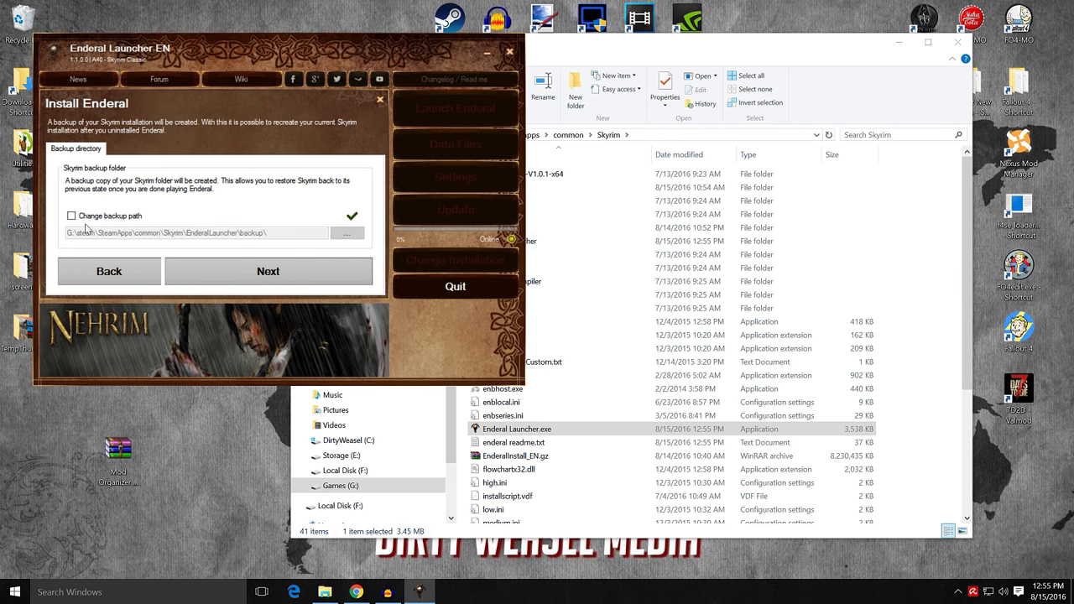
click(235, 286)
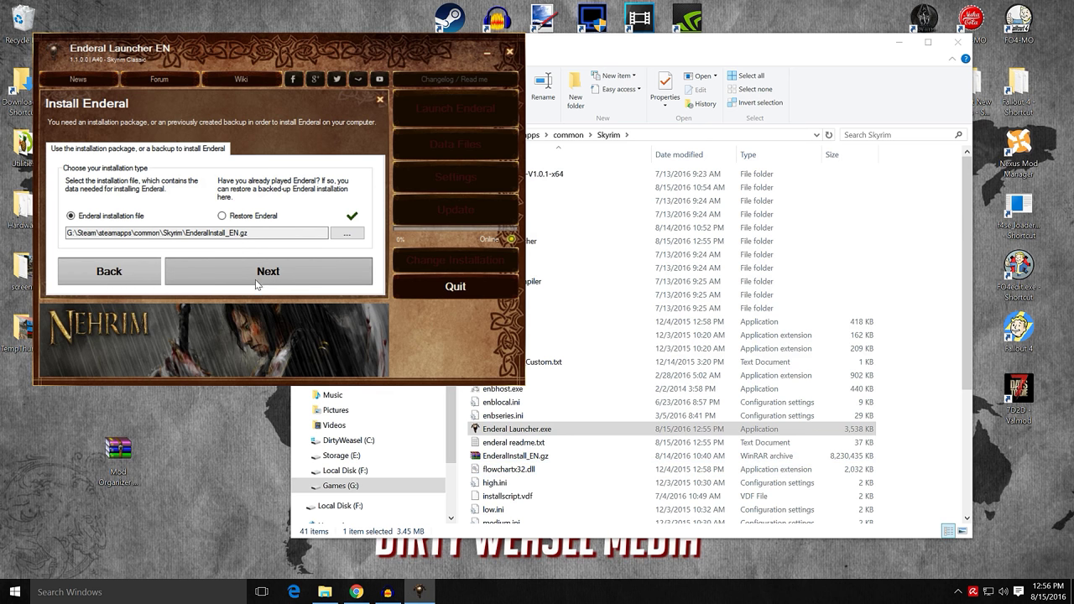
click(258, 282)
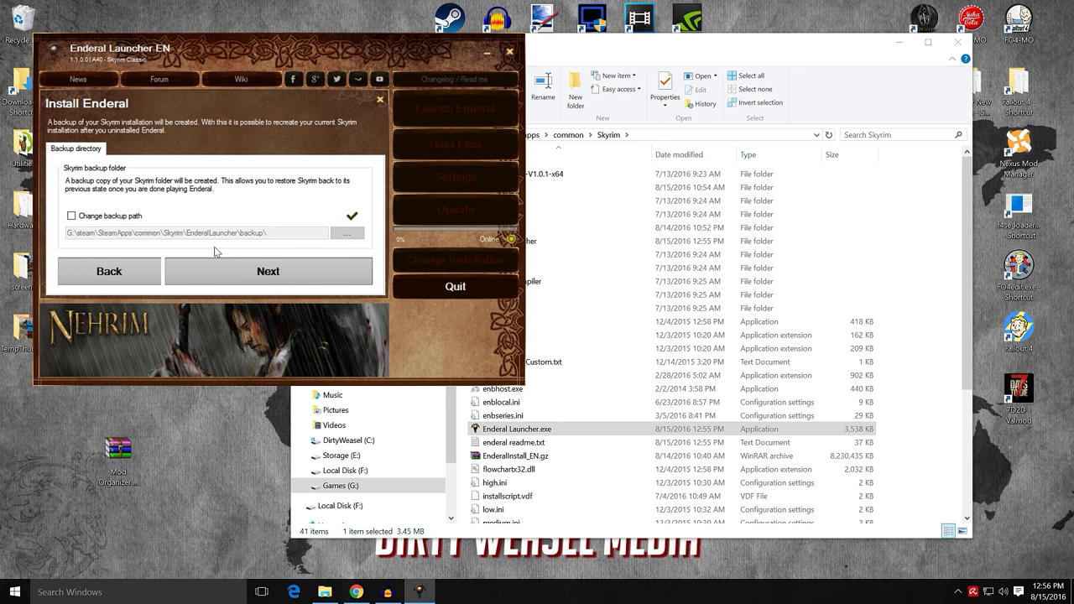
click(235, 274)
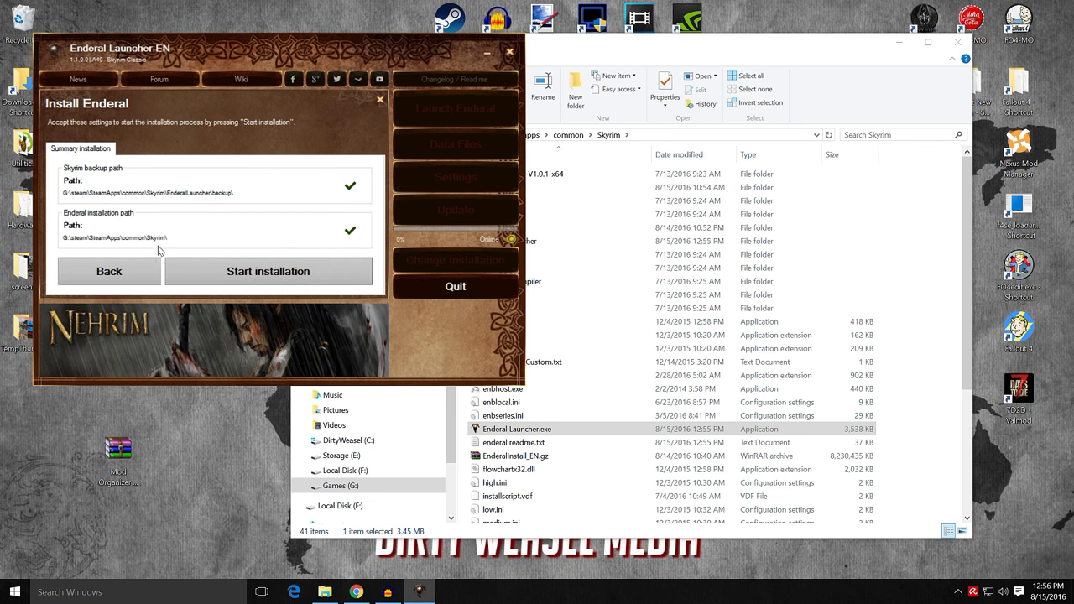
click(244, 280)
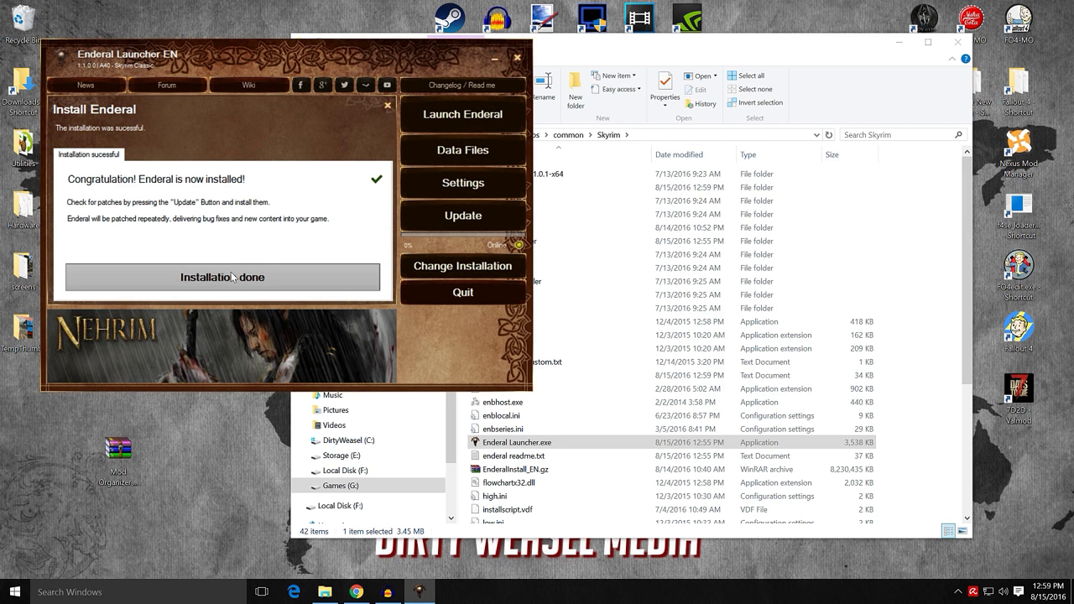
Step: Finish the installation assistant and update Enderal through the launcher
click(236, 277)
click(424, 218)
click(212, 179)
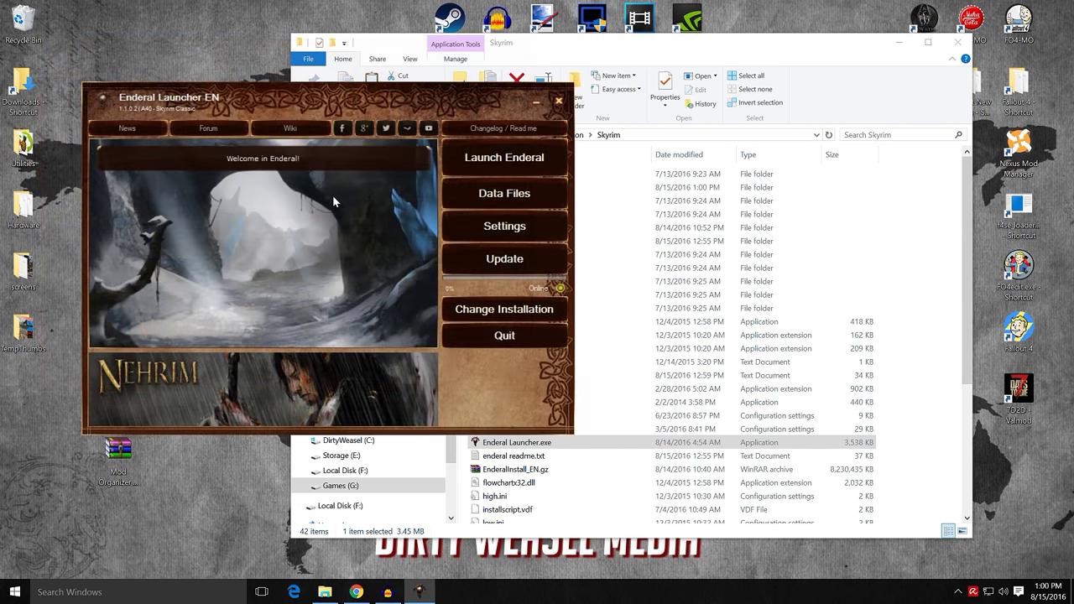
Step: Toggle OneTweak in the launcher's common graphics settings and save the settings
click(470, 224)
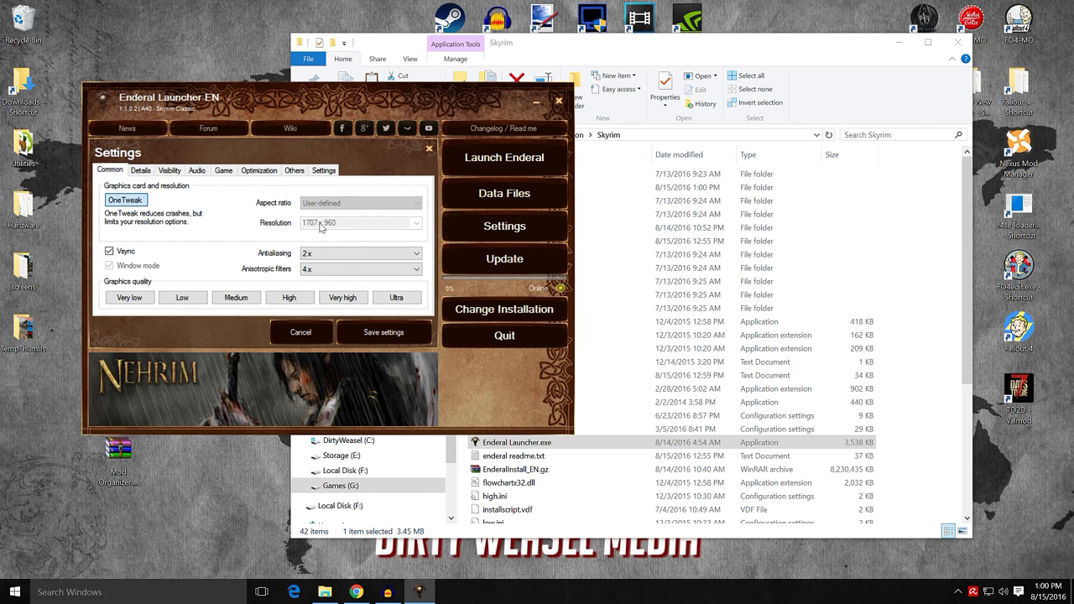
click(125, 200)
click(383, 332)
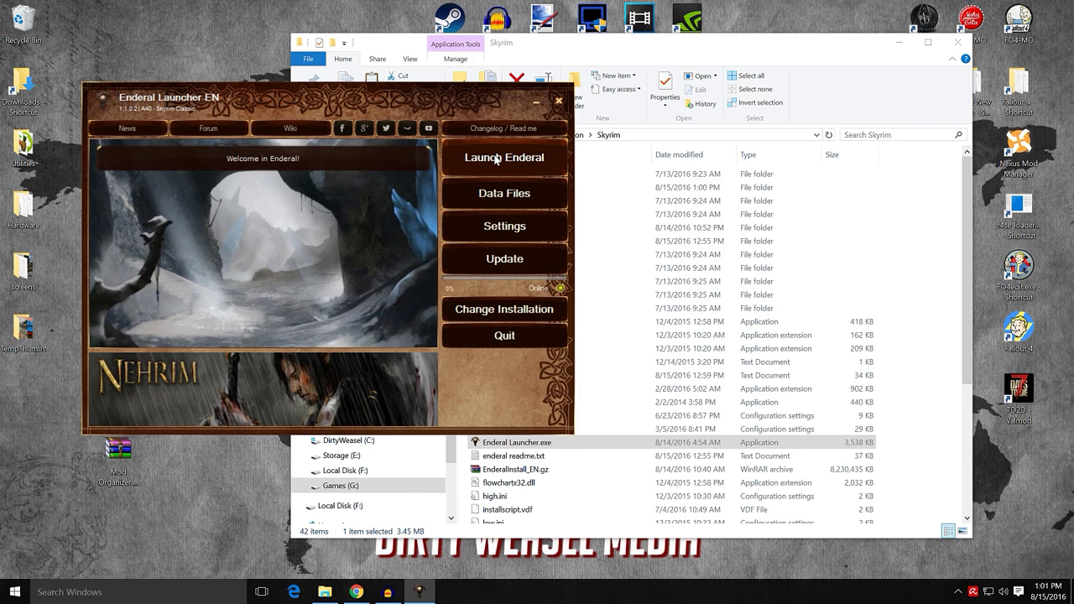
Step: Launch Enderal from its launcher and start a new game, confirming the choice to explore Enderal
click(496, 158)
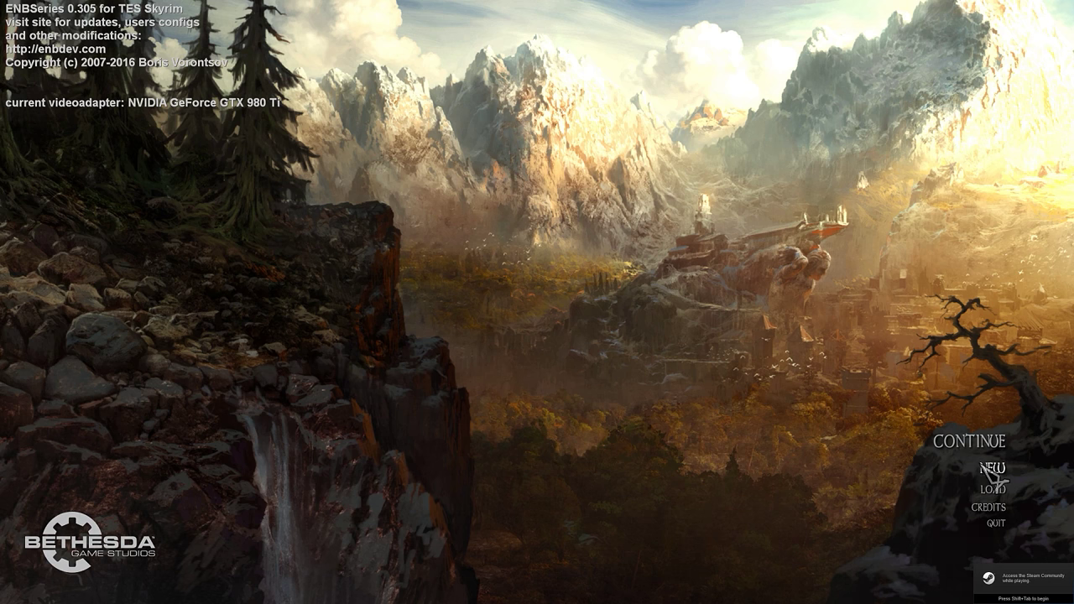
click(993, 471)
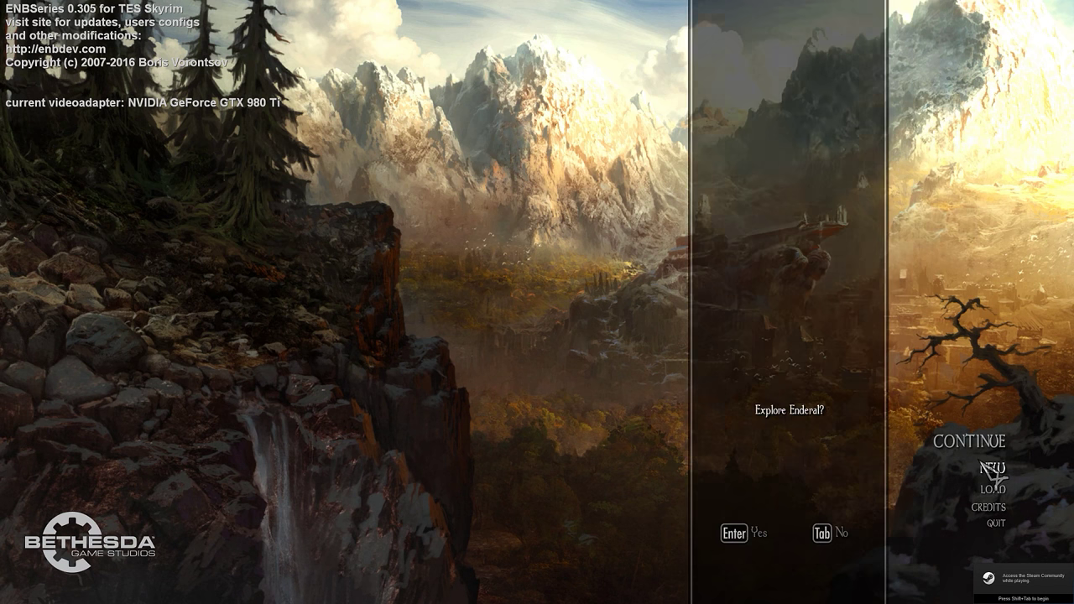
click(730, 532)
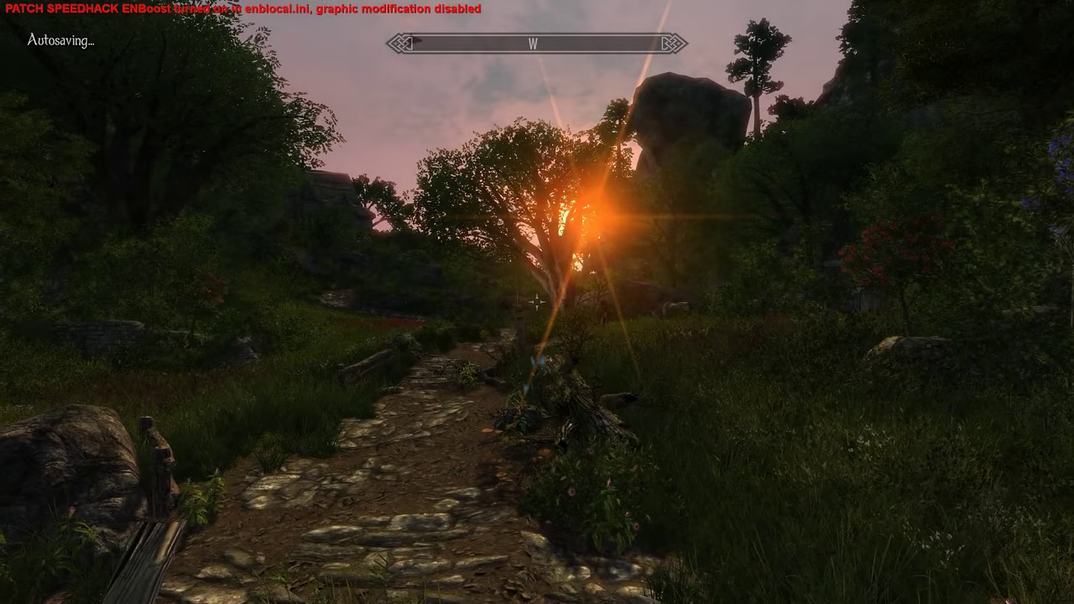
Step: Quit the running game to the desktop and close the Enderal launcher
key(Escape)
click(642, 383)
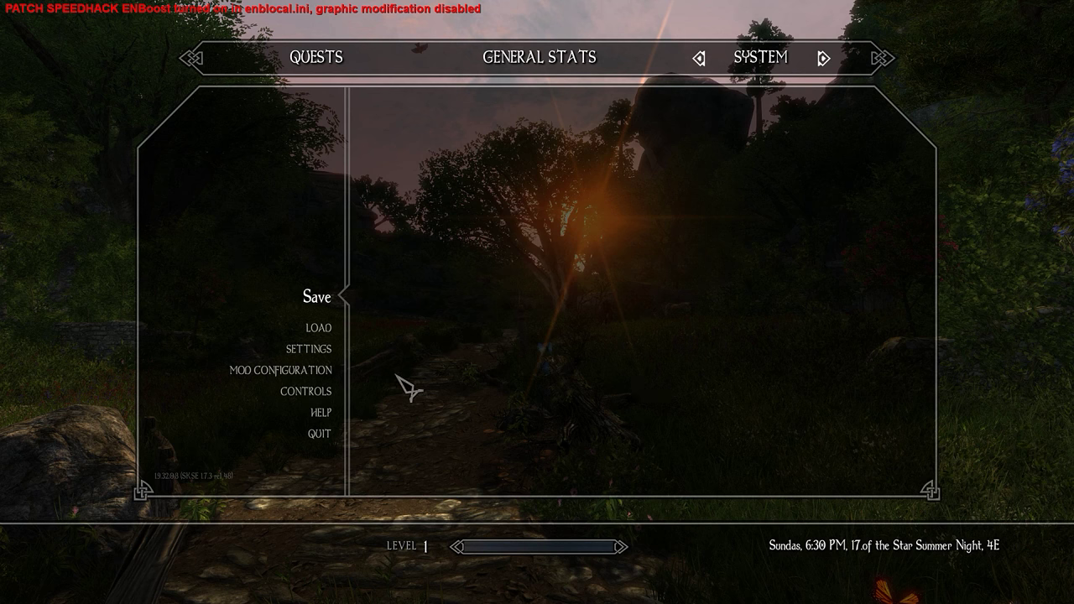
click(336, 433)
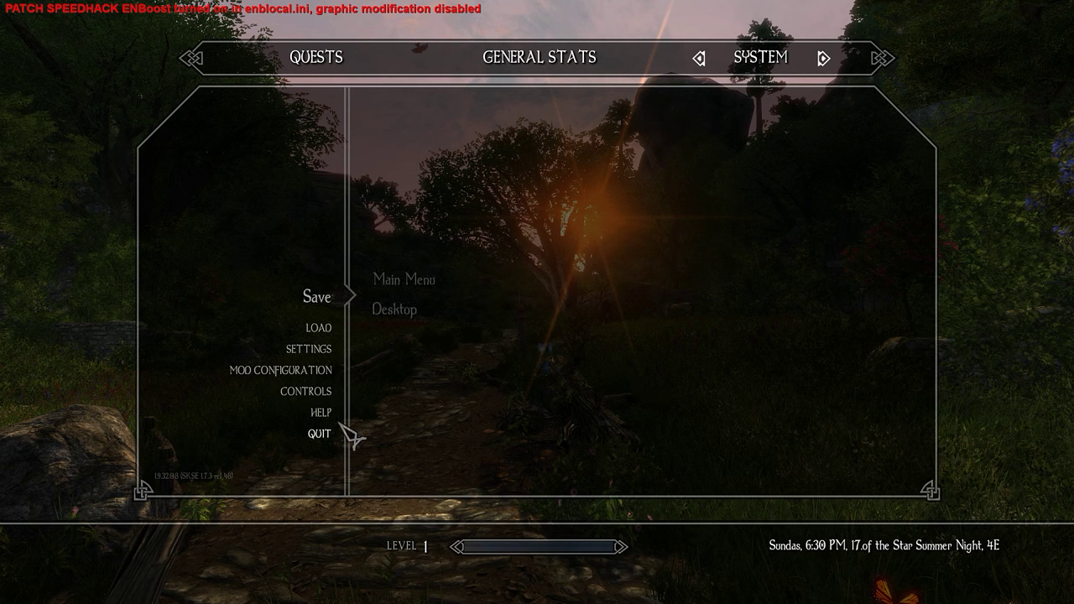
click(418, 317)
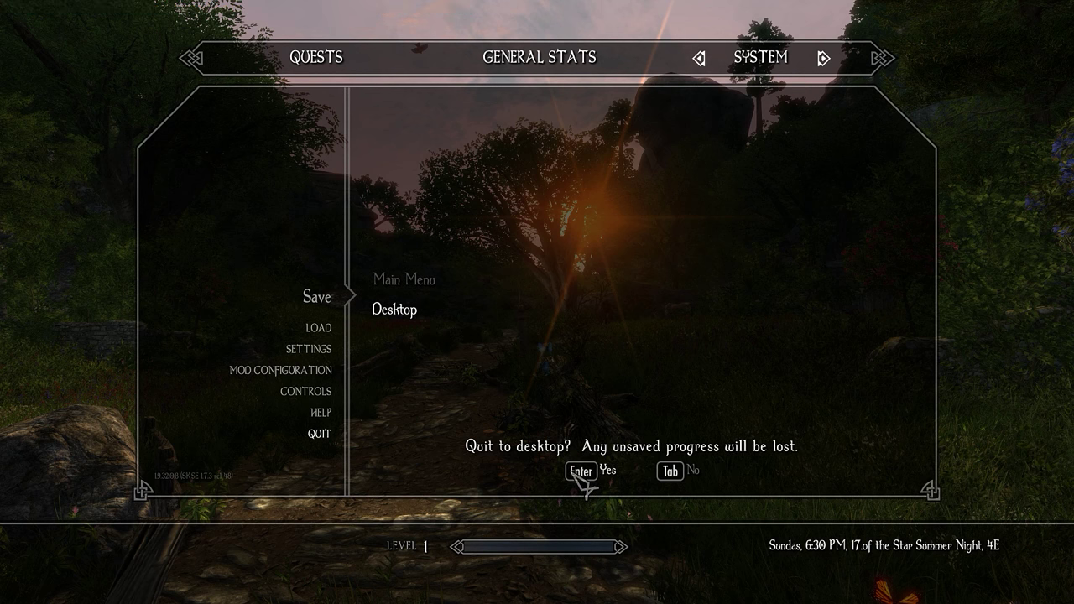
click(574, 474)
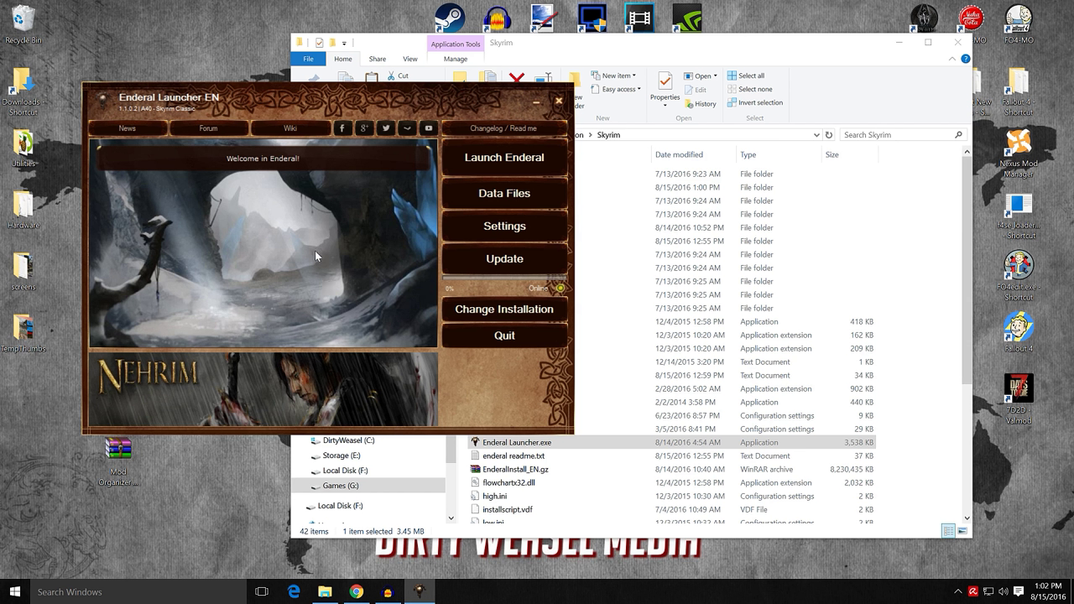
click(557, 101)
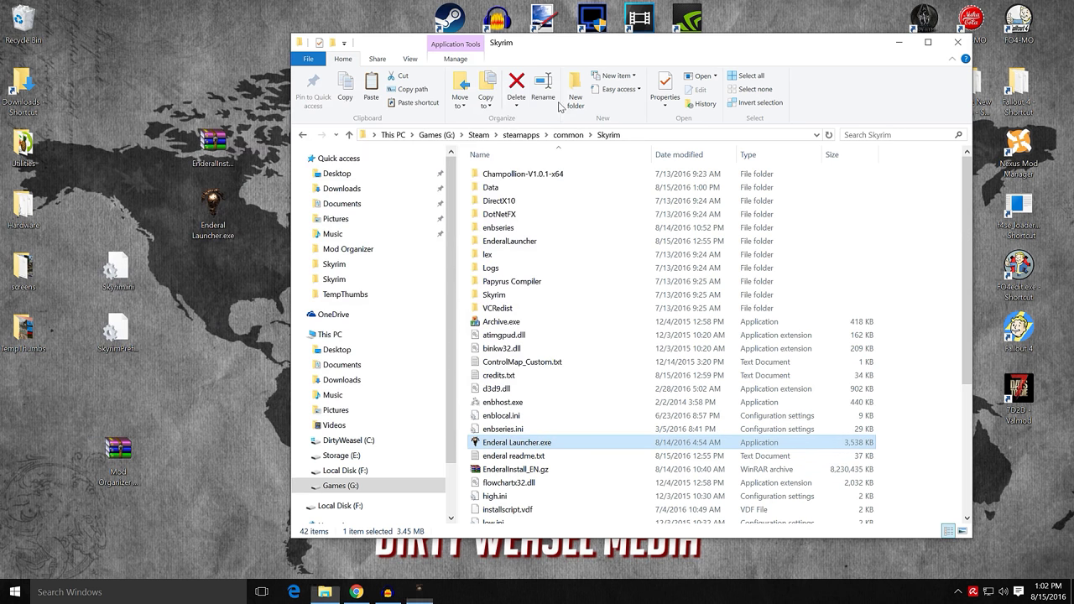
Step: Rename the Skyrim folder containing the Enderal installation to Skyrim-Enderal in the Steam common folder
scroll(635, 339, down, 4)
scroll(635, 339, up, 5)
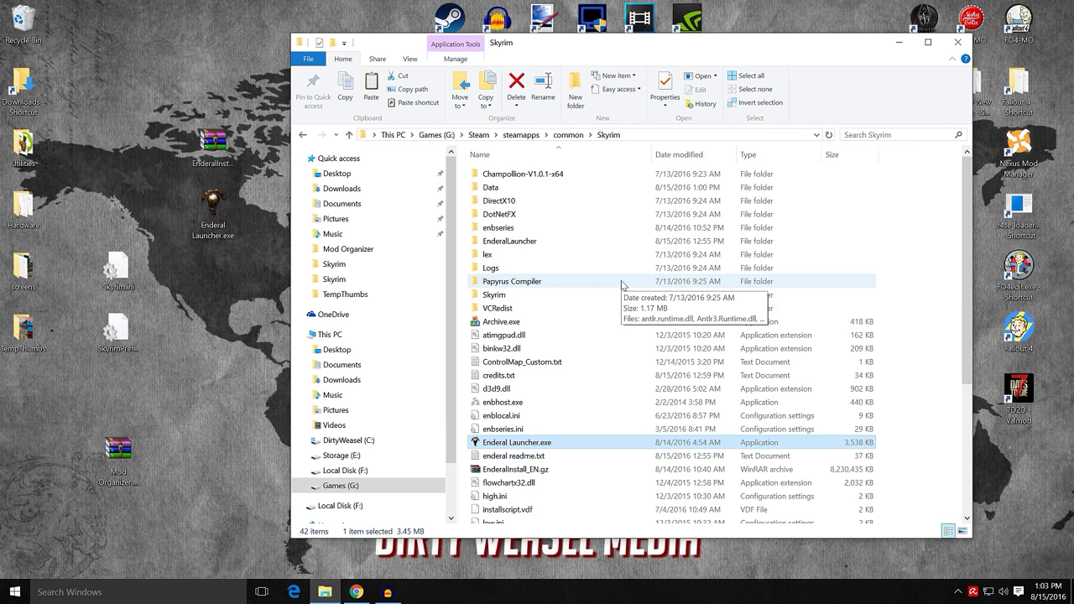
click(568, 135)
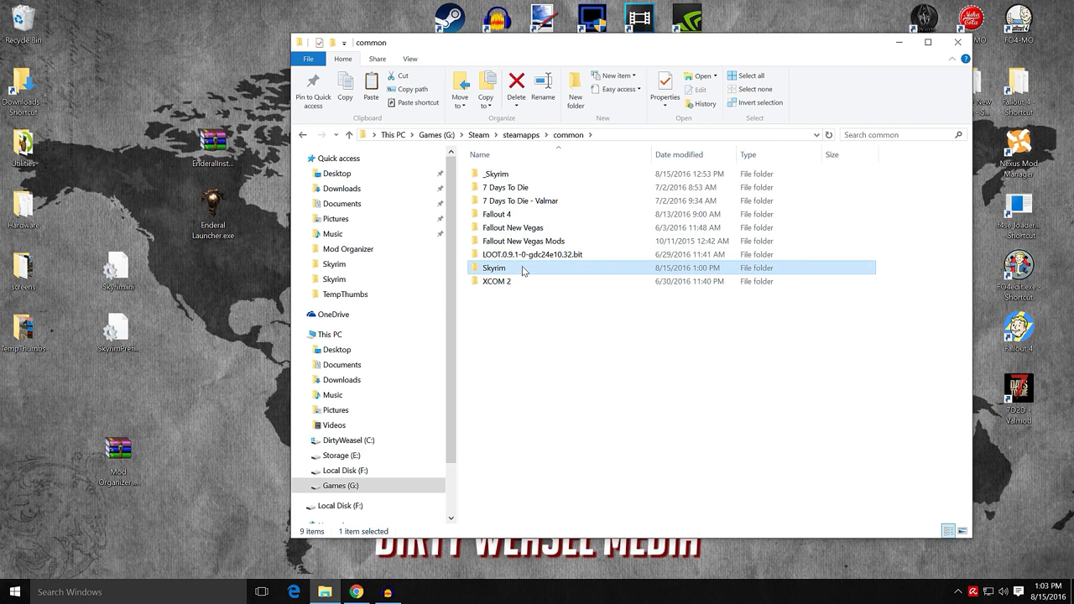
key(F2)
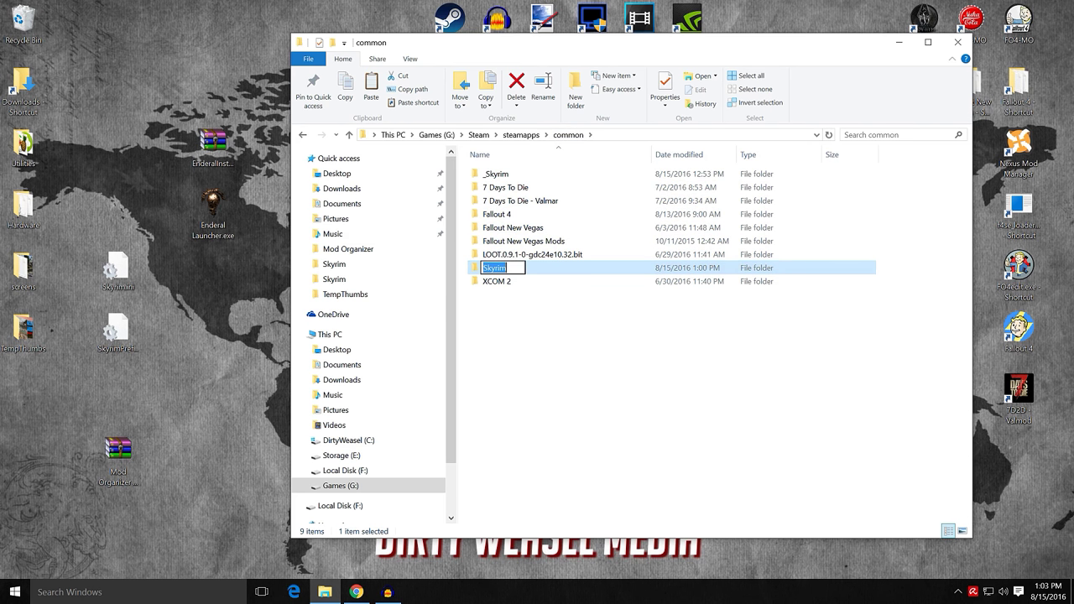
right_click(522, 275)
key(Escape)
key(End)
text(-Enderal)
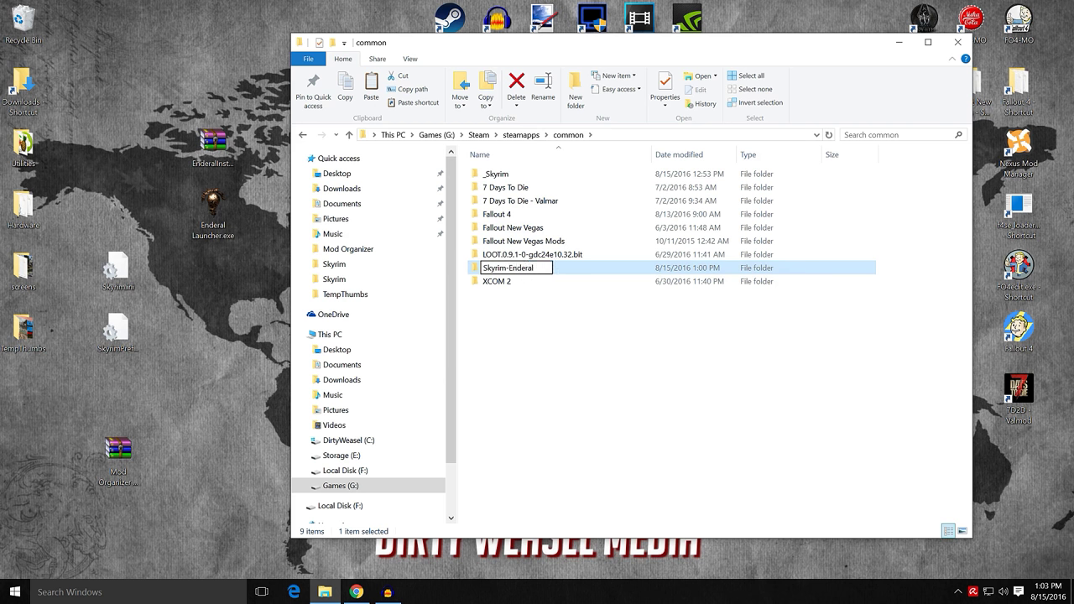
Step: Rename the _Skyrim folder back to Skyrim in the Steam common folder
click(516, 174)
key(F2)
key(Home)
key(BackSpace)
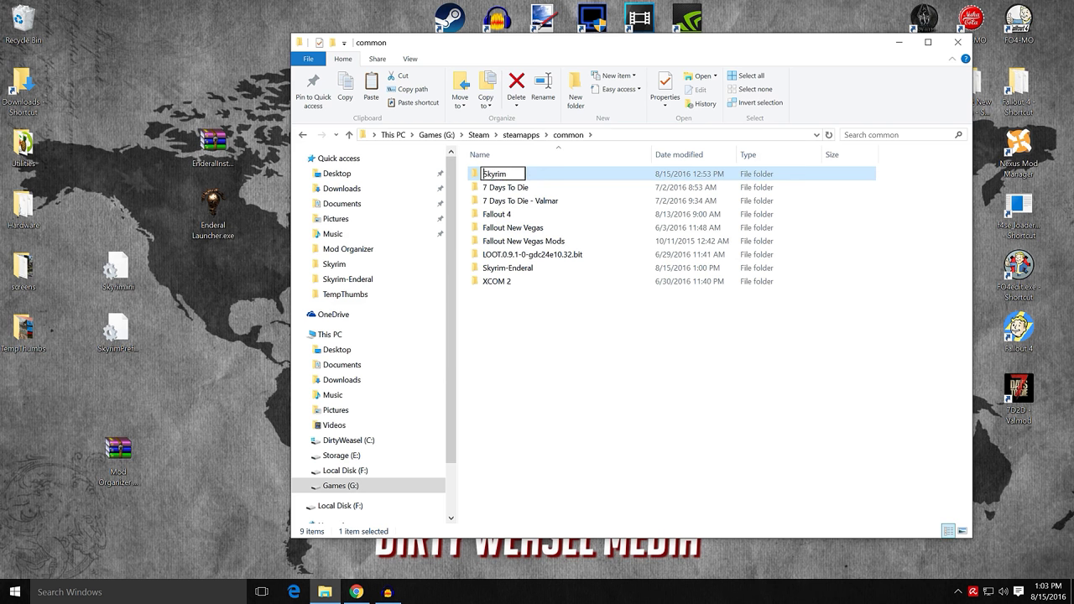
click(552, 173)
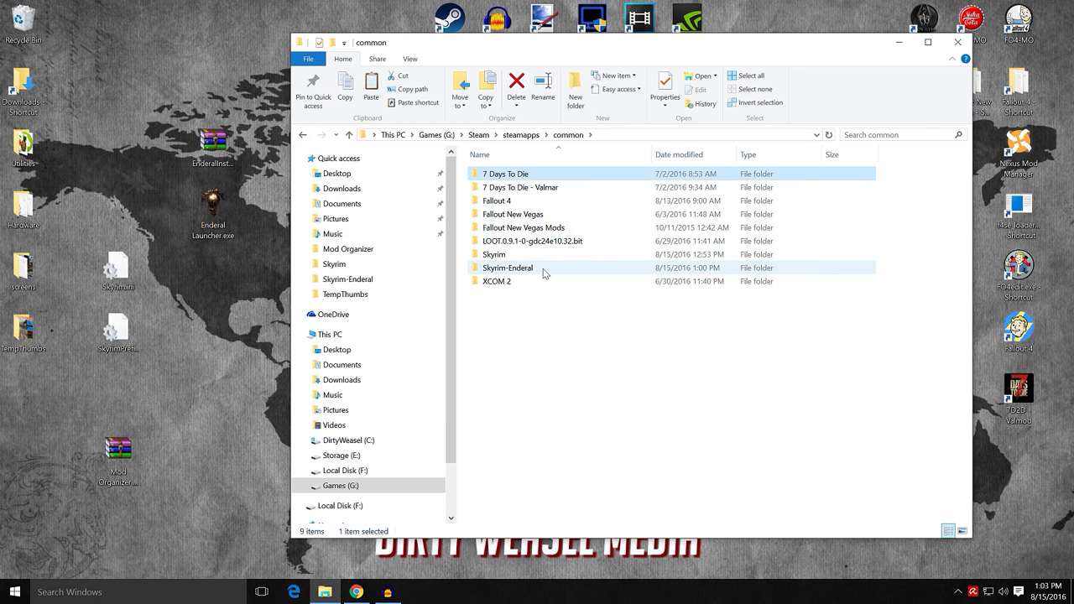
Step: Examine the contents of the Skyrim-Enderal folder and of the original Skyrim folder, including its Data subfolder
mouse_move(544, 272)
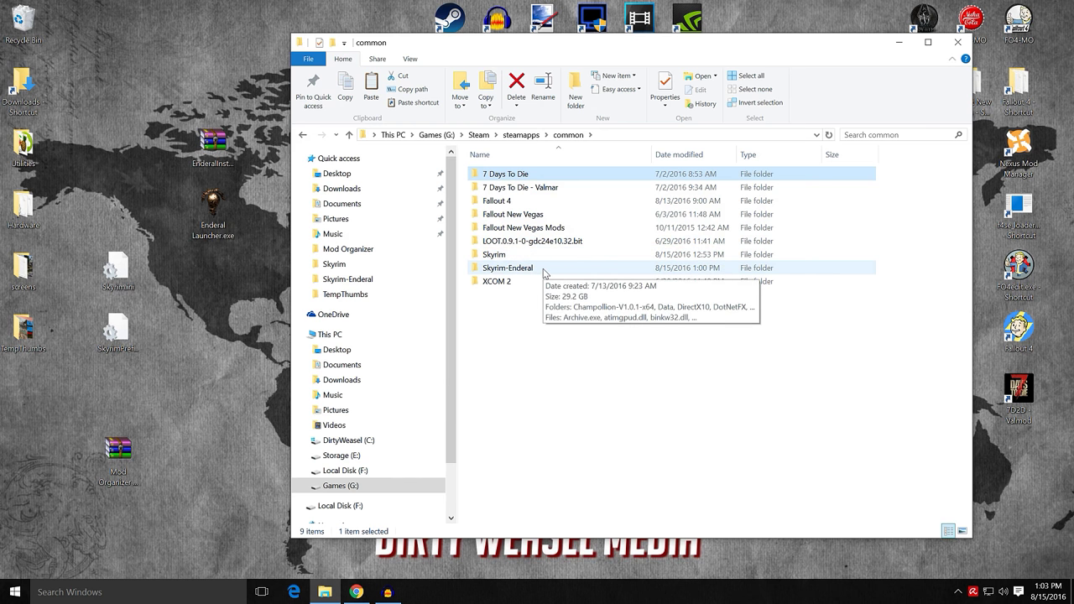
double_click(544, 272)
scroll(570, 335, down, 3)
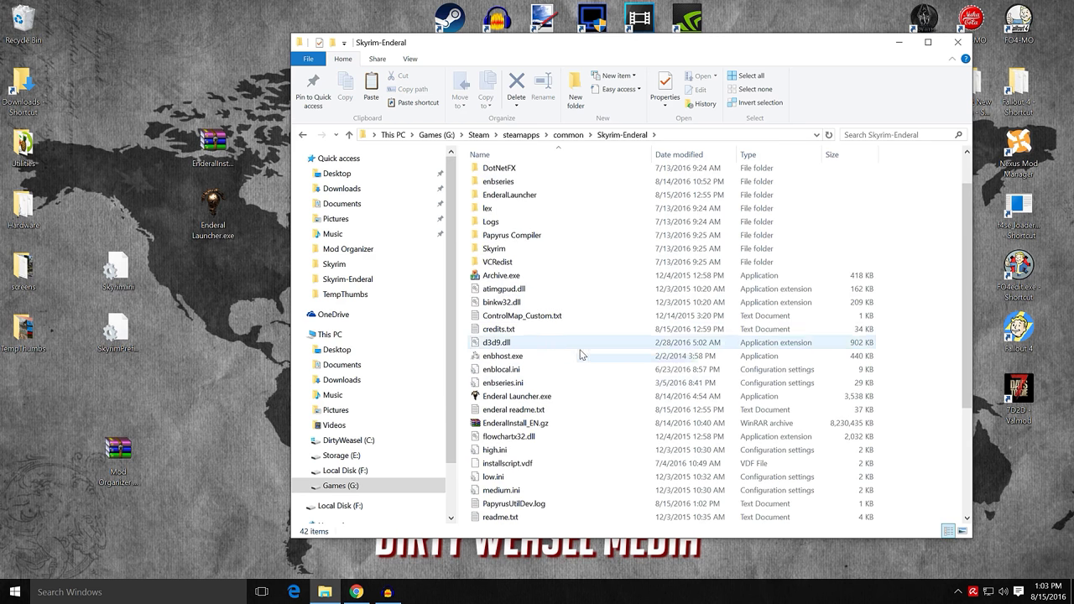
scroll(585, 356, down, 3)
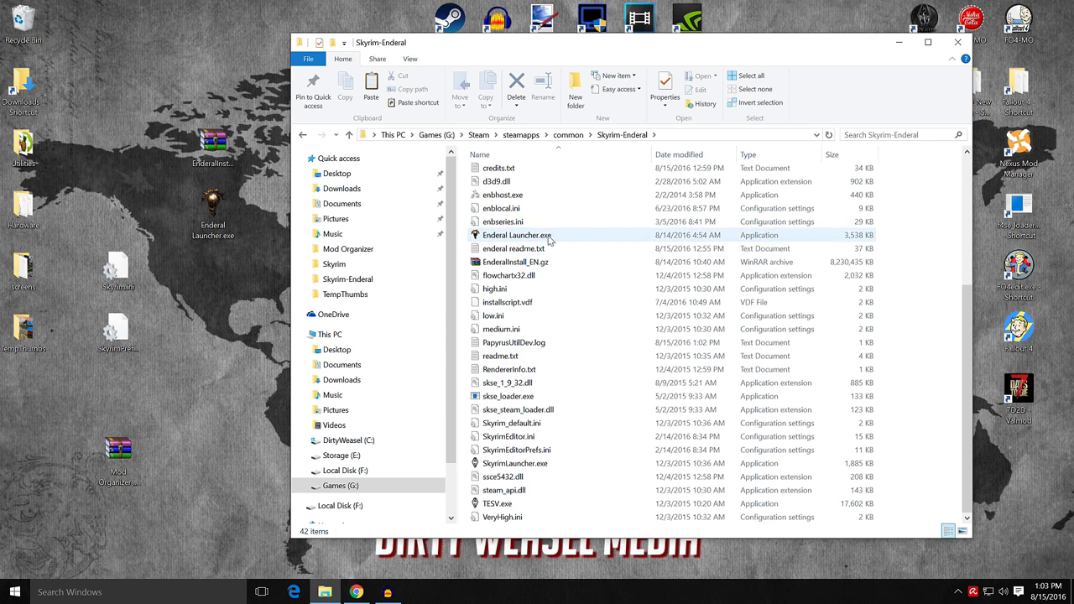
scroll(554, 243, up, 1)
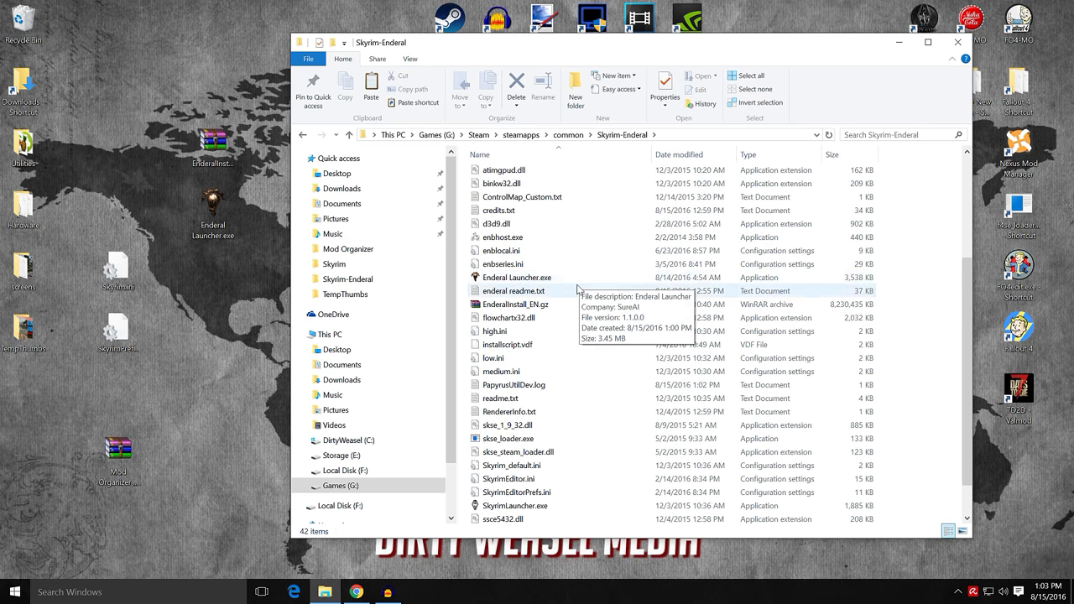
click(568, 134)
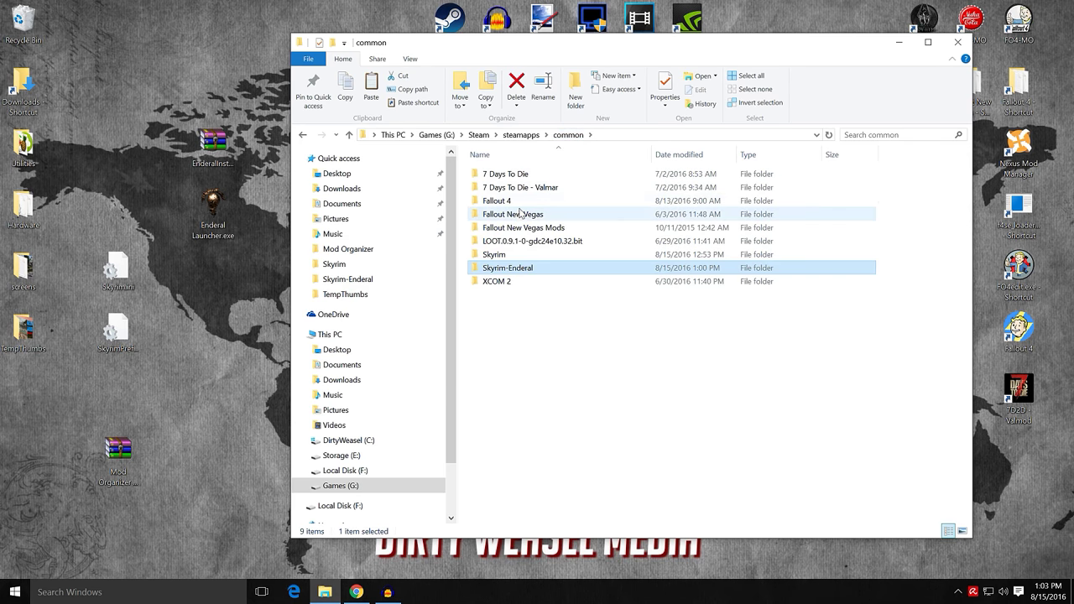
click(510, 257)
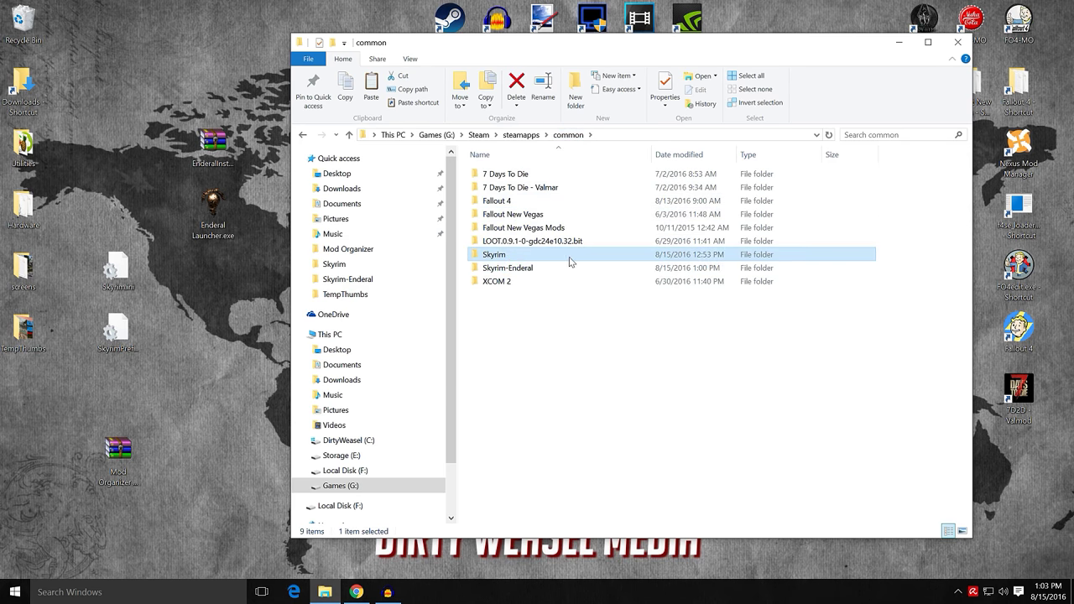
double_click(569, 260)
double_click(523, 189)
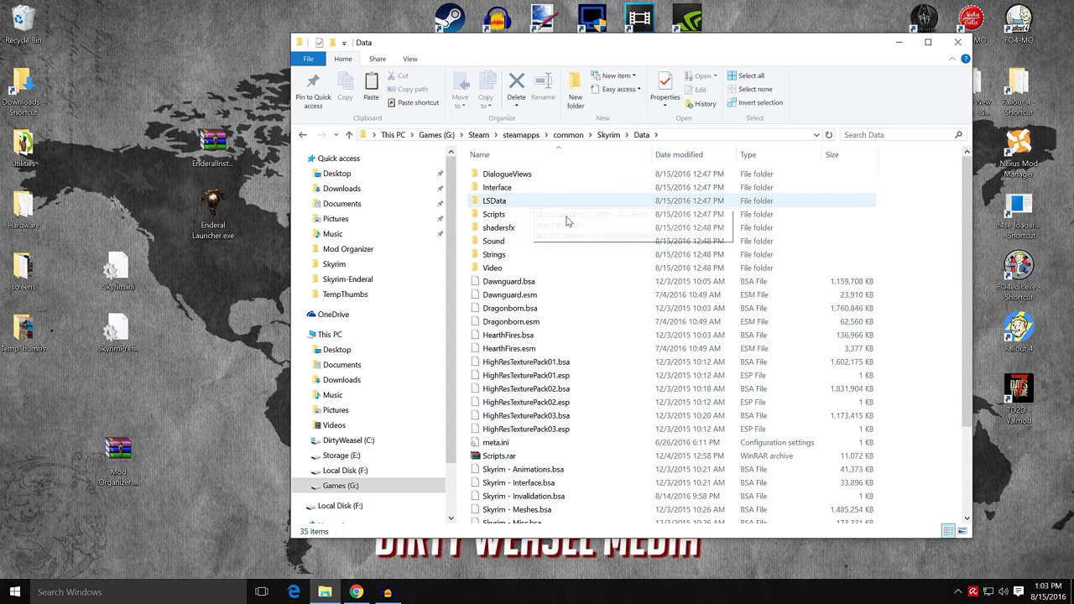
click(303, 137)
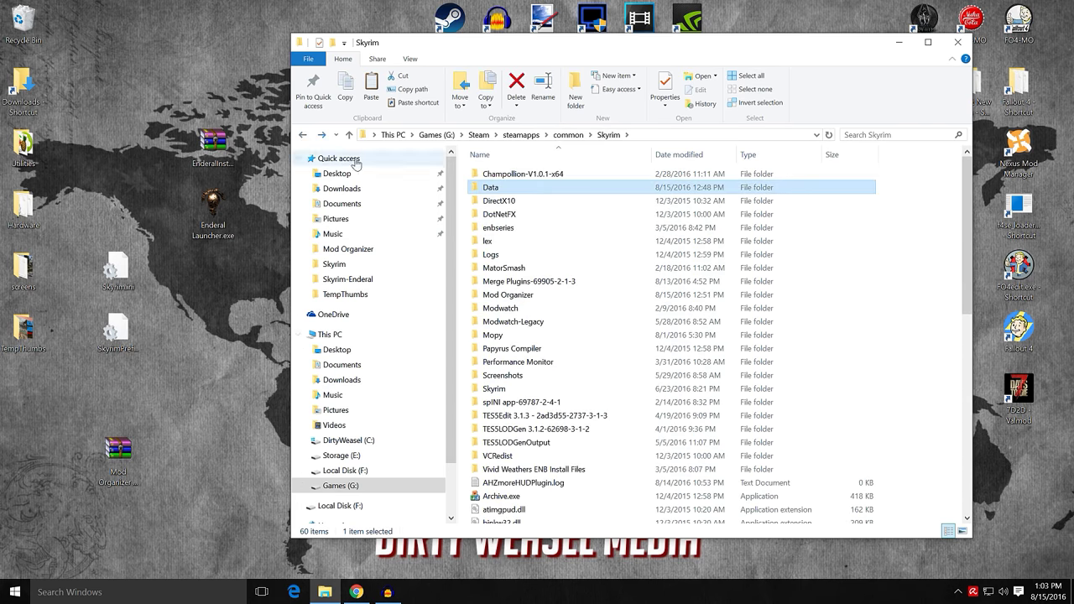
click(570, 135)
click(550, 269)
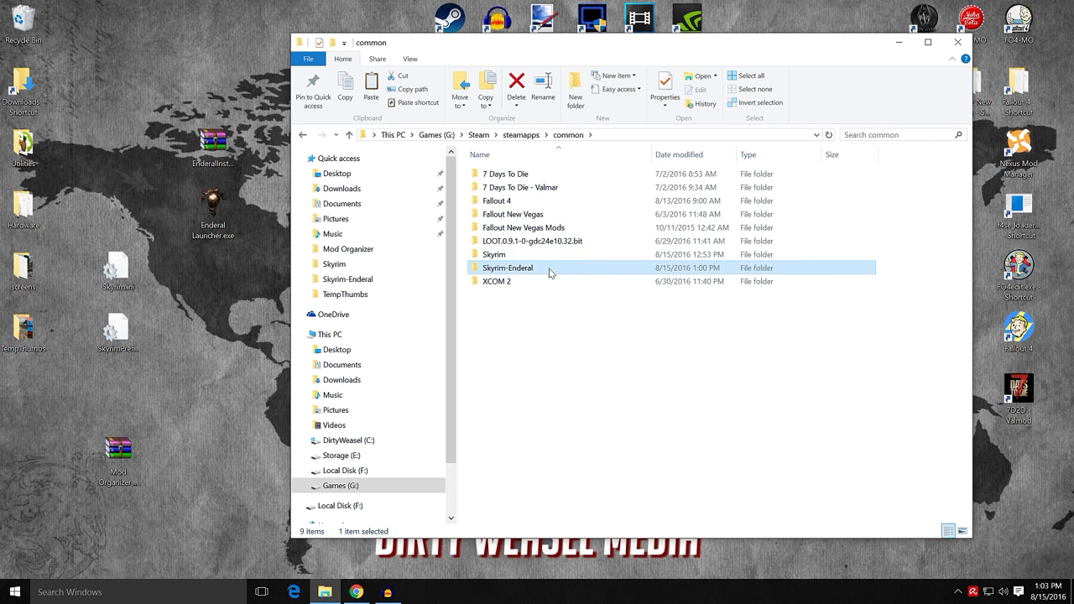
mouse_move(582, 269)
click(516, 257)
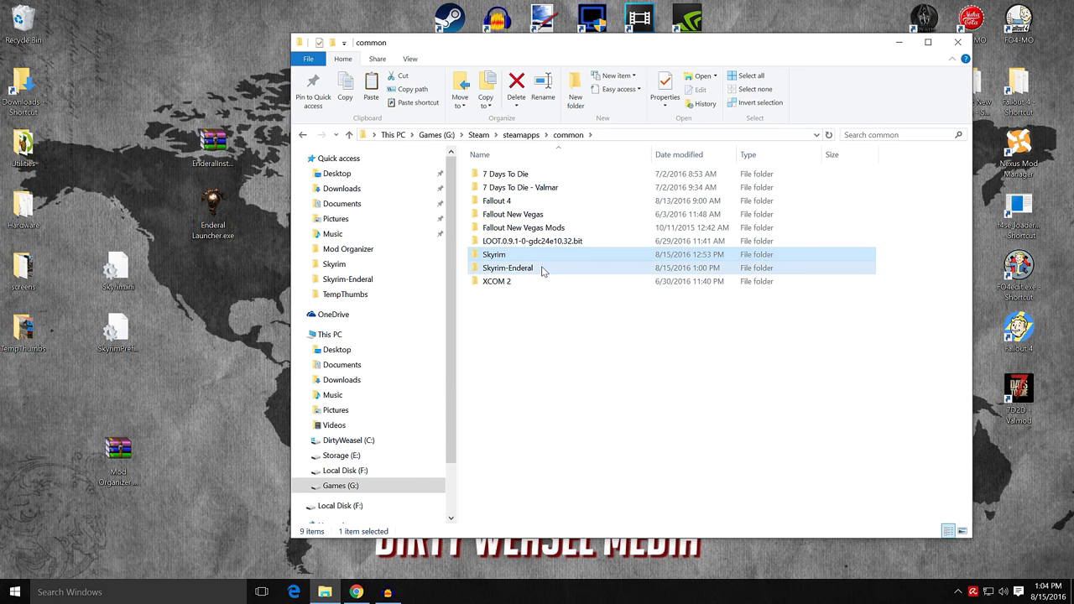
click(546, 269)
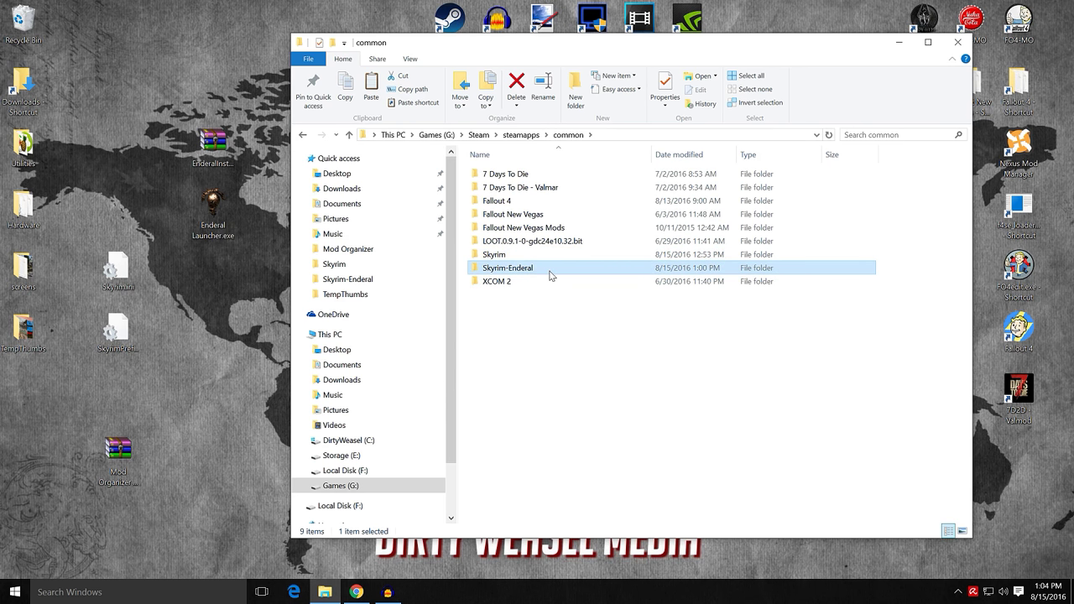
Step: Extract the ModOrganizer folder from the Mod Organizer archive on the desktop into the Skyrim-Enderal folder and close the archive
double_click(549, 270)
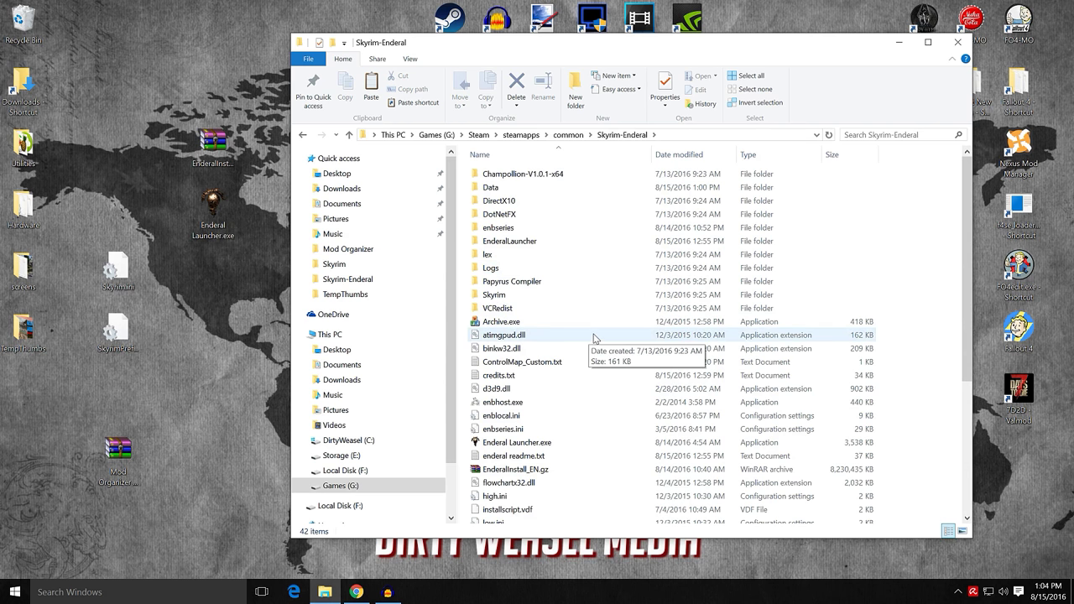
scroll(588, 336, down, 5)
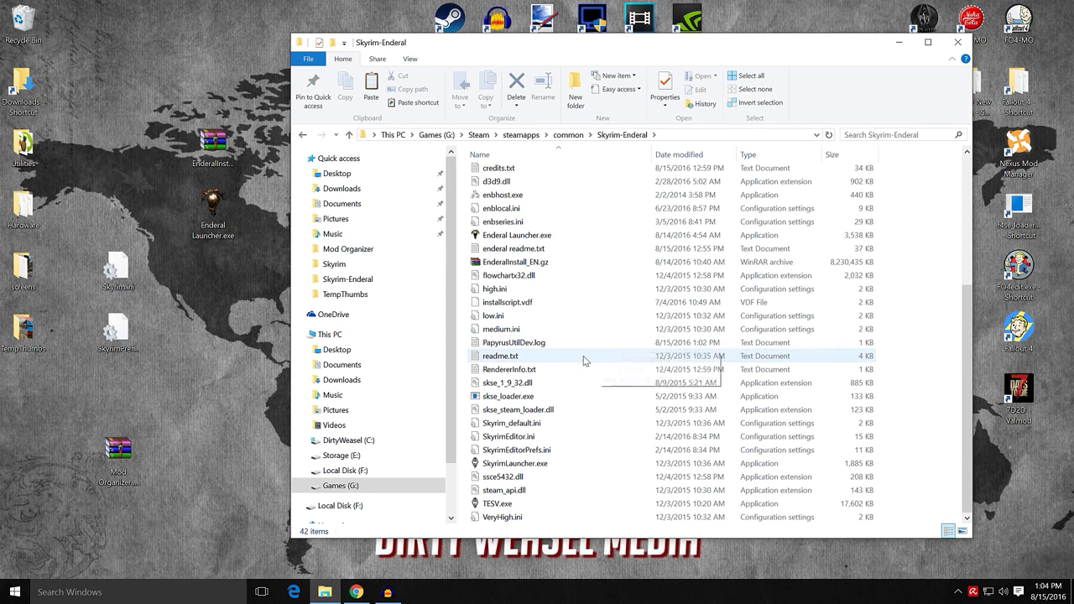
scroll(594, 340, up, 5)
scroll(587, 336, down, 5)
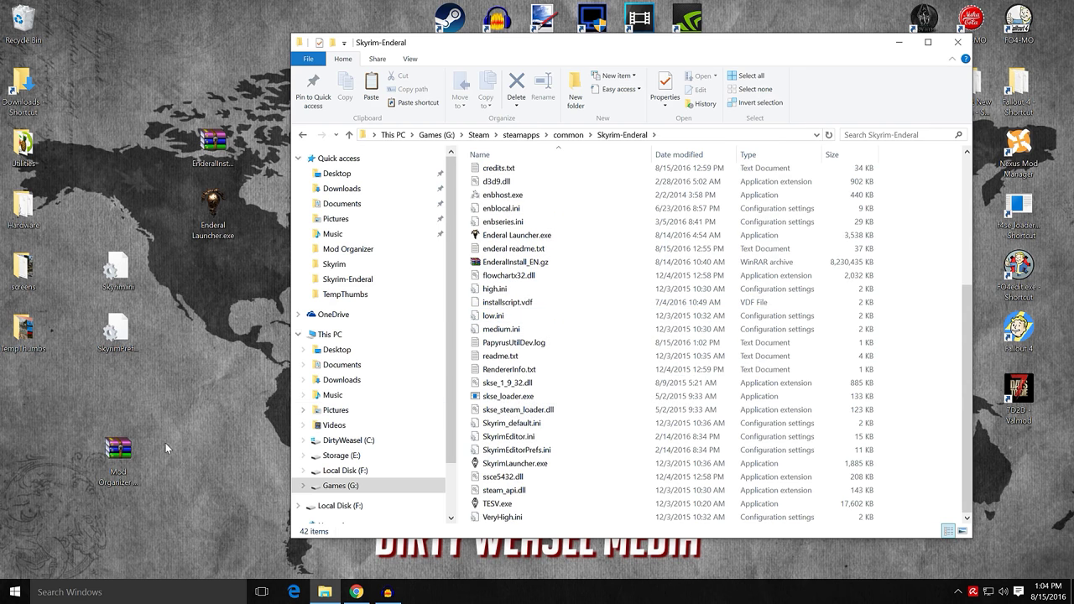
drag(116, 457, 118, 395)
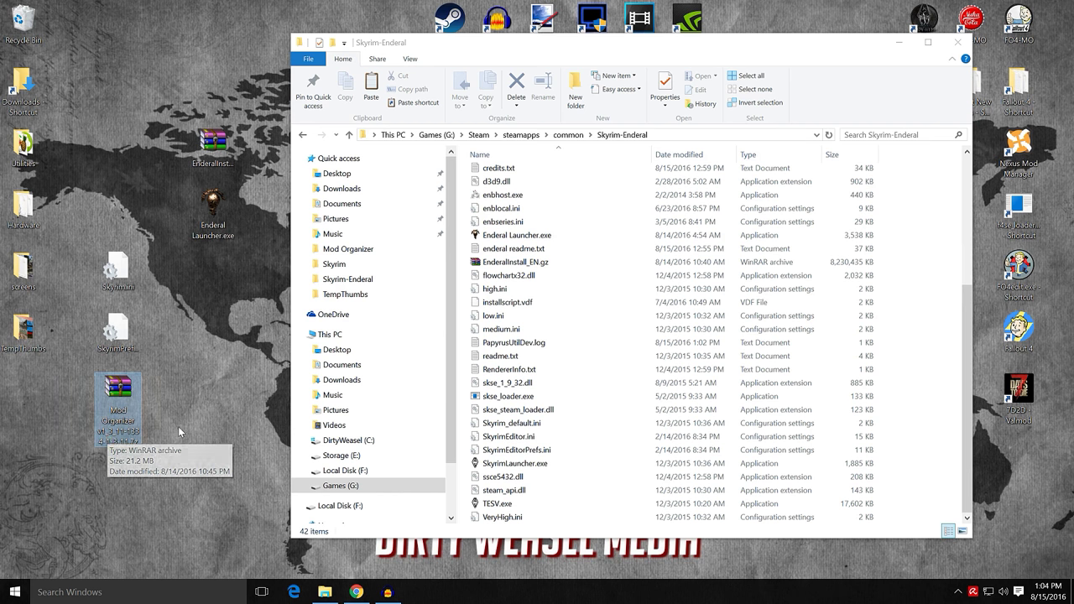
double_click(134, 404)
drag(581, 122, 297, 131)
drag(82, 239, 911, 326)
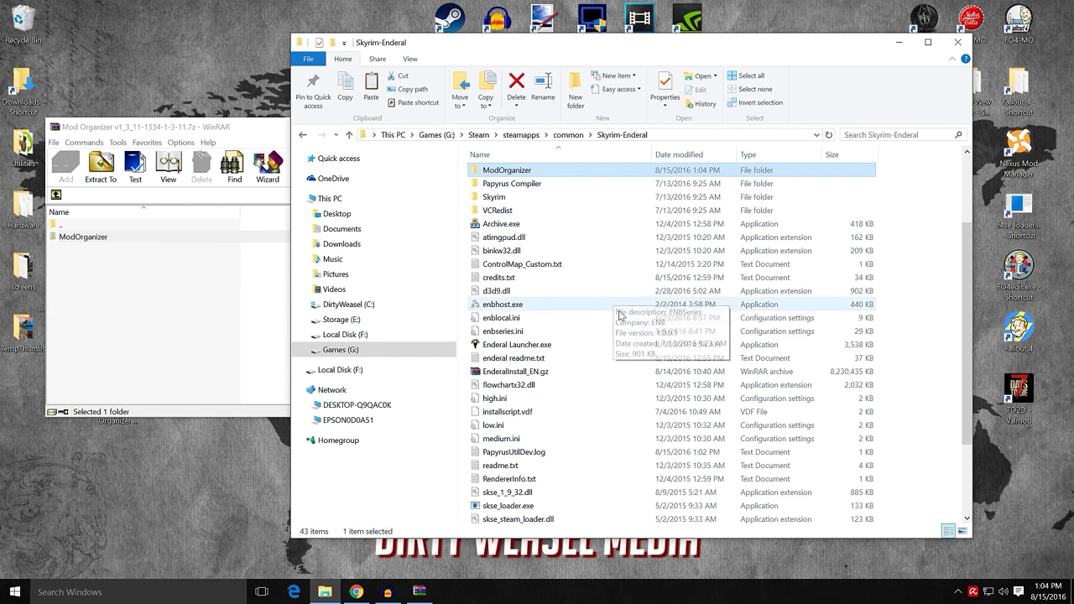
scroll(582, 263, up, 2)
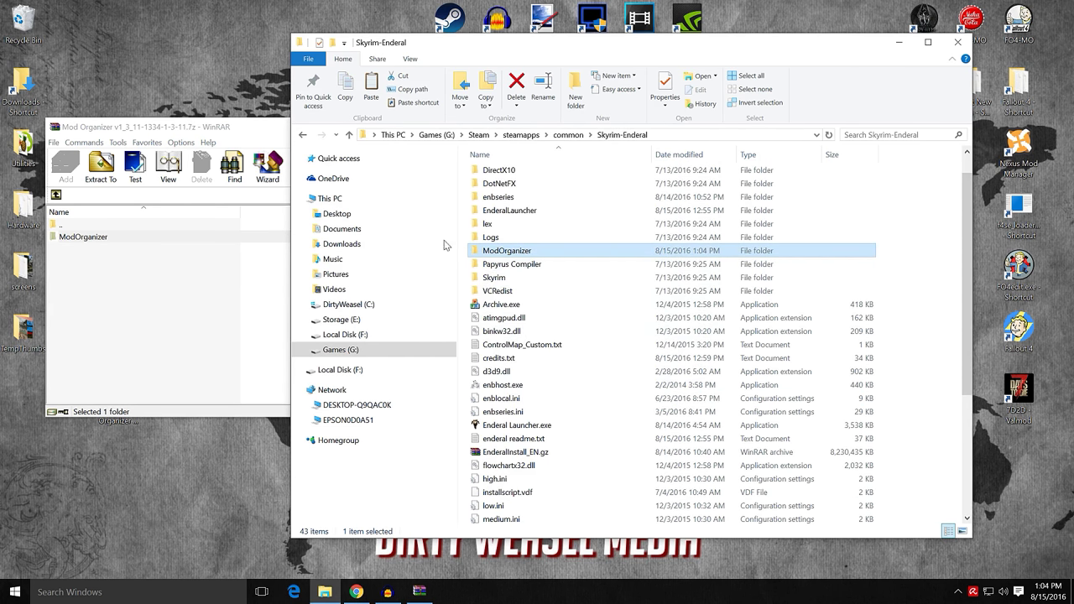
click(222, 145)
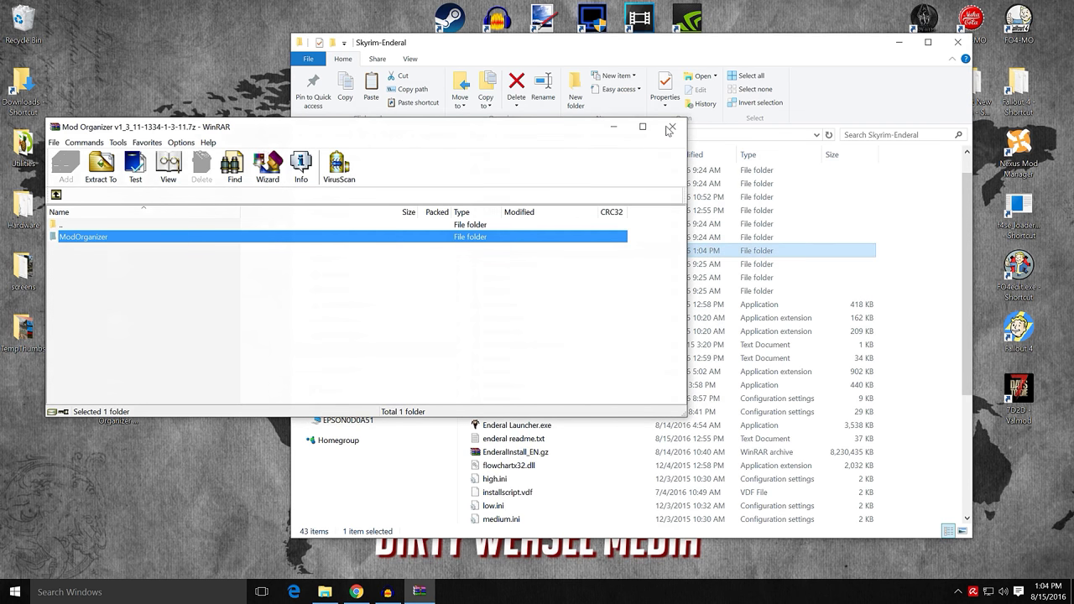
click(671, 128)
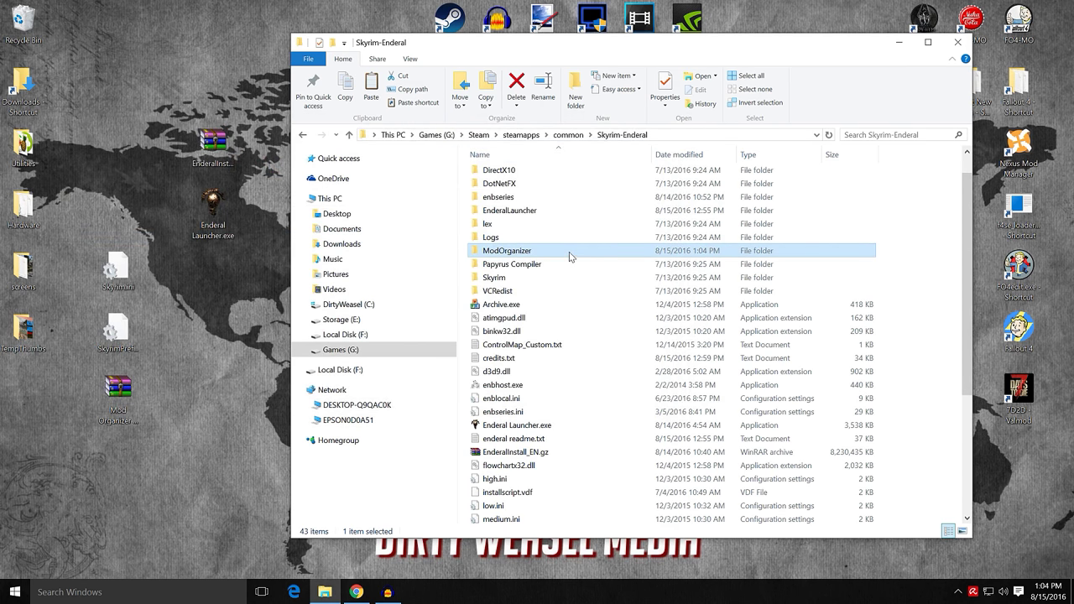
Step: Start ModOrganizer.exe from the ModOrganizer folder inside Skyrim-Enderal
double_click(569, 252)
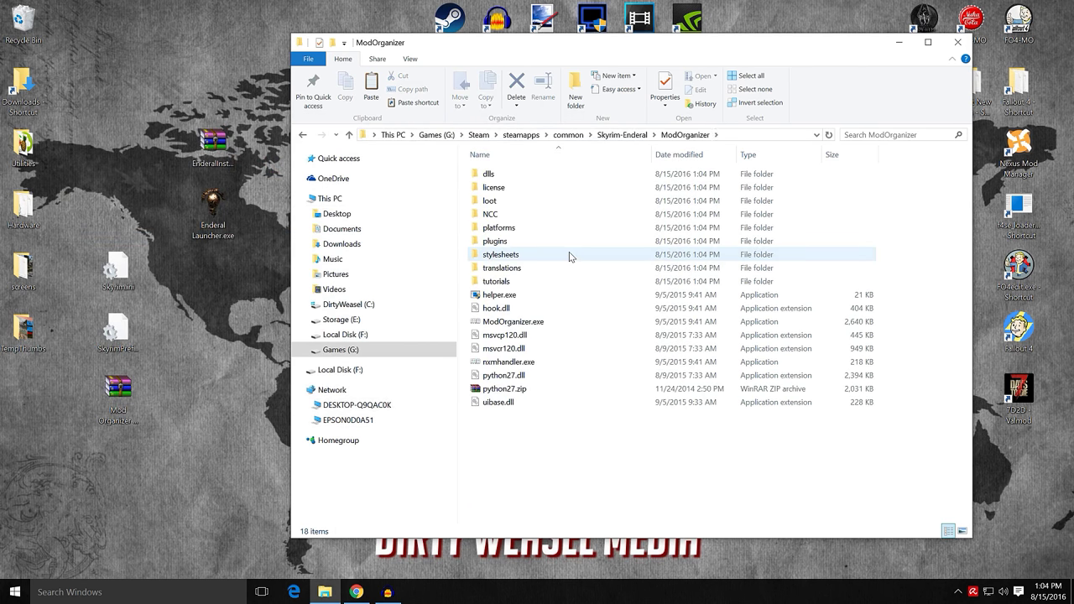
double_click(565, 329)
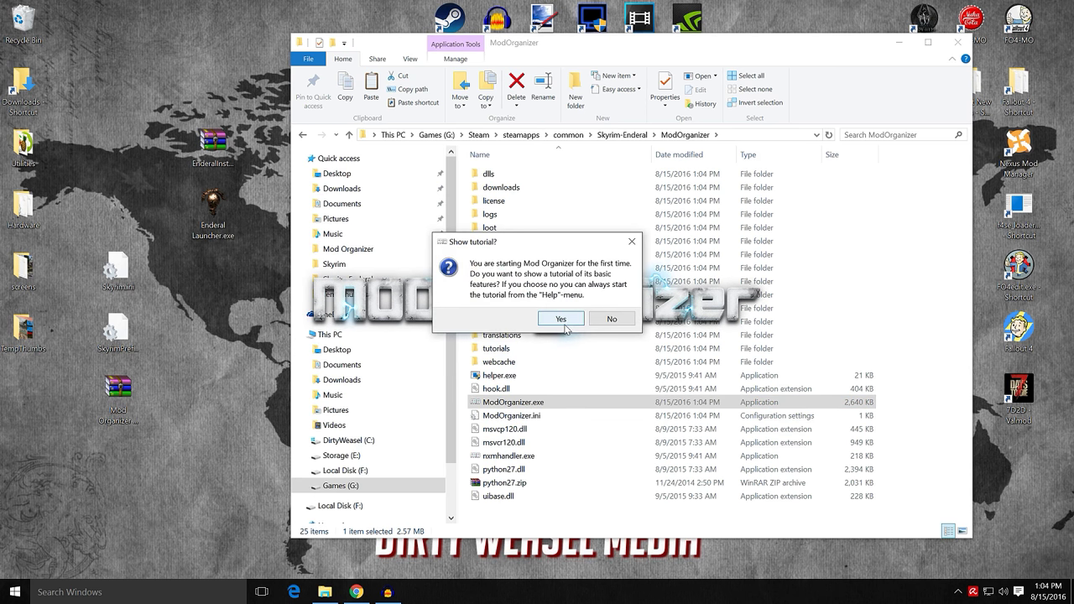
Step: Dismiss the Message of the Day, decline the first-start tutorial, and enlarge the Mod Organizer window
click(577, 316)
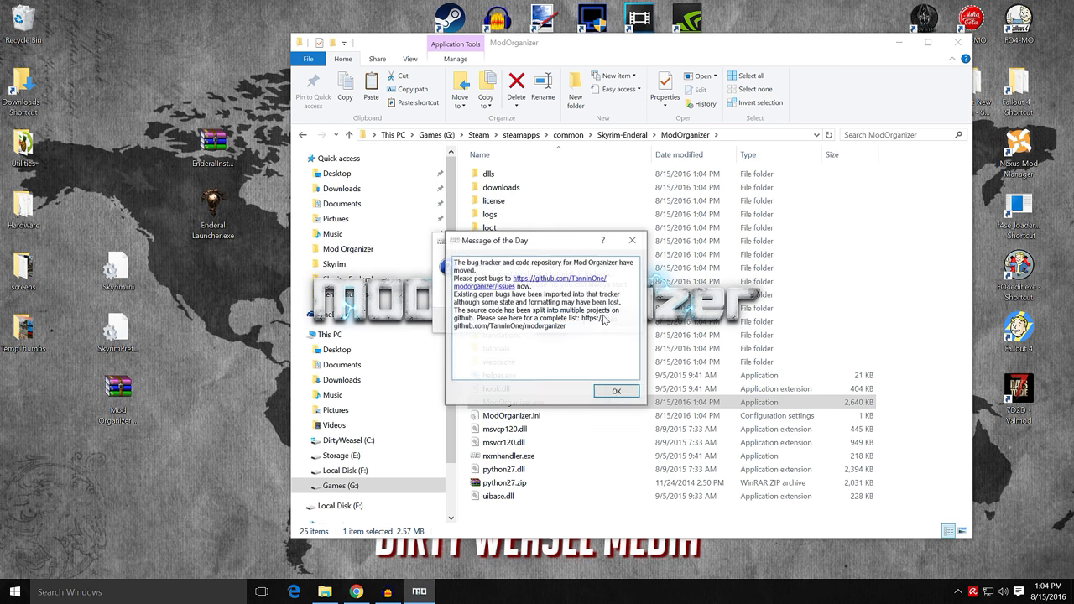
click(616, 391)
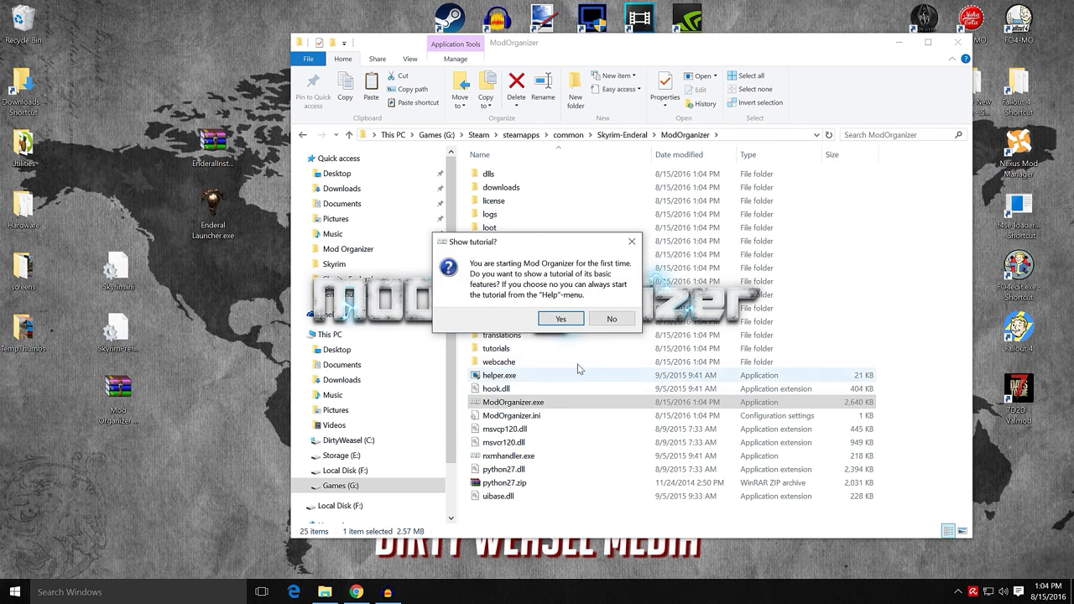
click(610, 319)
drag(566, 133, 430, 114)
drag(595, 183, 939, 193)
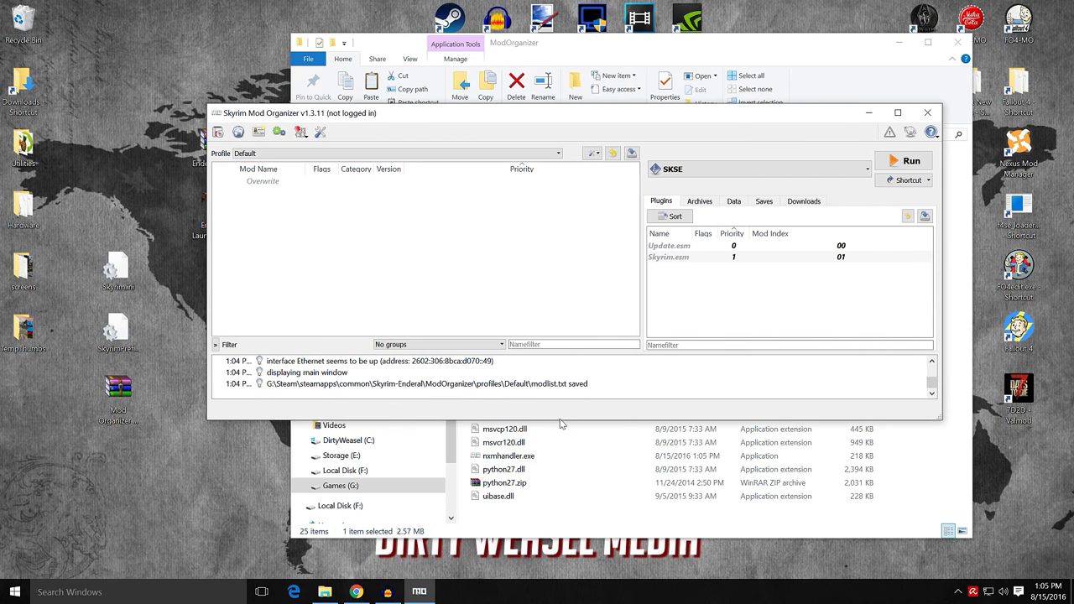
drag(561, 419, 555, 520)
Step: Examine the Enderal instance's plugins, archives, data, downloads and saved games in Mod Organizer
click(676, 256)
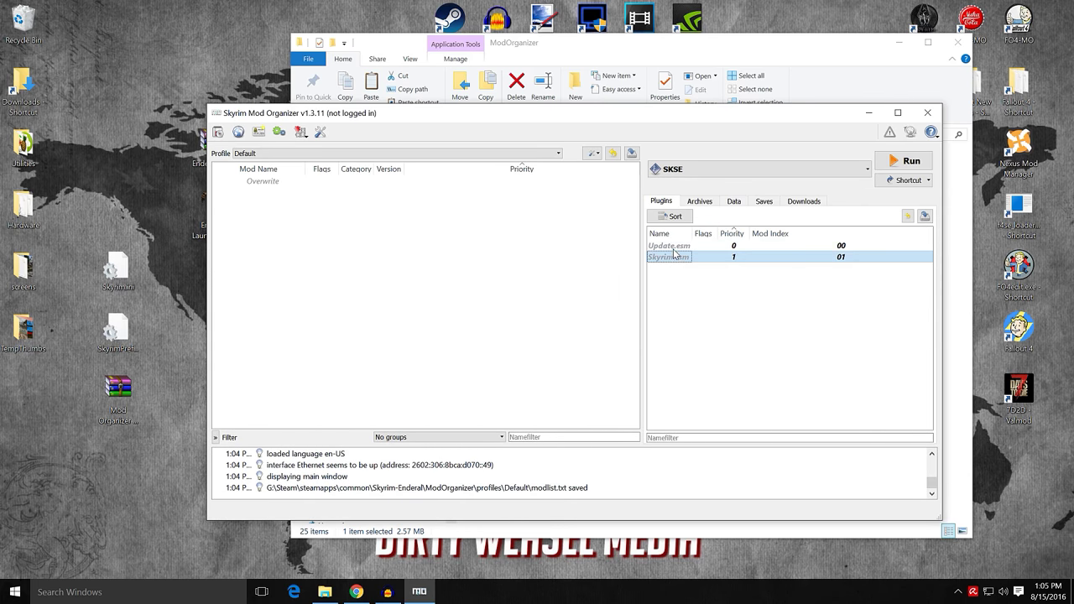
shift+click(670, 245)
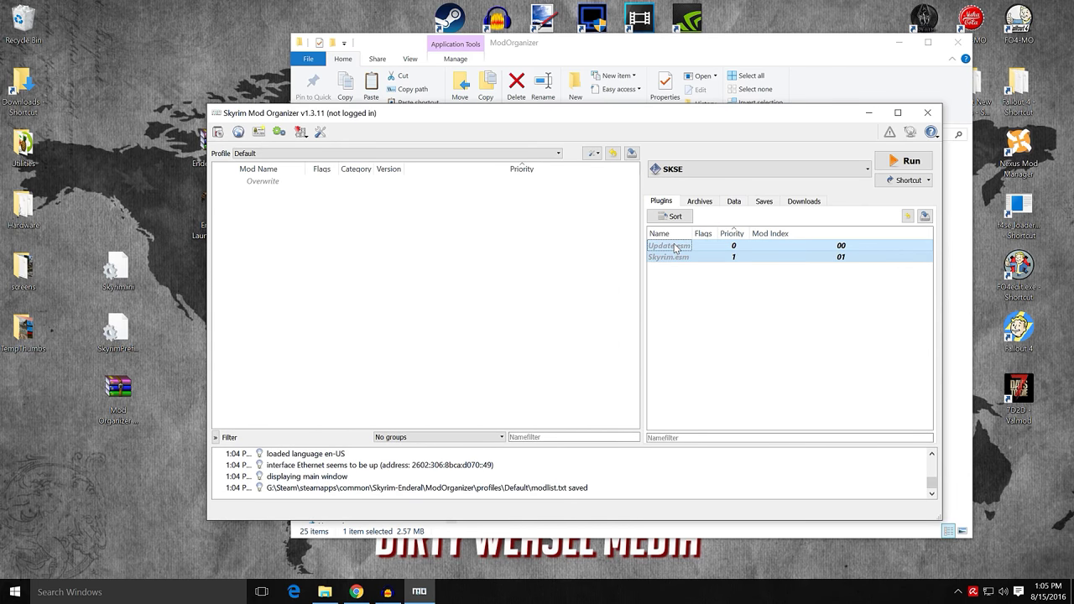
click(703, 204)
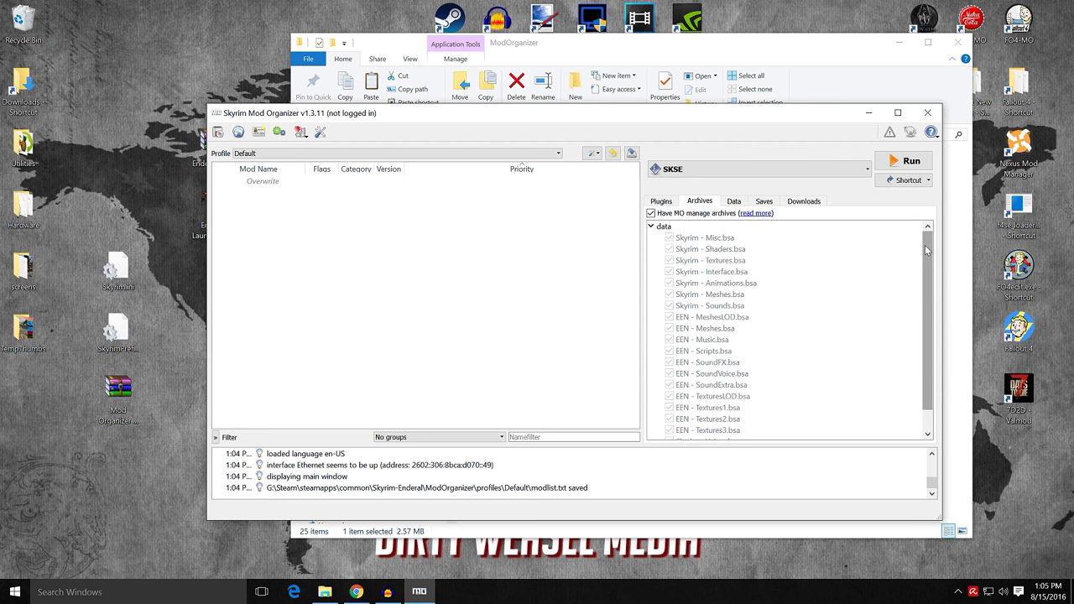
drag(925, 245, 924, 297)
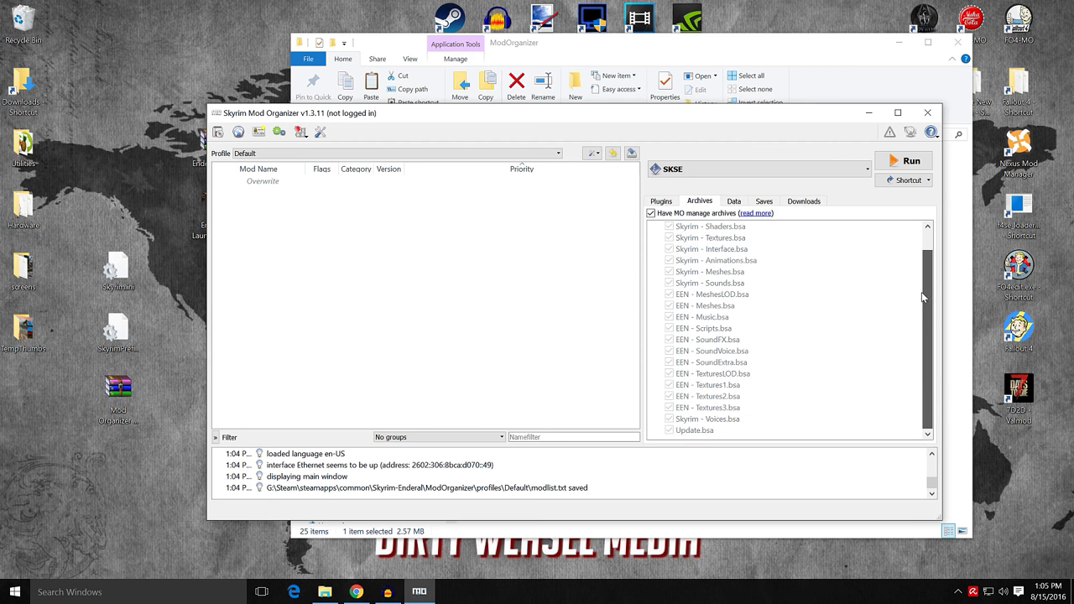
click(733, 203)
mouse_move(927, 252)
mouse_down()
mouse_move(927, 336)
mouse_move(927, 252)
mouse_up()
click(803, 202)
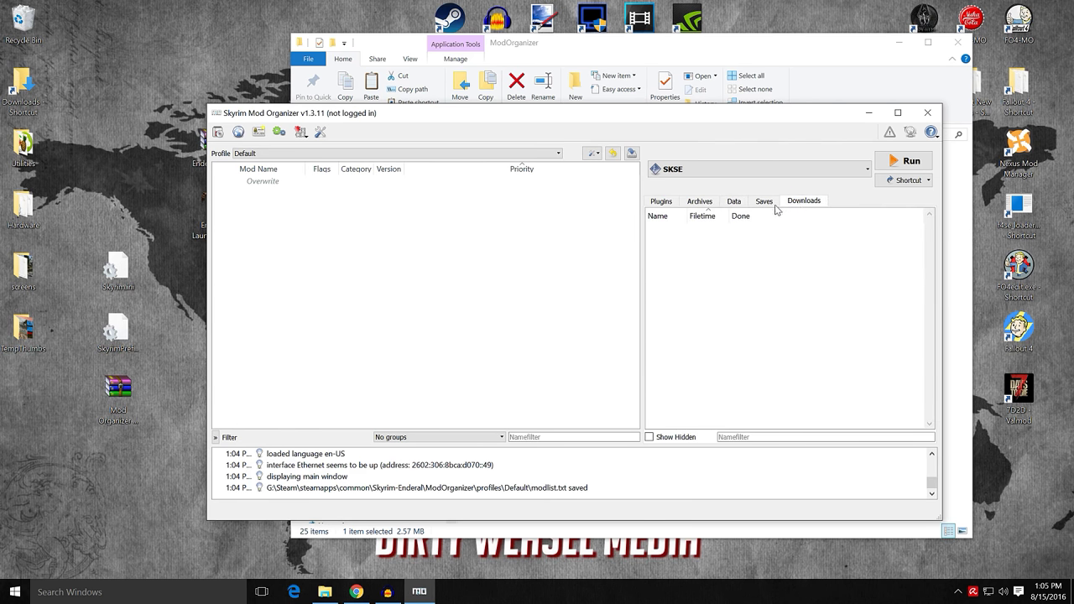
click(763, 202)
mouse_move(753, 256)
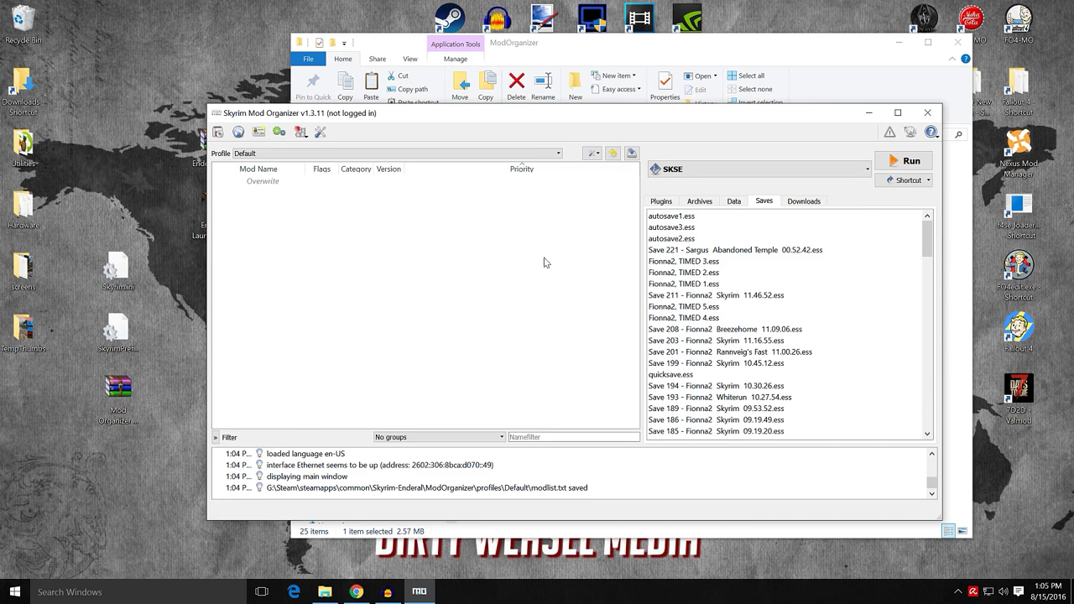
mouse_move(923, 239)
mouse_move(923, 239)
mouse_down()
mouse_move(920, 310)
mouse_move(916, 226)
mouse_up()
Step: Copy Skyrim.ini and SkyrimPrefs.ini from the desktop into ModOrganizer's profiles\Default folder, replacing the existing files
click(870, 115)
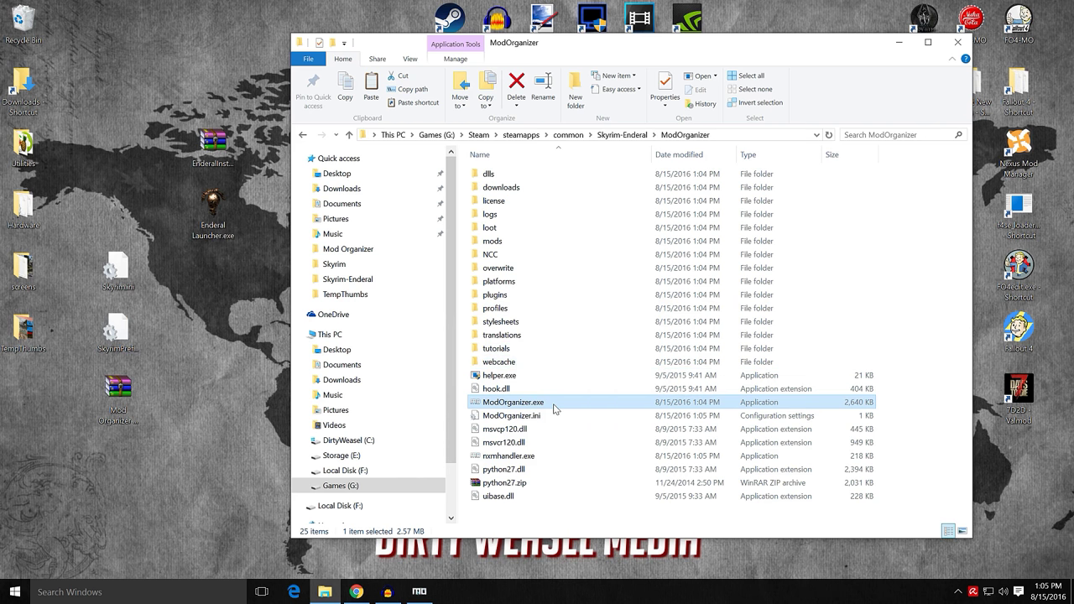
double_click(514, 309)
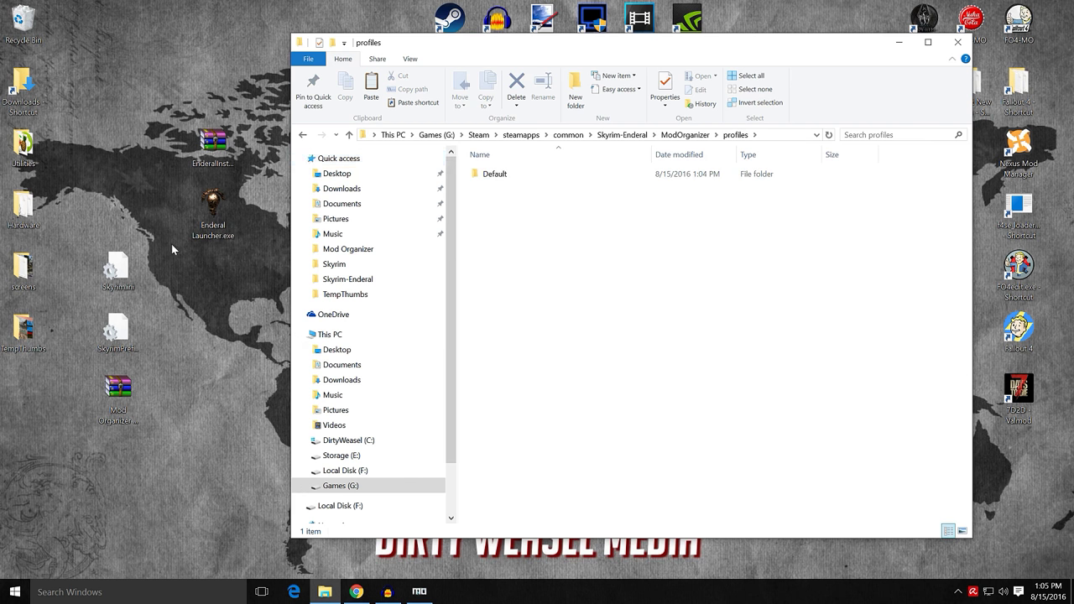
double_click(491, 174)
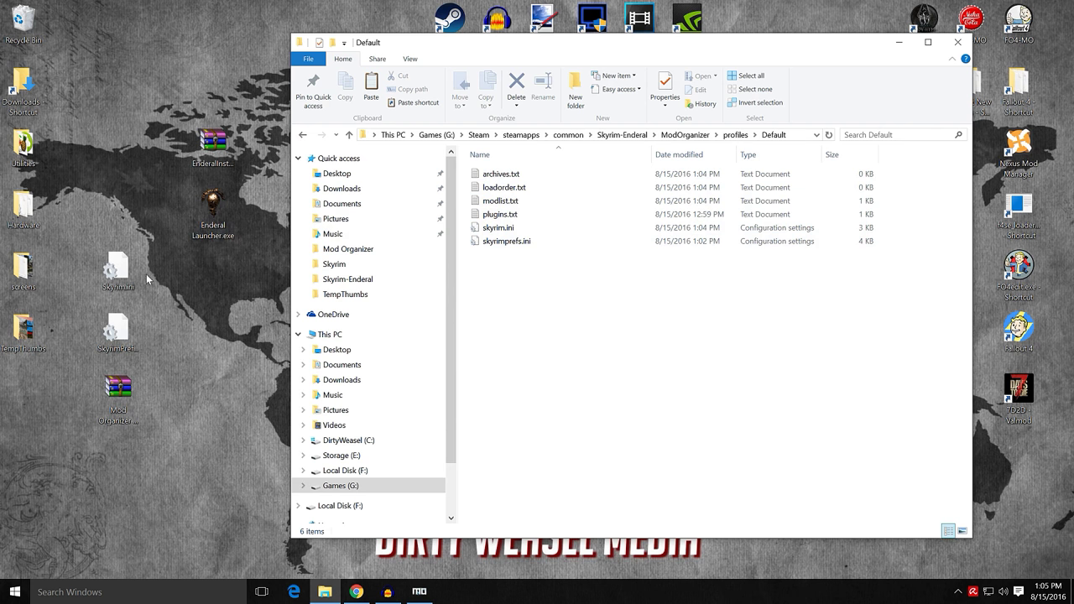
click(117, 270)
ctrl+click(122, 330)
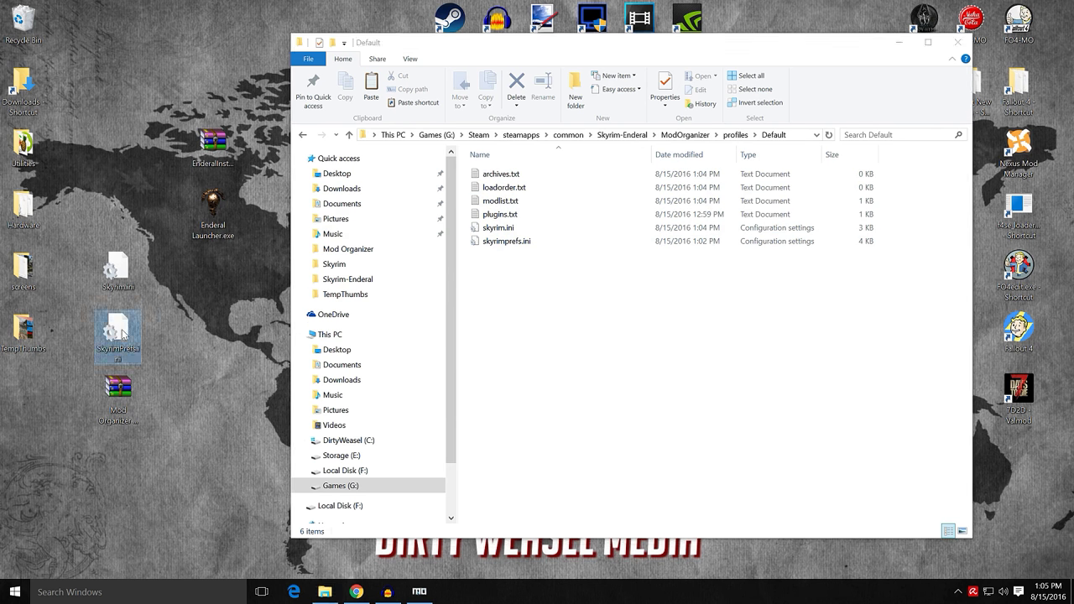
drag(115, 271, 537, 305)
click(514, 253)
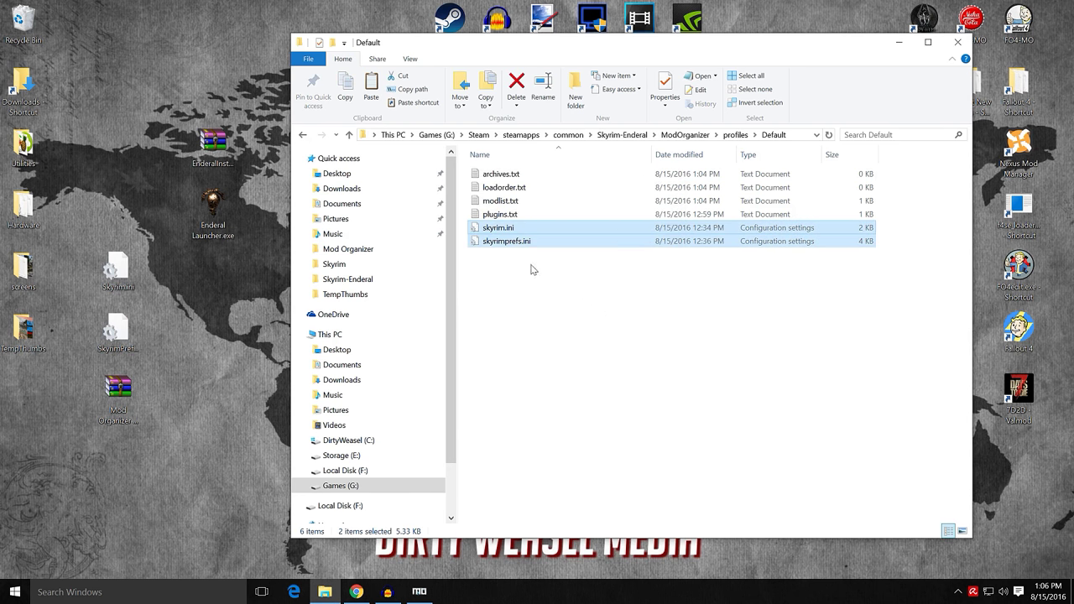
Step: Check the [Archive] section of the Default profile's skyrim.ini, close the file, and minimize the folder window back at Skyrim-Enderal
double_click(528, 230)
scroll(528, 229, down, 10)
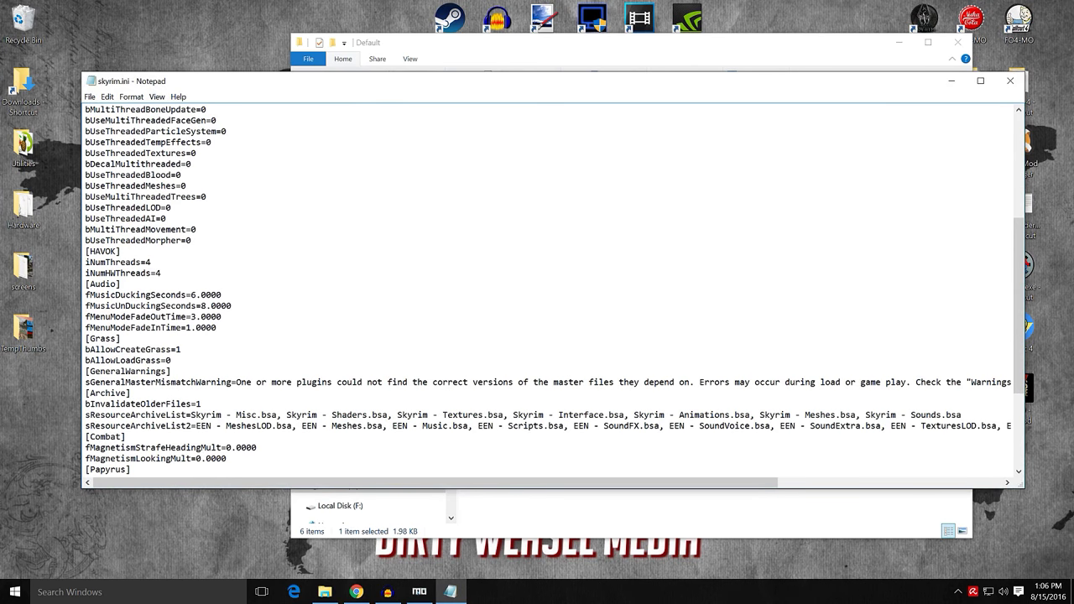
click(1011, 80)
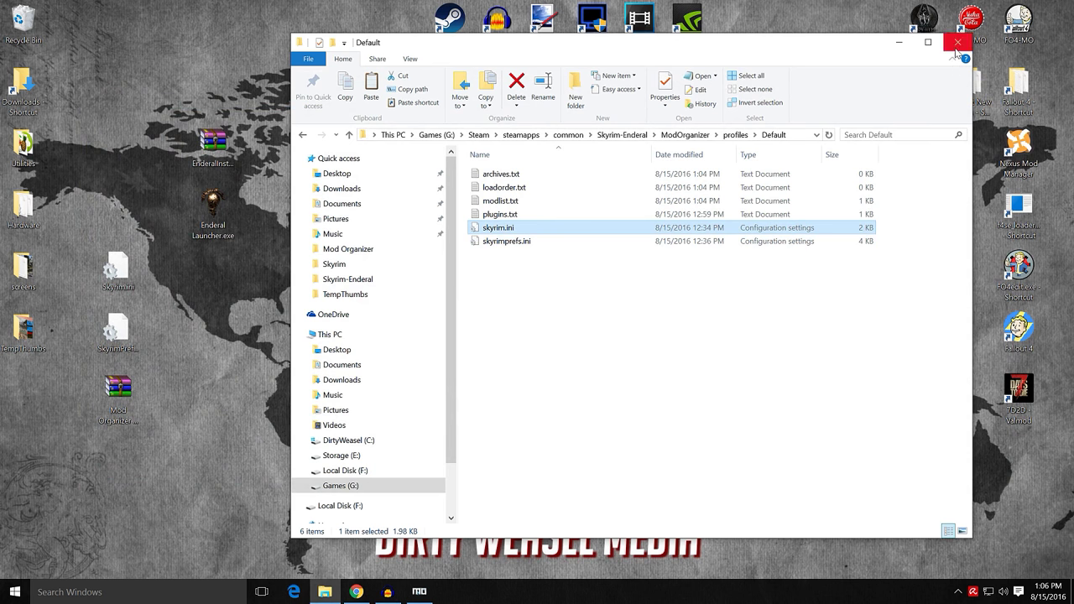
click(302, 135)
click(302, 136)
click(302, 135)
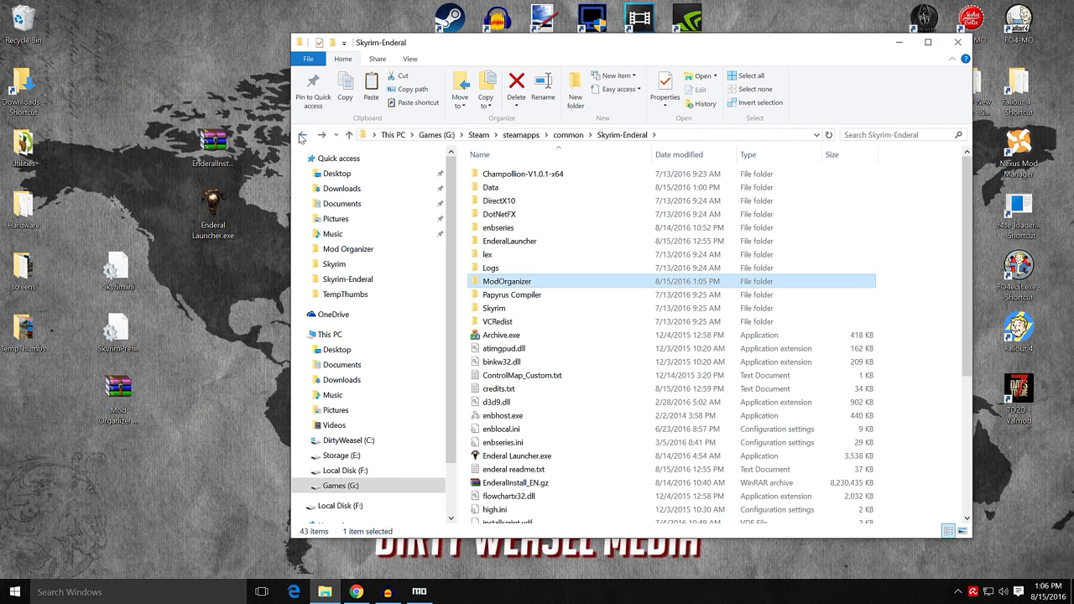
click(899, 42)
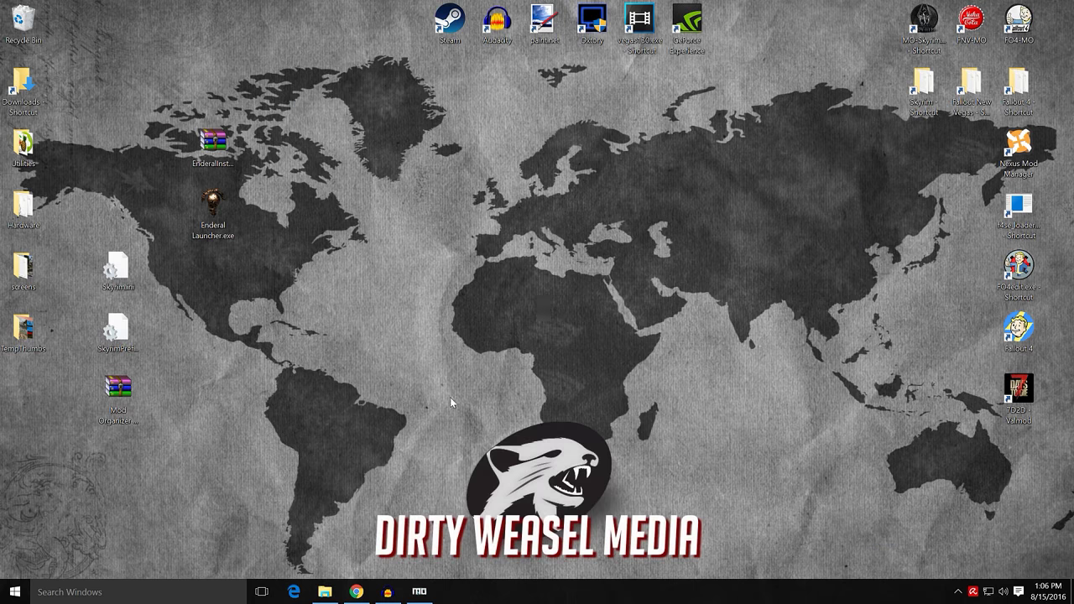
Step: Create a new Mod Organizer profile named Enderal
click(408, 592)
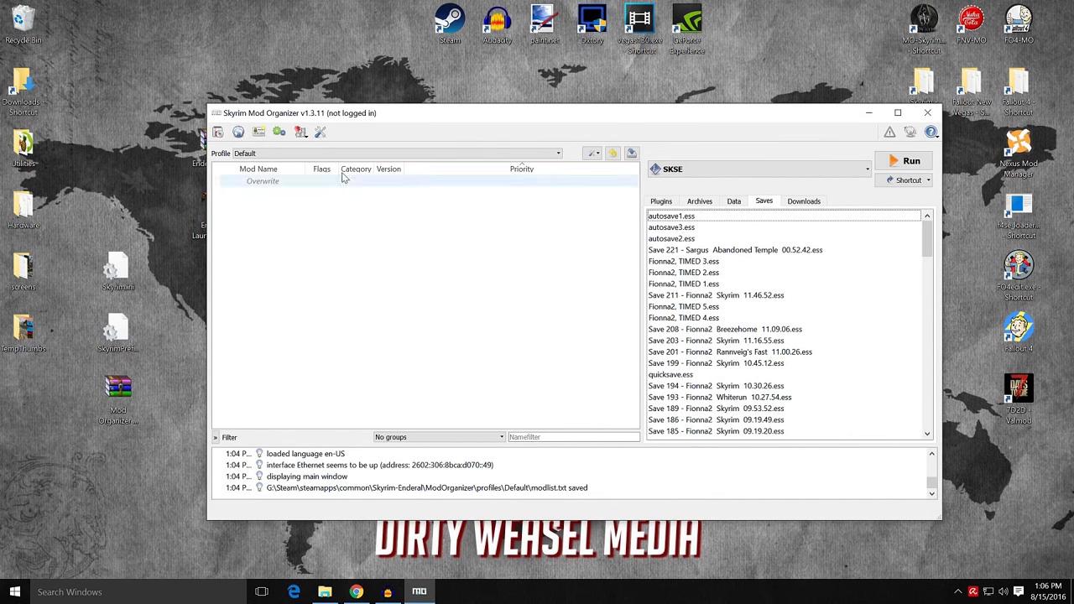
click(554, 155)
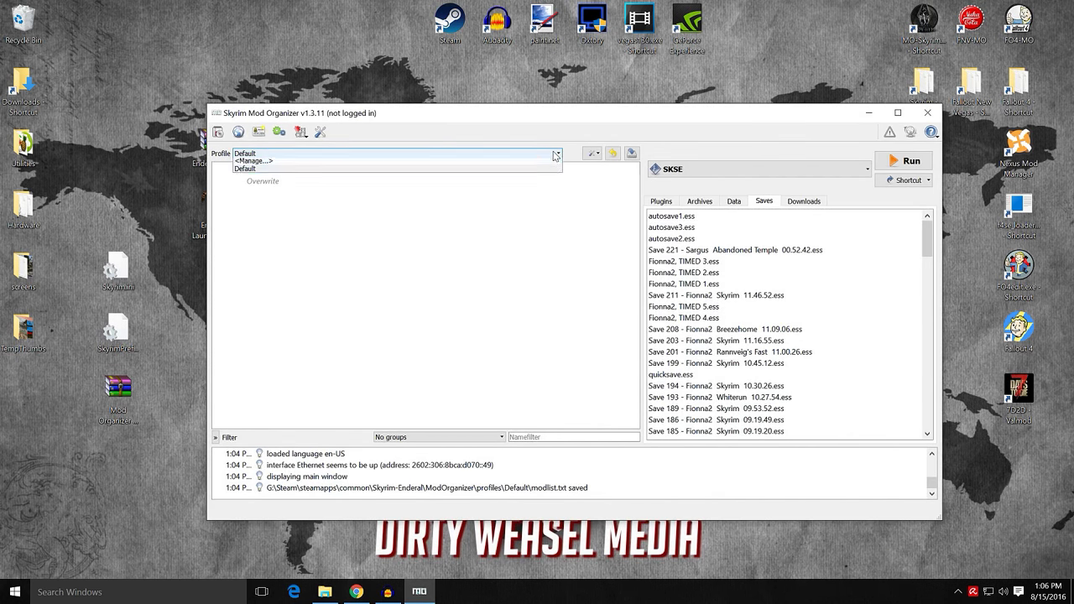
click(398, 160)
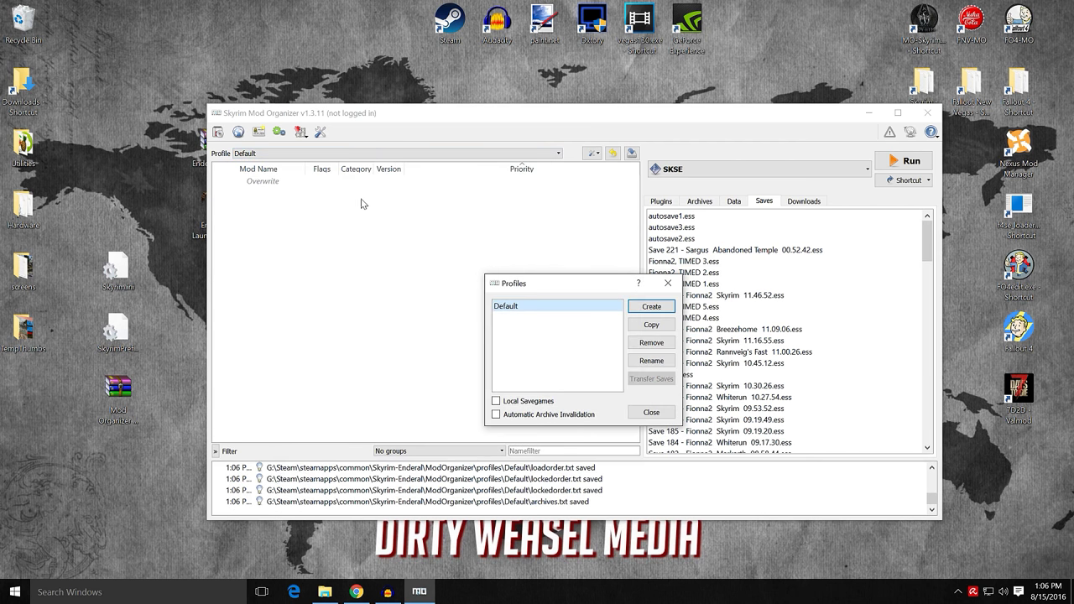
click(651, 306)
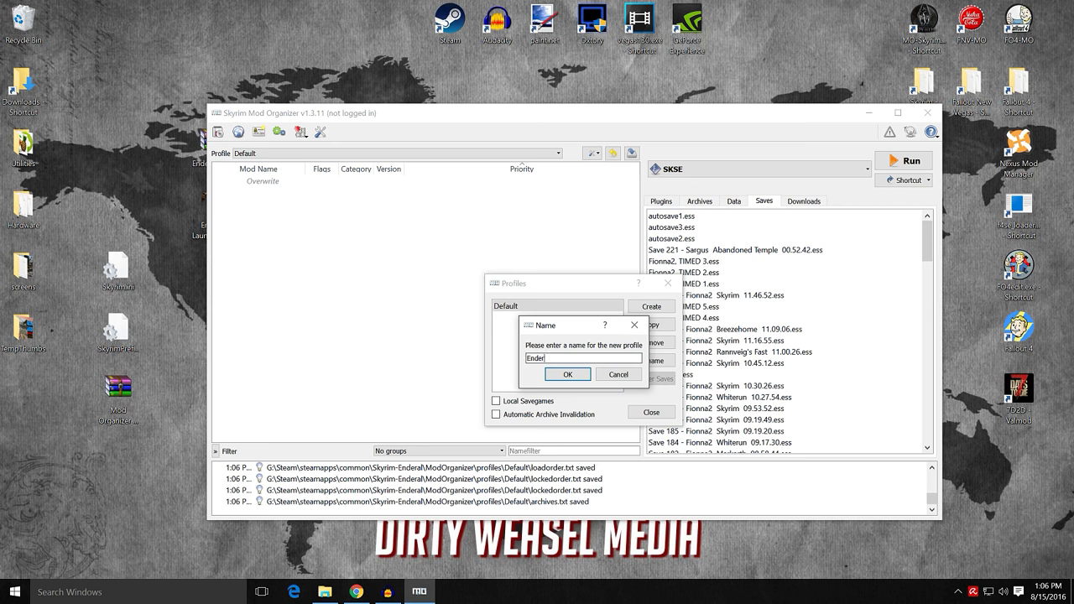
text(Enderal)
click(567, 374)
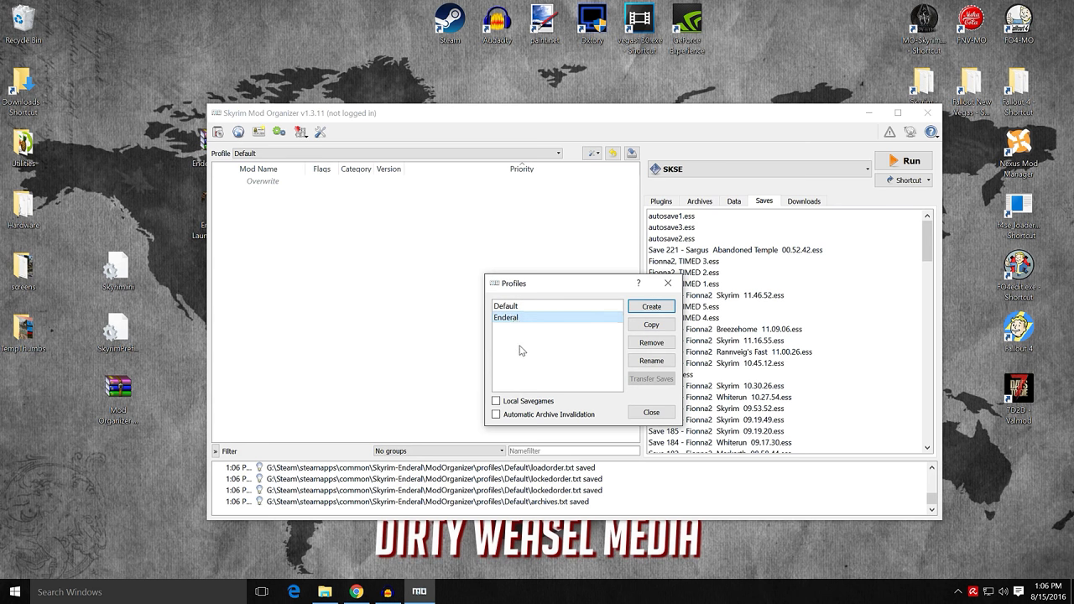
Step: Enable Local Savegames and Automatic Archive Invalidation for the Enderal profile and make it the active profile
click(496, 401)
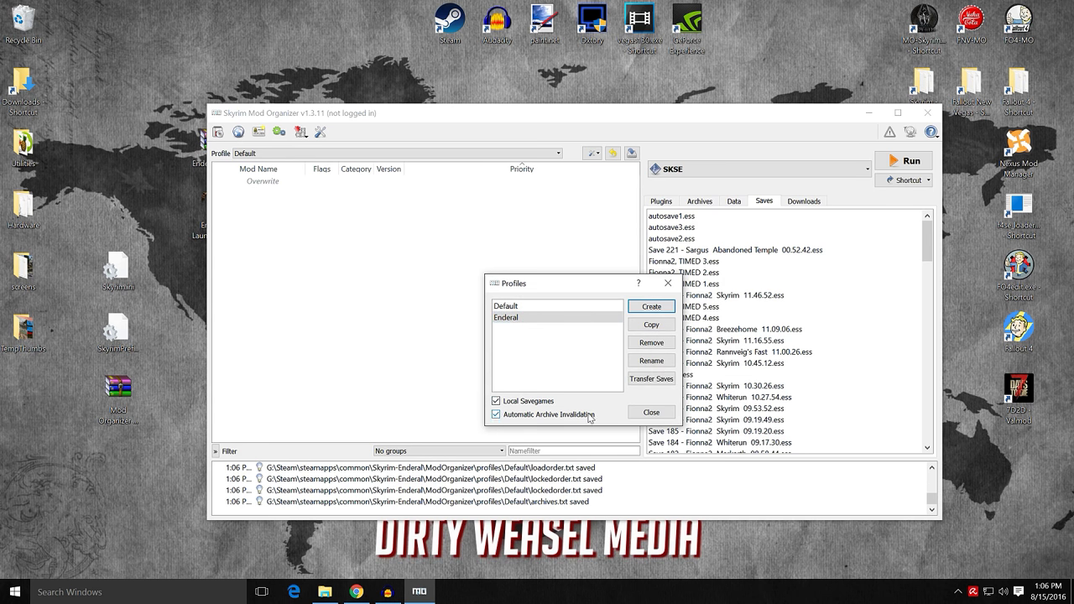
click(646, 413)
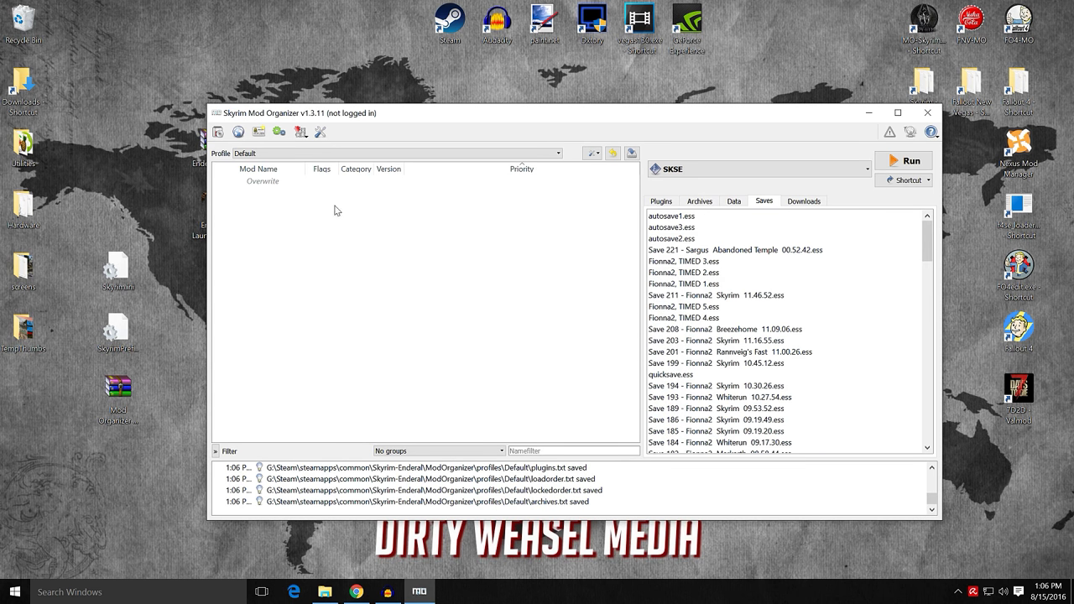
click(544, 158)
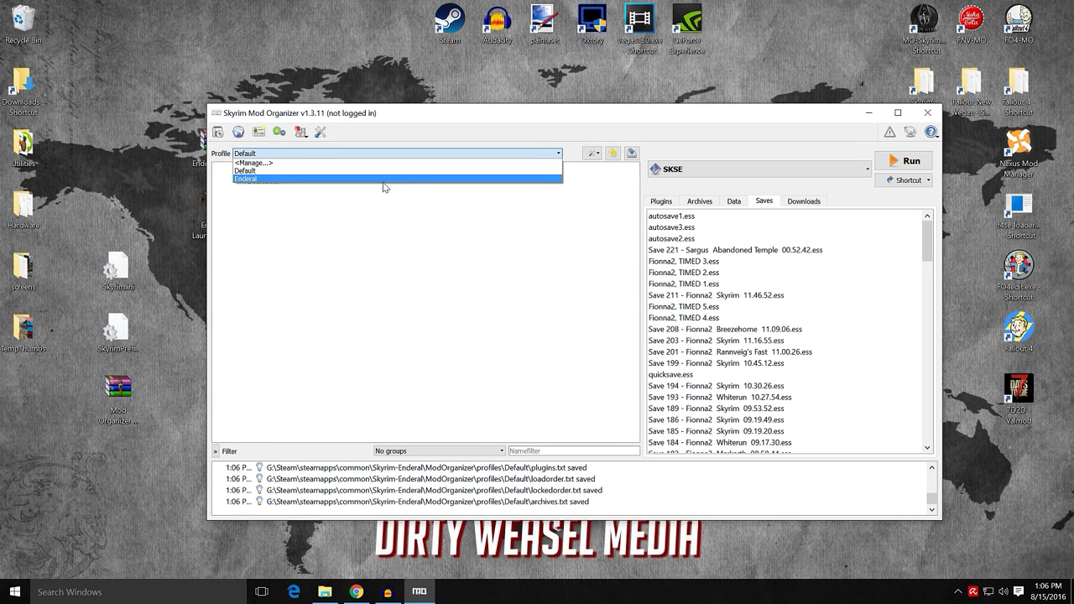
click(380, 178)
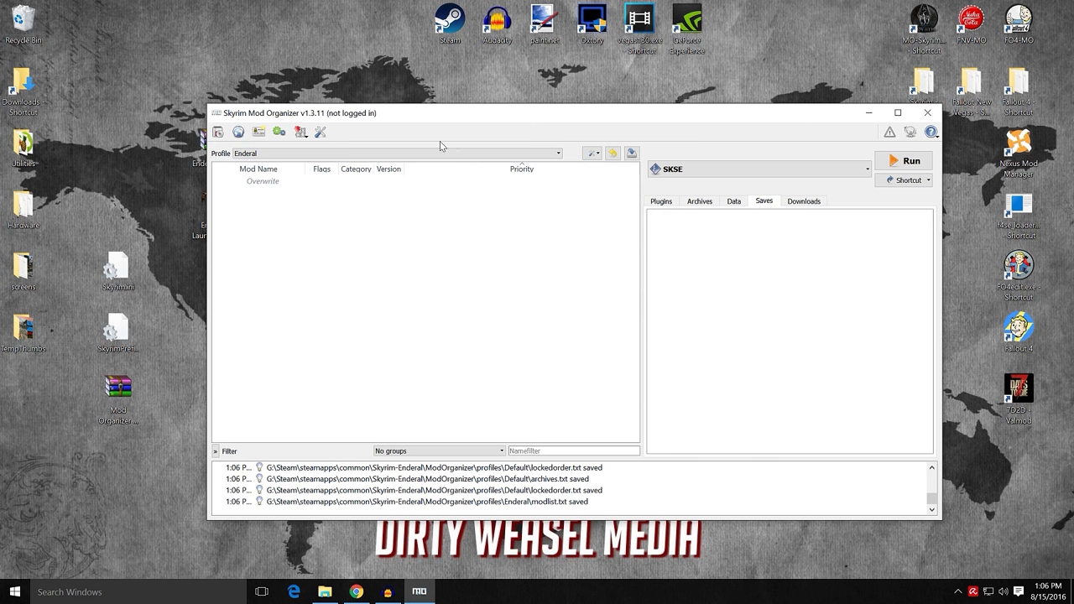
Step: Inspect the archive entries in the Enderal profile's skyrim.ini with the INI Editor and close it without saving
click(301, 134)
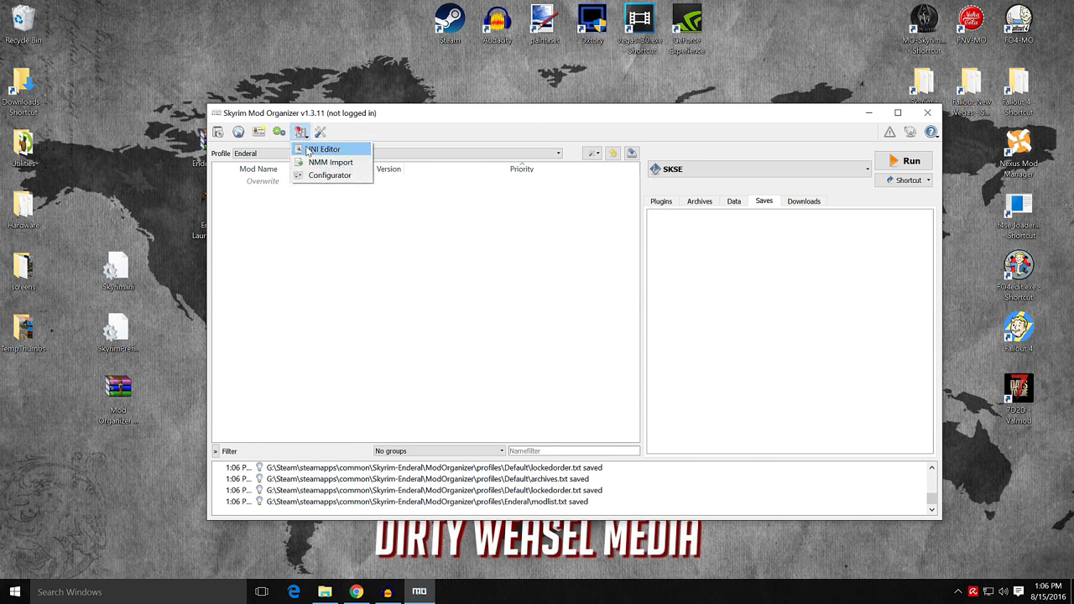
click(323, 148)
drag(693, 317, 691, 386)
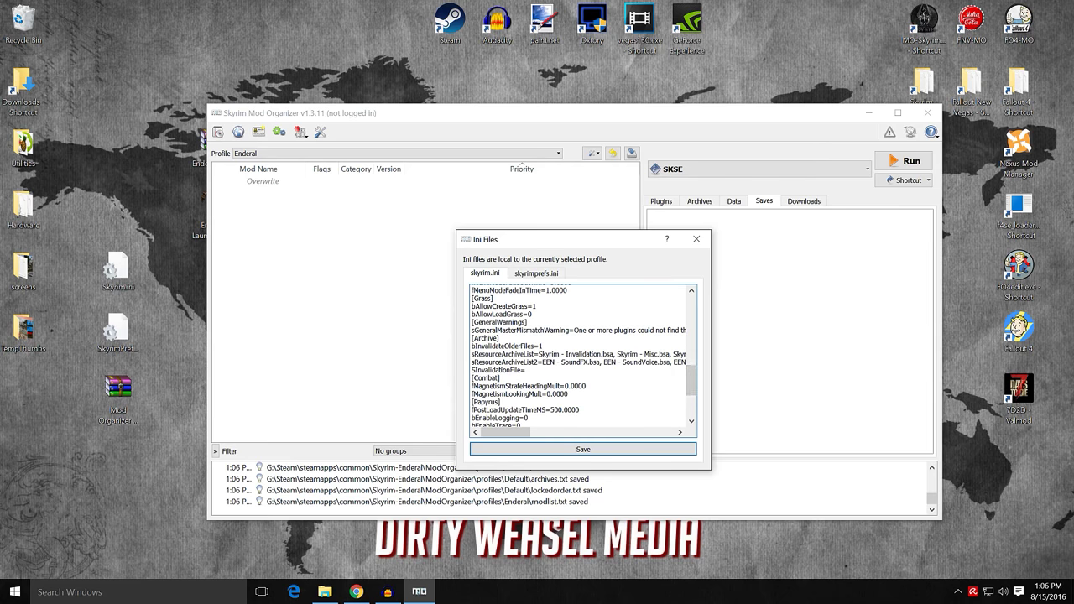
click(695, 240)
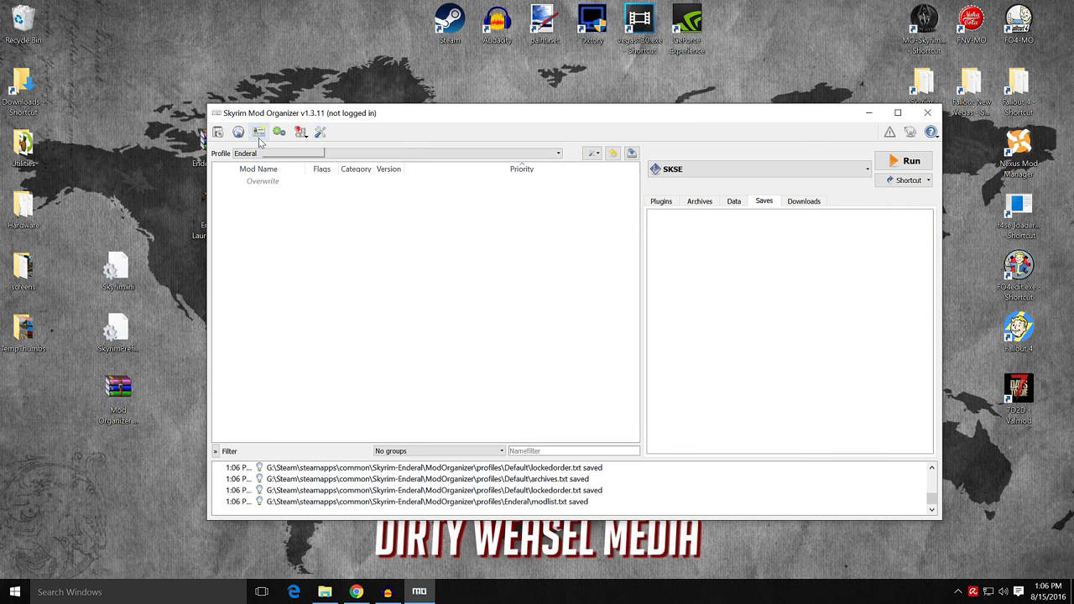
Step: Enable the advanced settings in Mod Organizer and set the download directory to E:/Mod Organizer/Skyrim Downloads
click(320, 132)
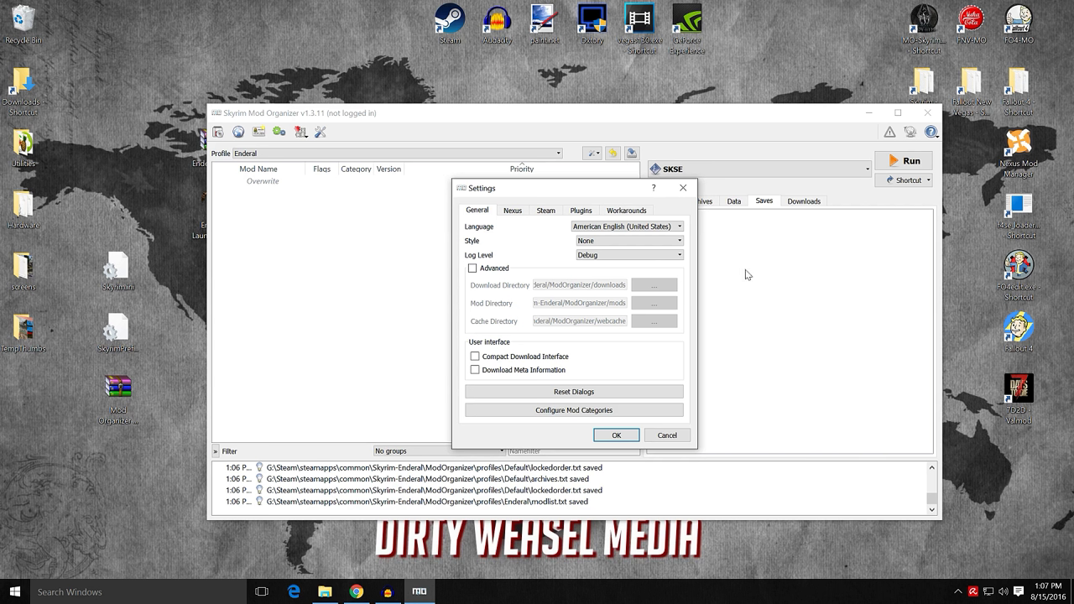
click(472, 269)
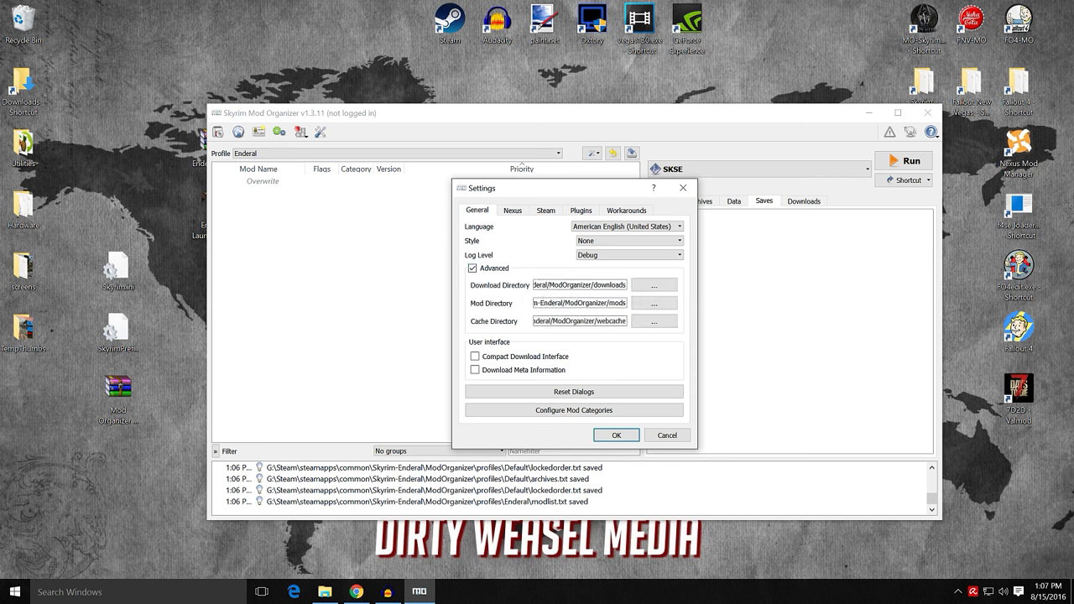
click(653, 285)
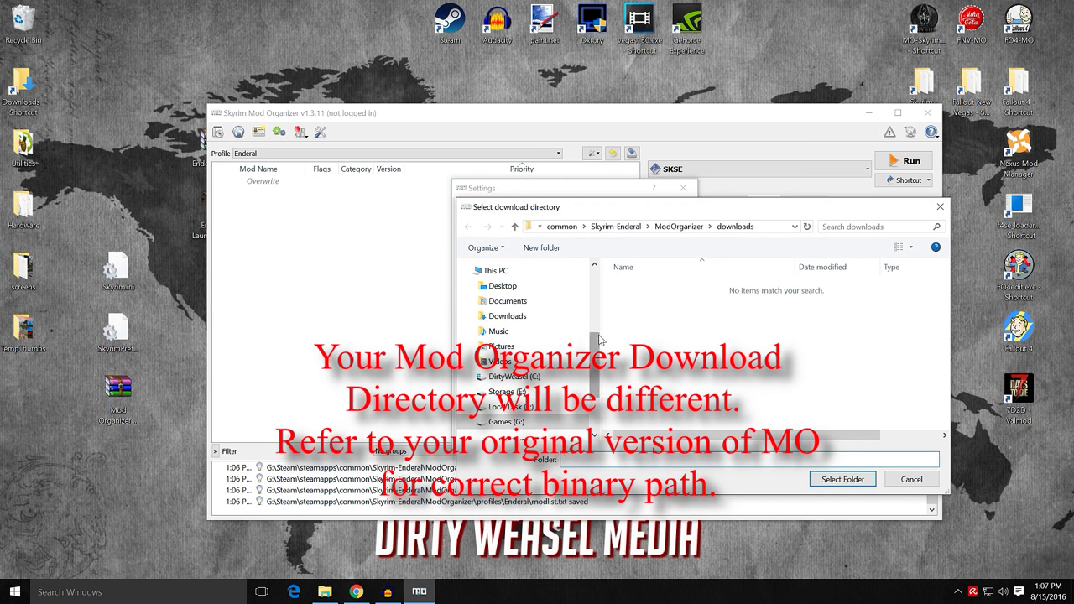
scroll(596, 360, down, 2)
click(509, 313)
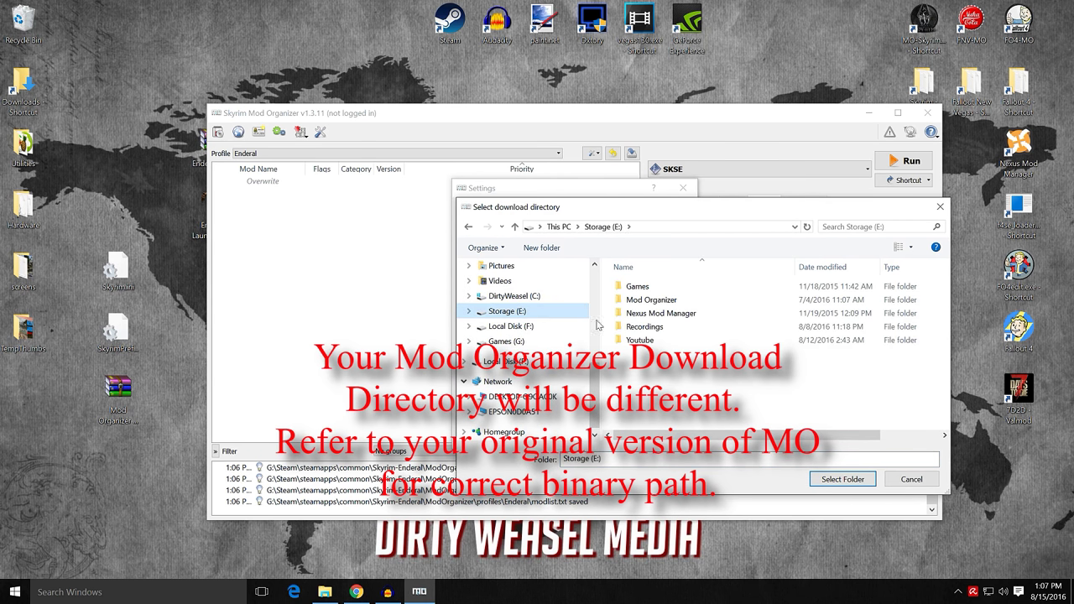
double_click(633, 302)
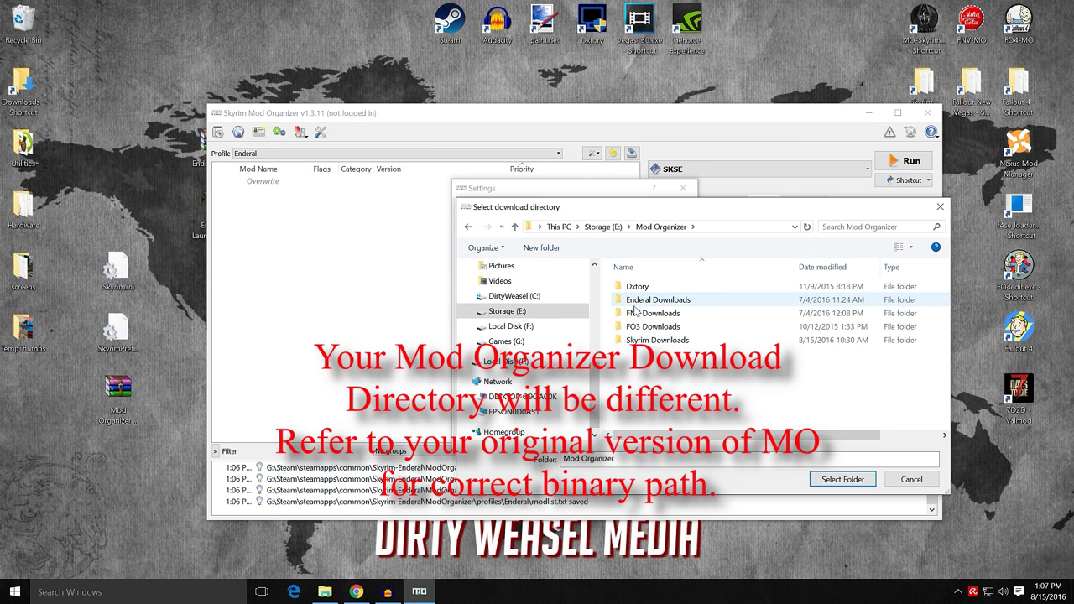
click(646, 341)
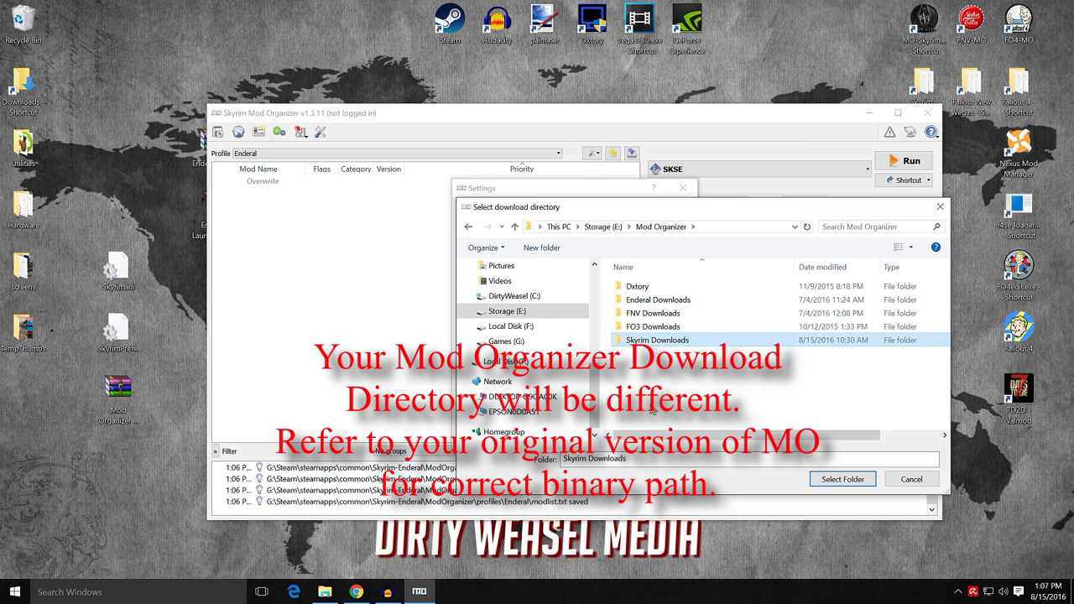
click(824, 487)
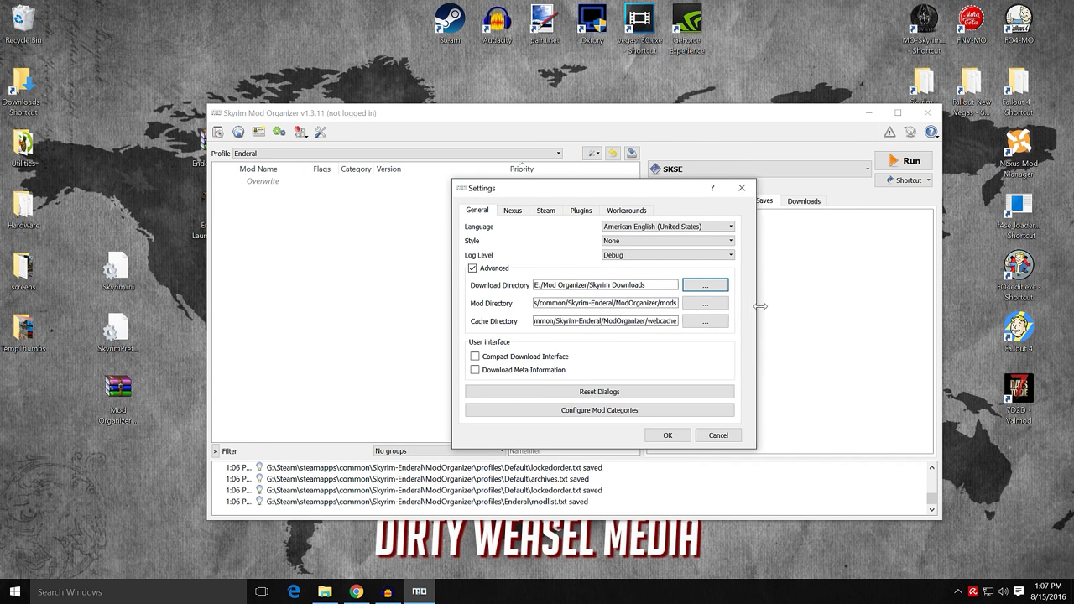
Step: Widen the settings dialog to check the full mod and cache directory paths, and accept the settings
drag(699, 303, 902, 304)
click(555, 304)
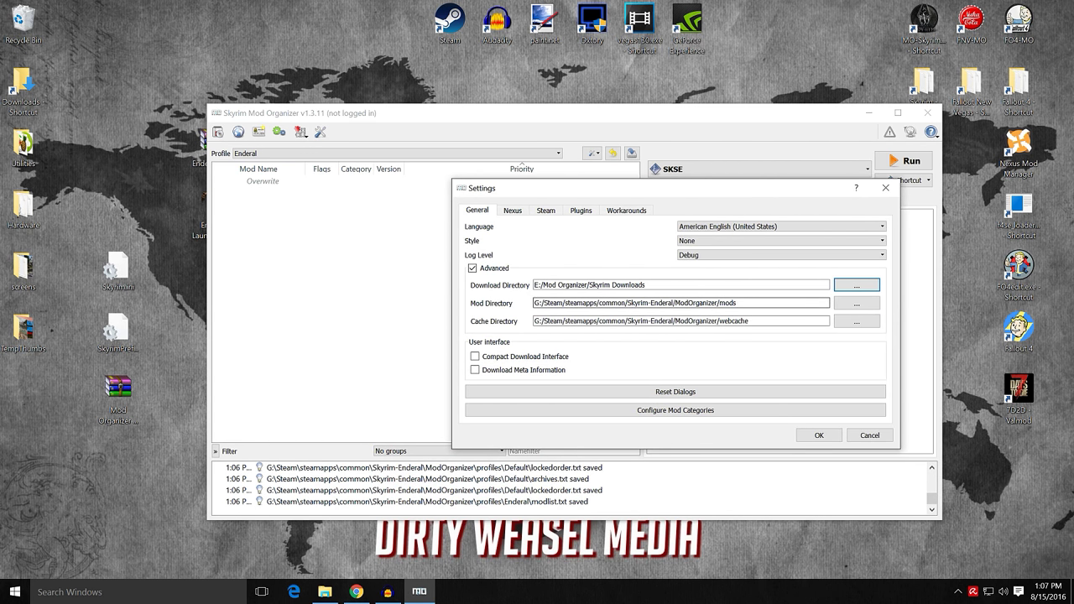
click(650, 322)
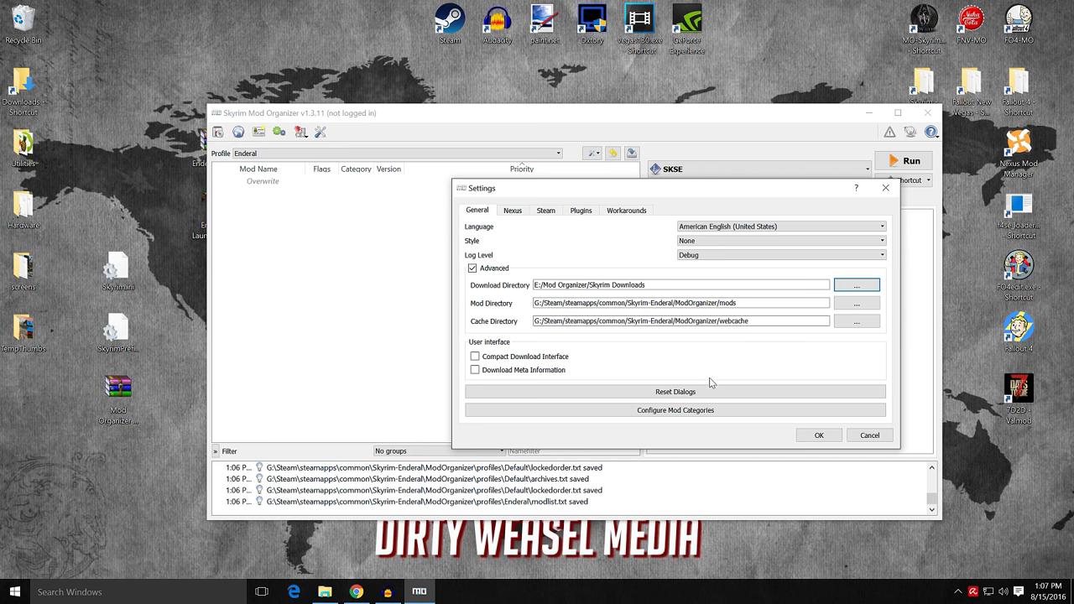
click(815, 436)
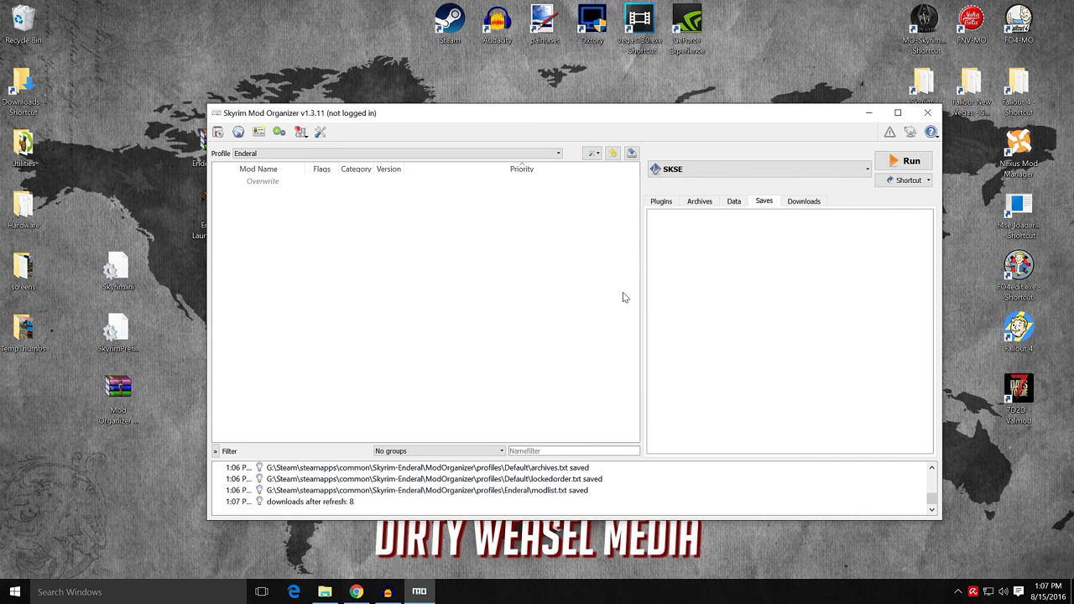
Step: Refresh the mod list and show the hidden archives in the list of downloads
right_click(283, 300)
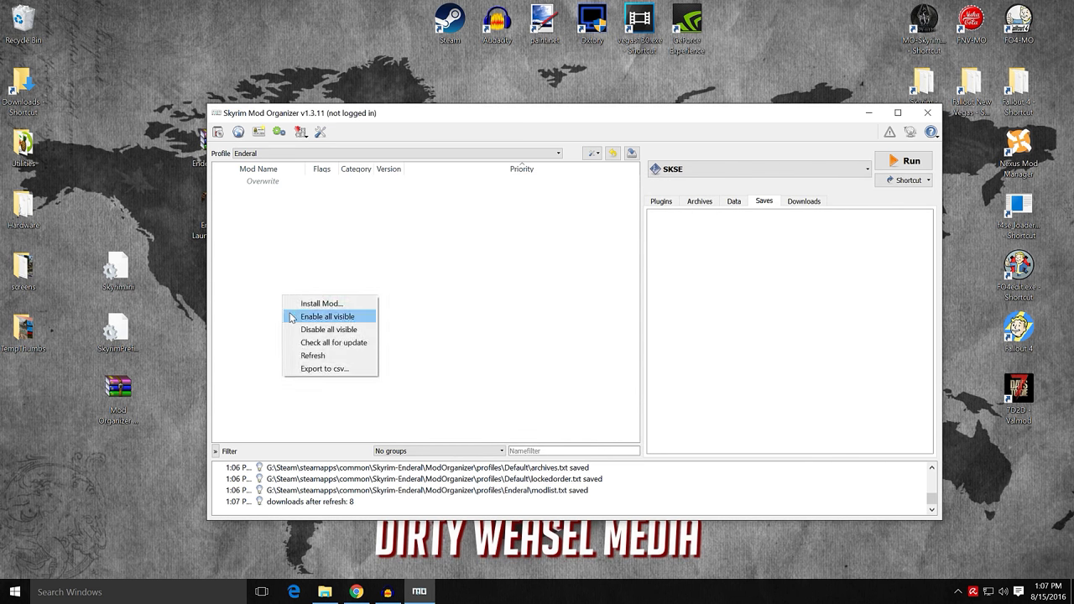
click(320, 357)
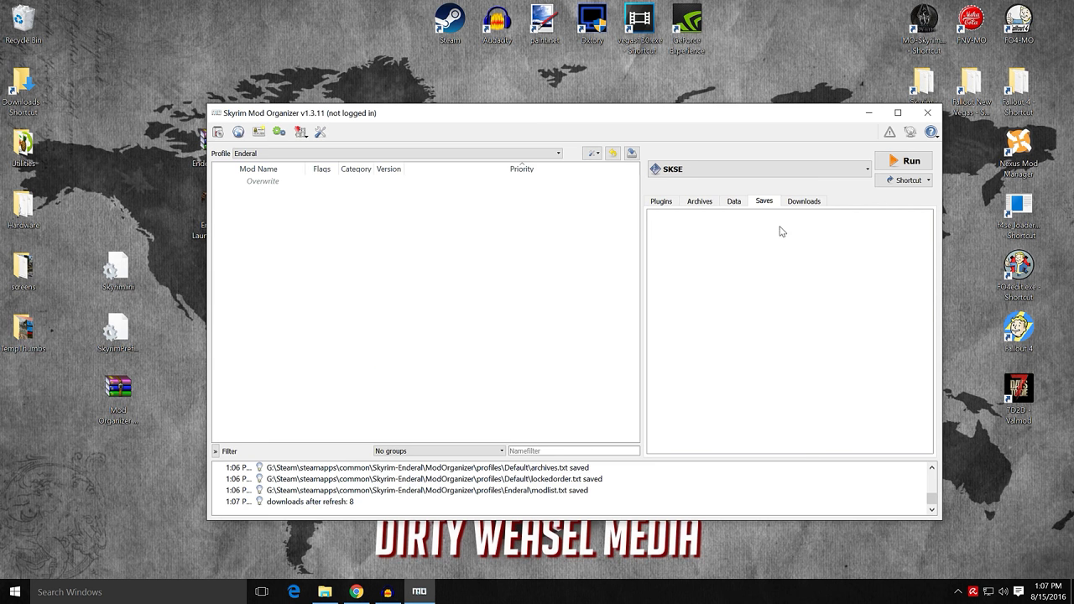
click(804, 201)
drag(928, 280, 936, 317)
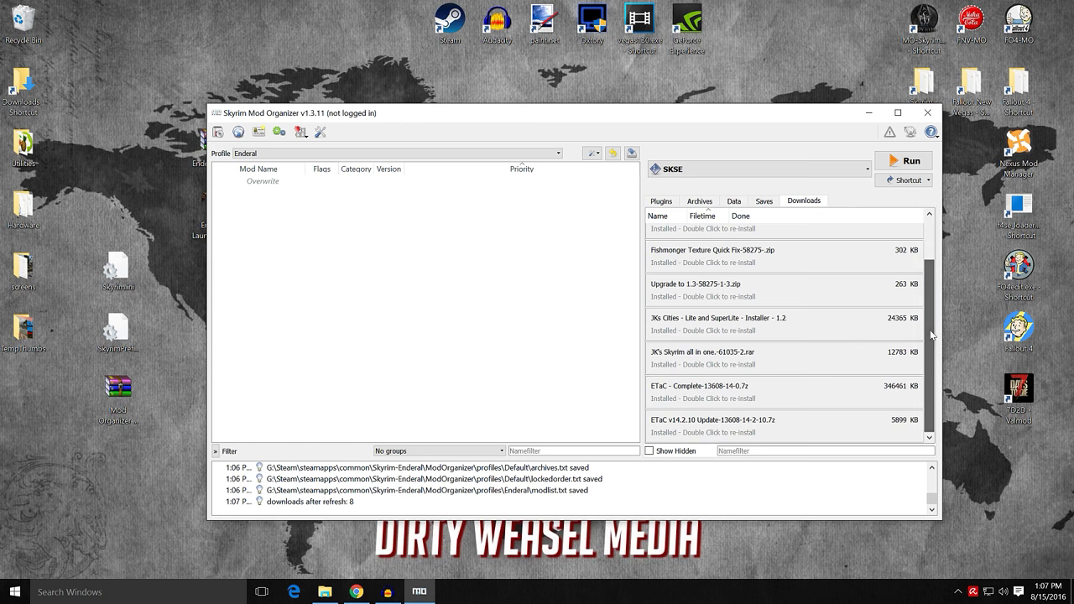
click(649, 451)
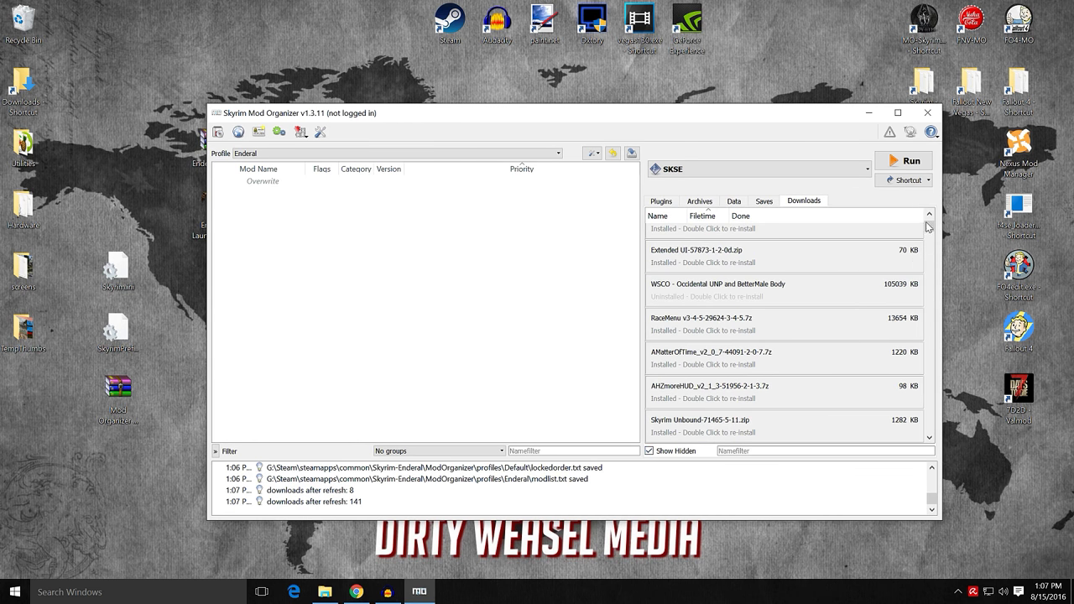
mouse_move(929, 227)
mouse_down()
mouse_move(930, 422)
mouse_move(929, 230)
mouse_up()
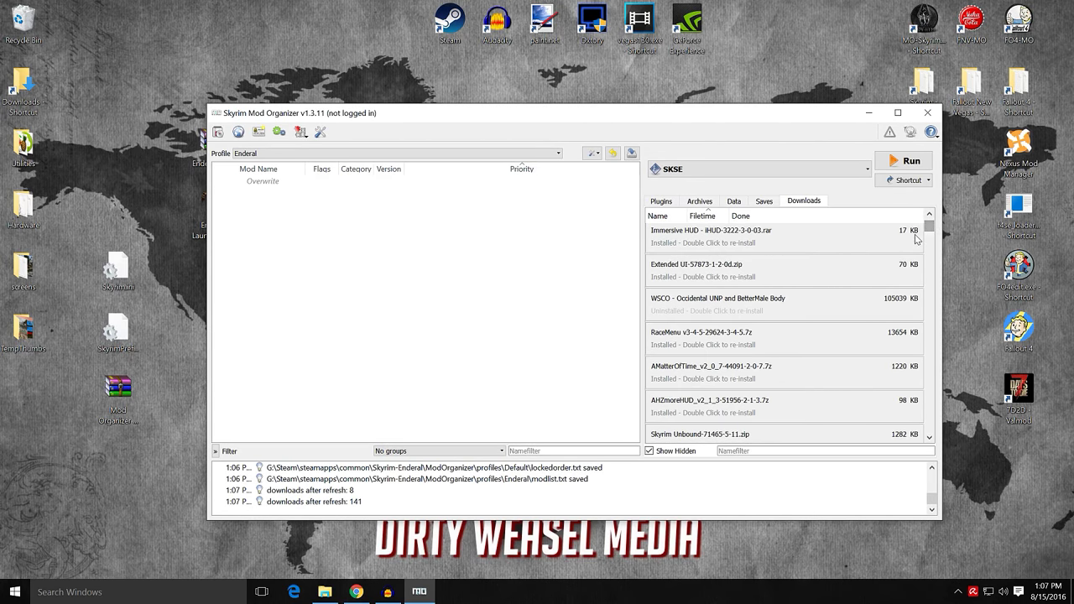
Step: Install the Immersive HUD - iHUD archive through the manual installer with both files included, and enable the mod
double_click(663, 244)
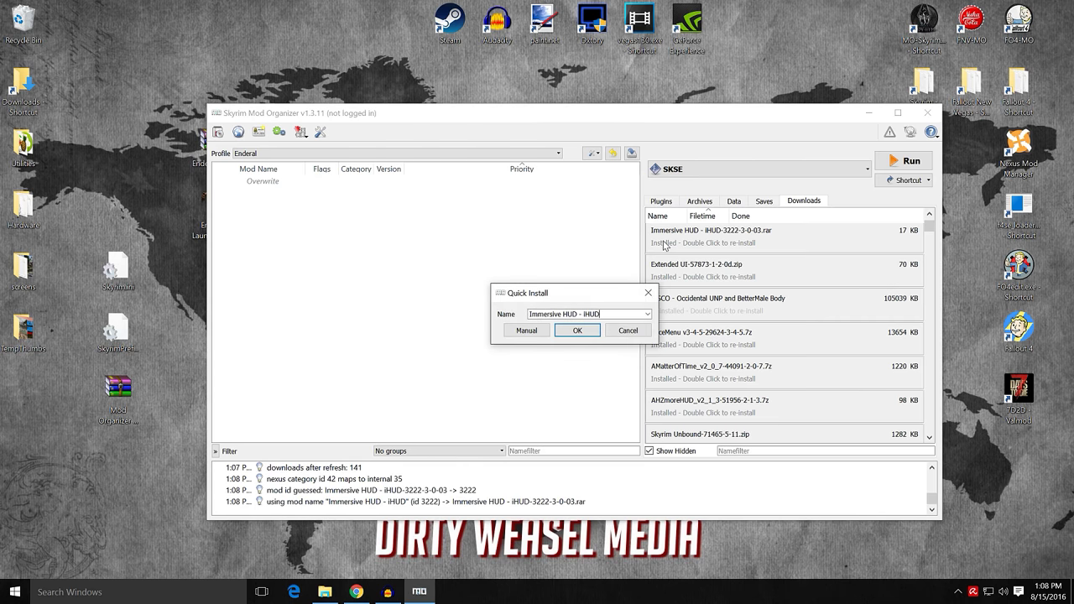
click(526, 331)
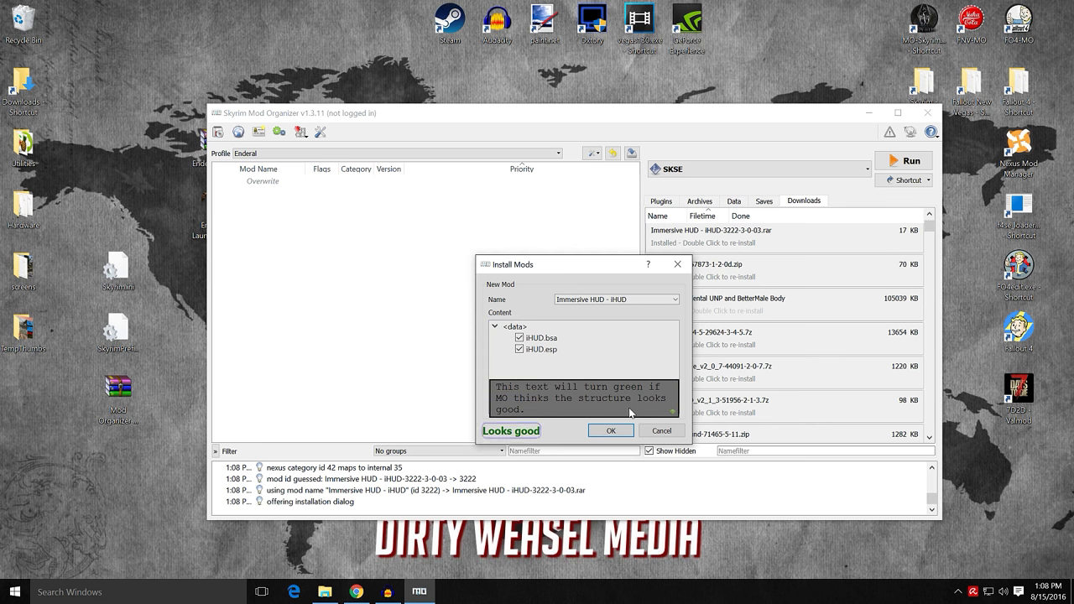
click(610, 429)
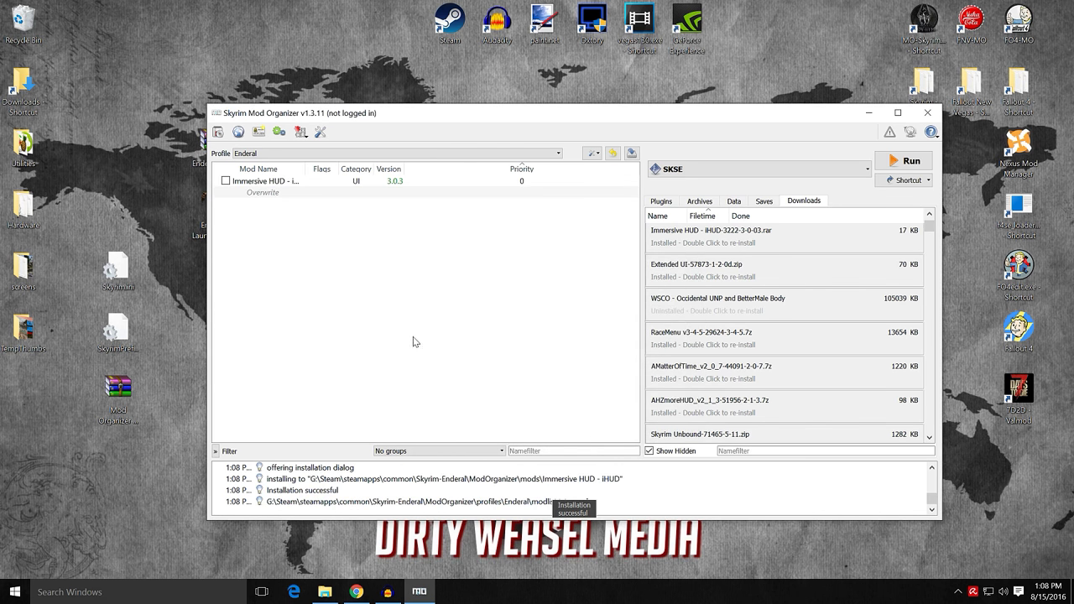
click(225, 181)
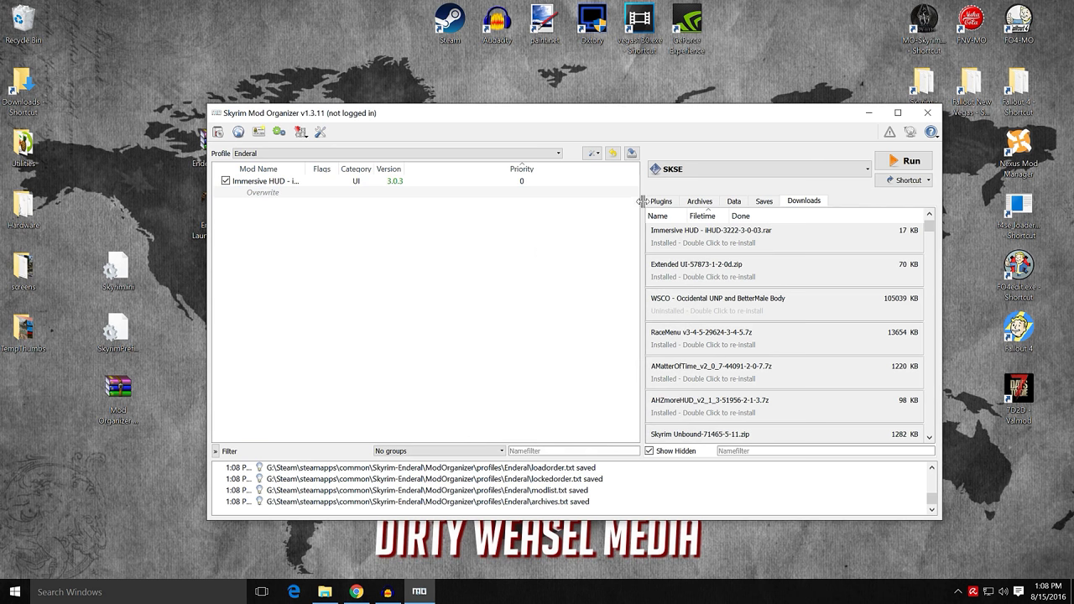
Step: Show the plugin list, choose LOOT as the executable with a toolbar shortcut, and launch it
click(654, 204)
click(859, 169)
click(859, 171)
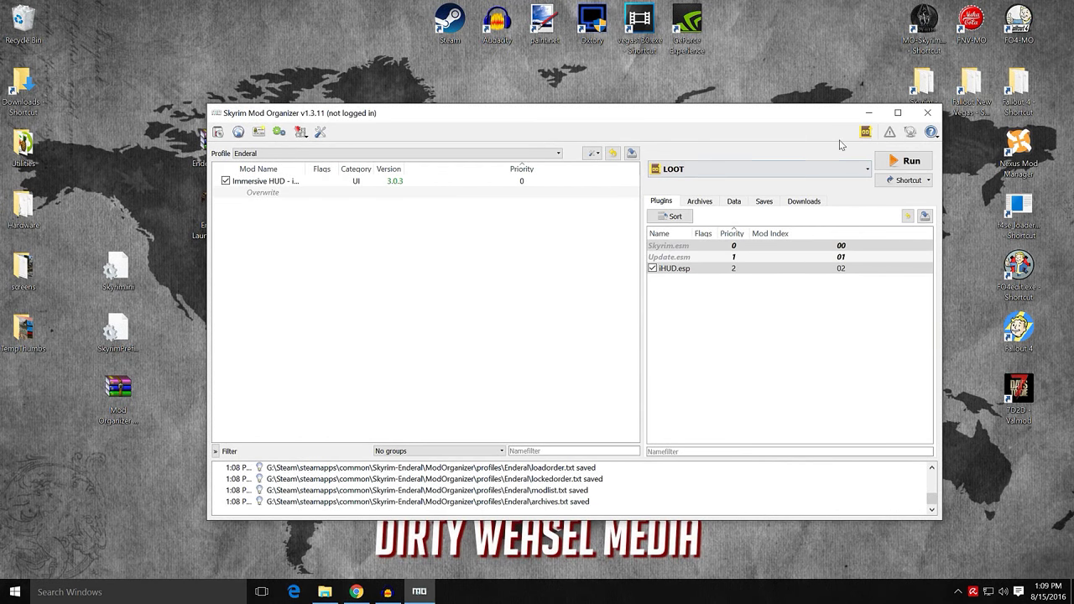
click(865, 131)
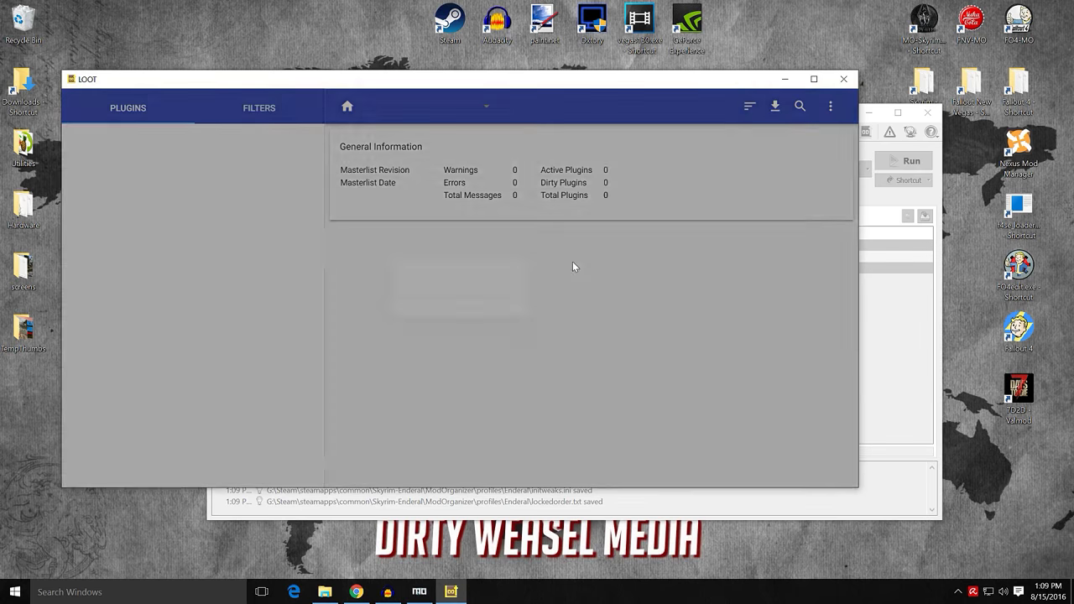
Step: Check that LOOT targets TES V: Skyrim, run a load order sort, and close LOOT
click(484, 106)
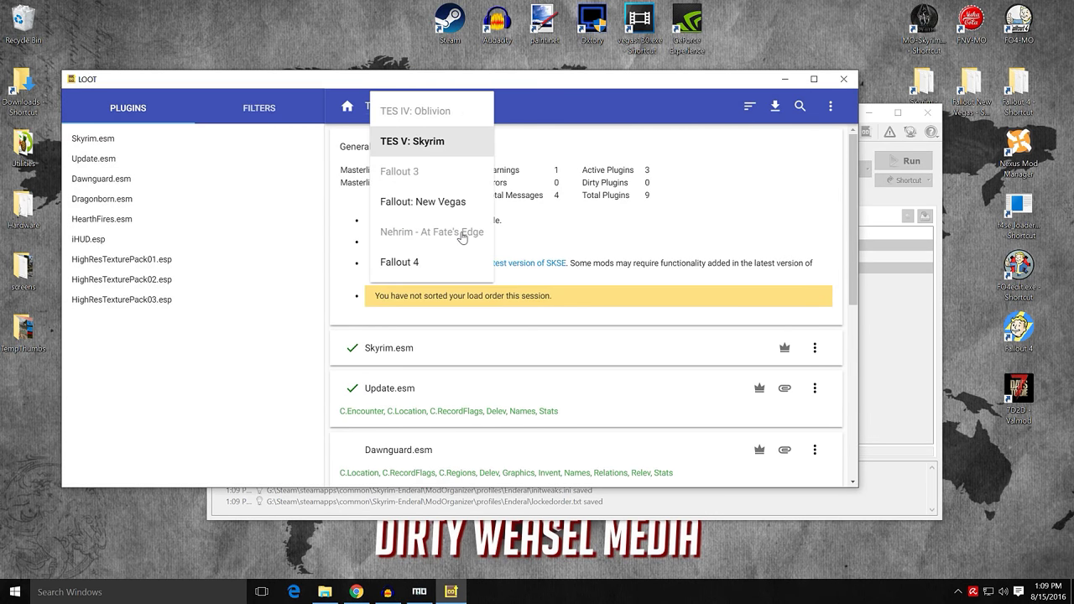
click(750, 142)
scroll(618, 323, down, 3)
scroll(618, 328, up, 3)
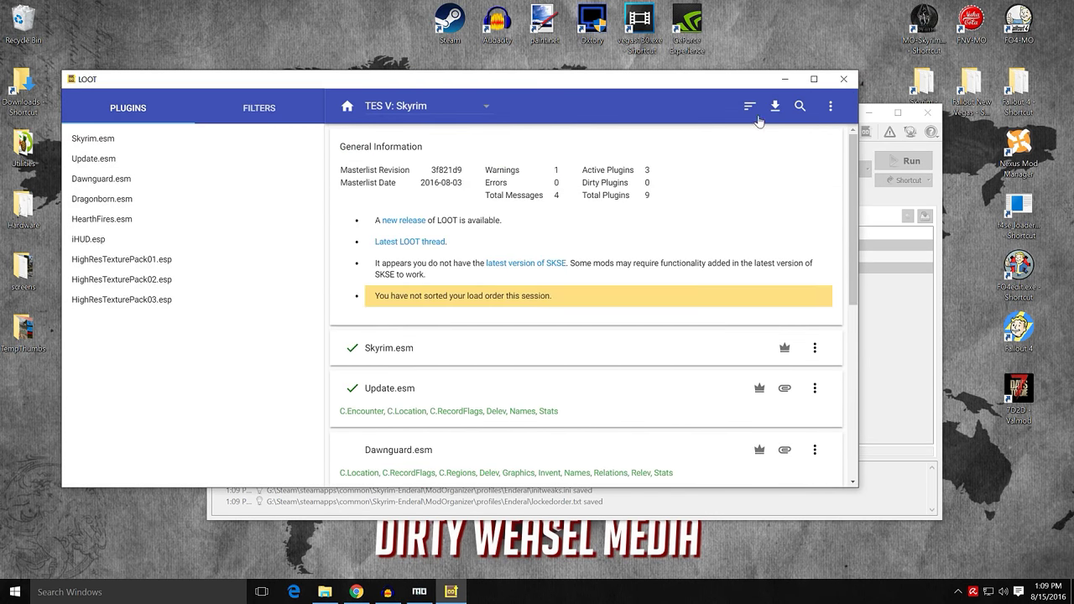
click(750, 106)
click(712, 106)
click(843, 79)
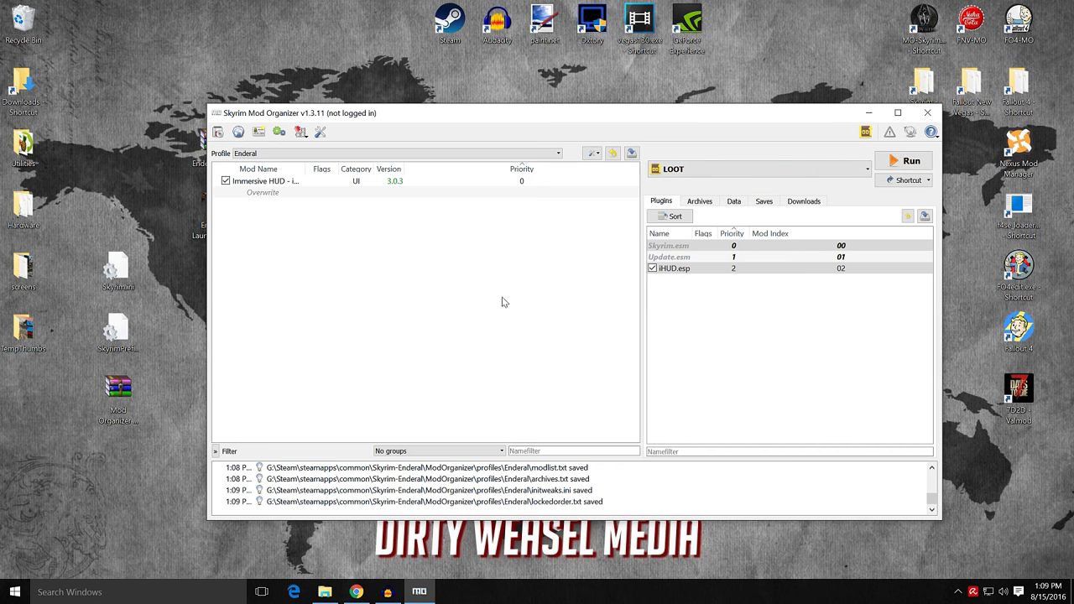
click(740, 309)
key(ctrl+a)
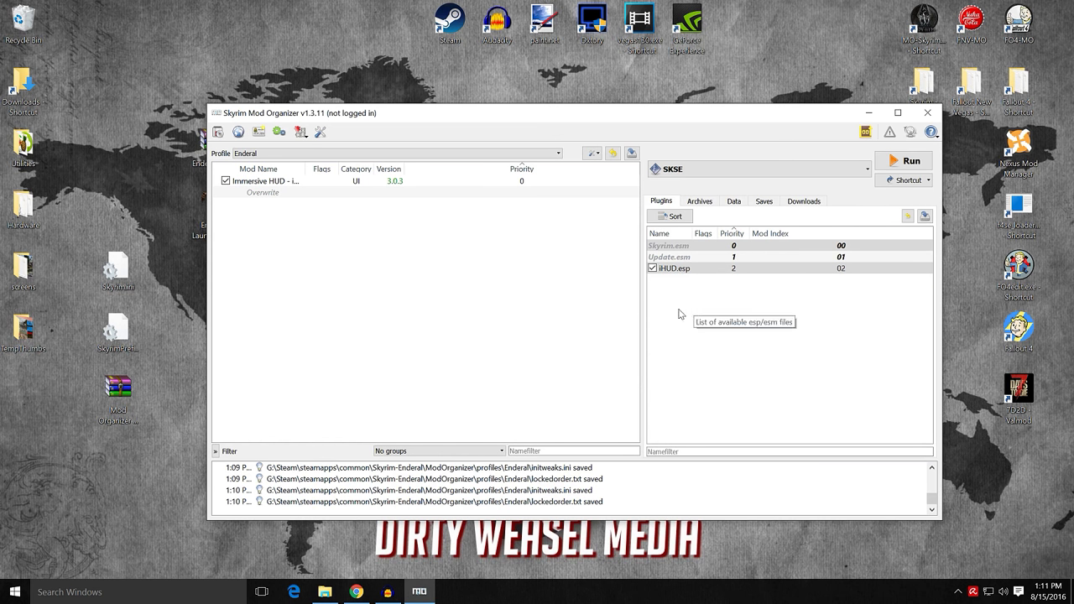
Step: Switch to File Explorer and open enderal readme.txt from the Skyrim-Enderal folder
click(325, 592)
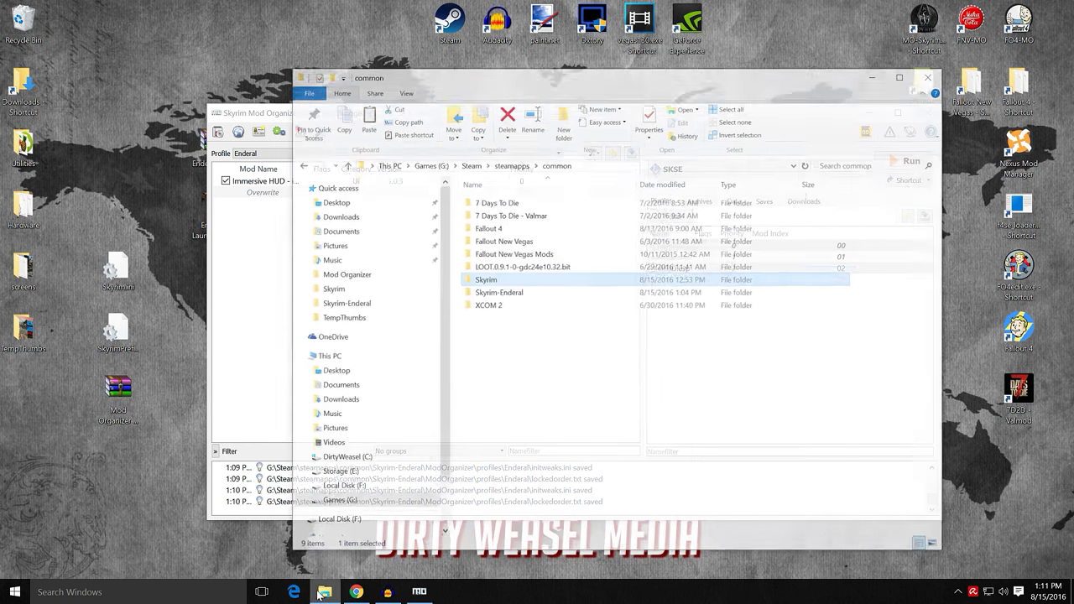
double_click(535, 268)
scroll(571, 310, down, 3)
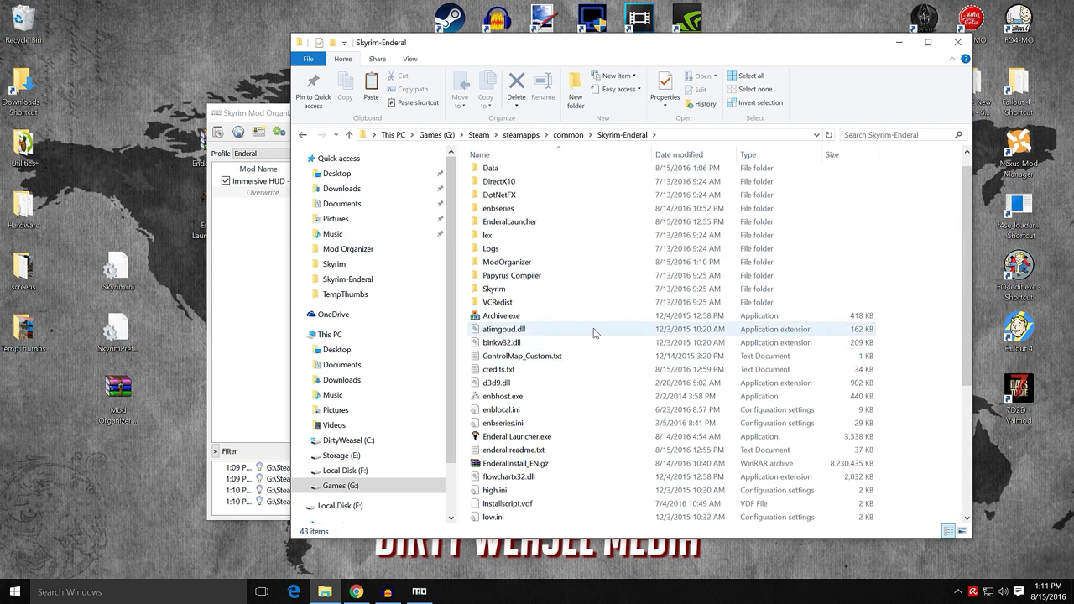
scroll(594, 332, down, 1)
scroll(593, 334, up, 3)
scroll(579, 352, down, 2)
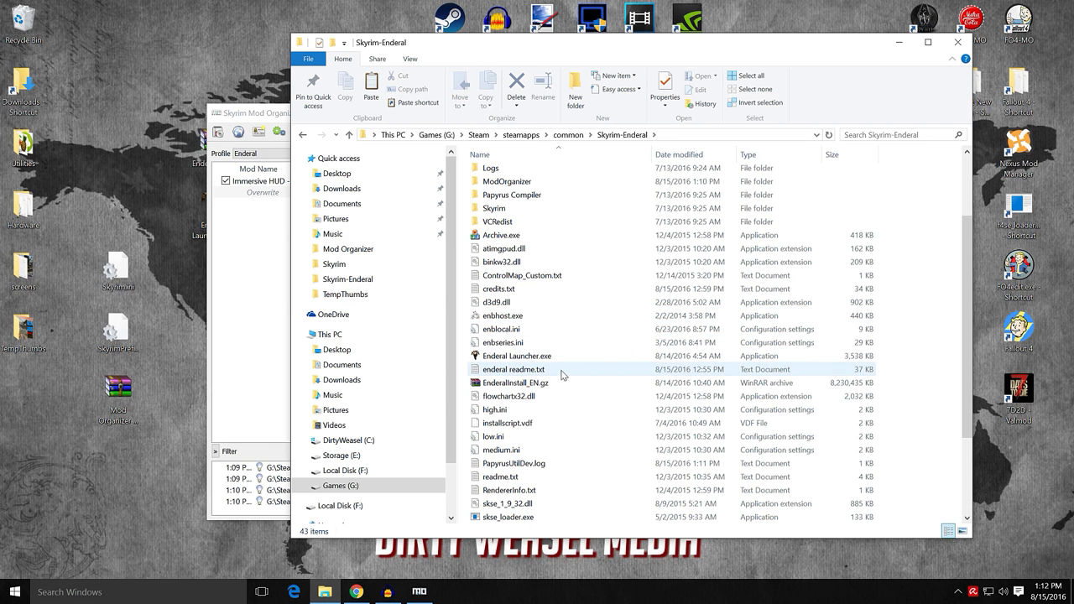
double_click(562, 374)
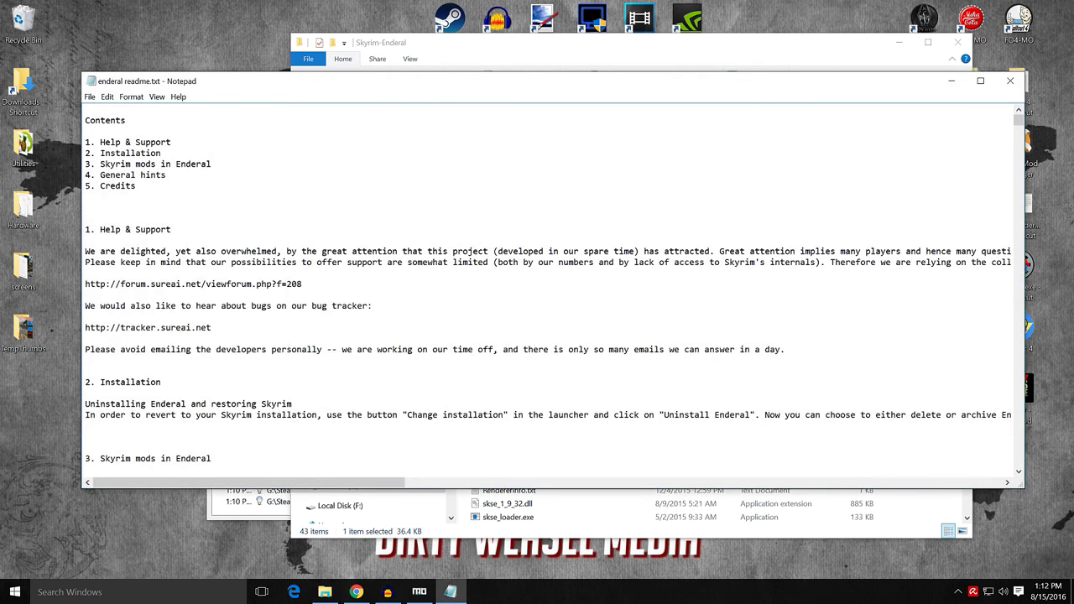
Step: Read the readme's sections on installation, Skyrim mods in Enderal and general hints
scroll(547, 291, down, 8)
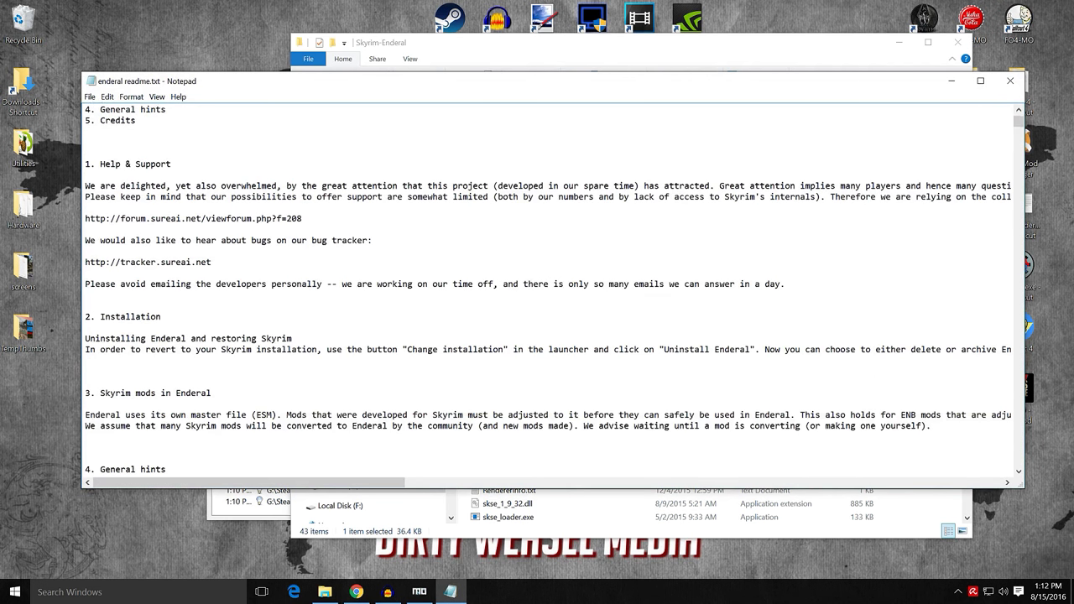
scroll(548, 290, down, 1)
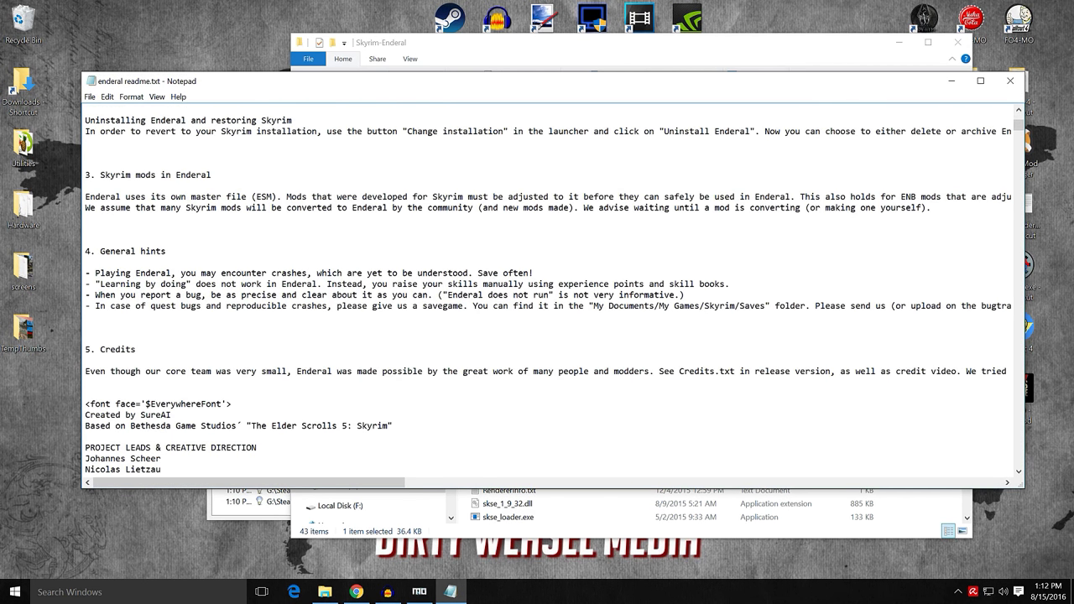
scroll(548, 290, down, 1)
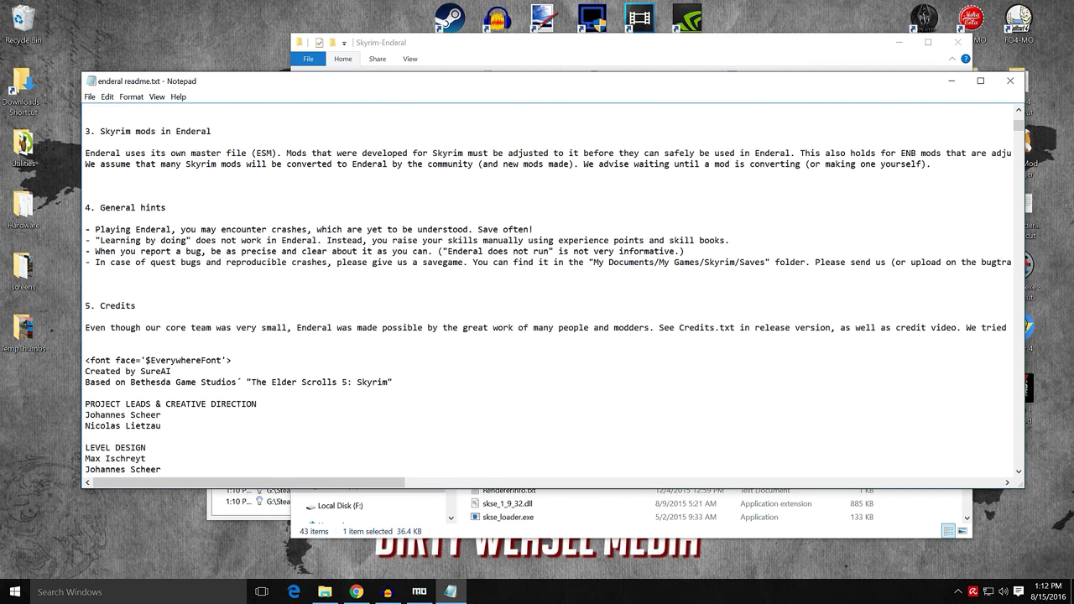
Step: Examine the USED RESOURCES list in the readme's credits for the mods already included in Enderal
drag(1018, 126, 1024, 198)
scroll(553, 293, up, 1)
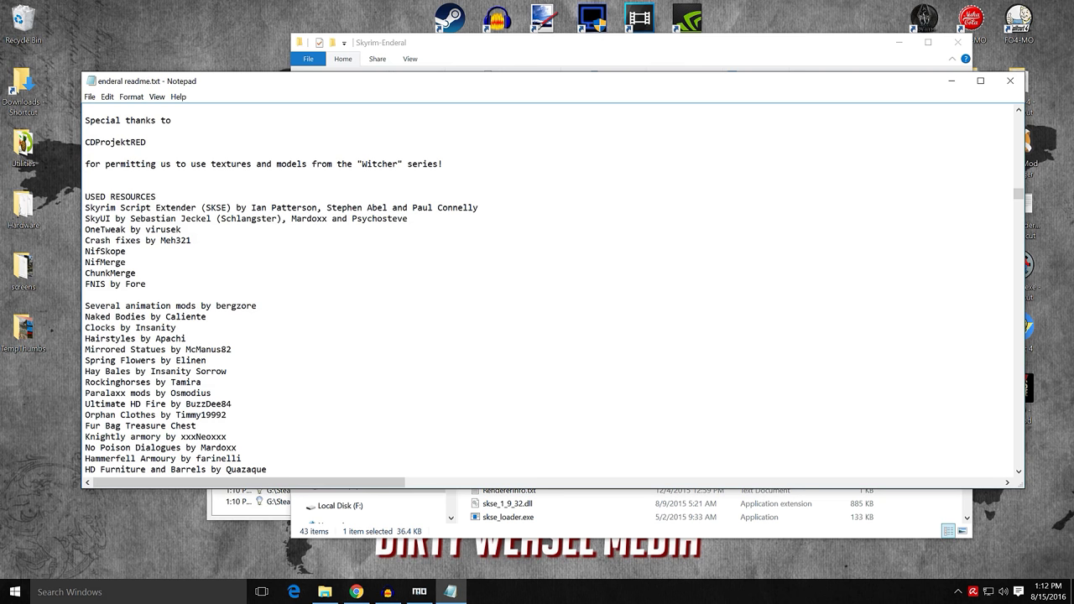
key(Down)
key(Down)
key(Down)
key(Down)
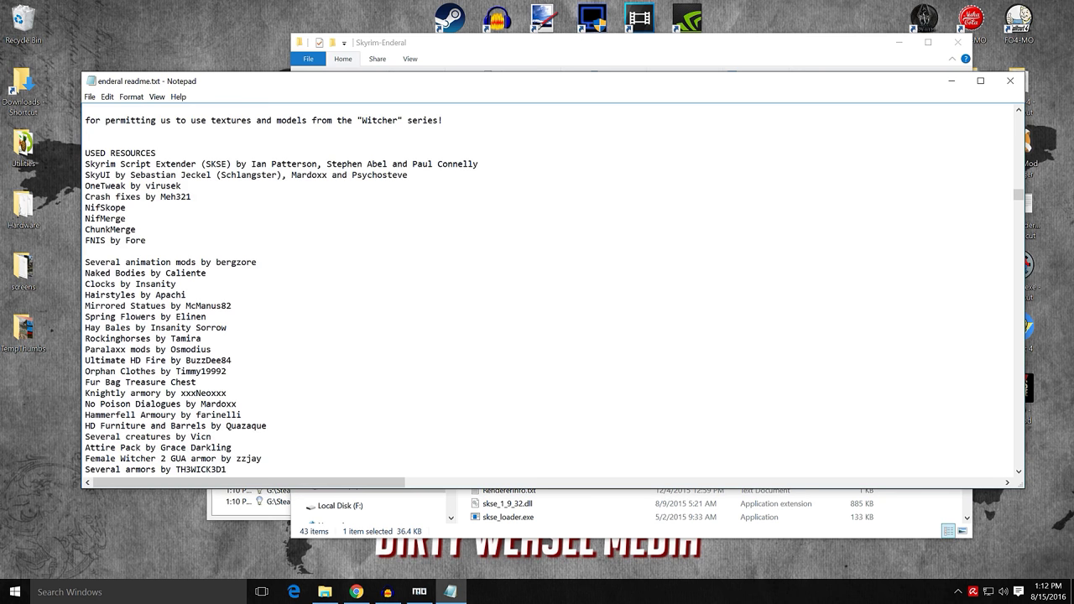
key(Down)
key(Down)
key(Down)
key(Down)
key(Down)
key(Down)
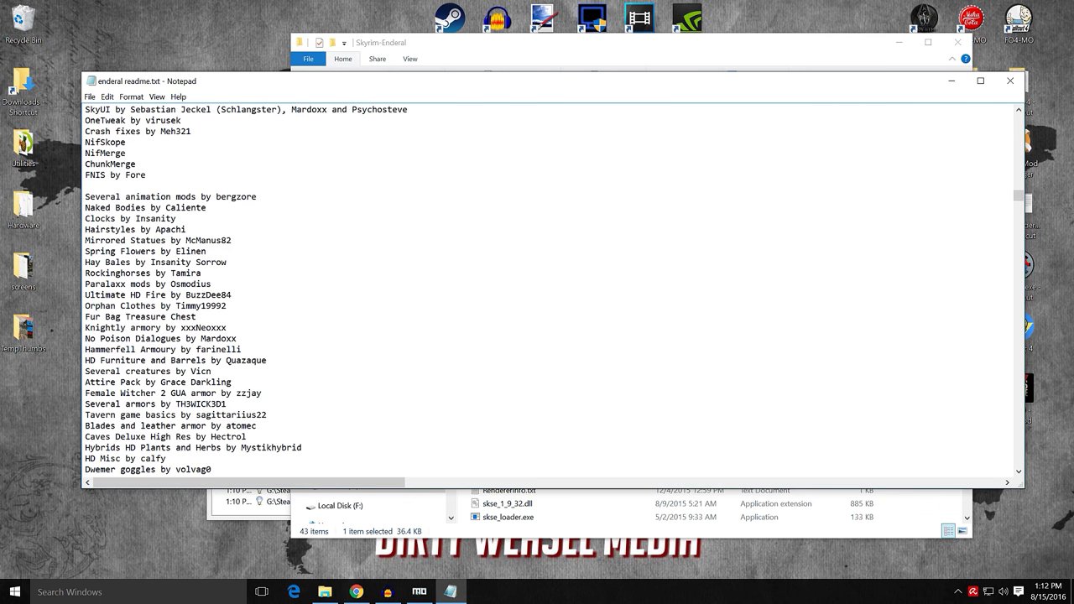
Step: Select the readme's used-resources entries from Naked Bodies through the Unofficial Skyrim Legendary Edition Patch
key(Down)
key(Down)
key(Down)
key(Down)
key(Down)
key(Down)
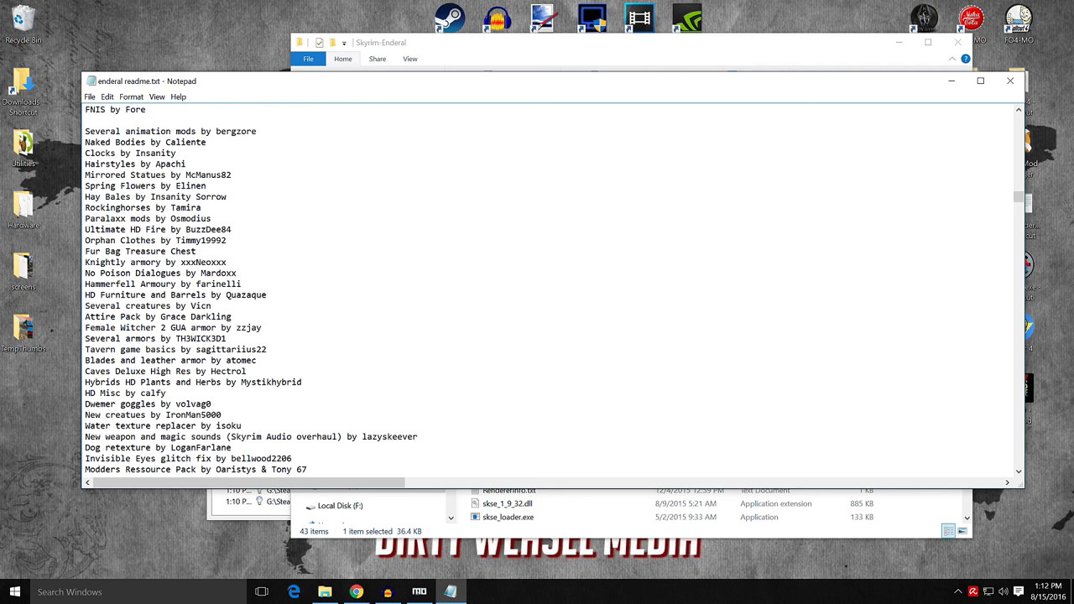
key(shift+Down)
key(shift+Down)
key(shift+Down)
key(shift+Down)
key(shift+Down)
key(shift+Down)
key(shift+Down)
key(shift+Down)
key(shift+Down)
key(shift+Down)
key(shift+Down)
key(shift+Down)
key(shift+Down)
key(shift+Down)
key(shift+Down)
key(shift+Down)
key(shift+Down)
key(shift+Down)
key(shift+Down)
key(shift+Down)
key(shift+Up)
key(shift+Up)
key(shift+Left)
key(shift+Left)
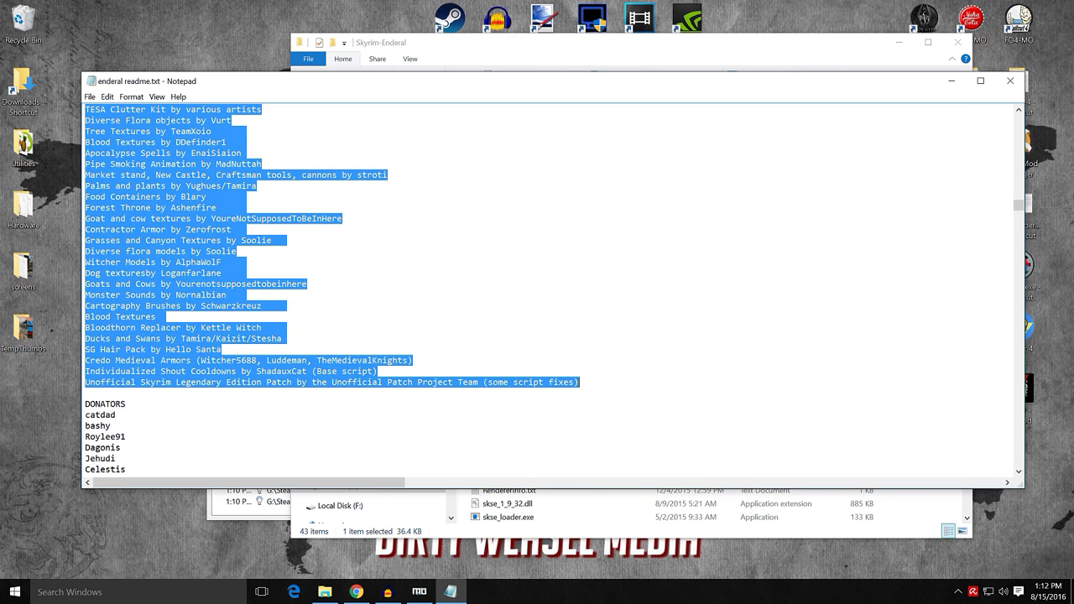
Step: Review the highlighted mod credits from start to end, and close the readme
scroll(554, 289, up, 11)
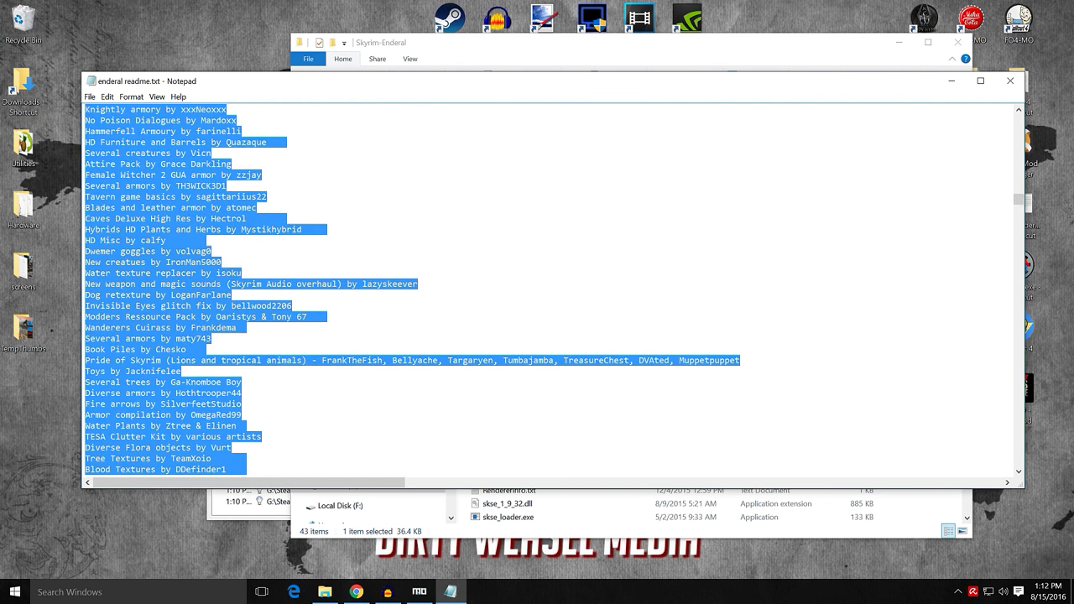
scroll(554, 290, up, 2)
scroll(554, 289, down, 2)
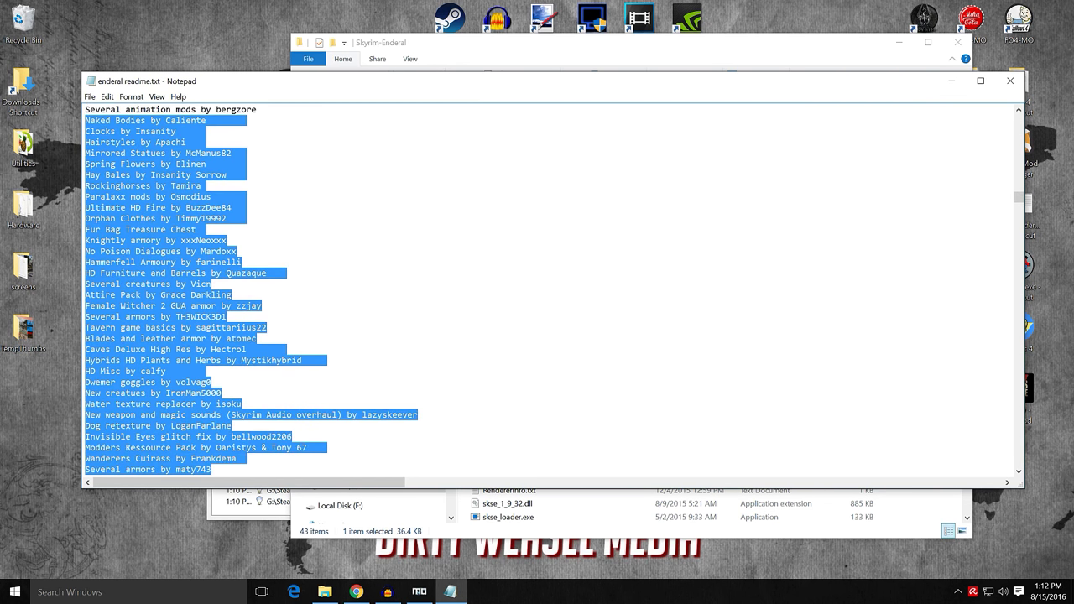
scroll(554, 290, down, 3)
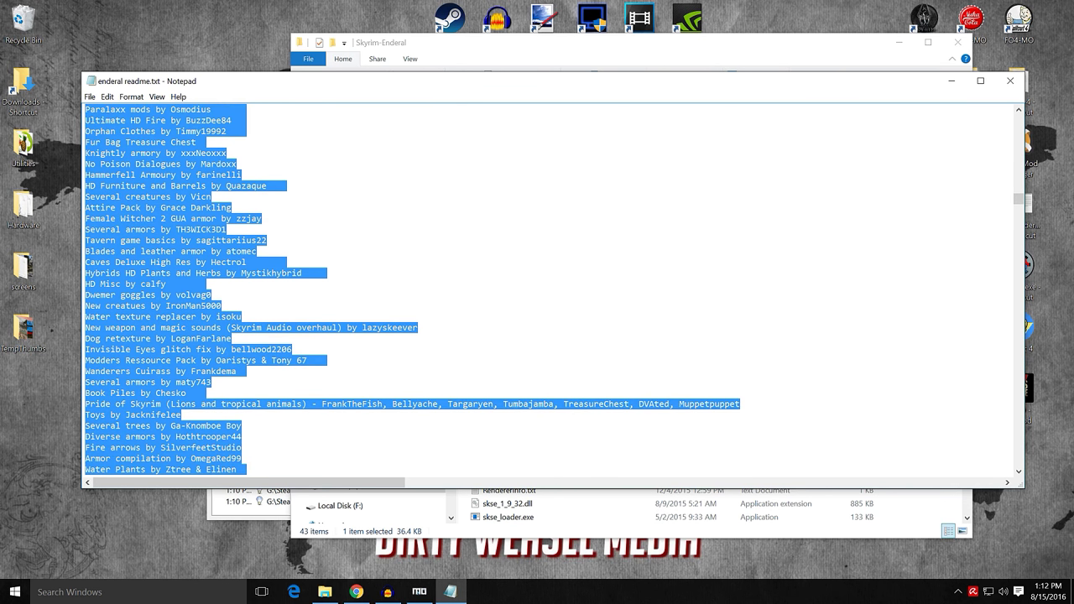
scroll(554, 290, down, 2)
scroll(553, 289, down, 4)
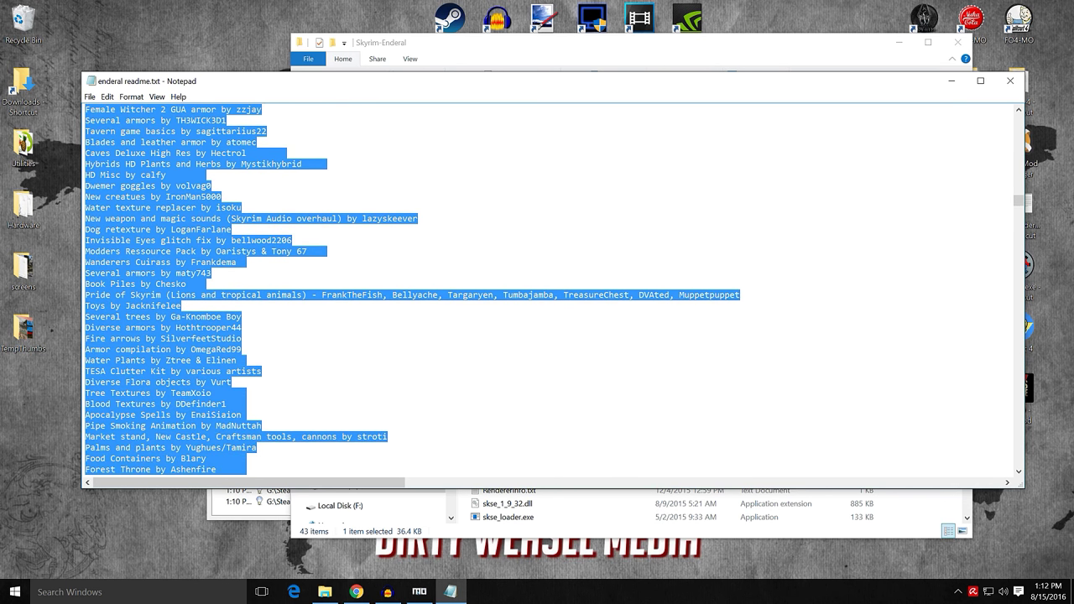
scroll(554, 290, down, 5)
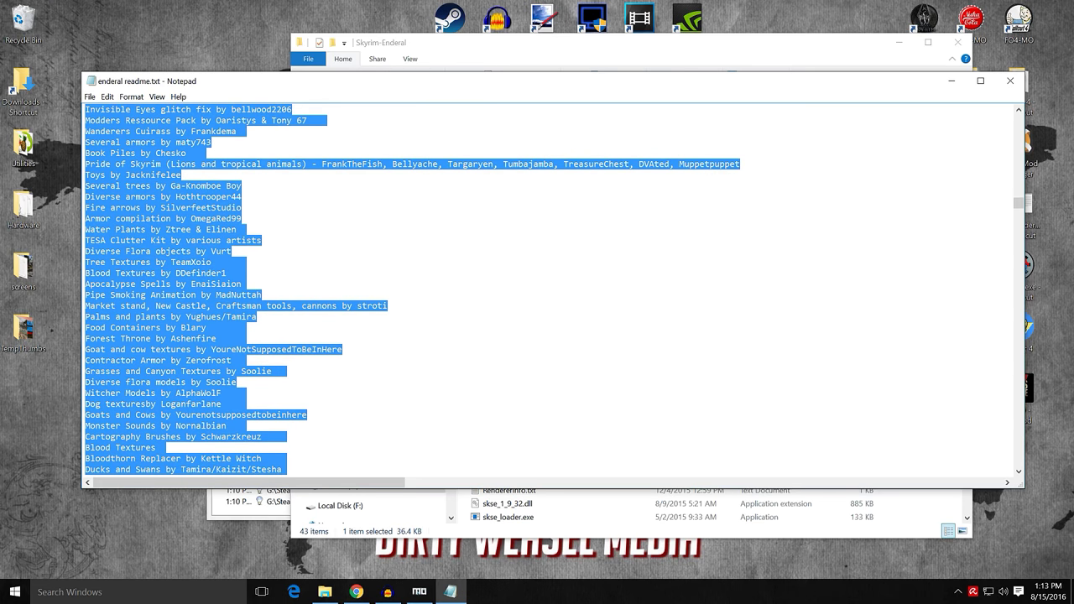
click(238, 272)
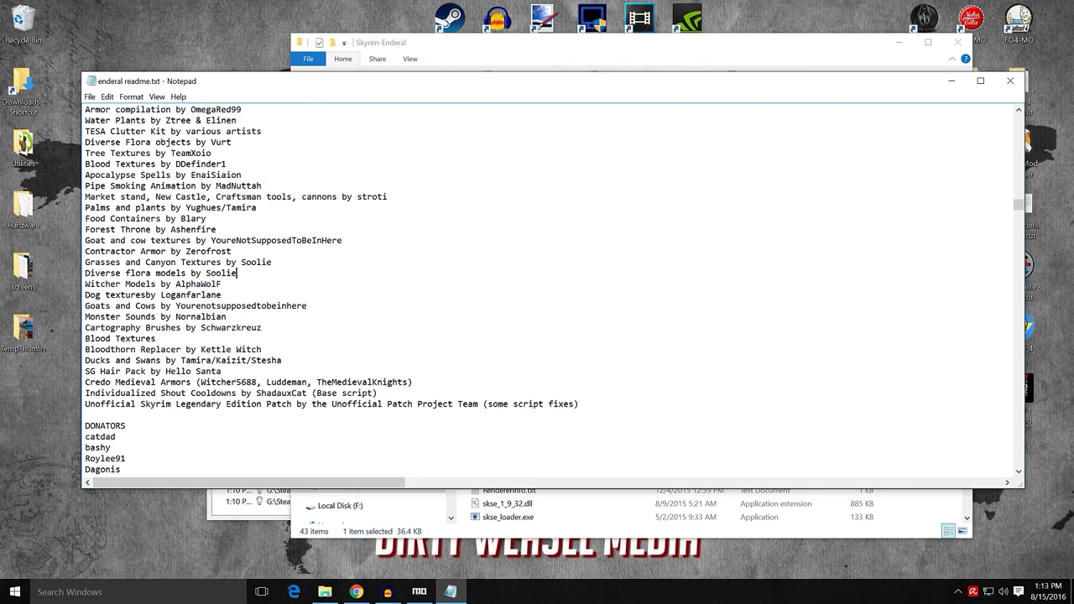
click(1010, 81)
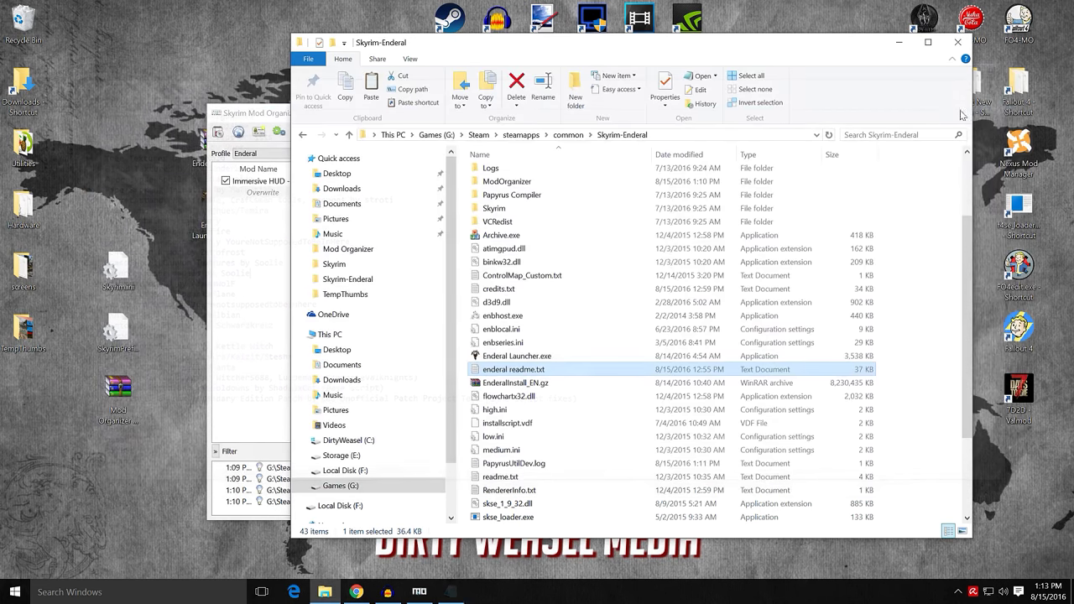
Step: Switch to Chrome and open the English Enderal - Modifications board on the SureAI forum
click(357, 591)
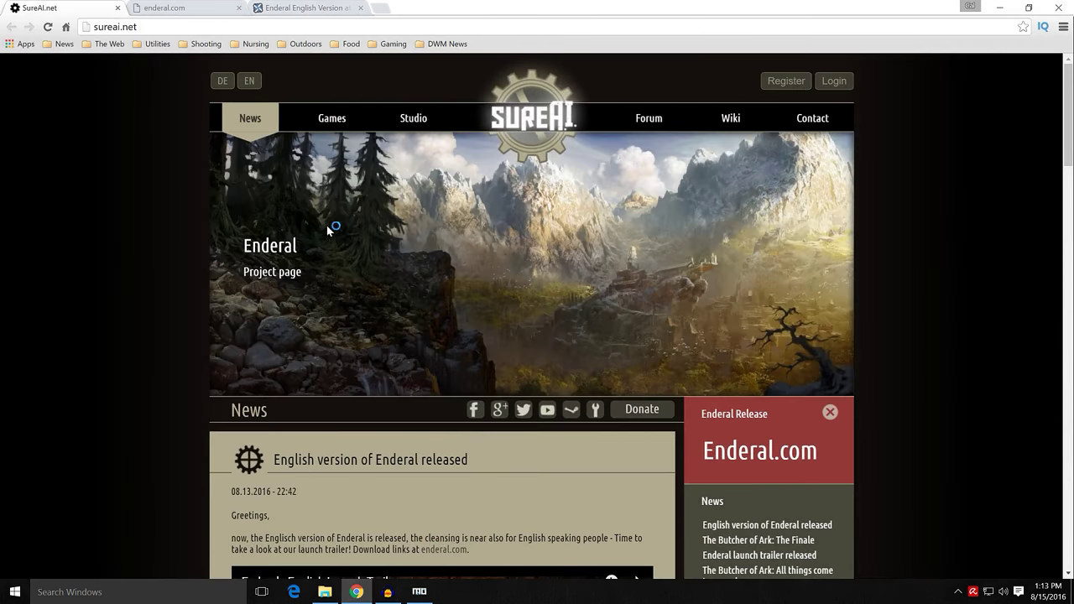
click(651, 116)
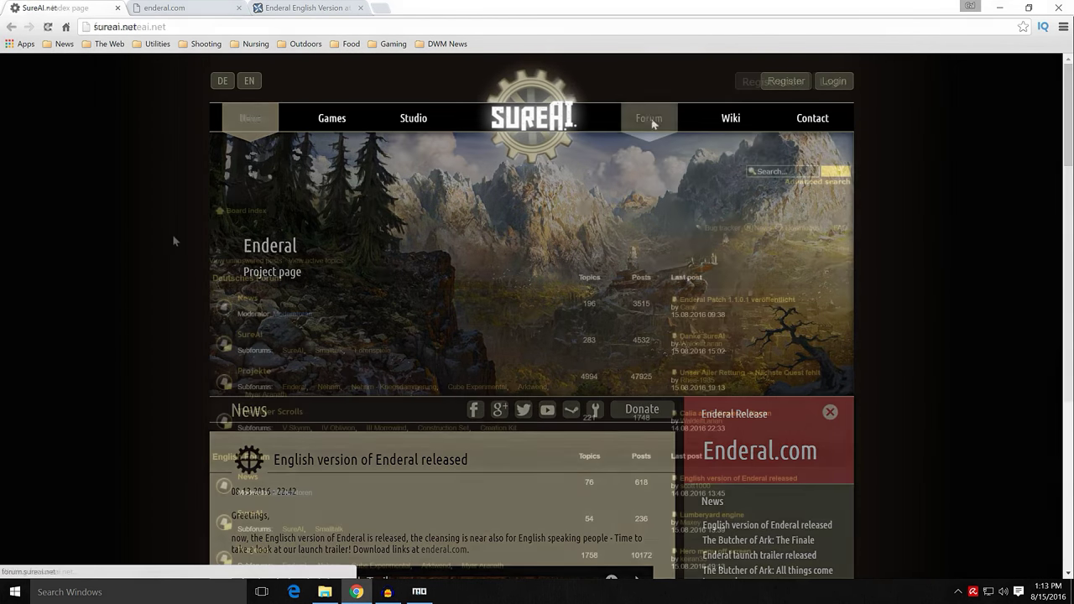
scroll(168, 278, down, 2)
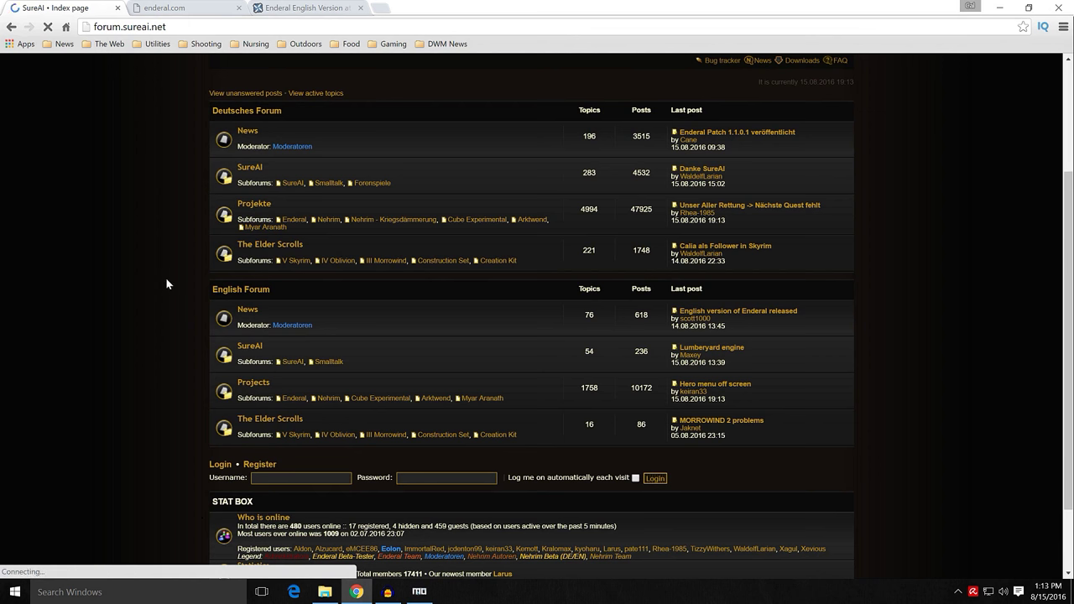
click(294, 399)
scroll(172, 324, down, 1)
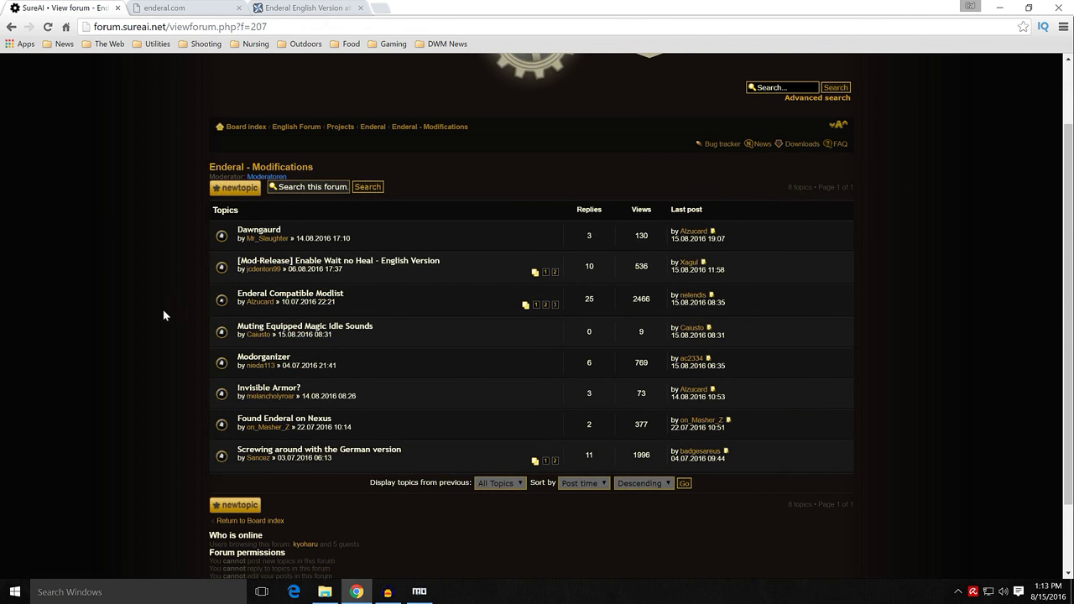
Step: Open the Enderal Compatible Modlist topic and bring up its linked Google Sheets modlist in a new tab
click(300, 297)
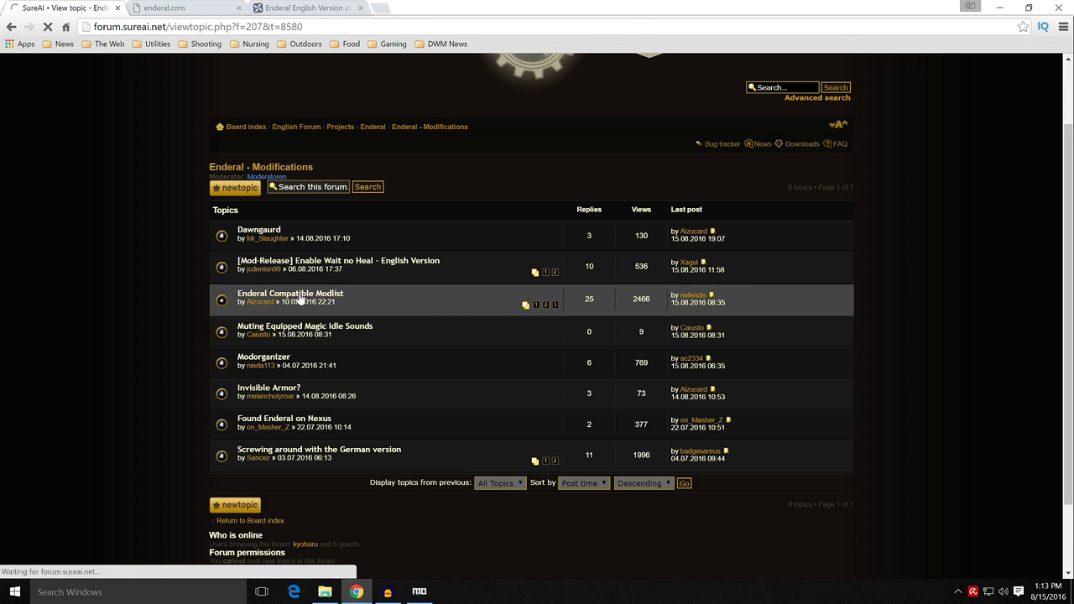
scroll(172, 293, down, 1)
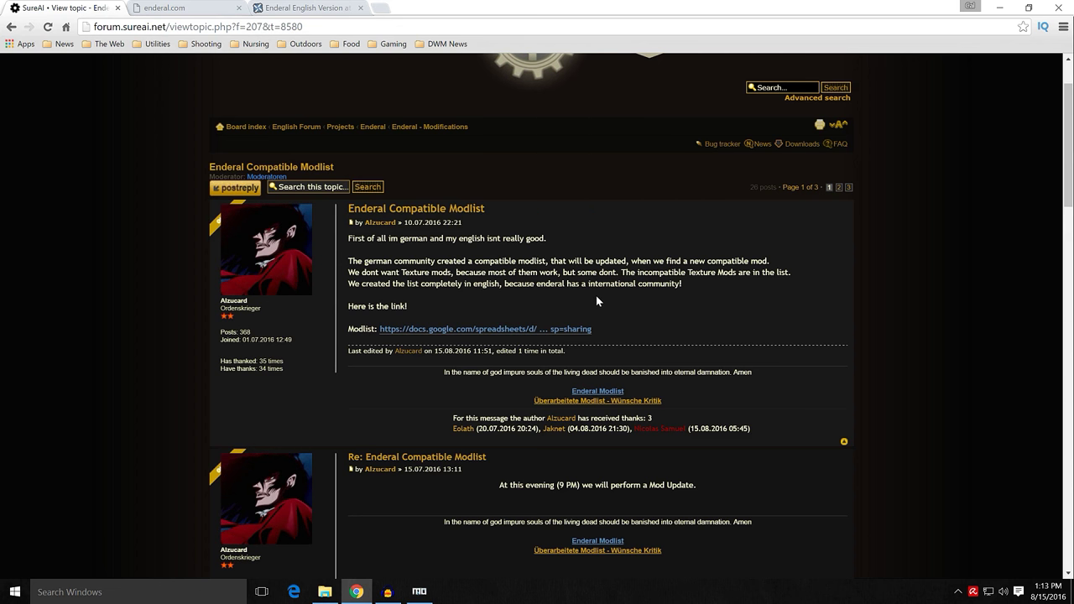
right_click(438, 330)
click(447, 337)
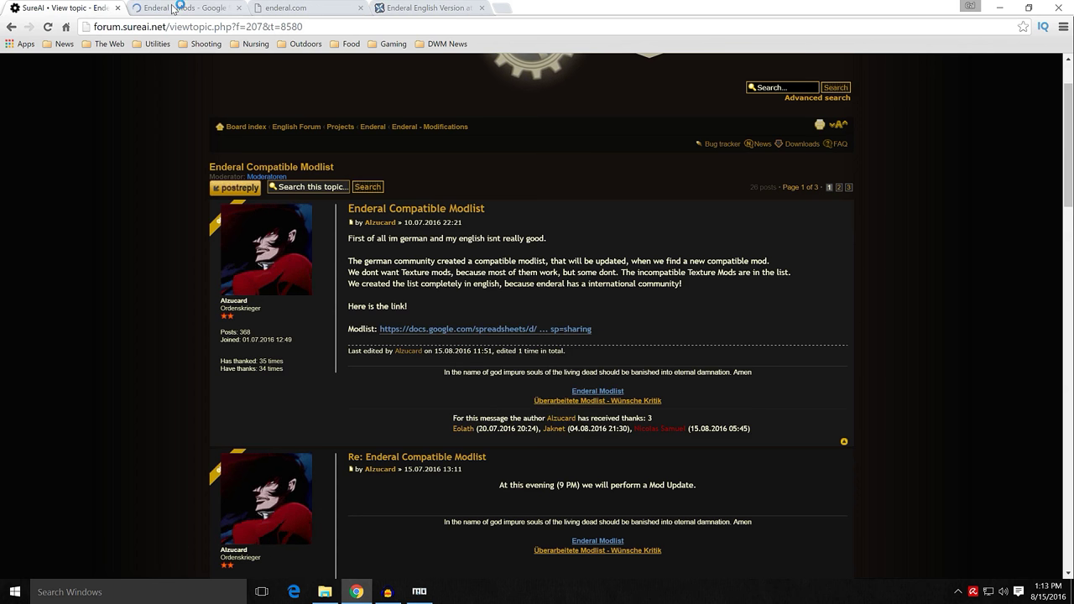
click(185, 7)
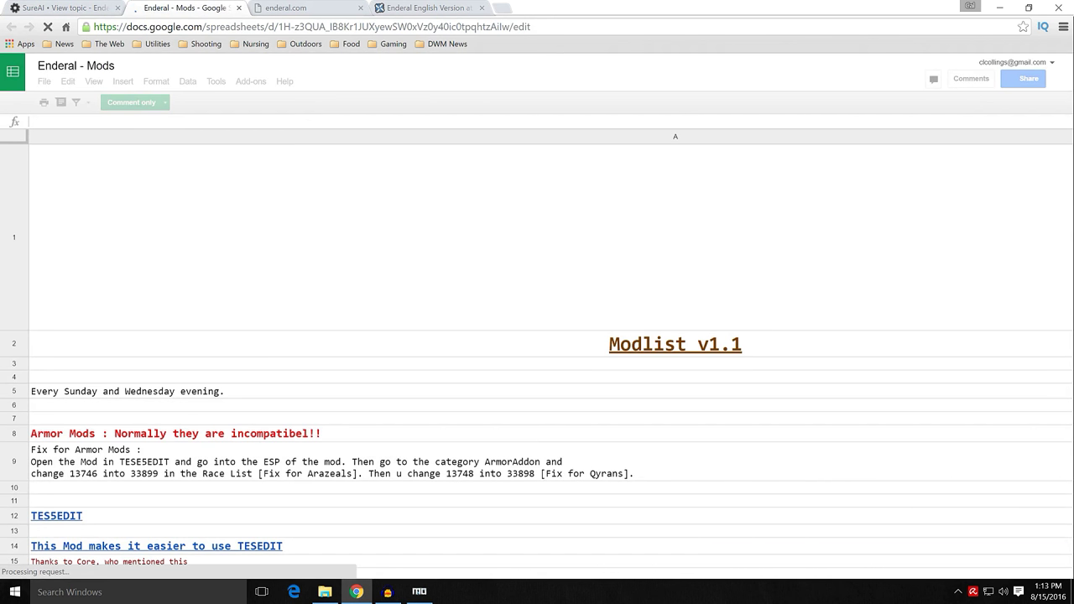
Step: Read the modlist's Informations sheet for the armor mod fix, TES5Edit instructions and special mods compilation
scroll(351, 294, down, 5)
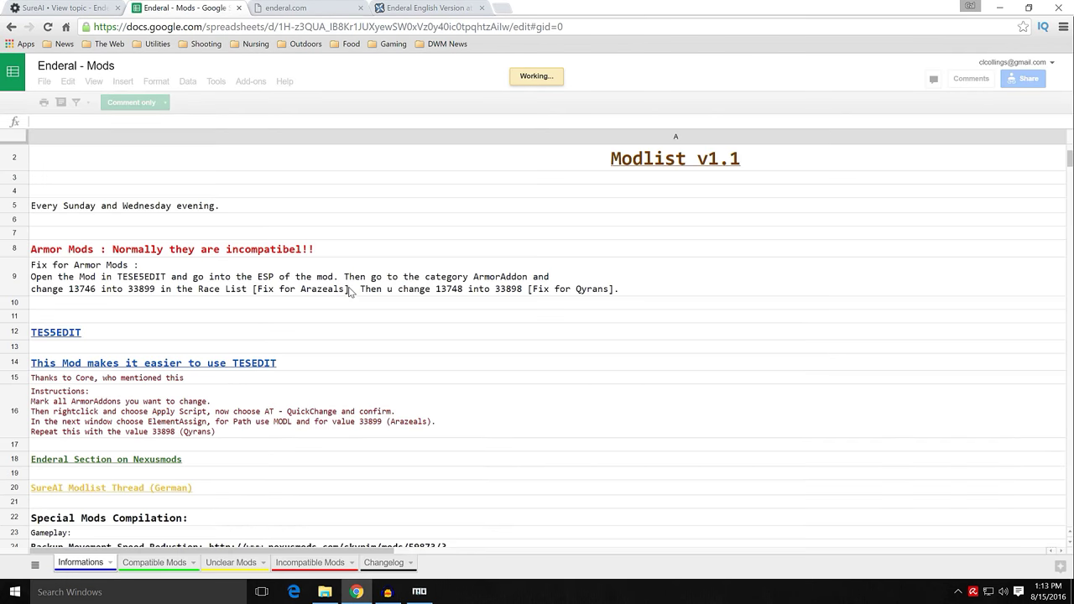
scroll(351, 292, up, 5)
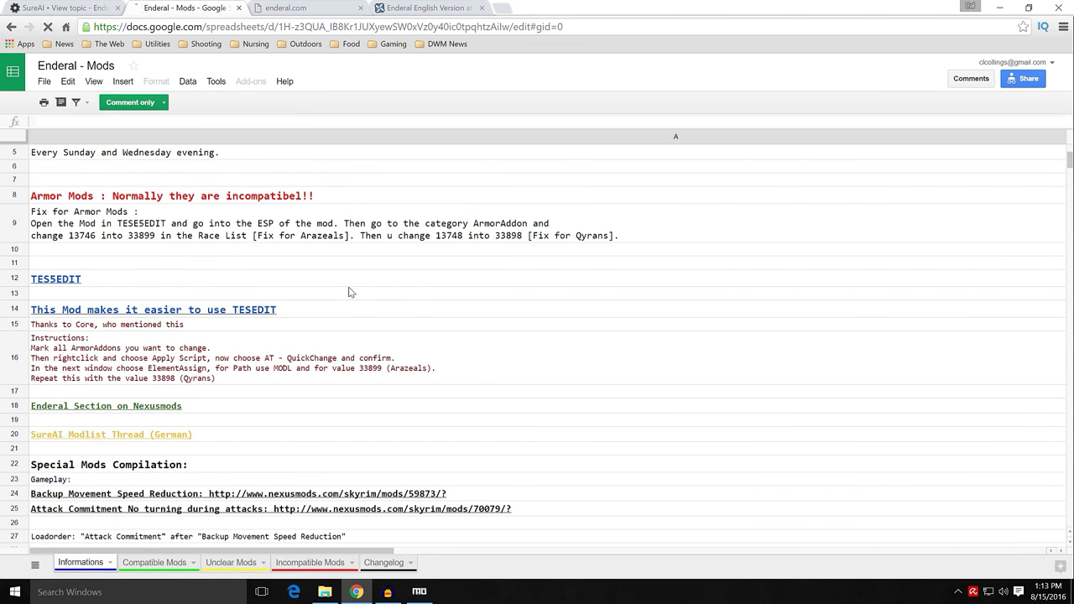
scroll(350, 293, down, 1)
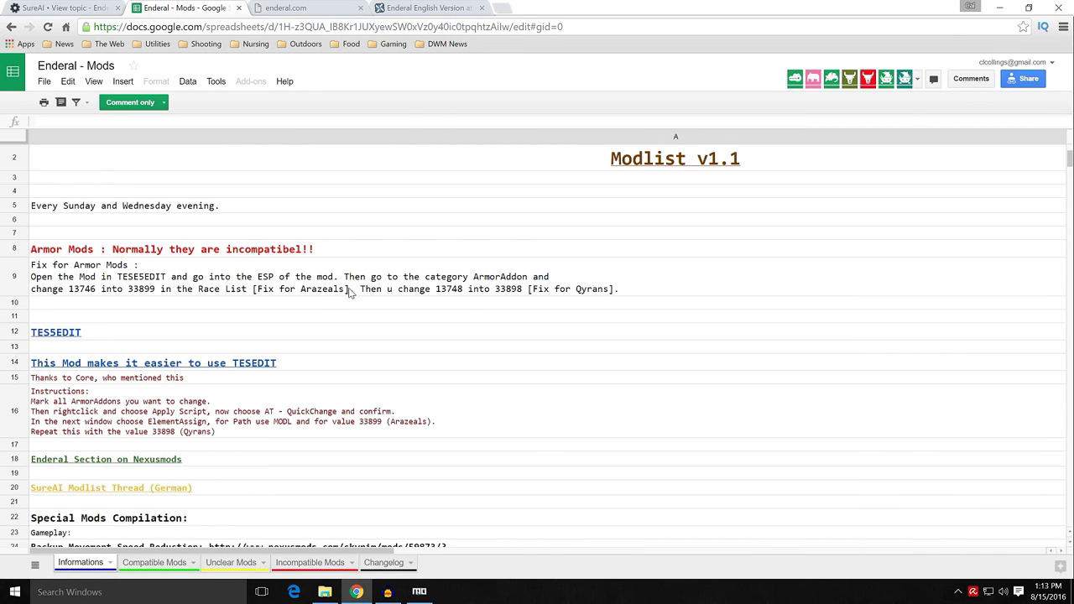
scroll(408, 294, down, 1)
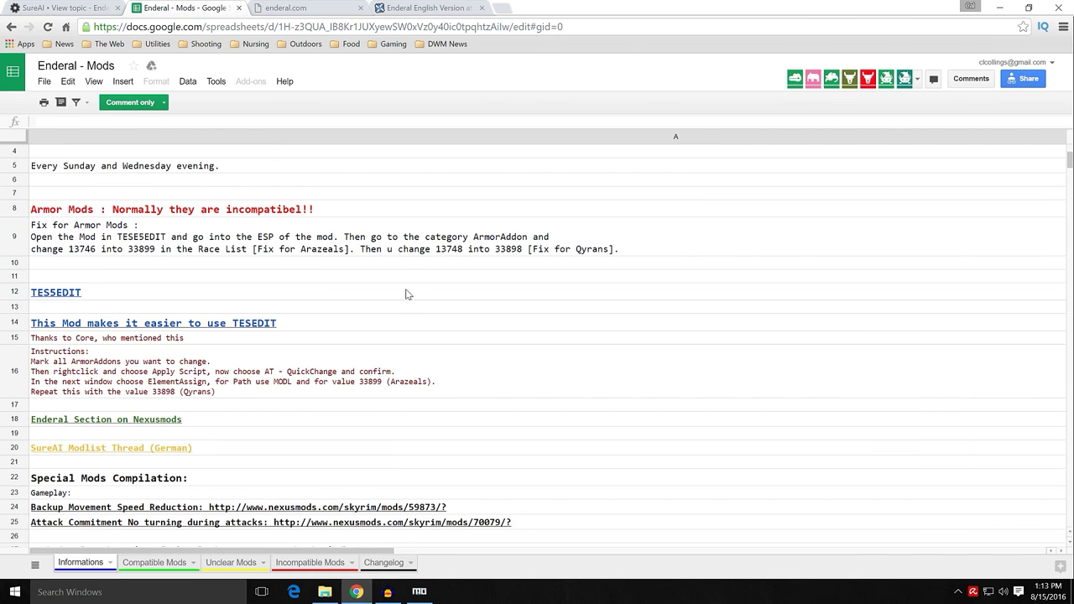
scroll(407, 294, down, 1)
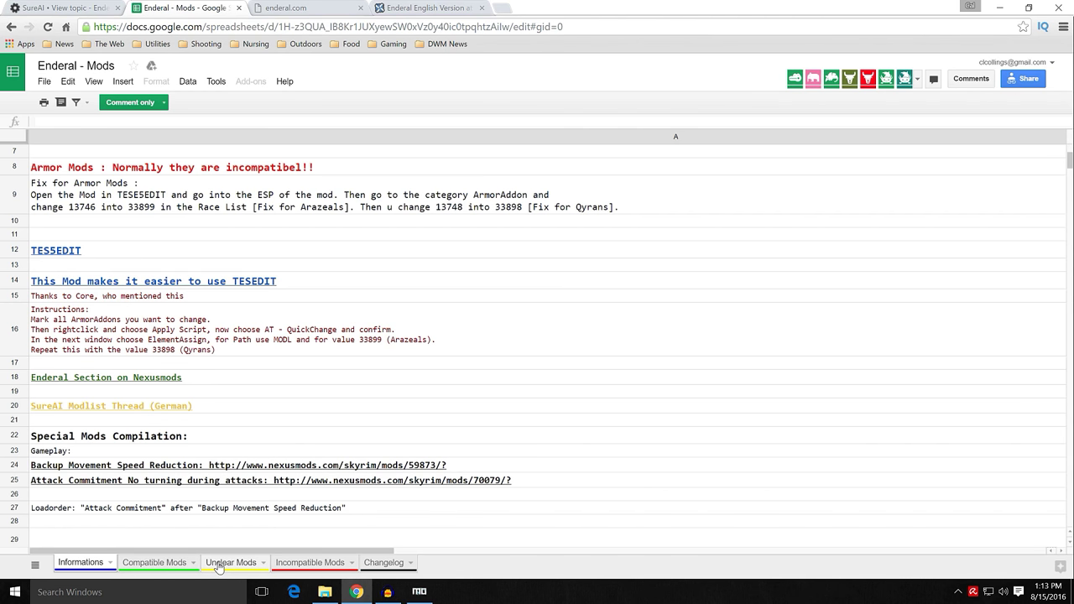
Step: Open the Compatible Mods sheet and examine the alphabetical mod entries from A to P with their links and categories
click(150, 564)
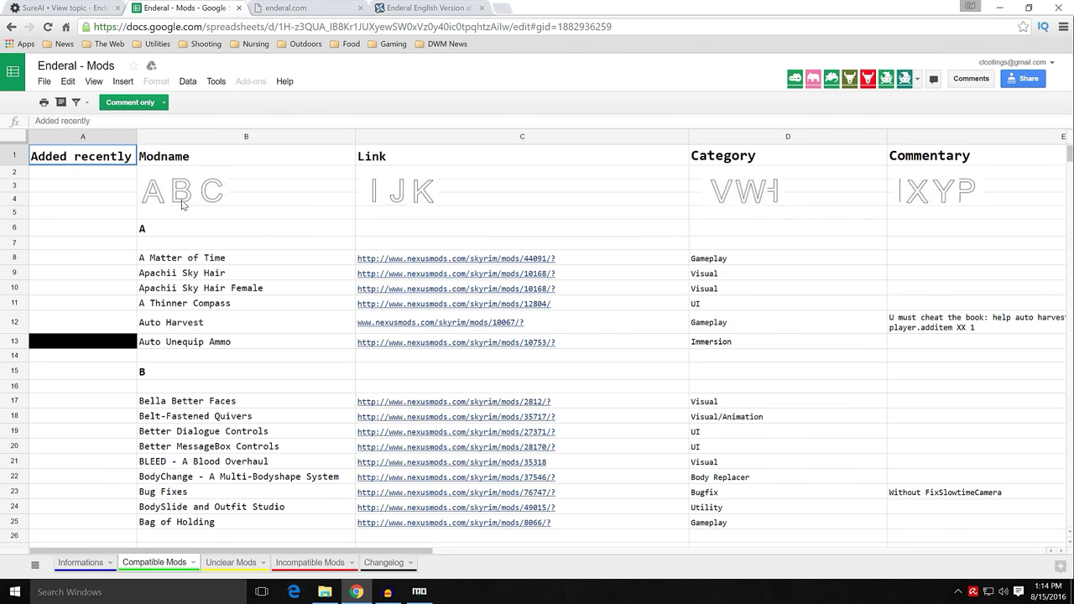
scroll(268, 206, down, 3)
scroll(278, 220, up, 3)
scroll(317, 310, down, 6)
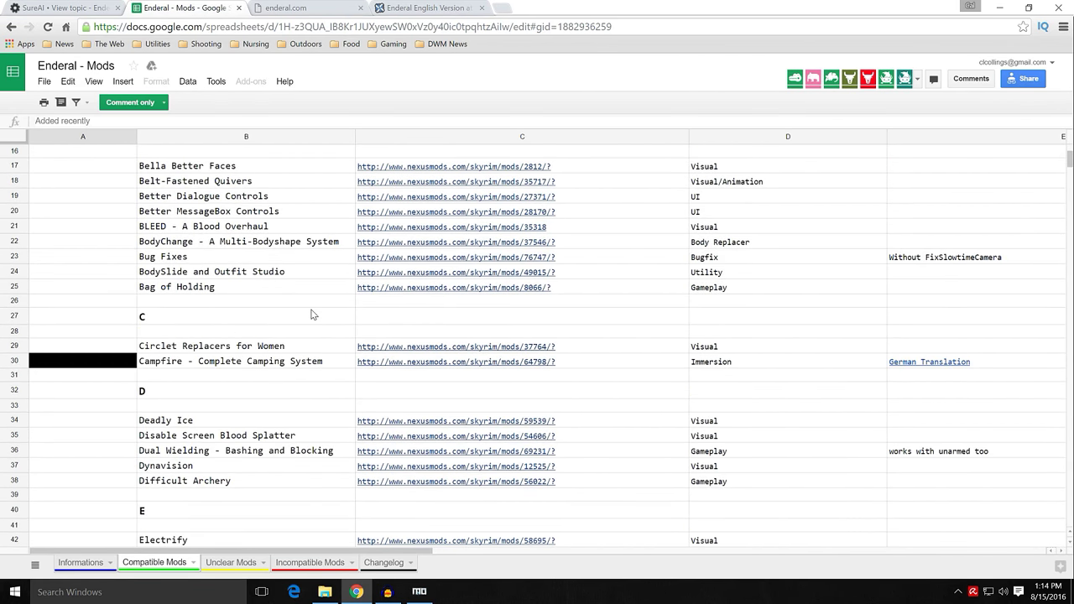
scroll(314, 313, down, 6)
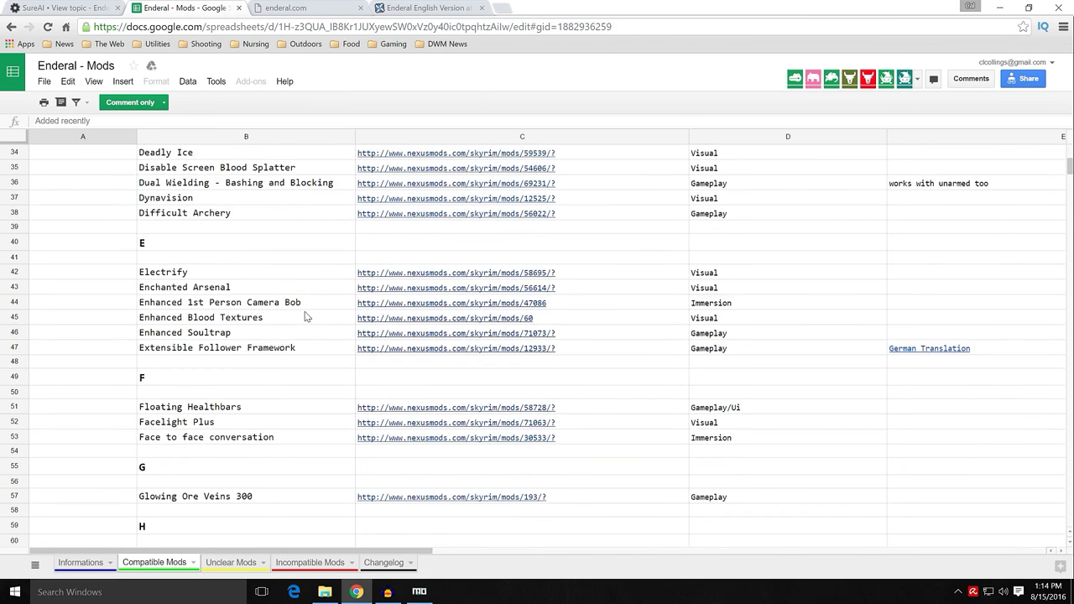
scroll(306, 316, down, 6)
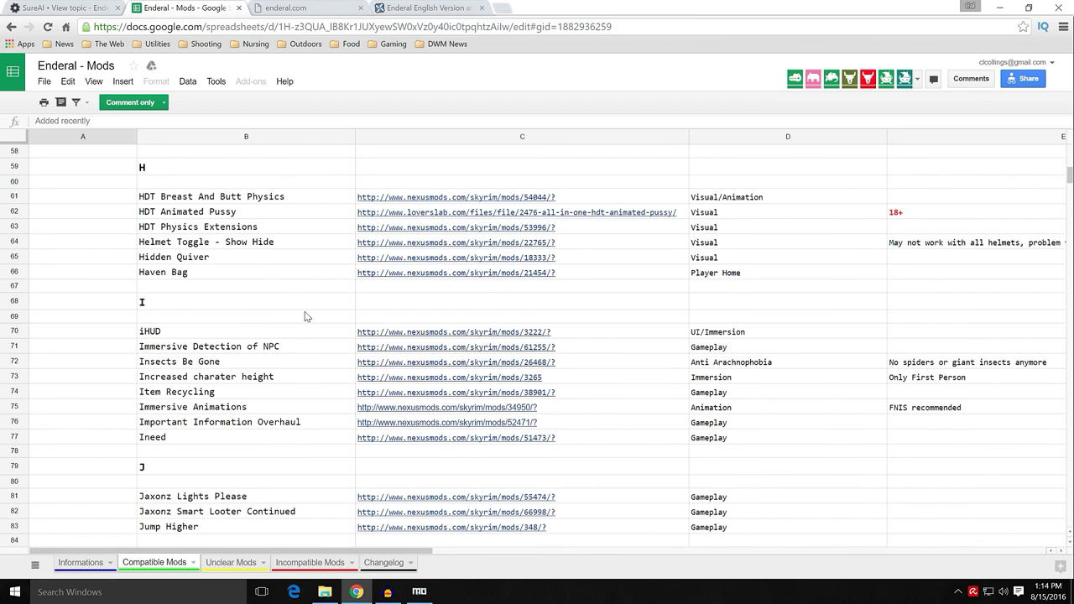
scroll(306, 317, down, 3)
scroll(306, 316, up, 3)
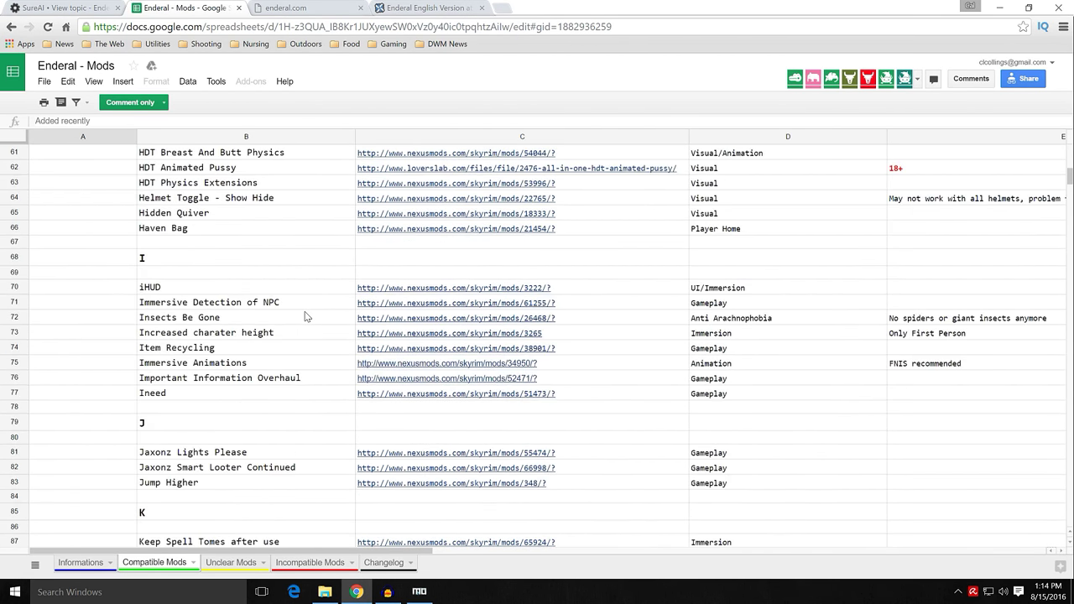
scroll(327, 292, down, 6)
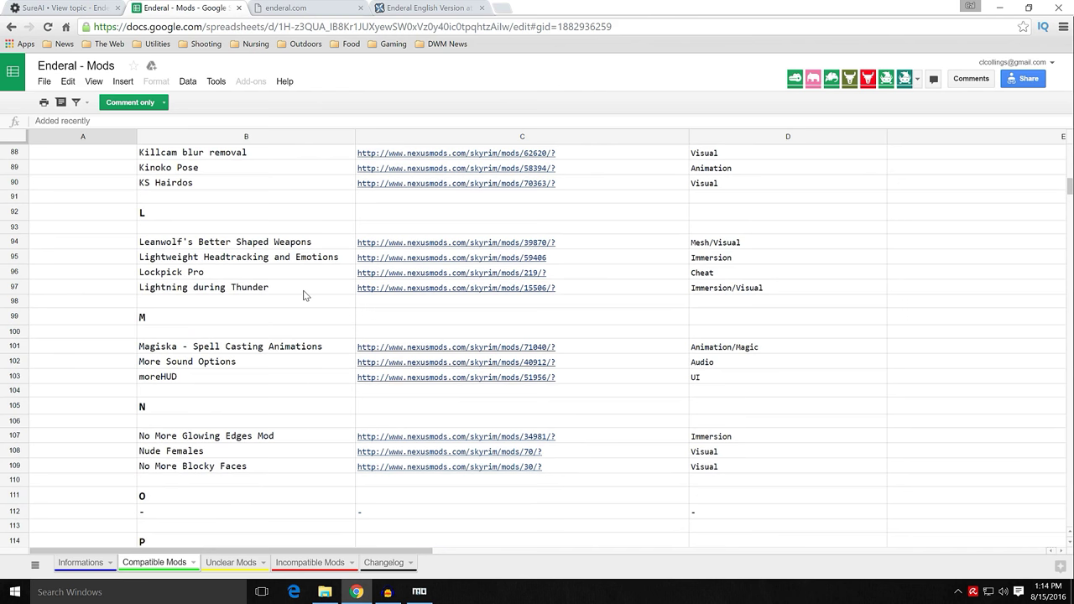
scroll(306, 297, down, 2)
scroll(306, 299, up, 1)
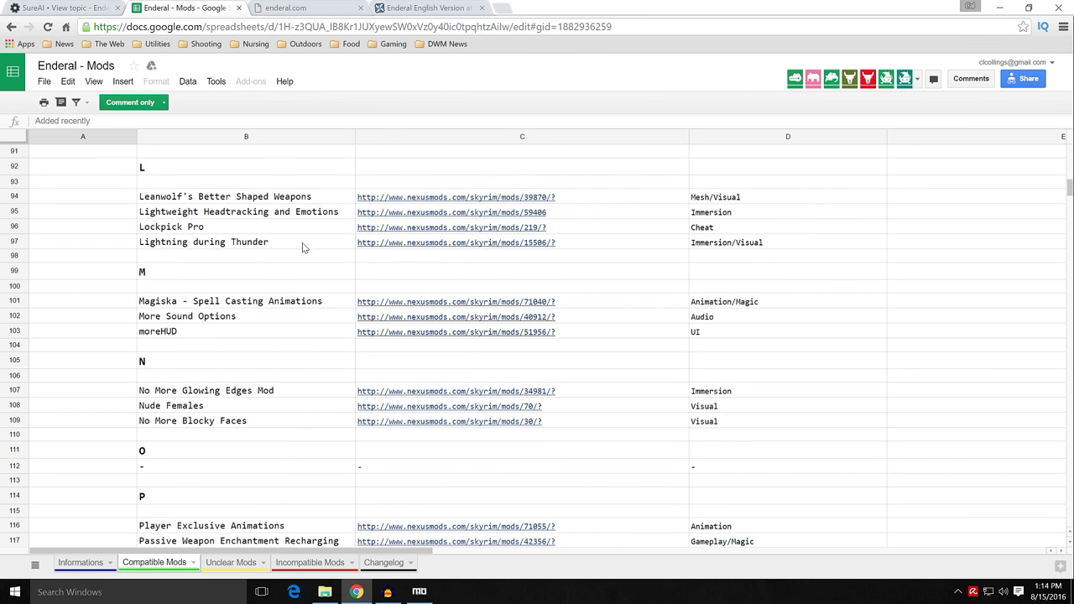
Step: View the Nexus Mods page linked for Lightning during Thunder in a new tab, and close that tab
mouse_move(379, 250)
right_click(387, 225)
click(424, 235)
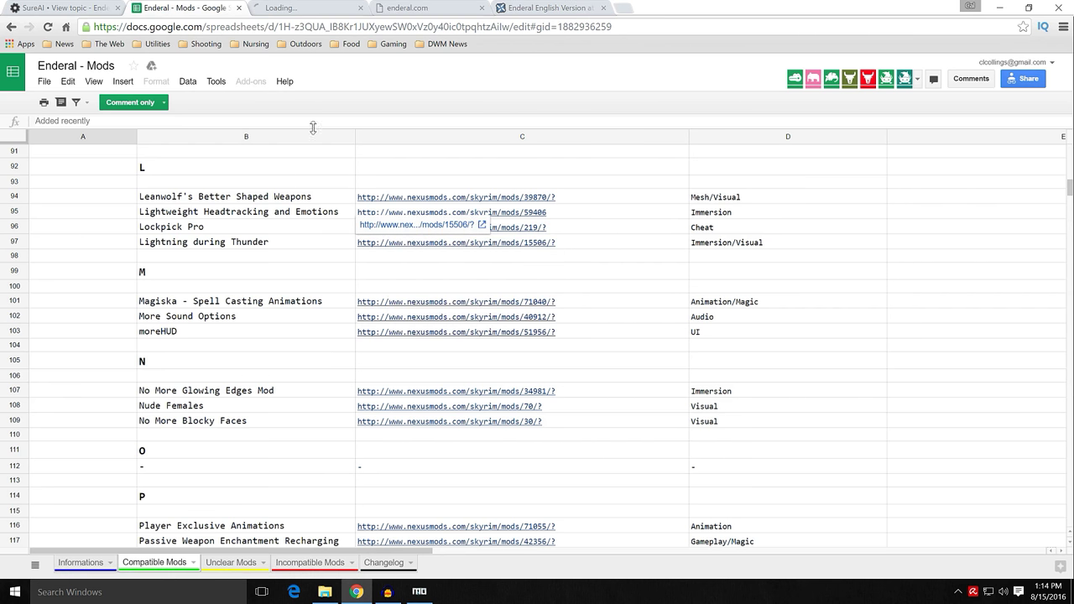
click(304, 10)
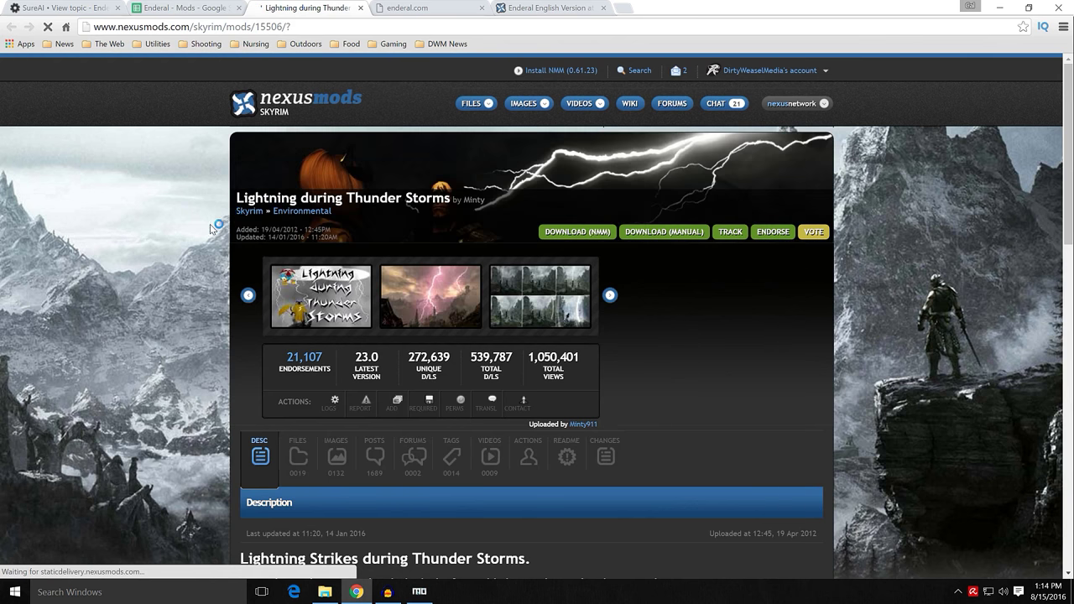
click(359, 9)
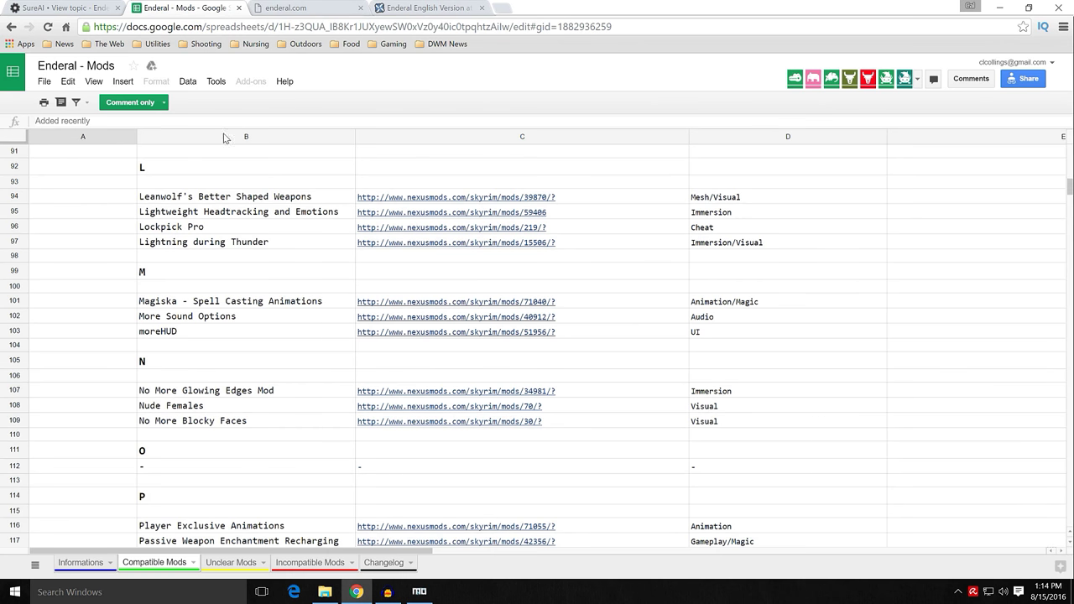
Step: Examine the remaining entries of the Compatible Mods sheet through section Z with their links and categories
scroll(314, 301, down, 2)
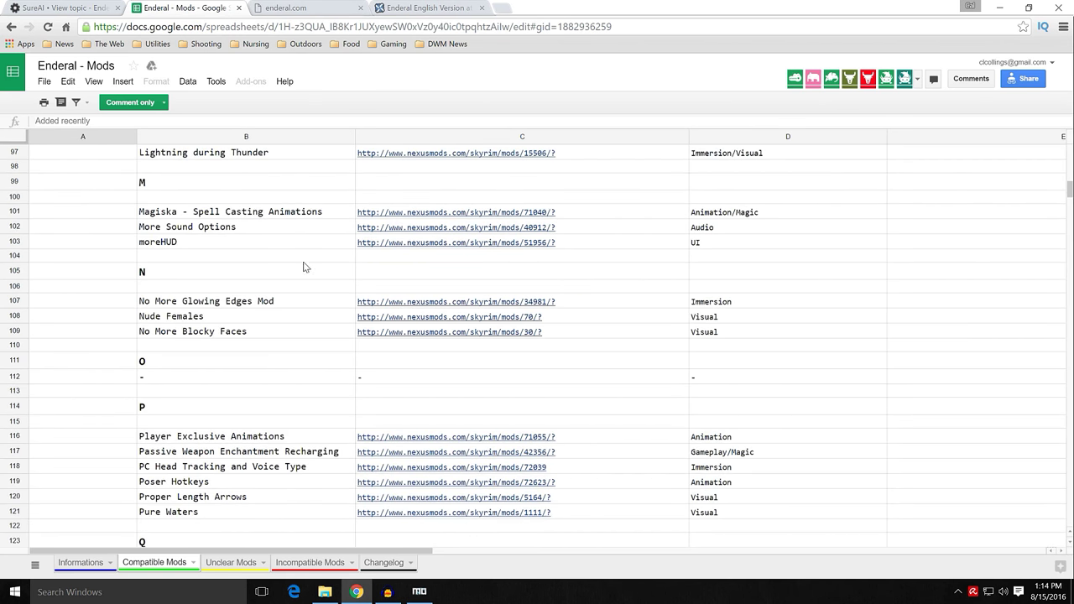
scroll(304, 264, down, 6)
scroll(281, 289, down, 3)
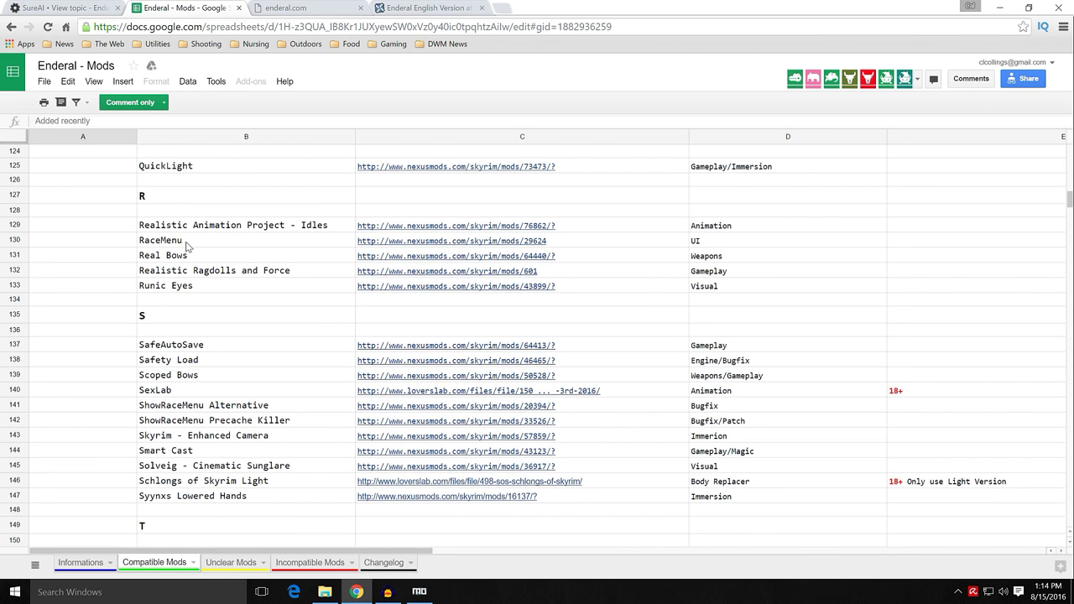
scroll(309, 289, down, 3)
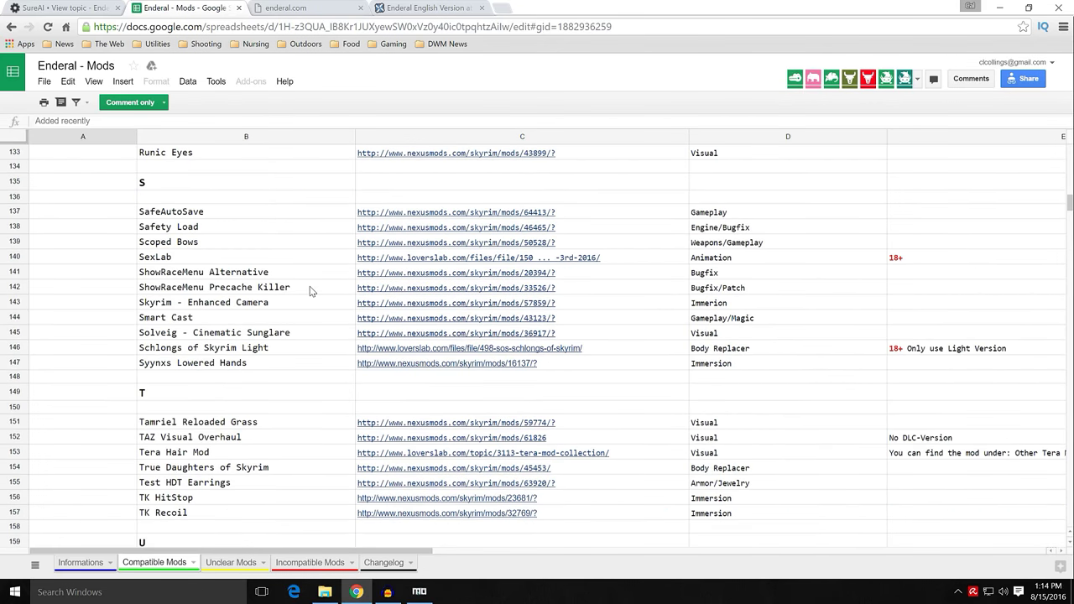
scroll(313, 289, down, 4)
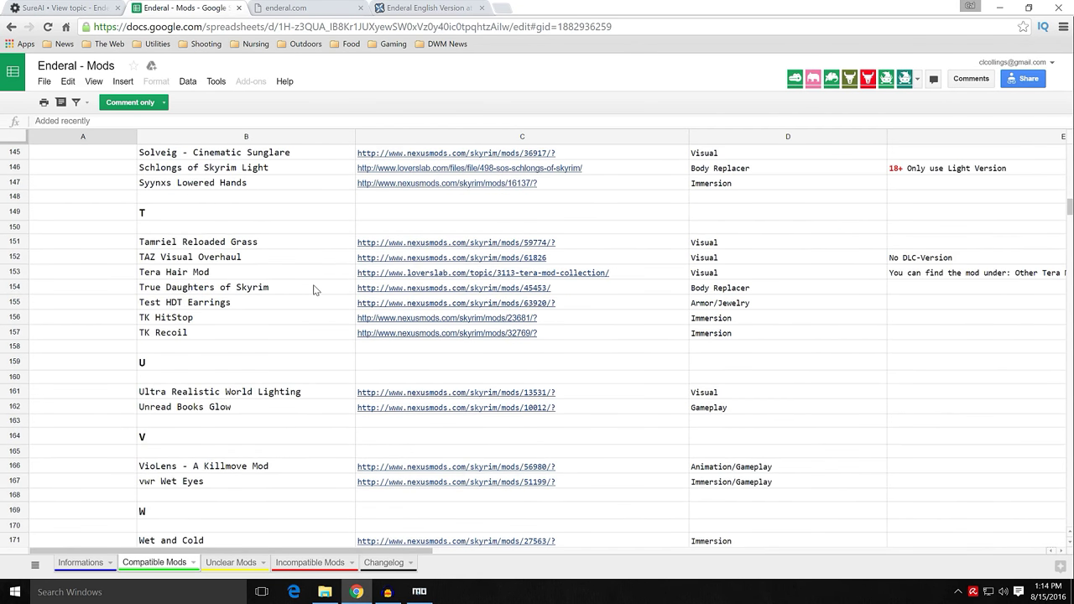
scroll(314, 290, down, 1)
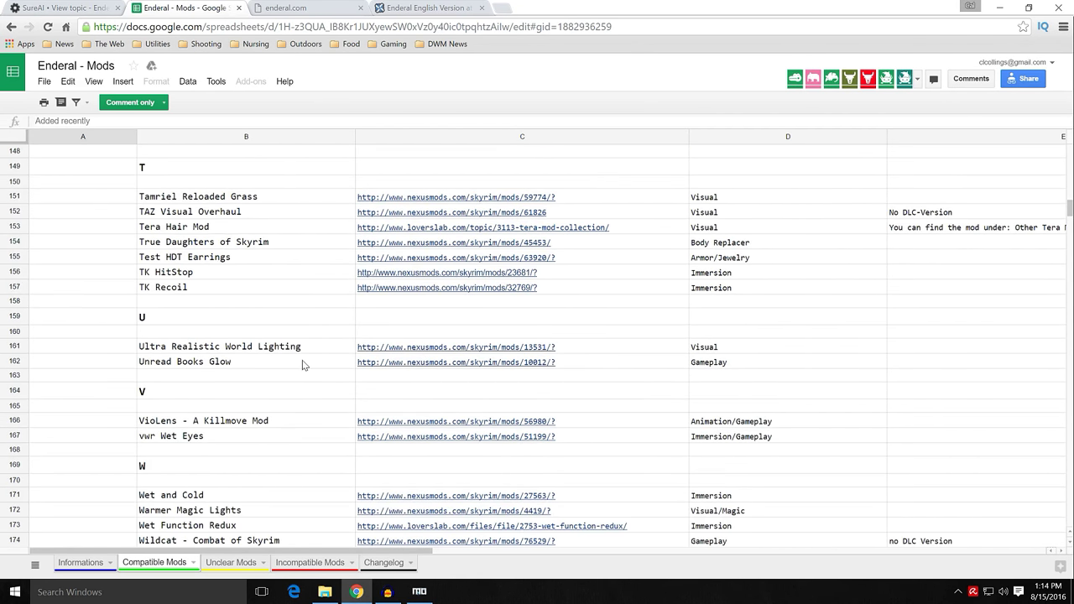
scroll(302, 361, down, 5)
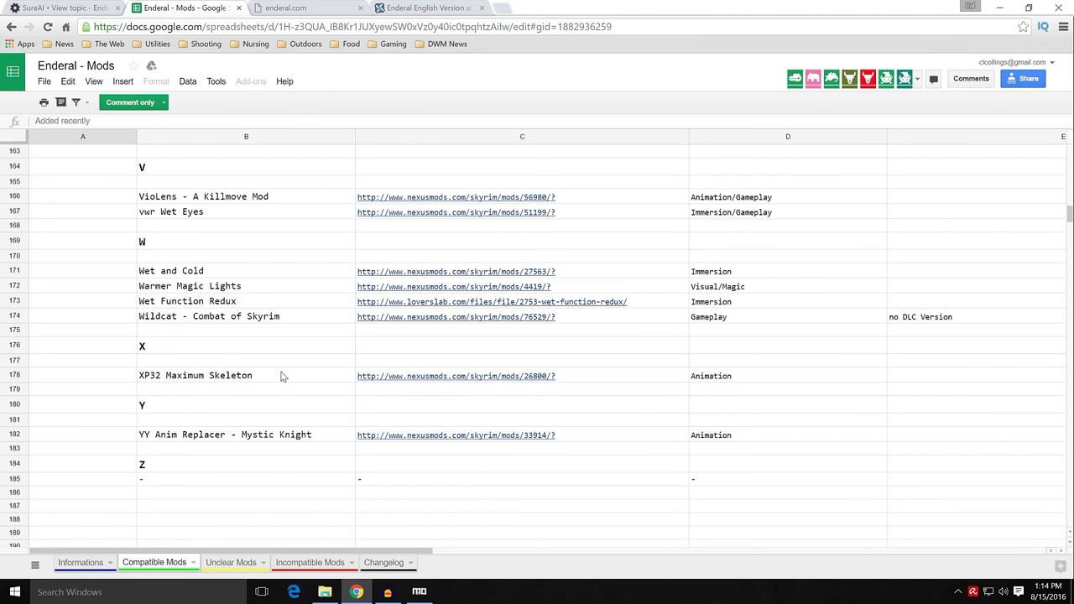
Step: Open the Unclear Mods sheet and read its mod entries with their patches and comments
click(232, 562)
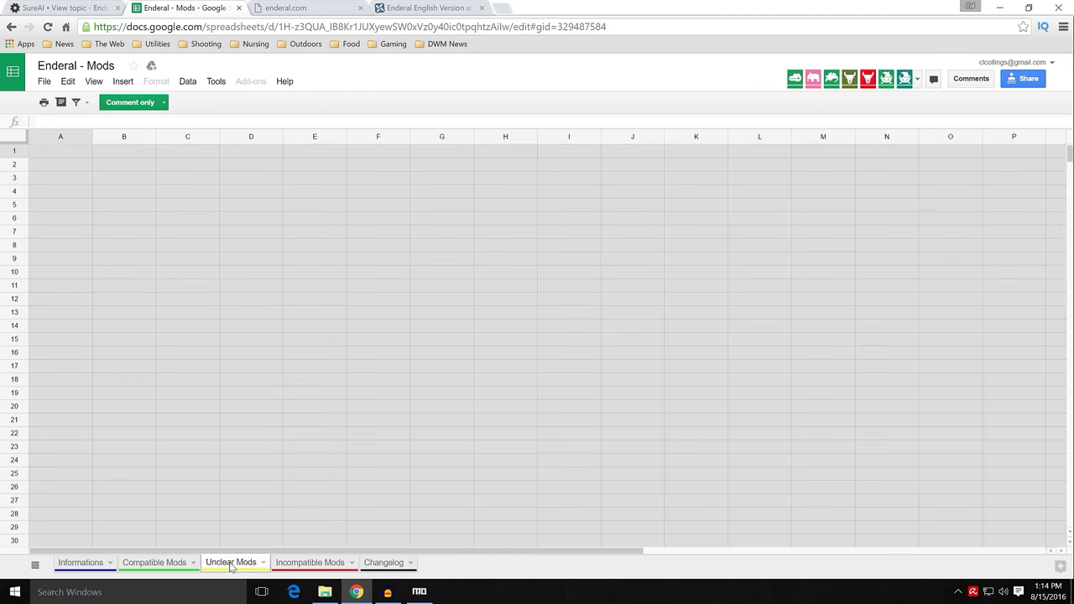
scroll(311, 234, down, 1)
scroll(312, 234, up, 1)
scroll(311, 235, down, 3)
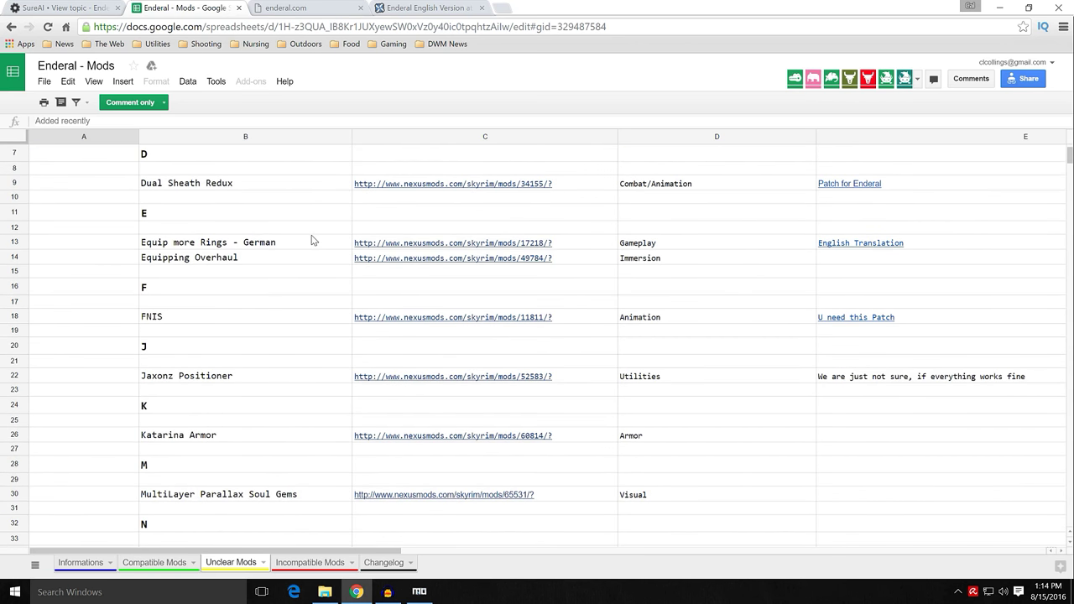
scroll(307, 311, down, 3)
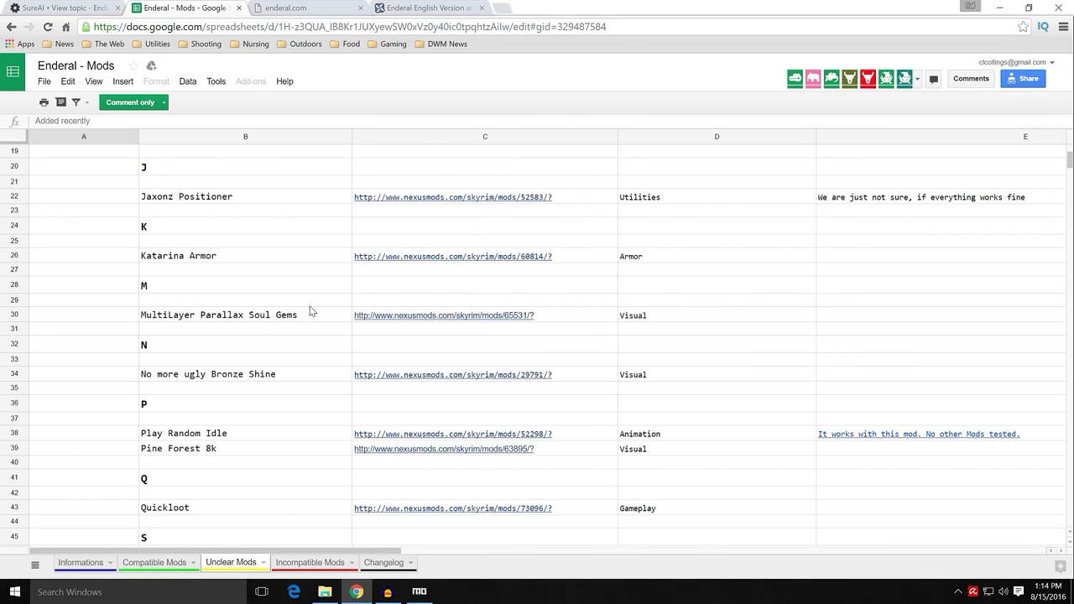
scroll(325, 319, down, 8)
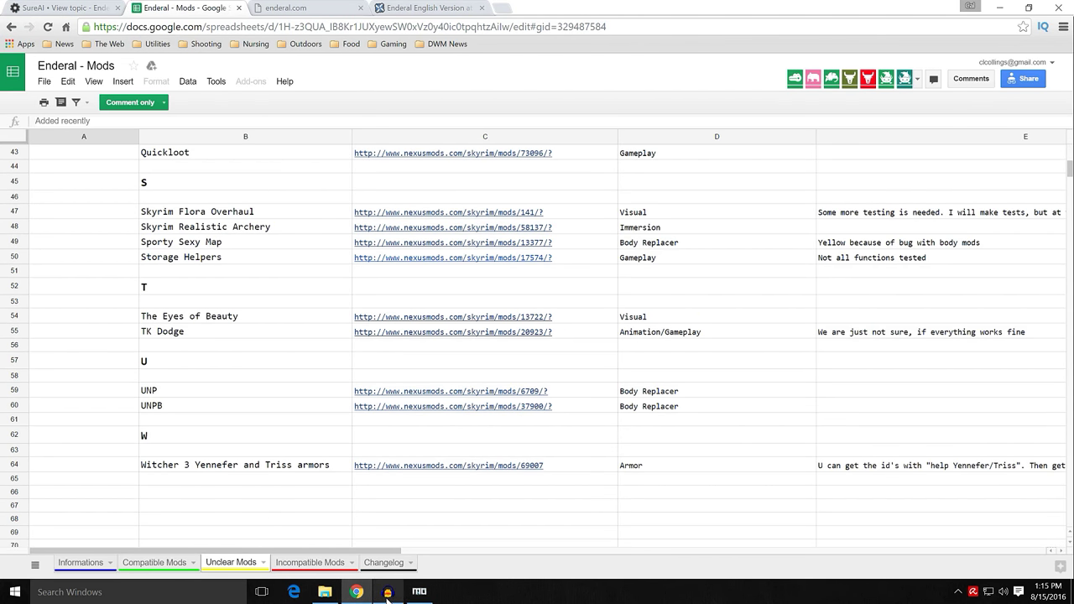
Step: Open the Incompatible Mods sheet and read its listed mods, categories and commentary
click(299, 563)
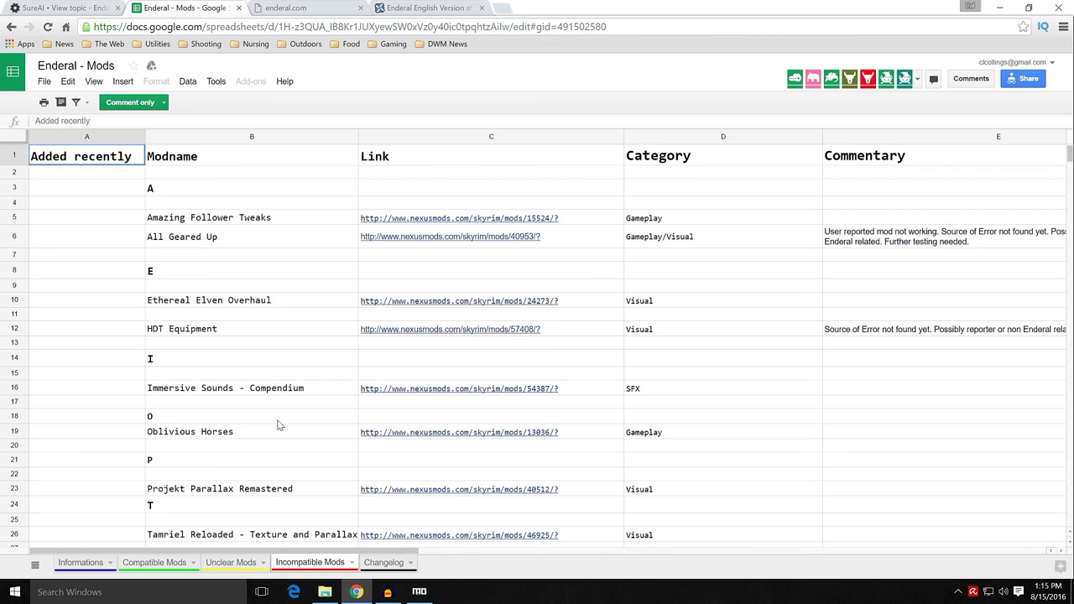
scroll(313, 264, down, 2)
scroll(313, 265, up, 2)
scroll(319, 252, down, 4)
scroll(324, 259, up, 4)
scroll(330, 360, down, 1)
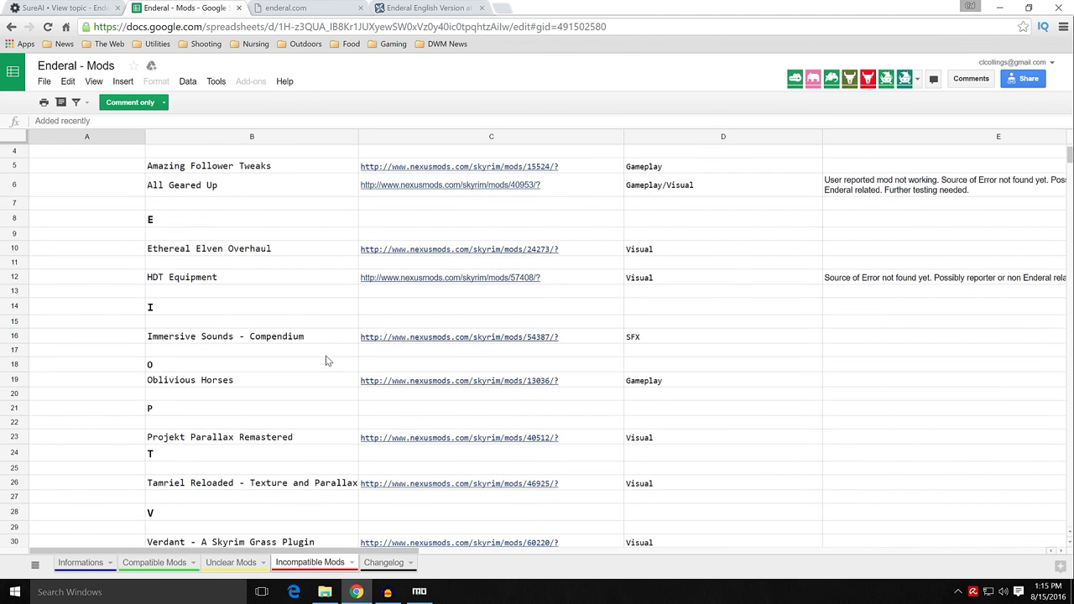
scroll(323, 360, down, 1)
Step: Check the modlist's Changelog sheet, and return to the beginning of the Compatible Mods sheet
click(384, 562)
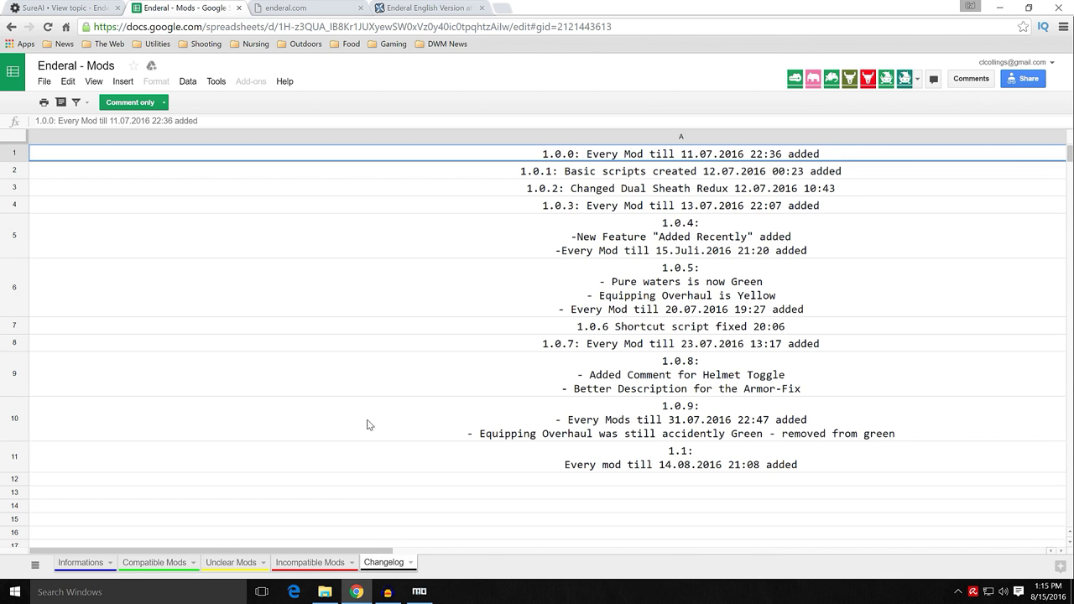
click(154, 565)
scroll(257, 409, up, 18)
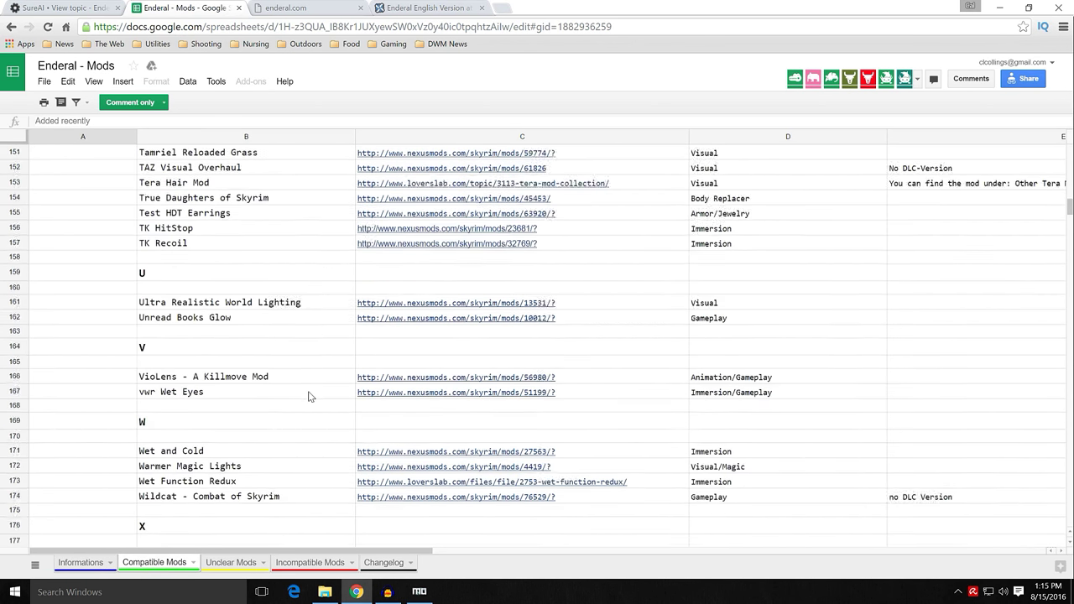
scroll(286, 403, up, 18)
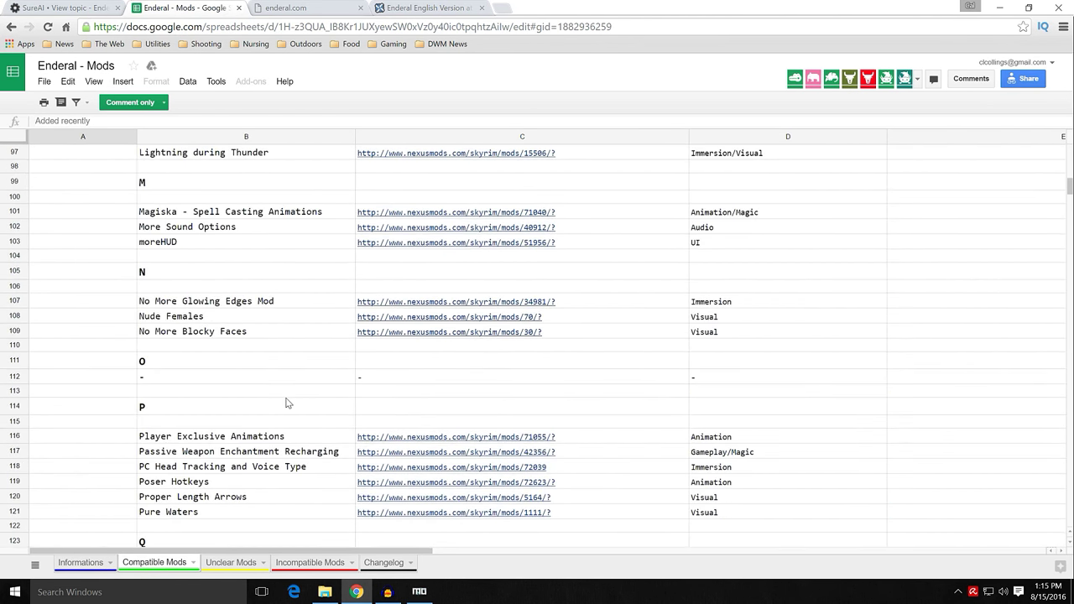
scroll(294, 381, up, 18)
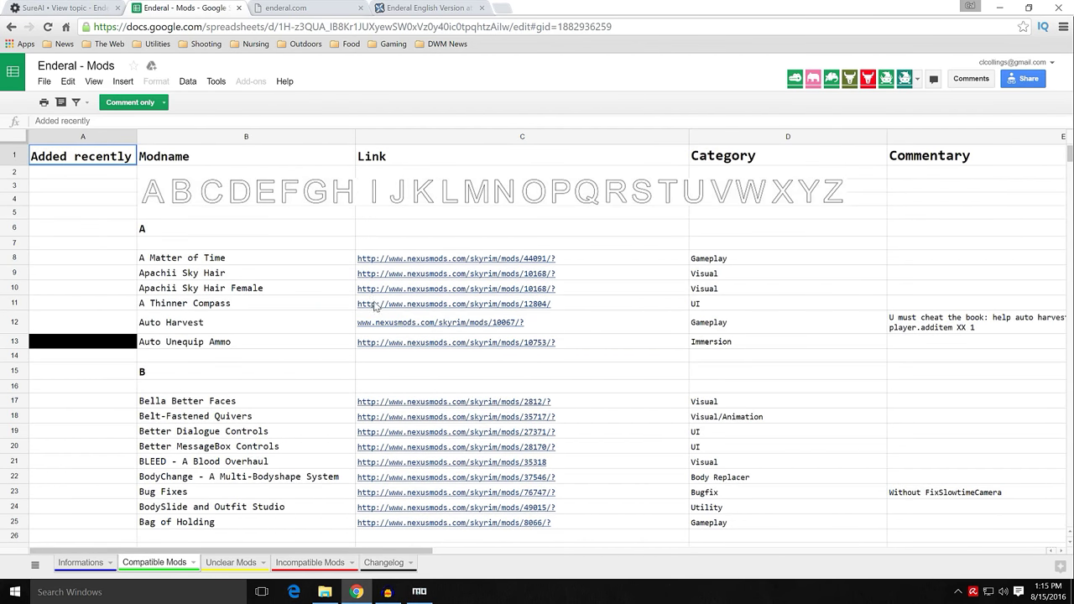
Step: Minimize the browser, close Mod Organizer and open the ModOrganizer folder inside Skyrim-Enderal in File Explorer
click(1004, 9)
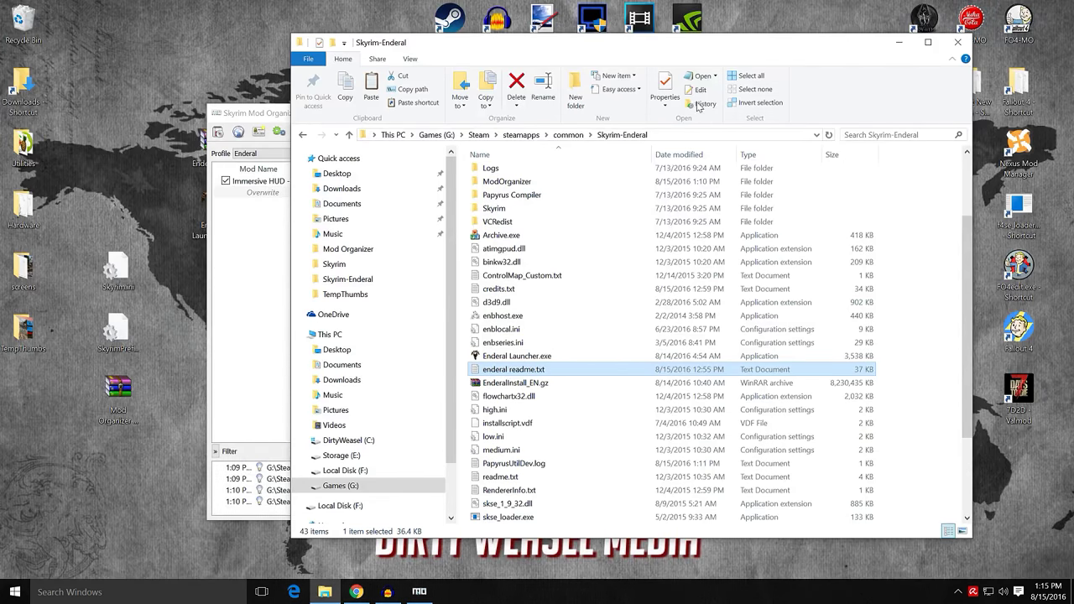
click(957, 42)
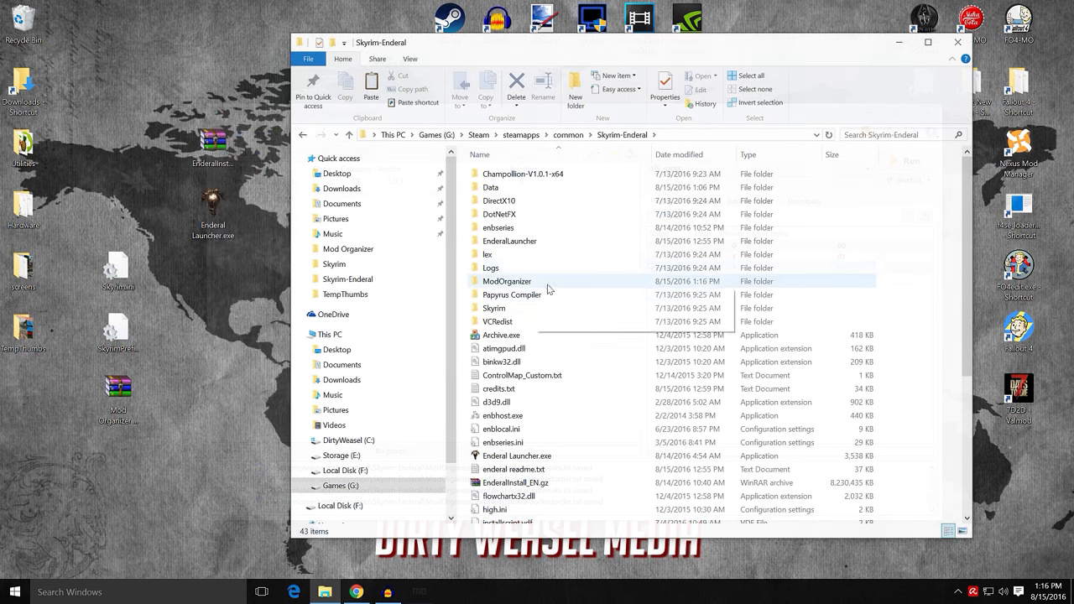
double_click(530, 283)
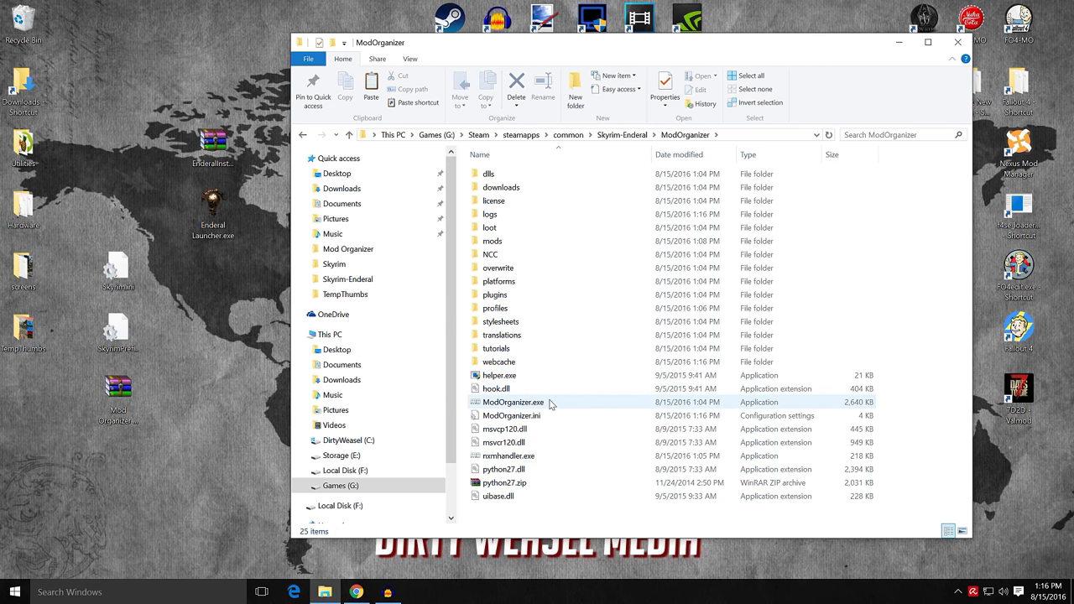
Step: Create a shortcut to ModOrganizer.exe, copy it onto the desktop and minimize the folder window
click(551, 404)
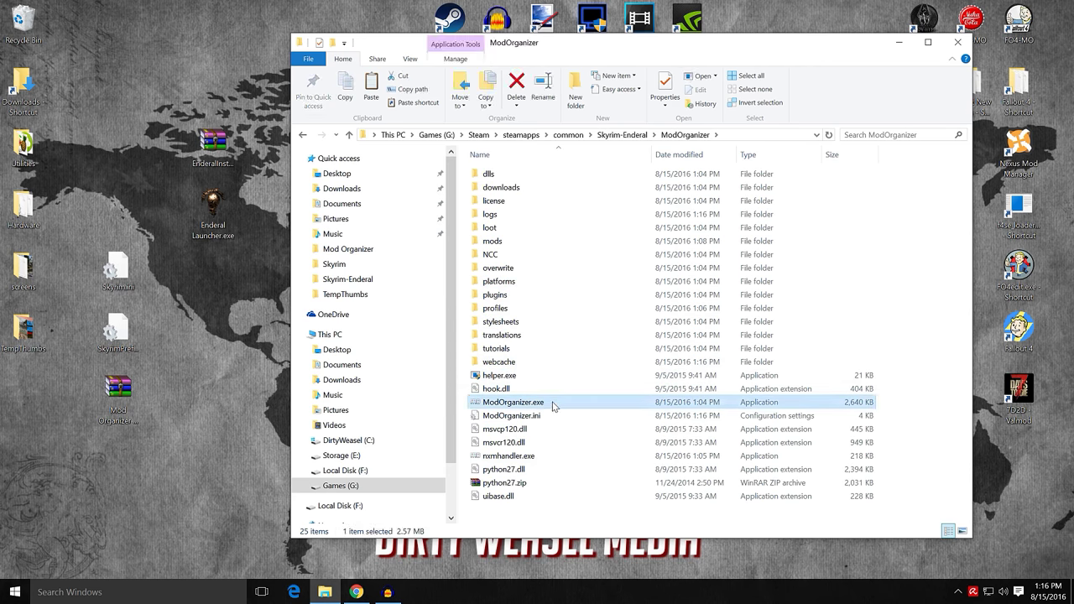
right_click(553, 406)
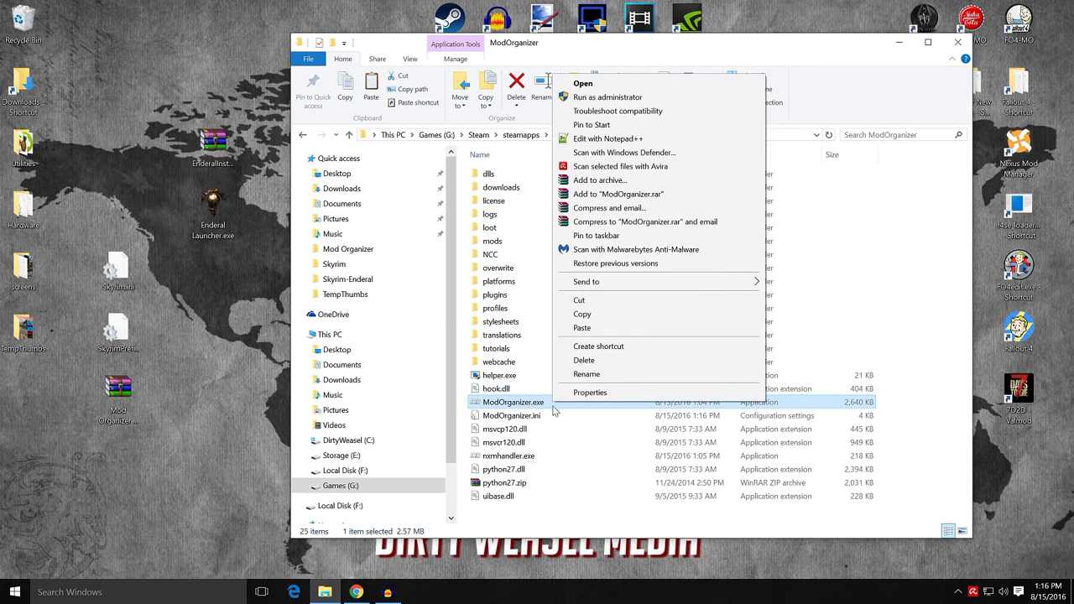
click(604, 344)
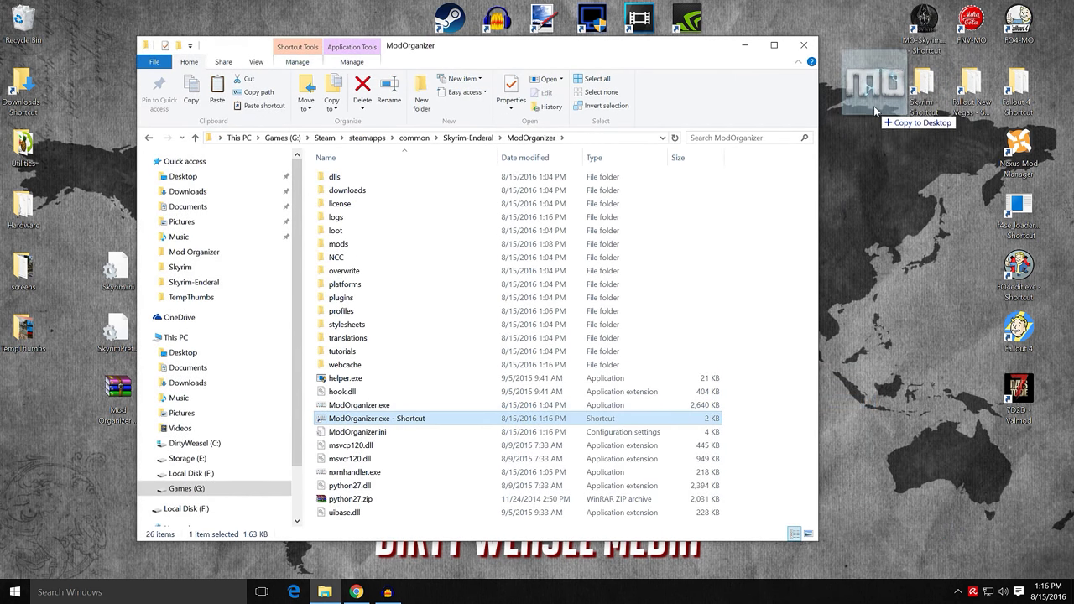
drag(873, 106, 873, 100)
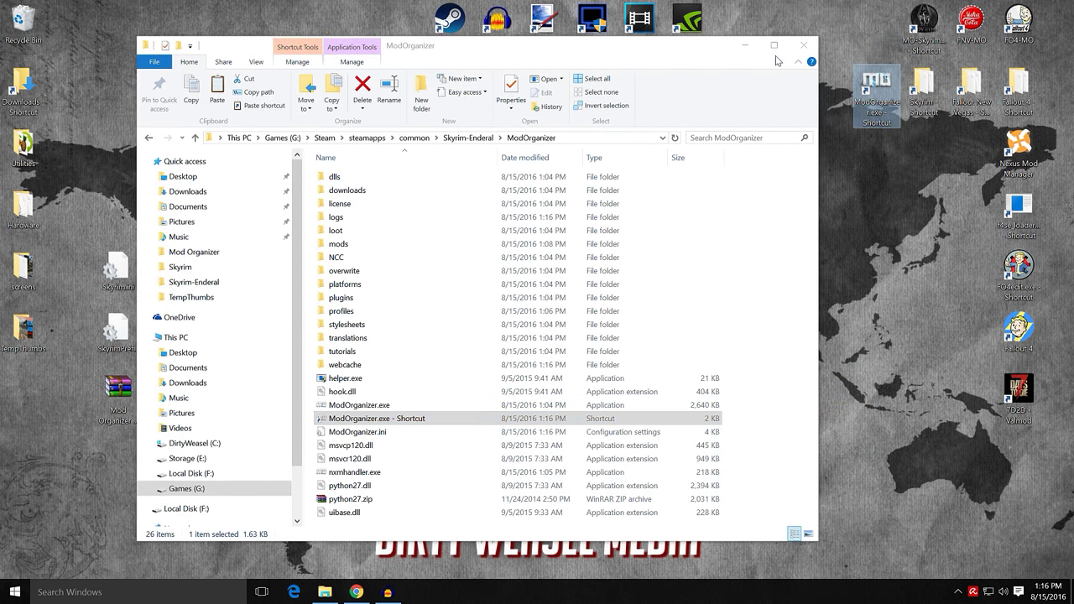
click(745, 46)
Step: Change the icon of the desktop ModOrganizer.exe shortcut to the Enderal launcher icon and apply it
right_click(868, 87)
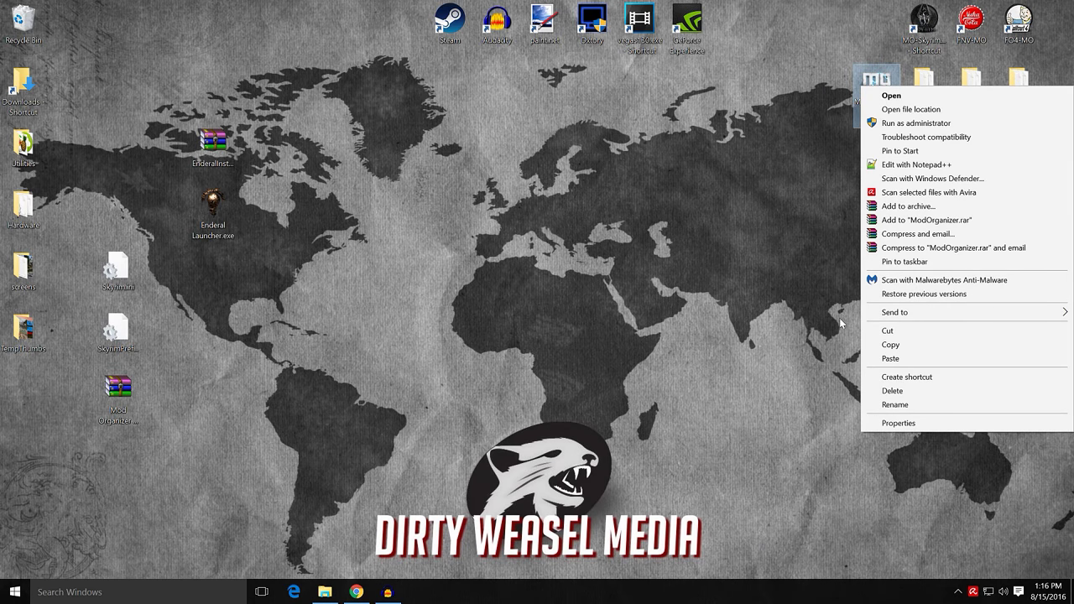
click(889, 422)
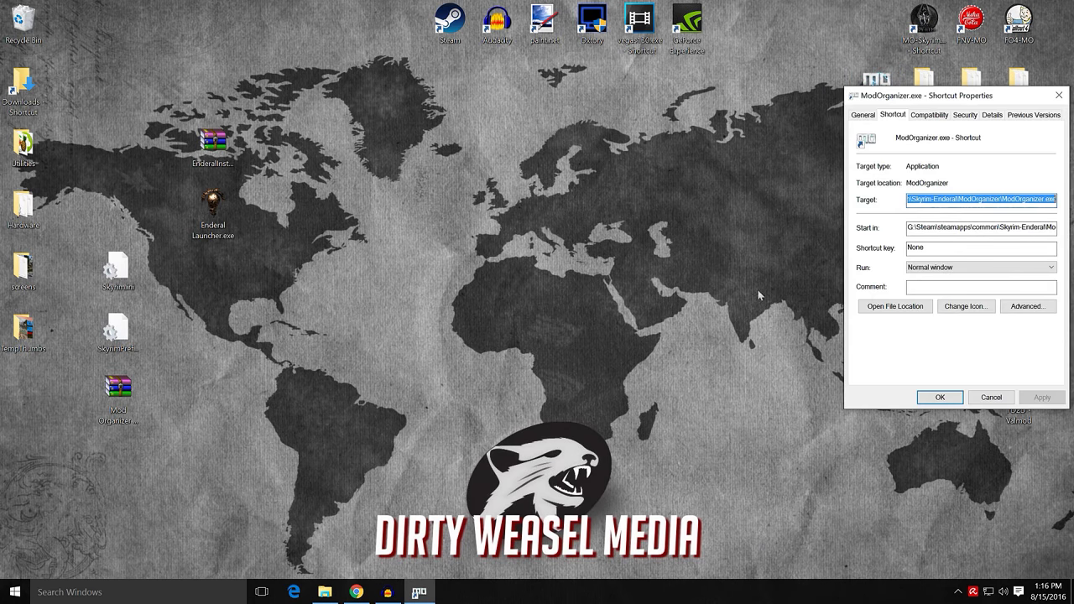
click(965, 306)
click(983, 351)
click(1038, 396)
click(940, 397)
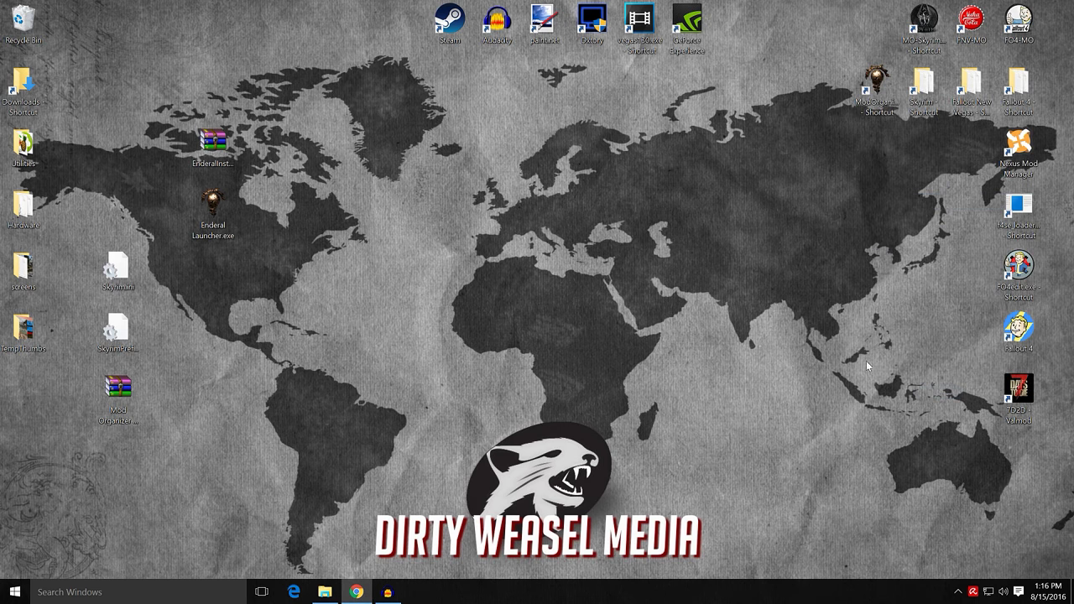
Step: Move the Mod Organizer shortcut beside the other Mod Organizer shortcuts on the desktop and rename it MO_Enderal
drag(876, 88, 867, 53)
right_click(866, 53)
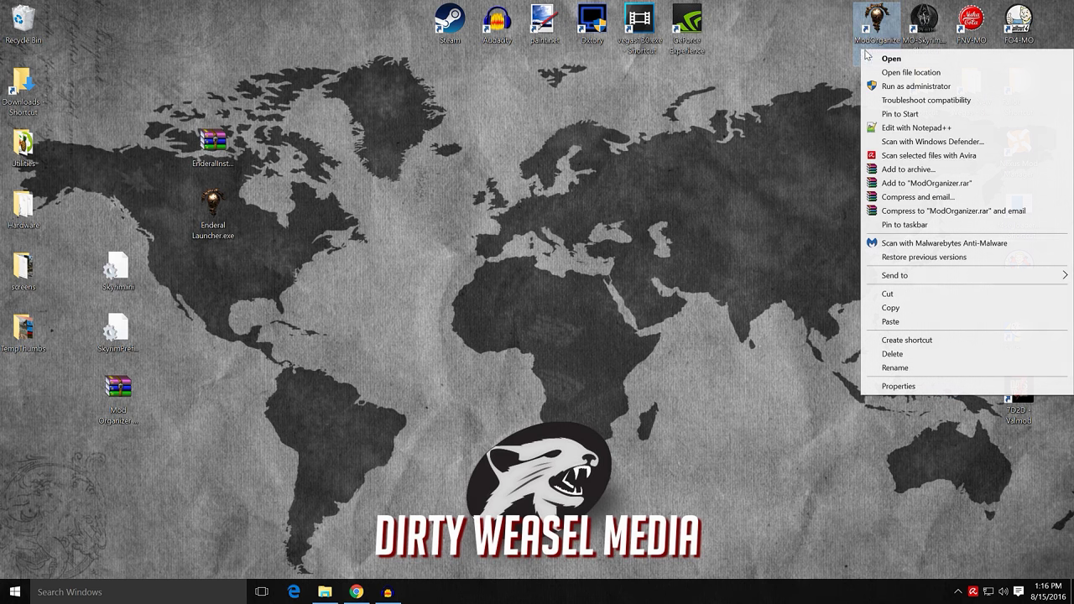
click(892, 367)
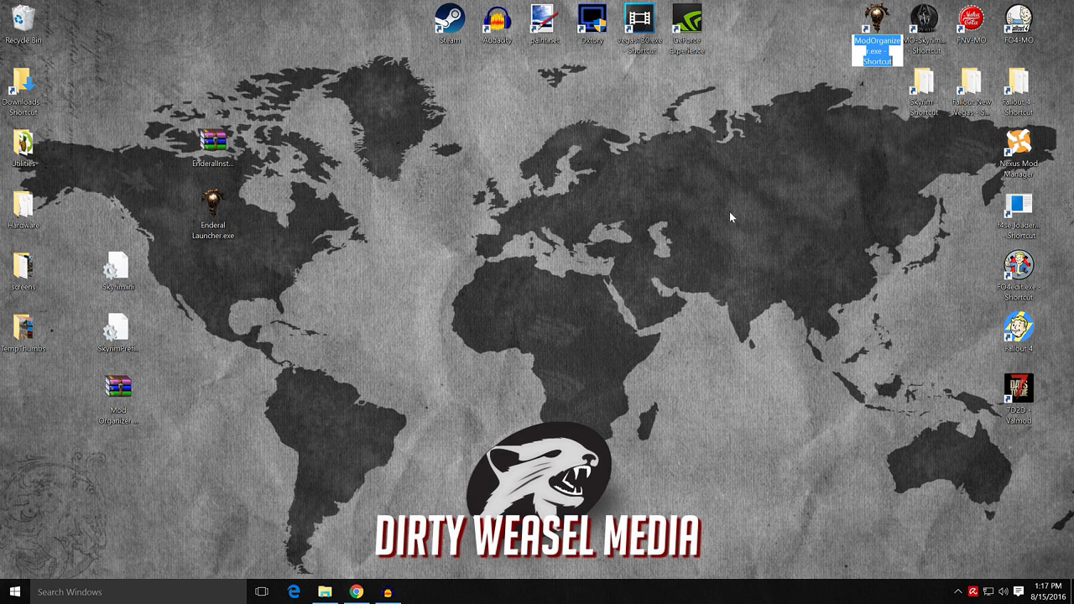
text(MO_Ender)
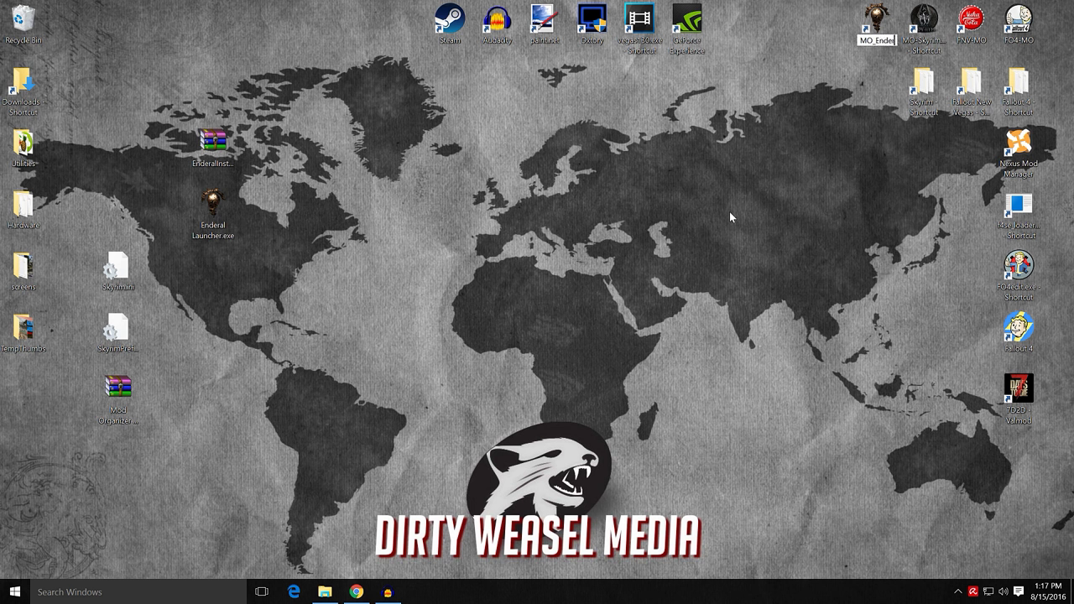
text(al)
key(Return)
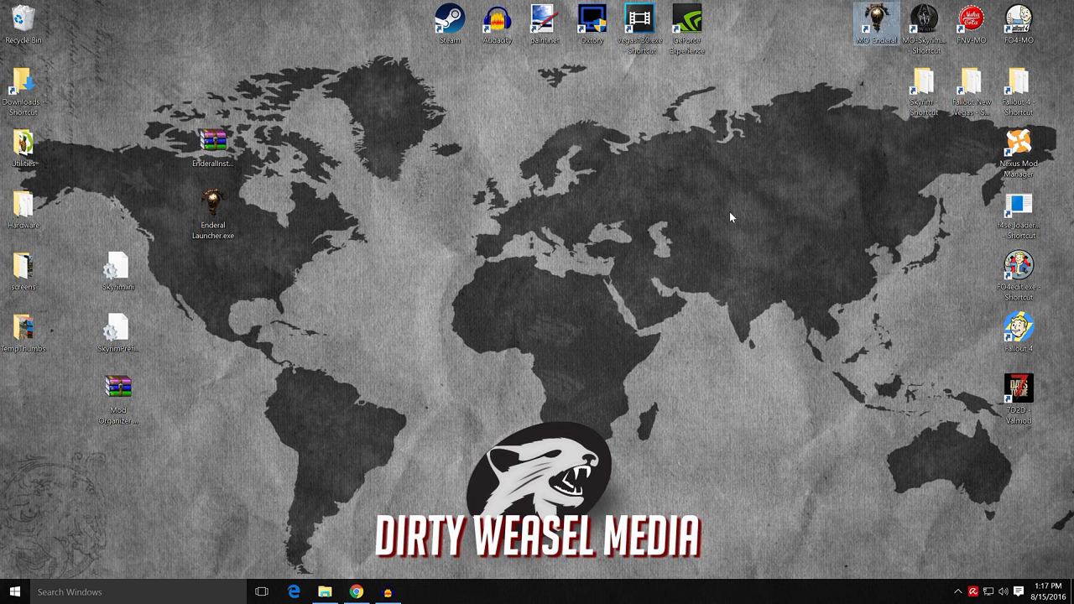
Step: Launch Mod Organizer from the MO_Enderal shortcut, and check the Skyrim and Skyrim-Enderal folders in steamapps\common
double_click(878, 25)
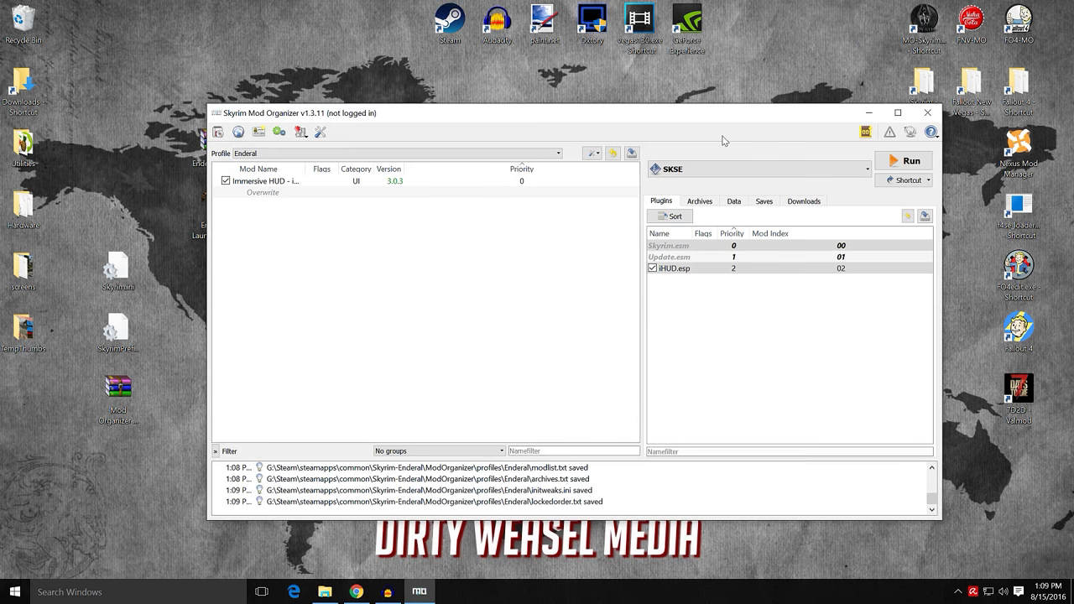
click(868, 113)
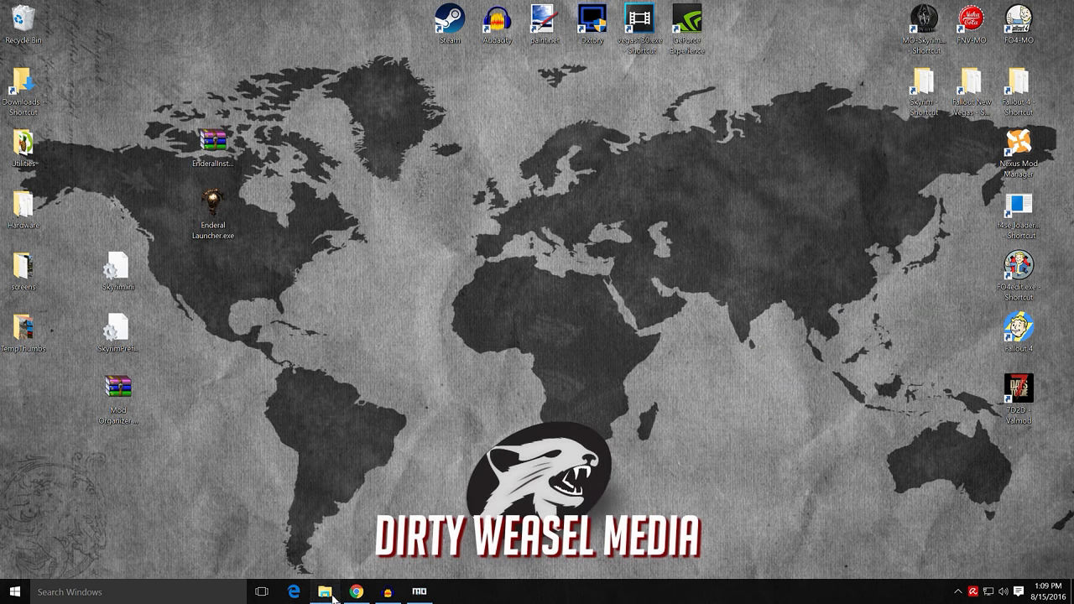
click(327, 593)
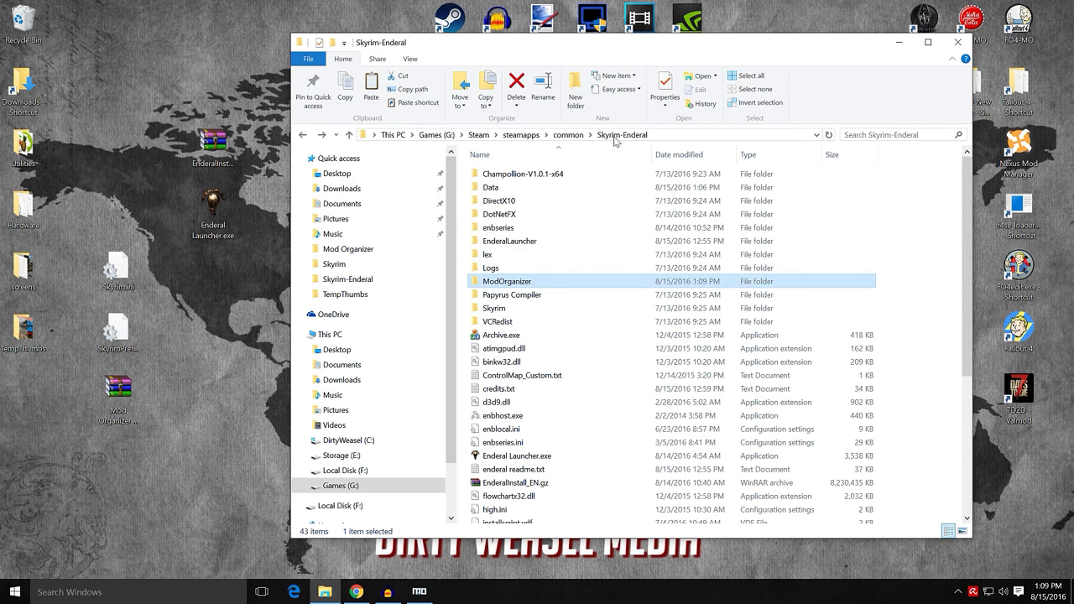
click(566, 137)
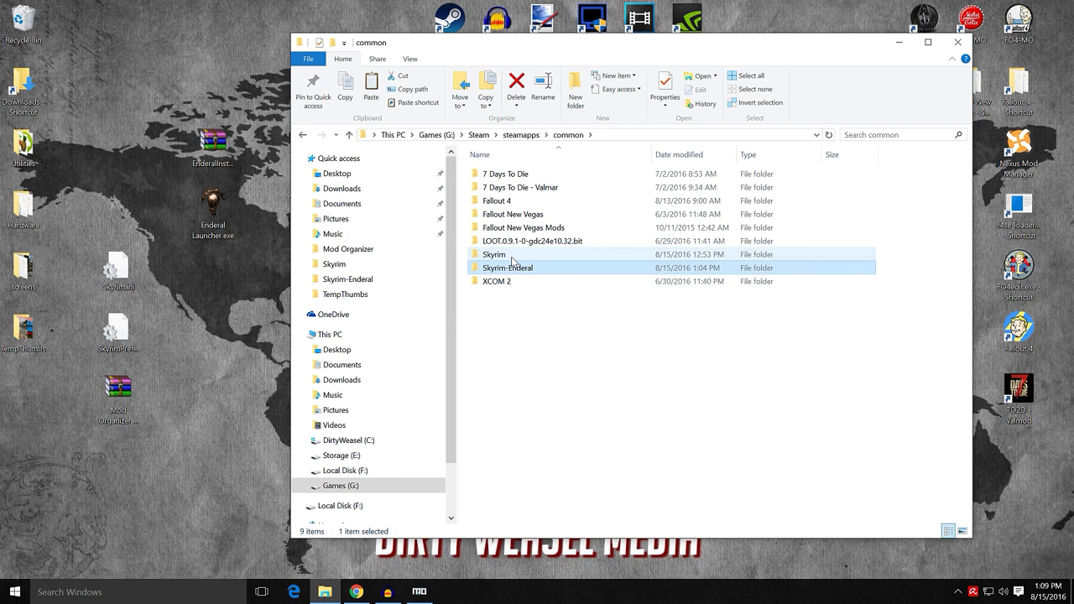
click(564, 258)
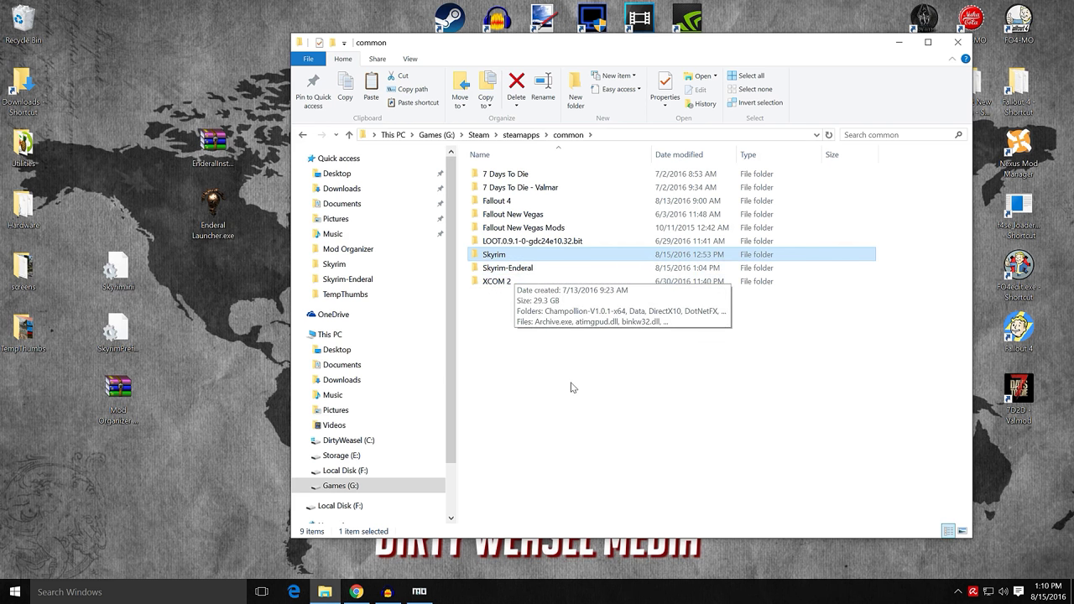
click(899, 42)
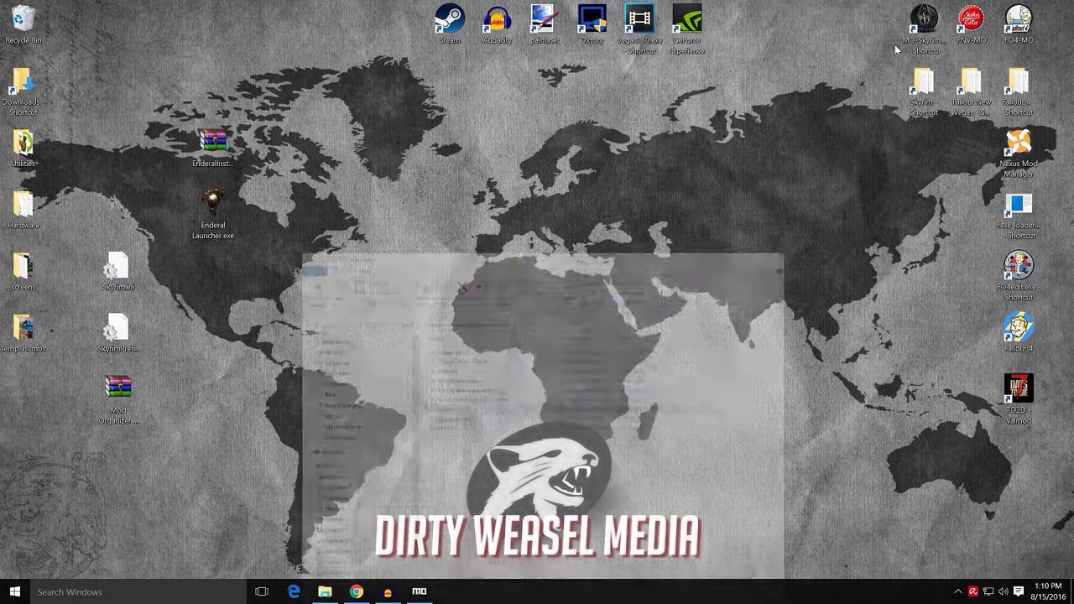
Step: Restore the Mod Organizer window and run SKSE with the Enderal profile to start the game
click(418, 592)
click(904, 161)
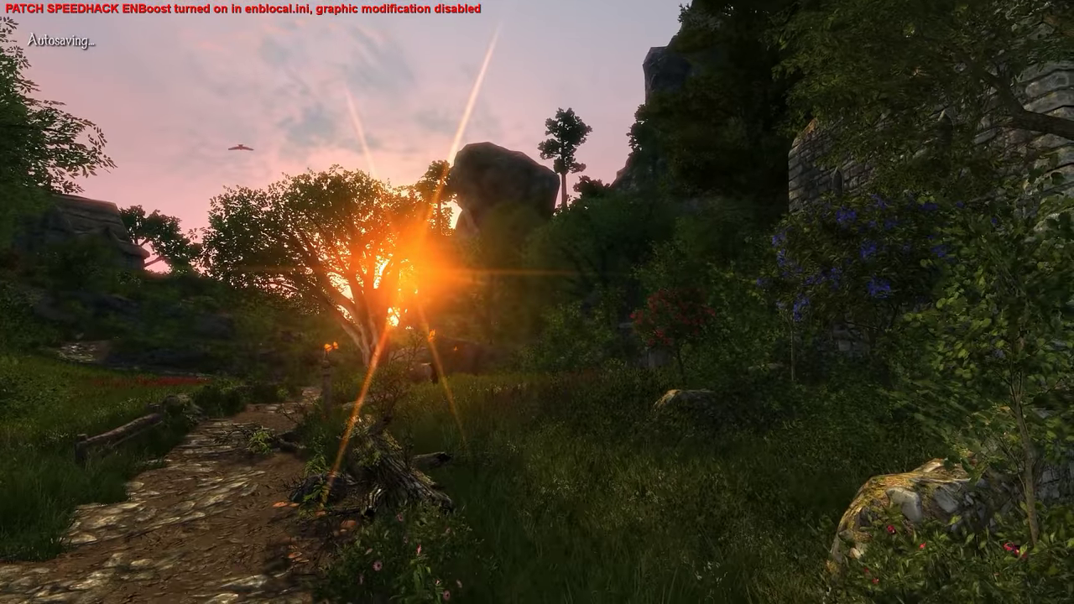
key(w)
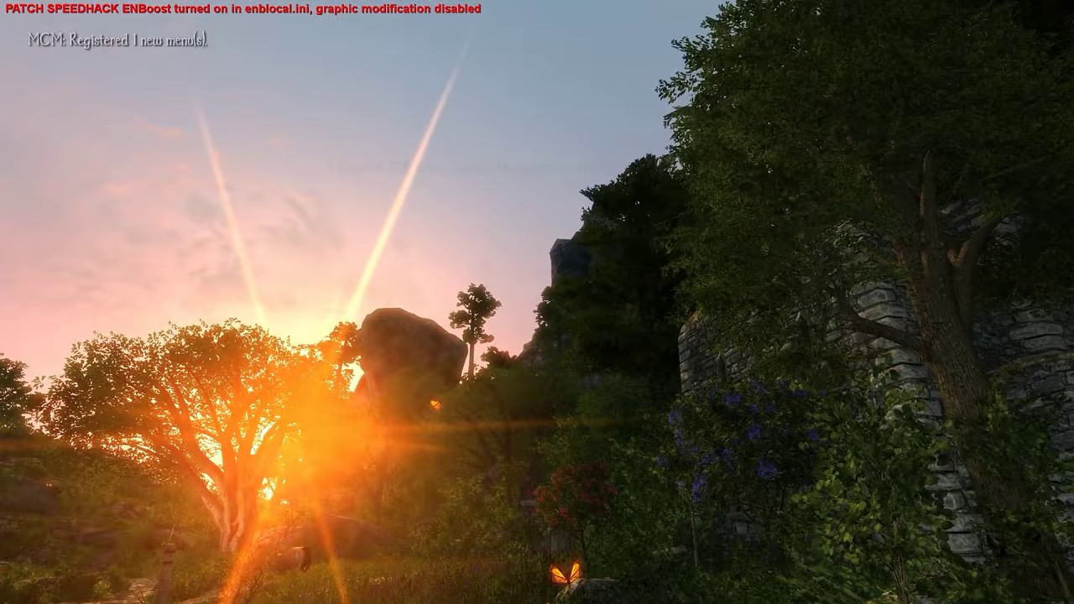
key(w)
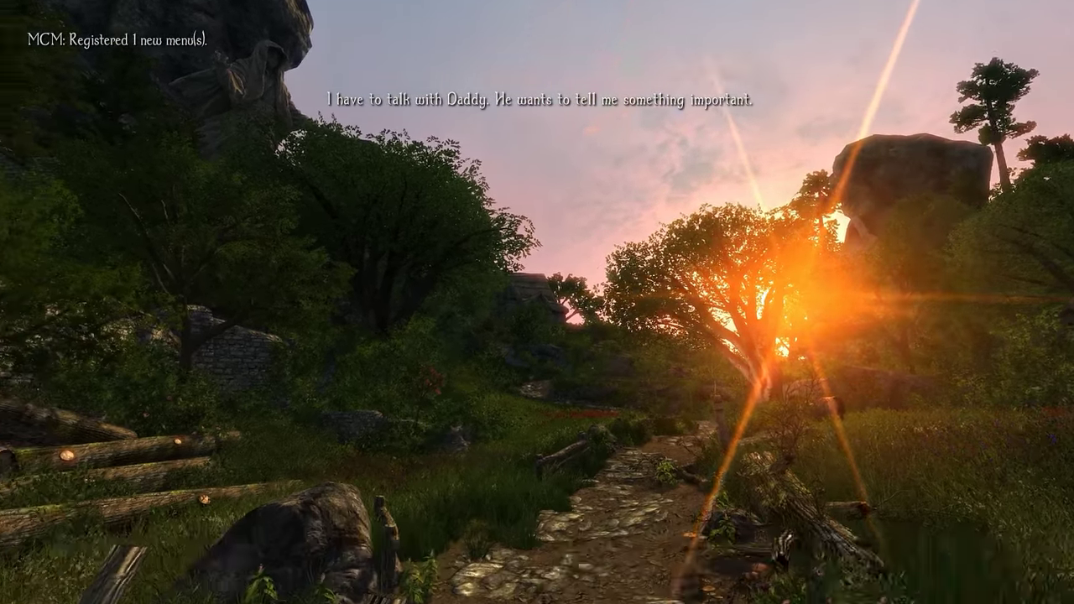